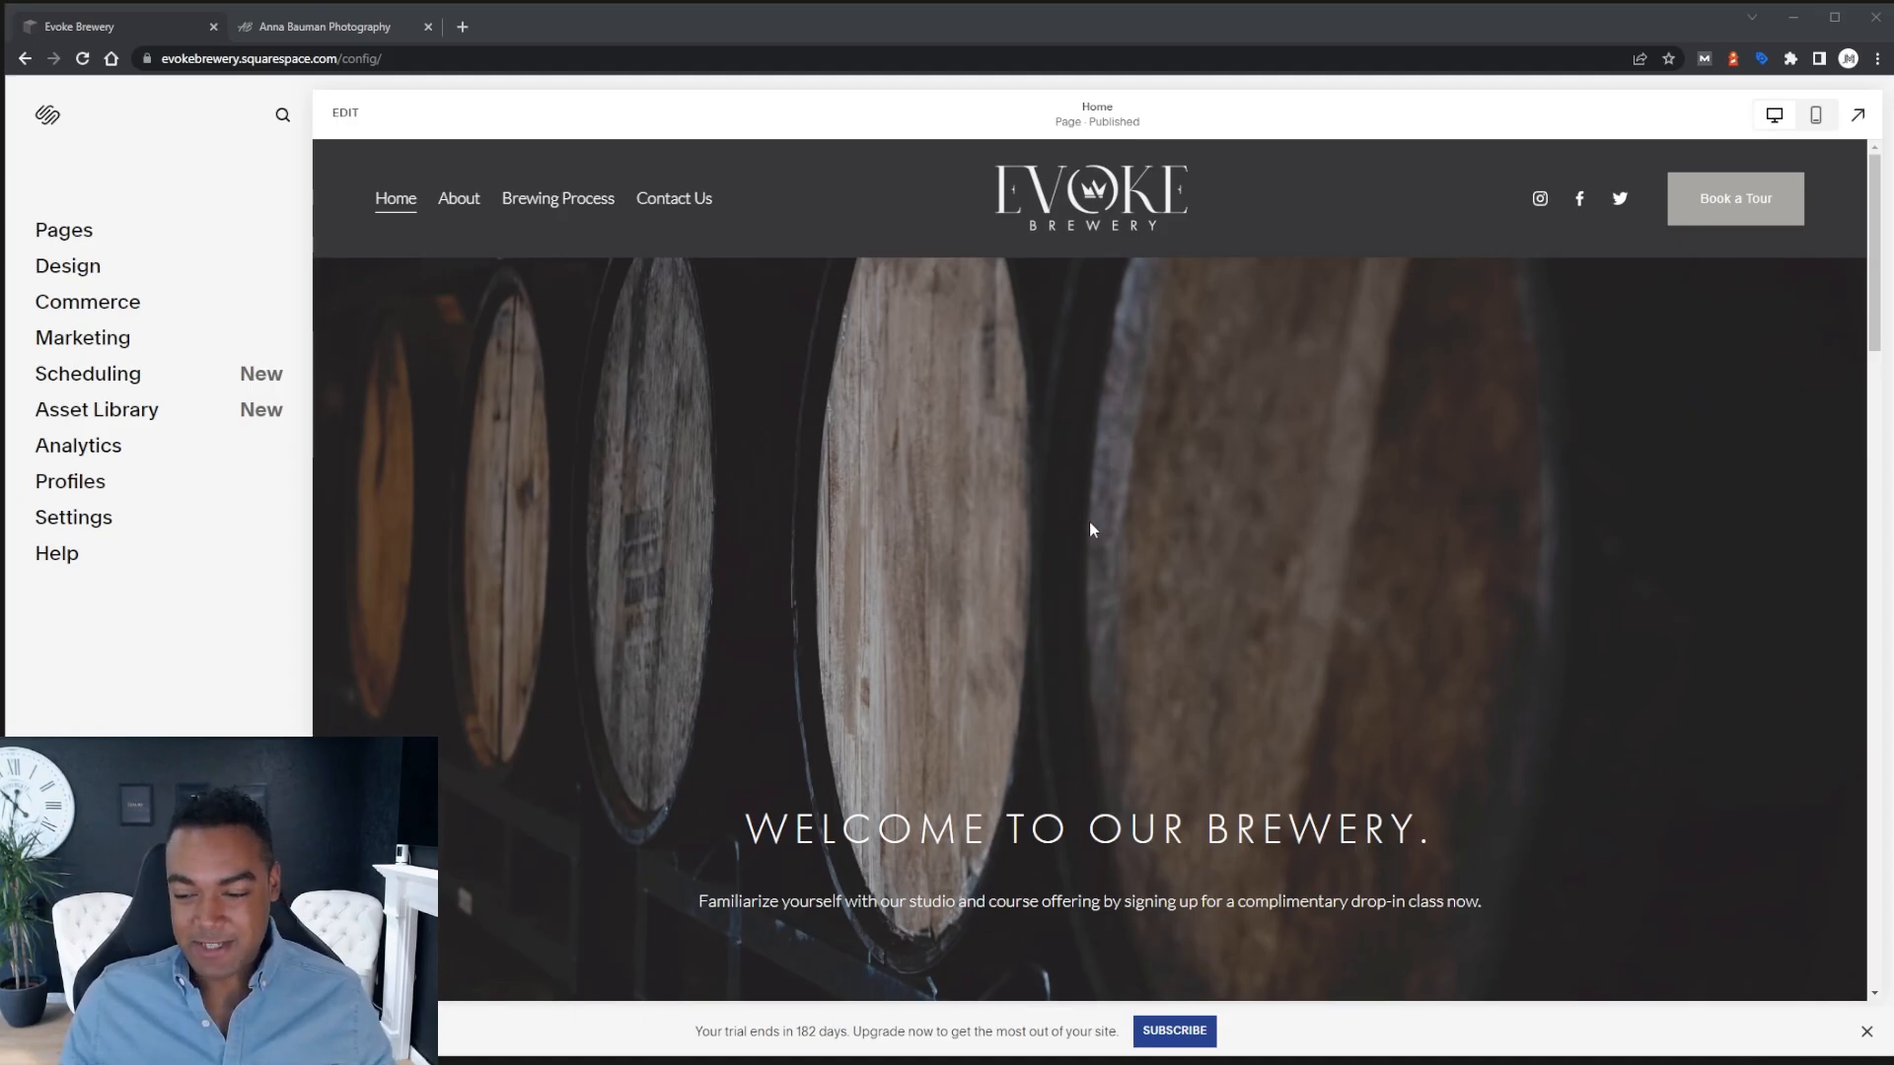
Add Logo Suite_Crown Light.png as the site's favicon in the Browser Icon design settings and save it
scroll(1089, 523, "down", 2)
scroll(752, 462, "up", 2)
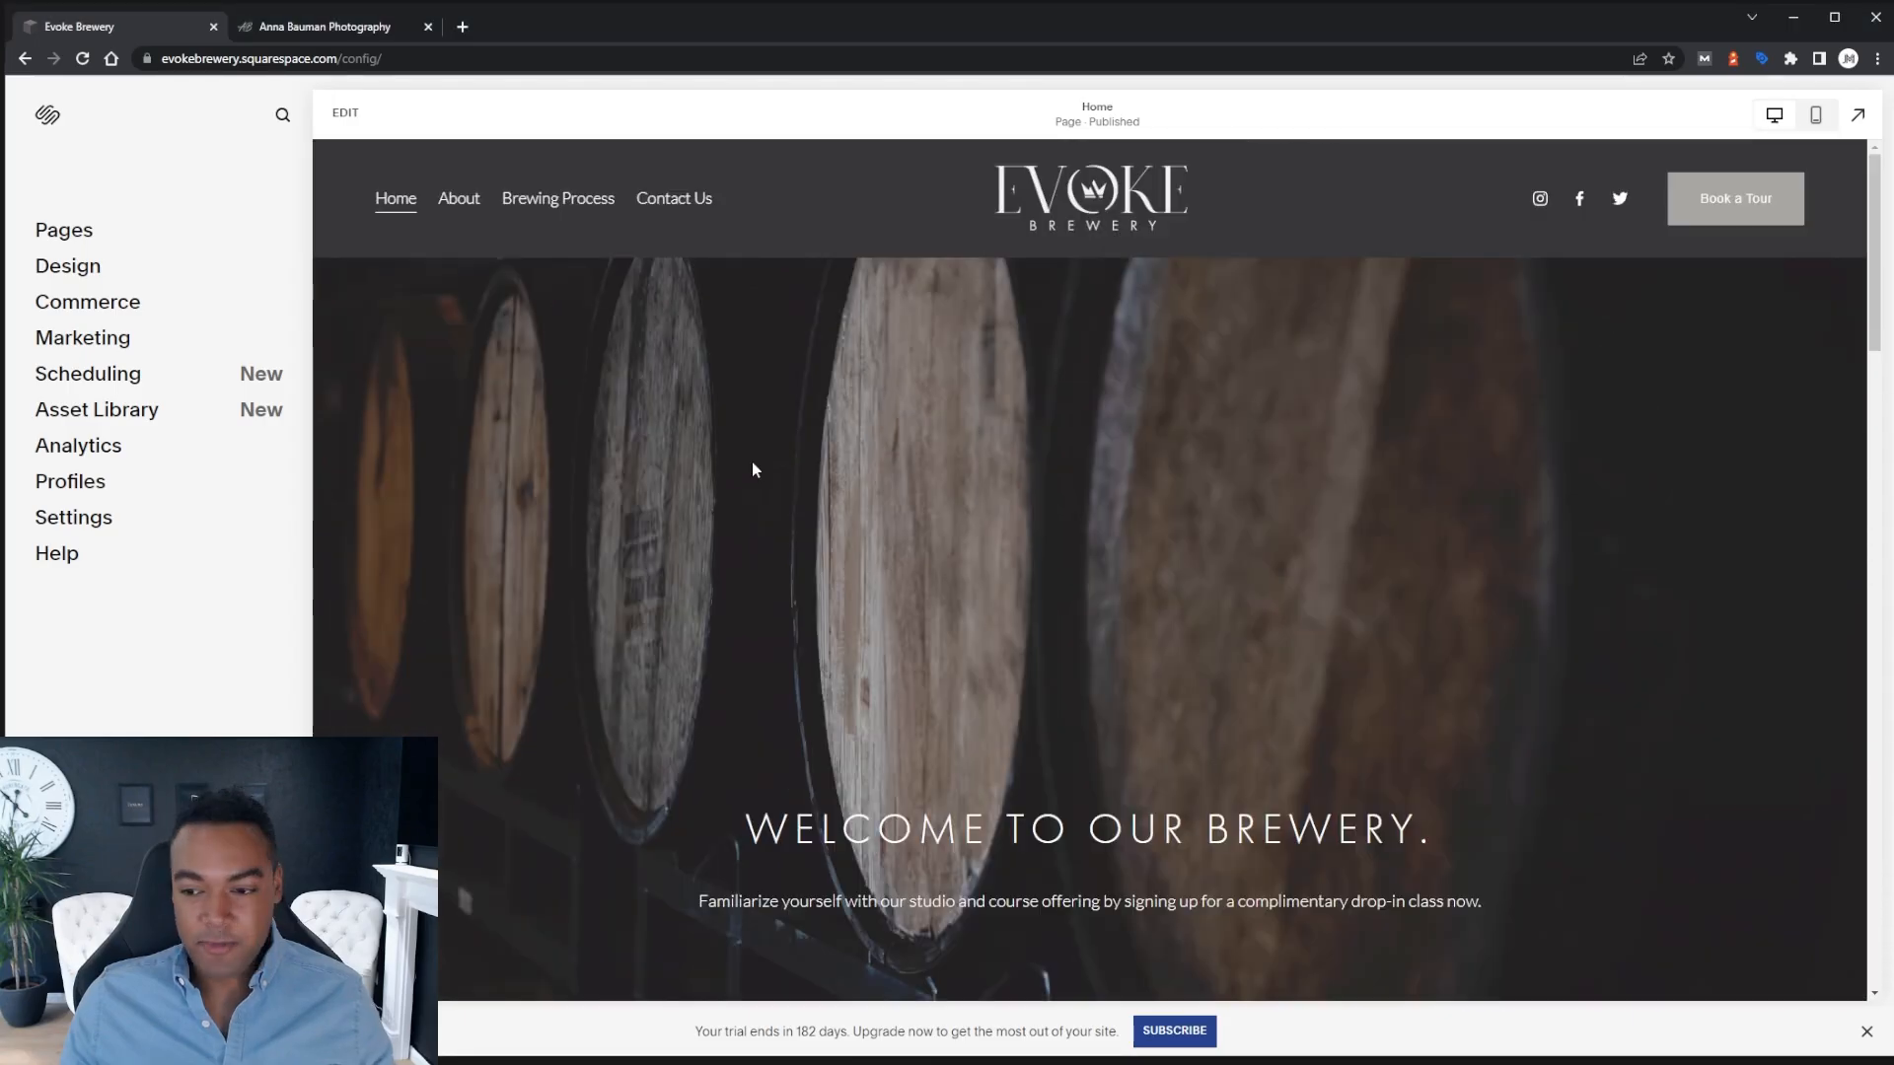
left_click(153, 269)
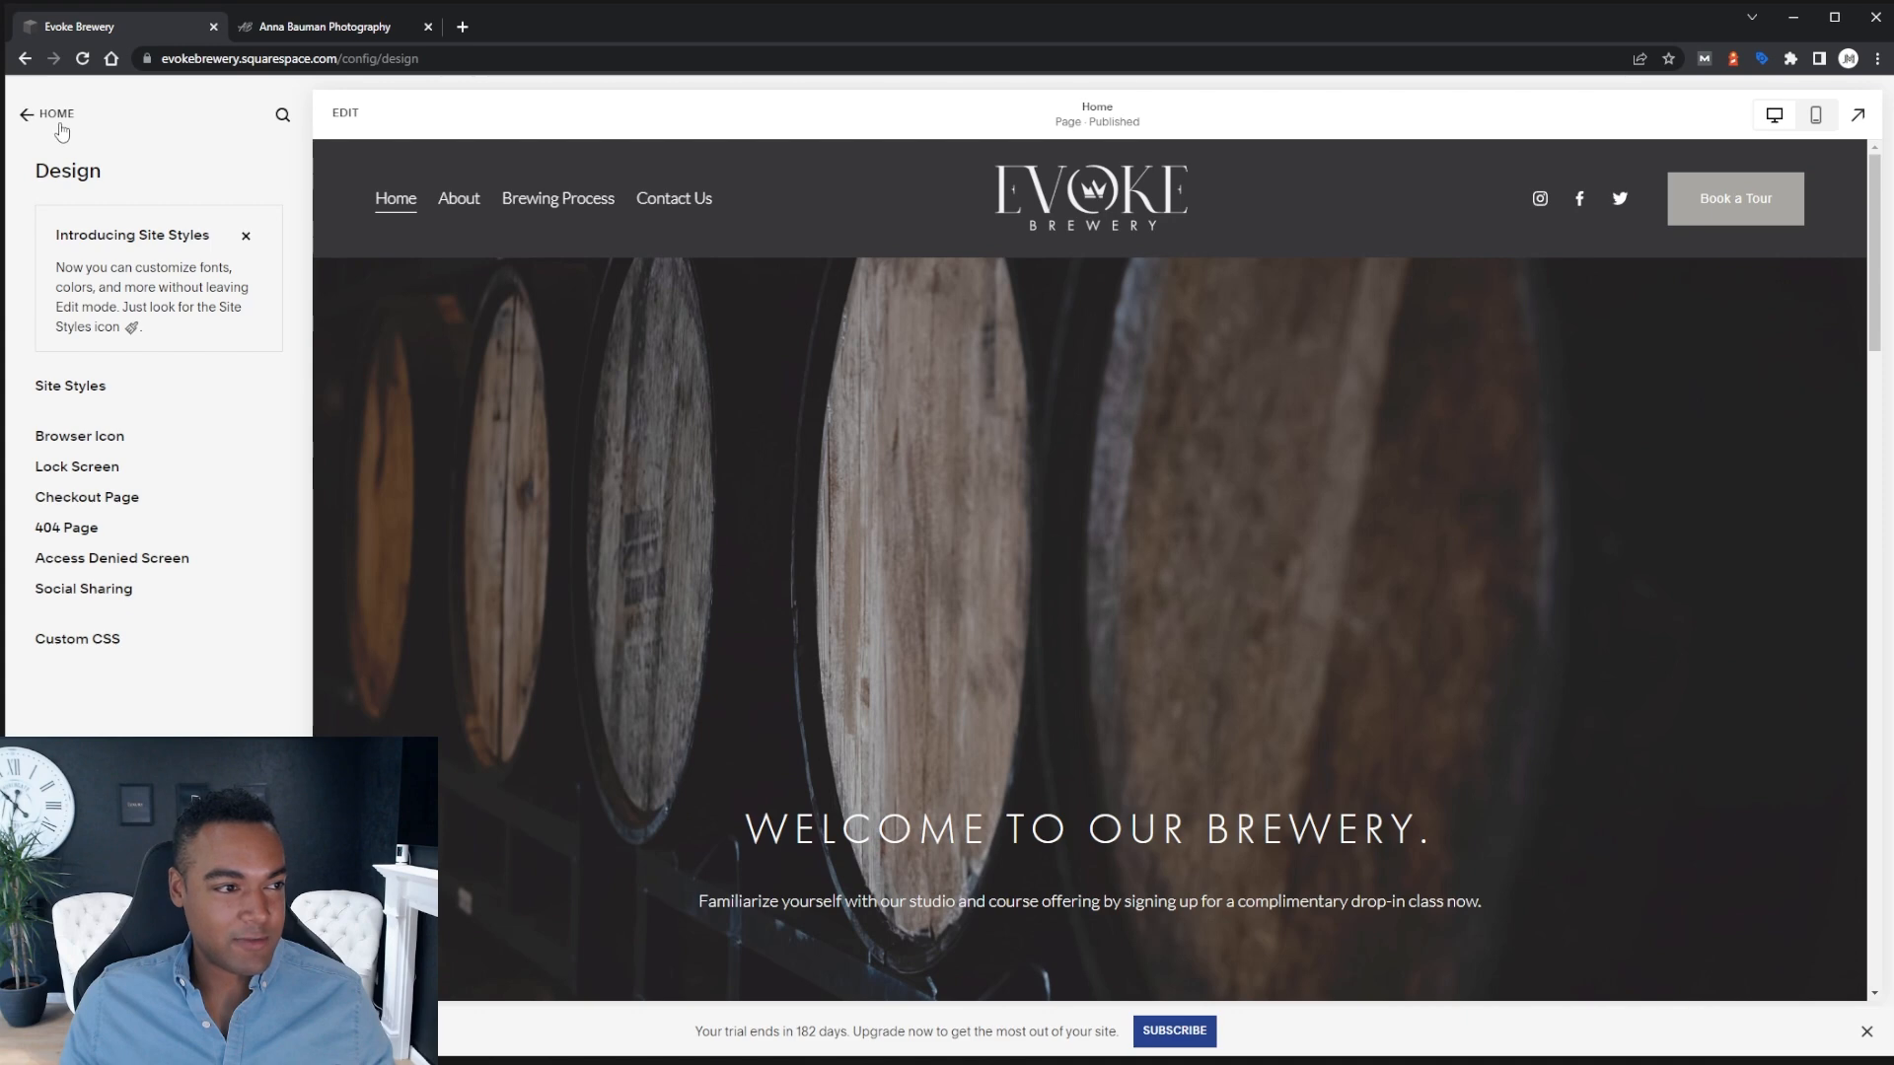
left_click(30, 114)
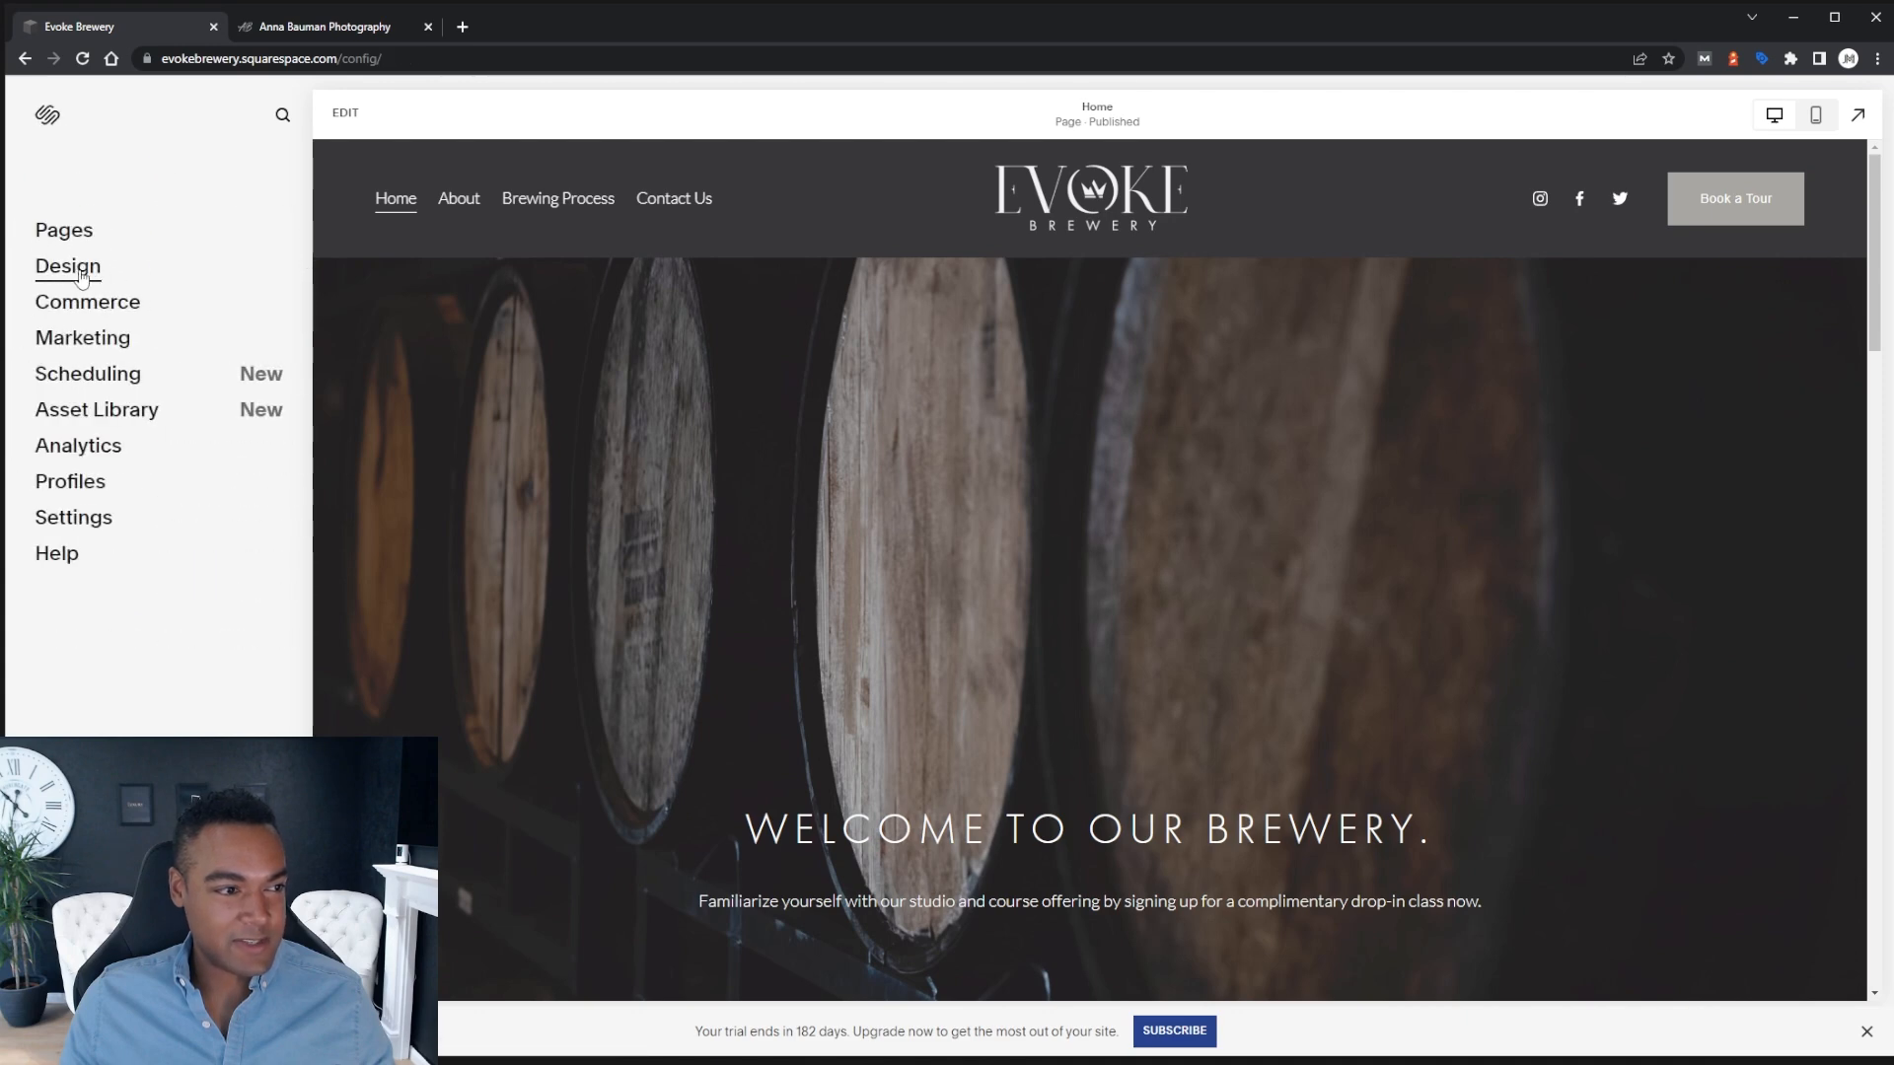
left_click(83, 276)
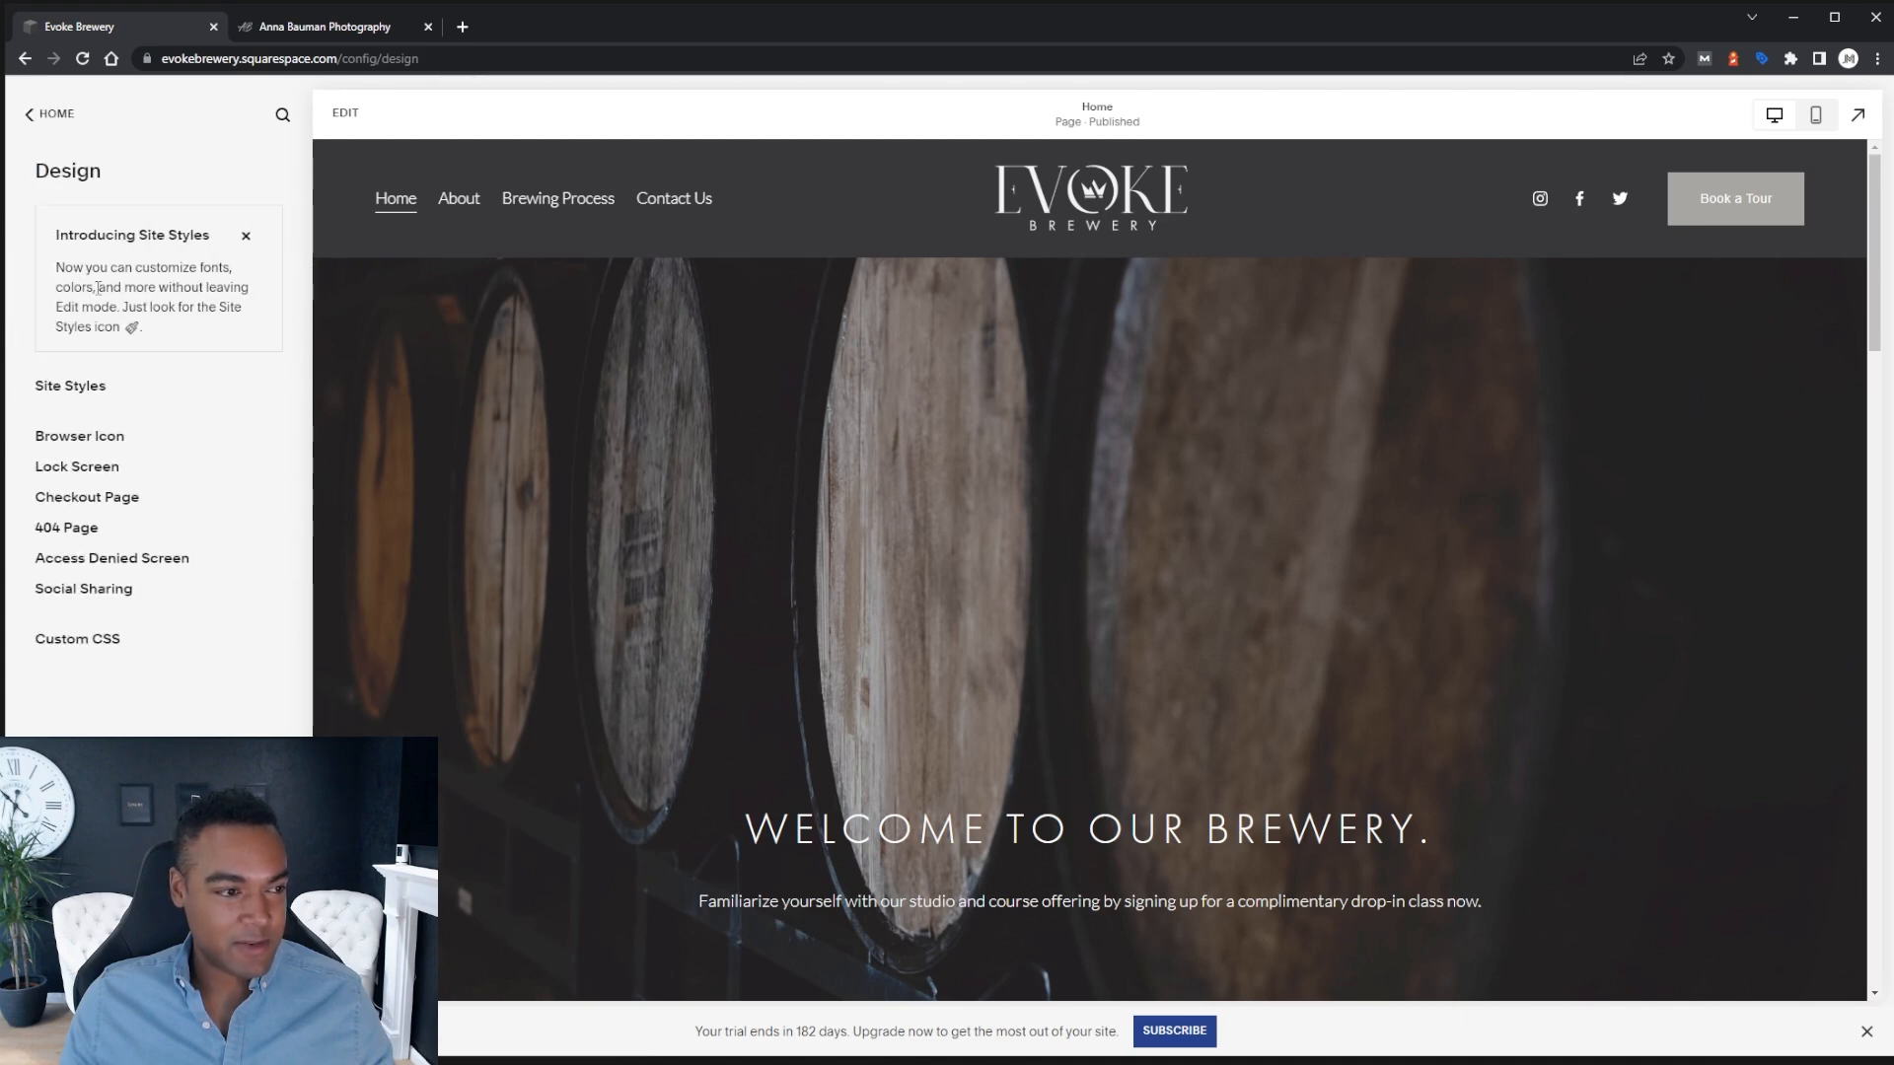
left_click(95, 447)
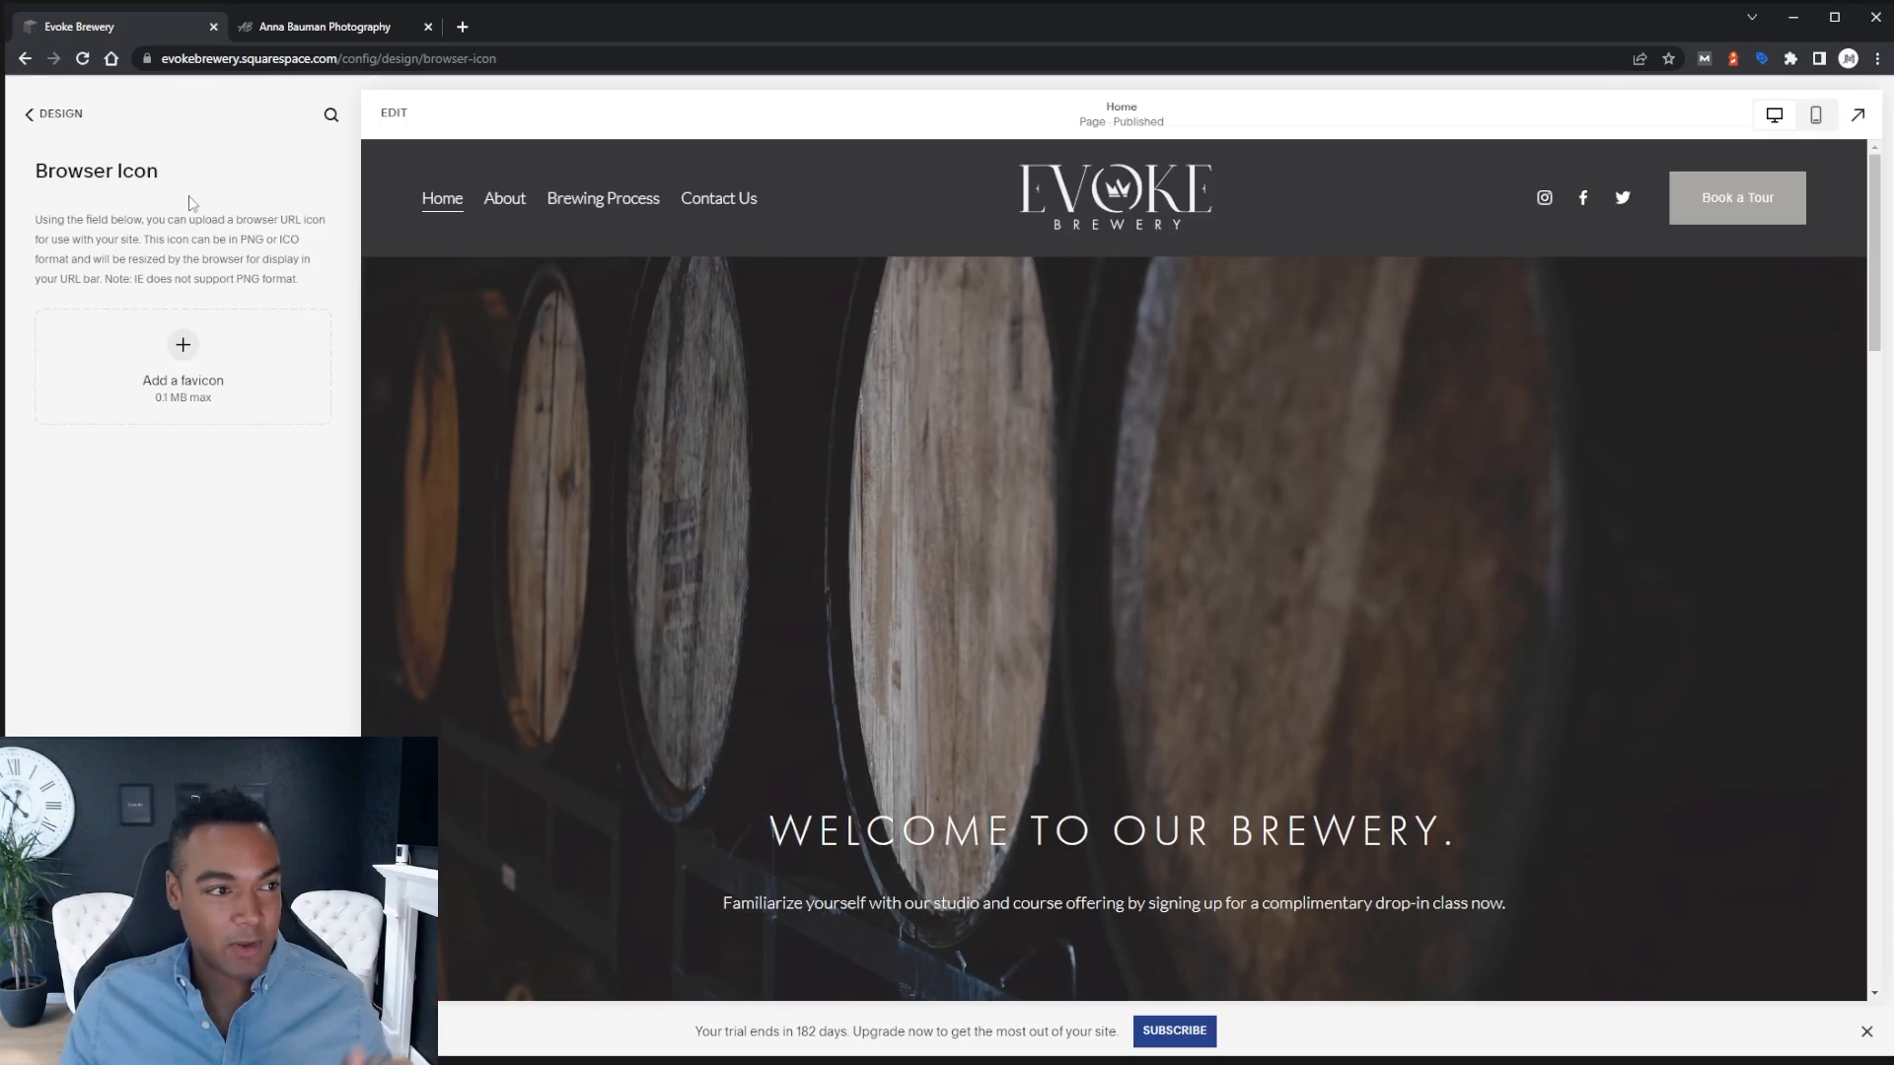
left_click(183, 347)
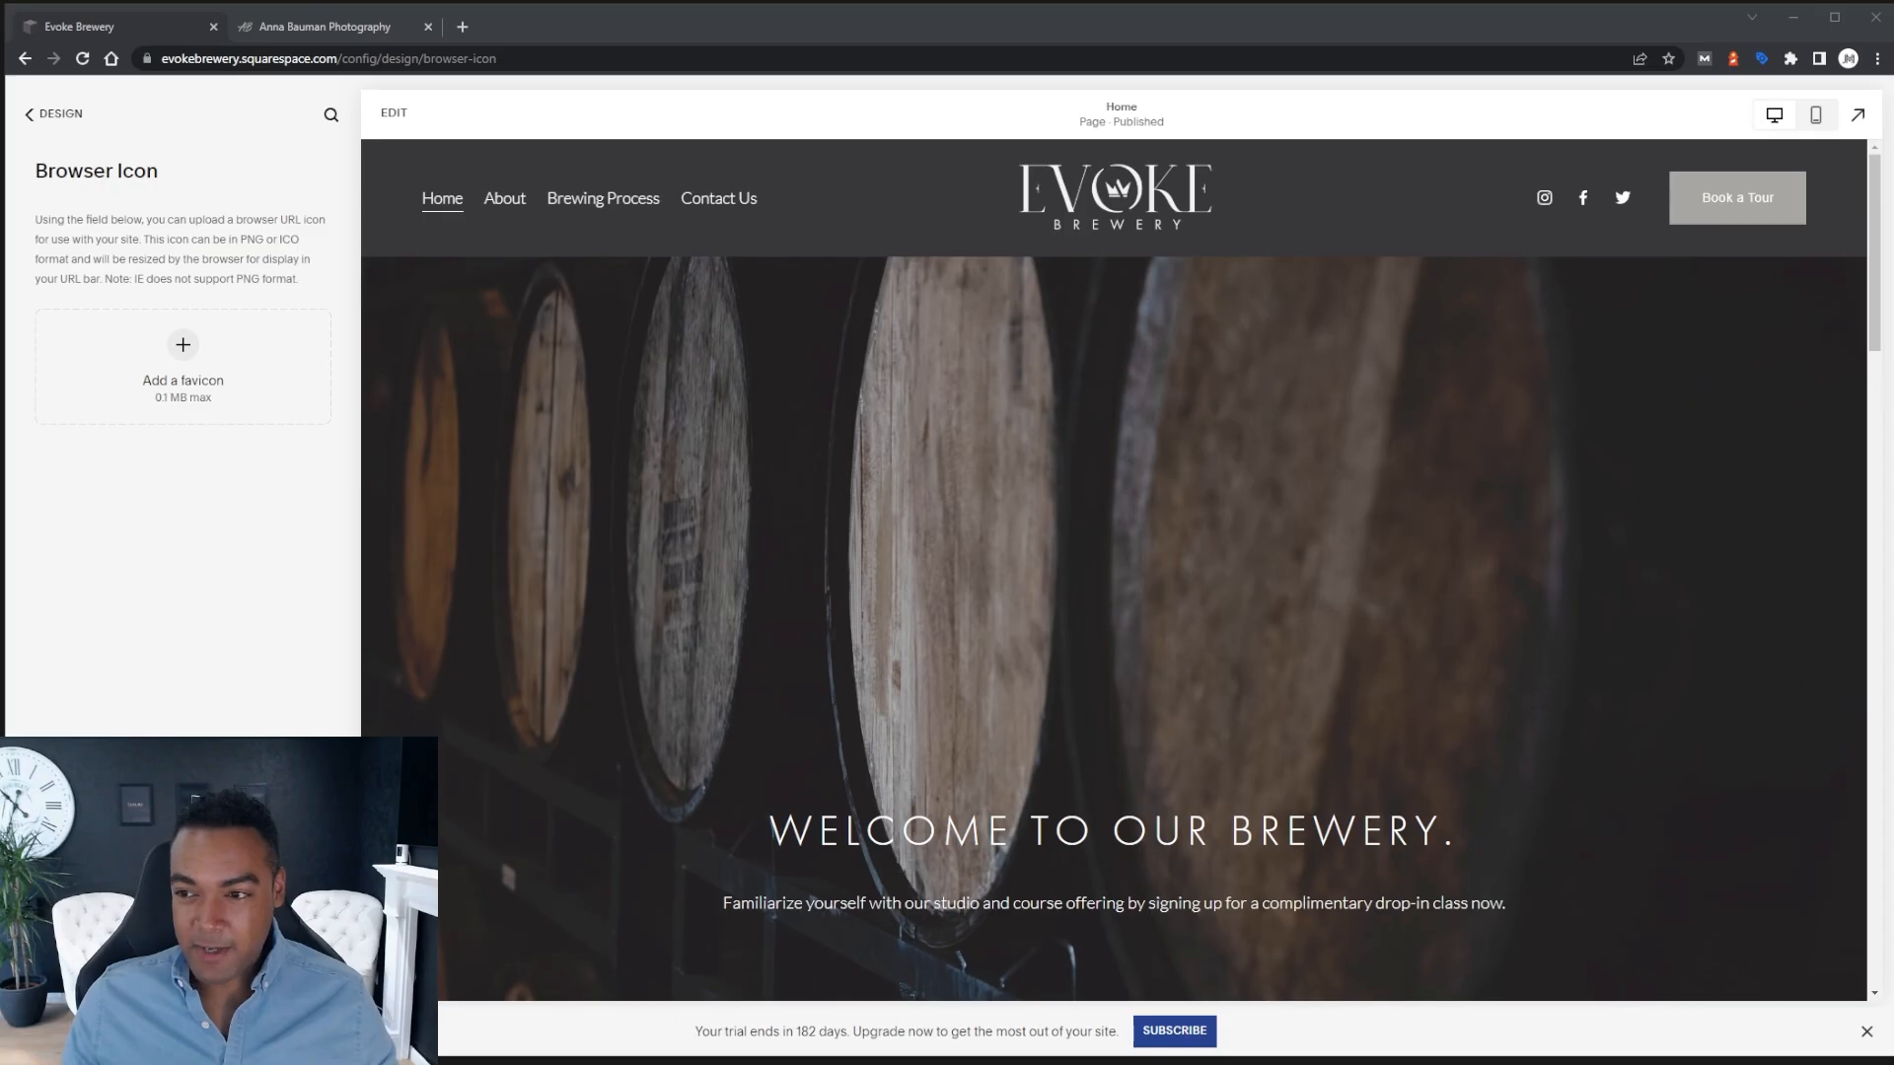
left_click_drag(1889, 148, 815, 190)
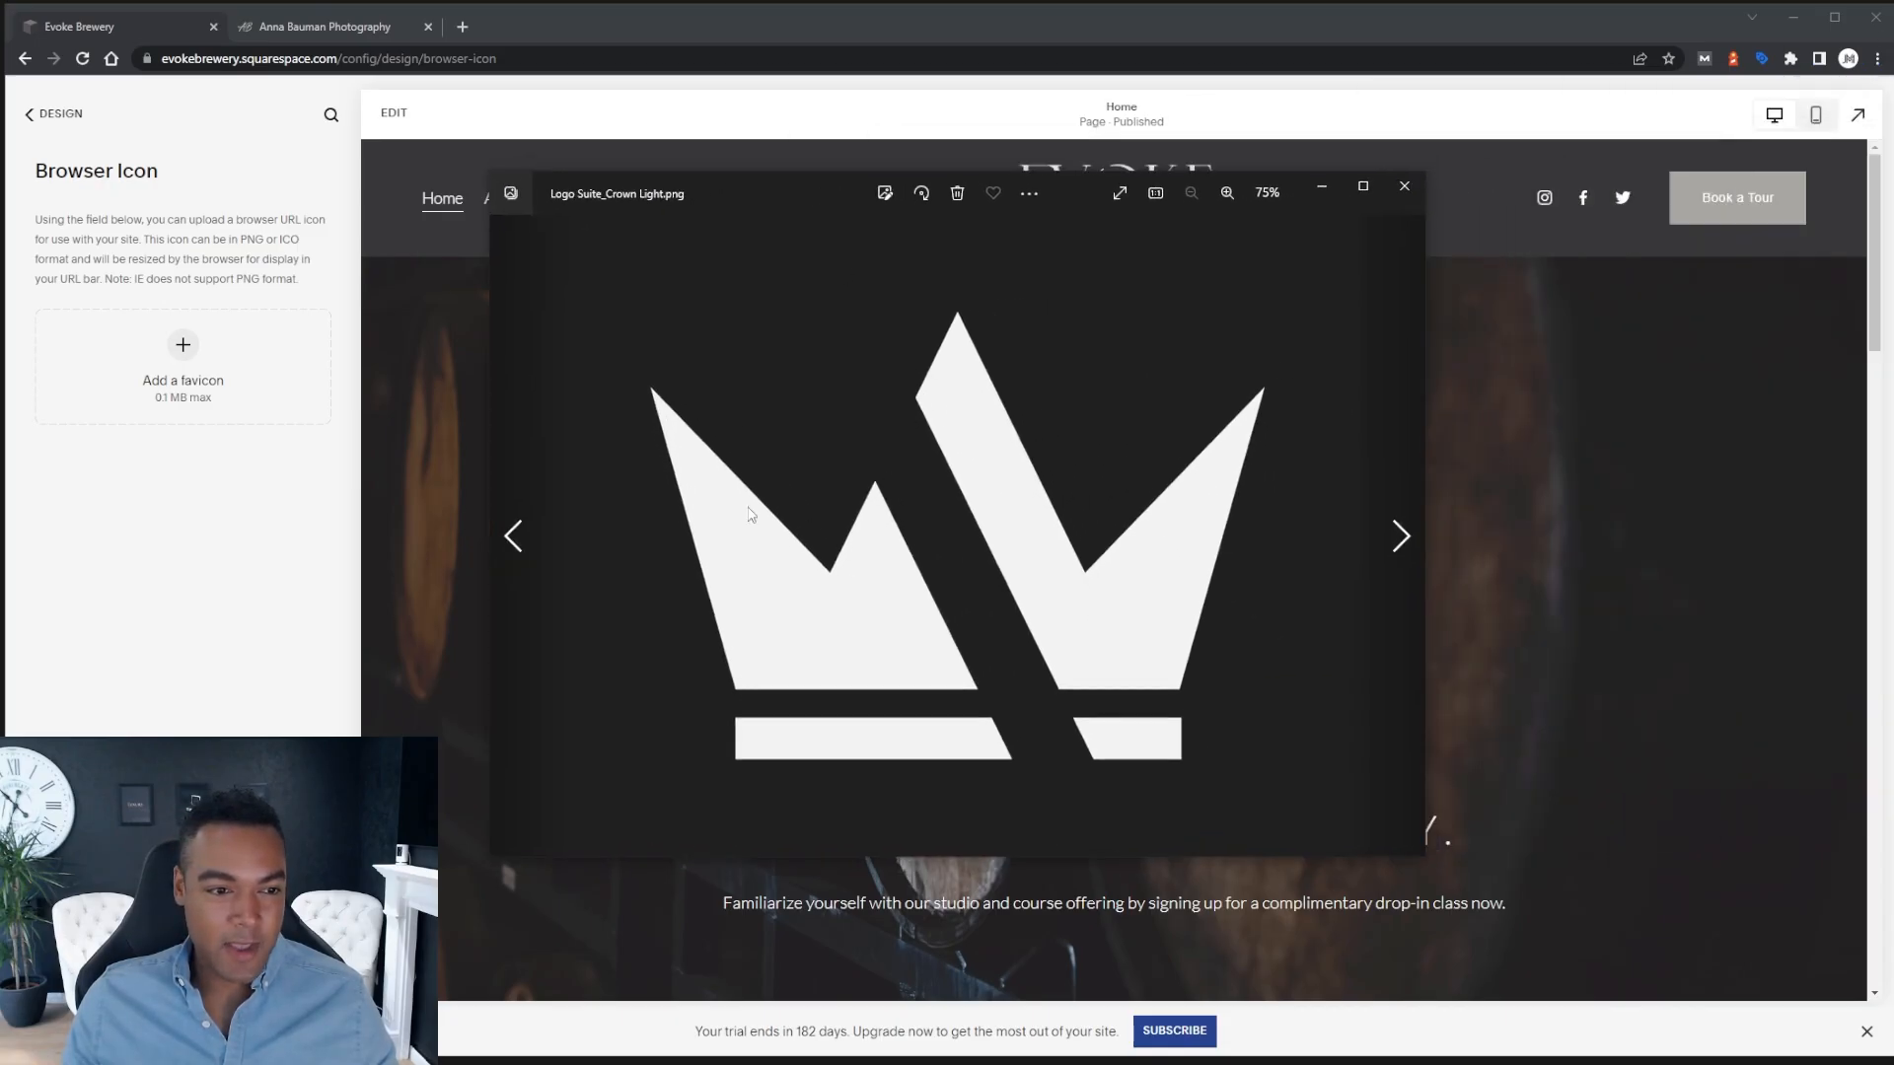
left_click(1403, 187)
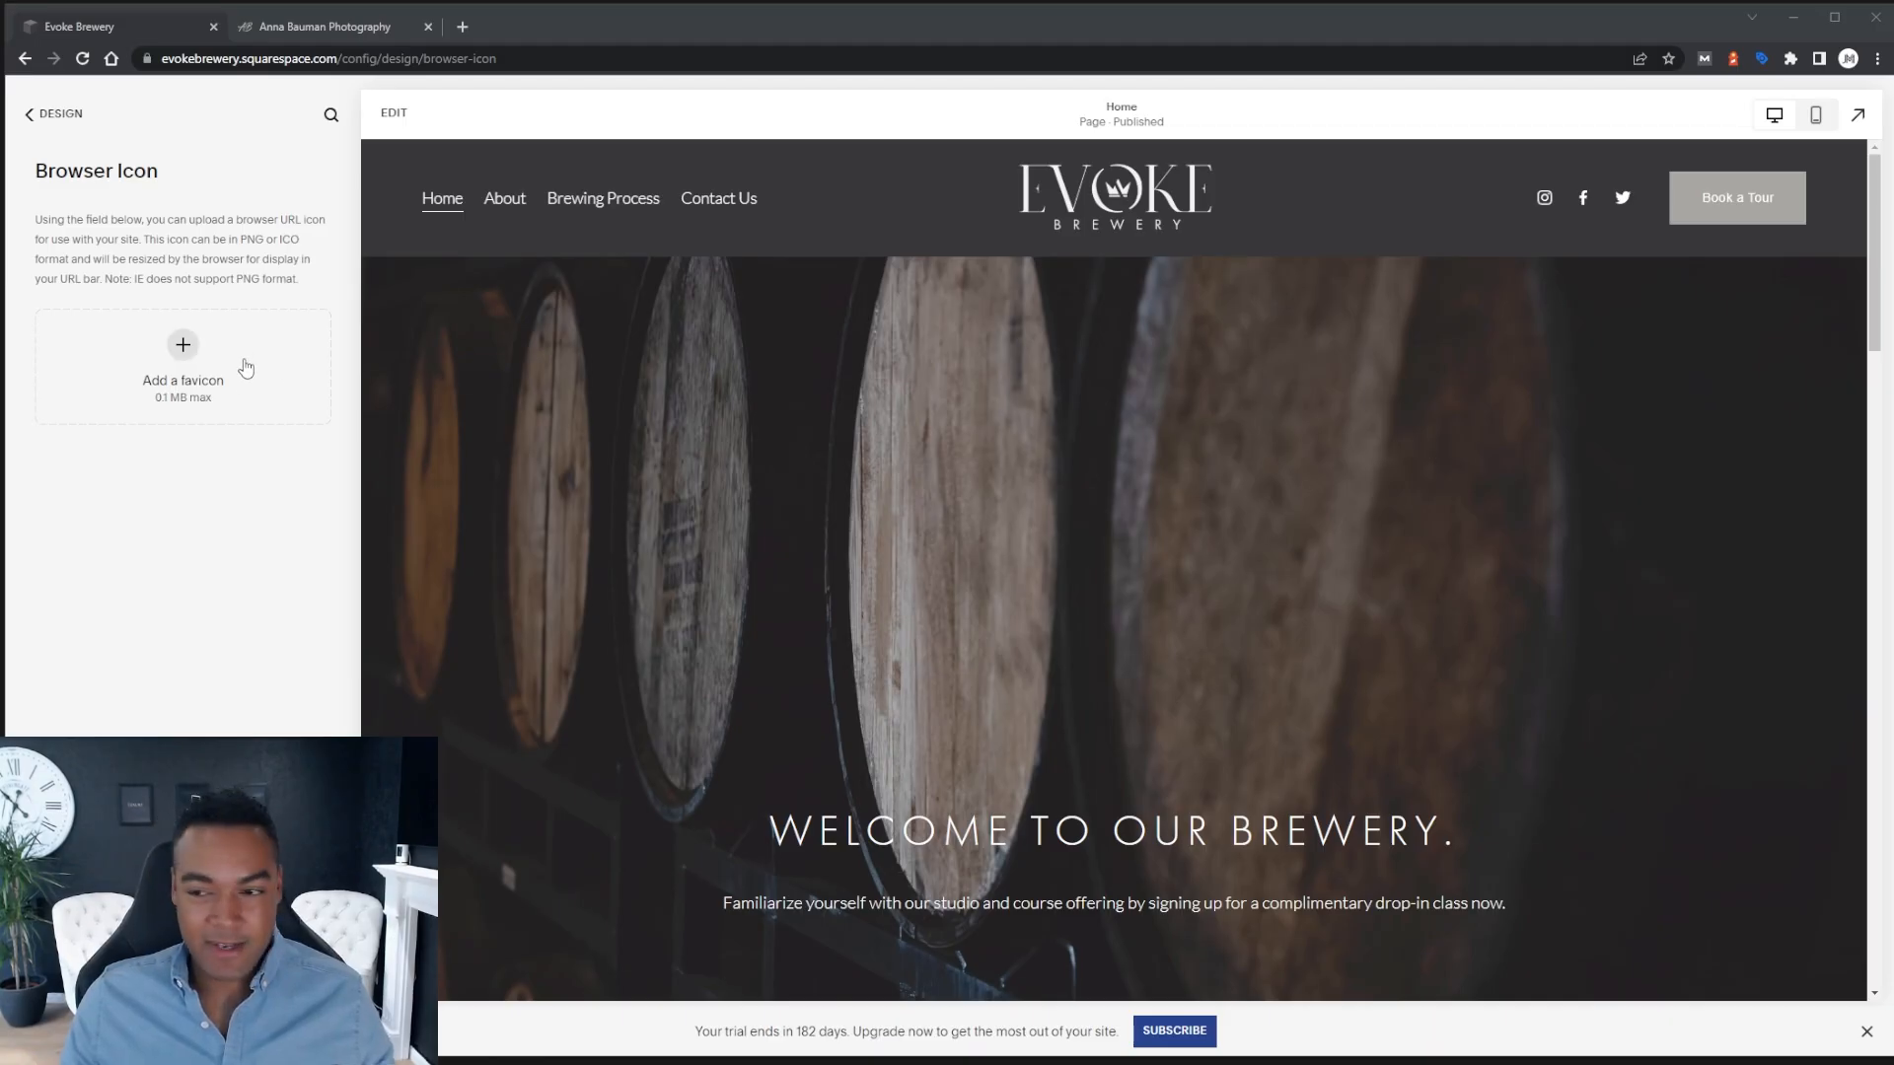
left_click_drag(1499, 373, 184, 357)
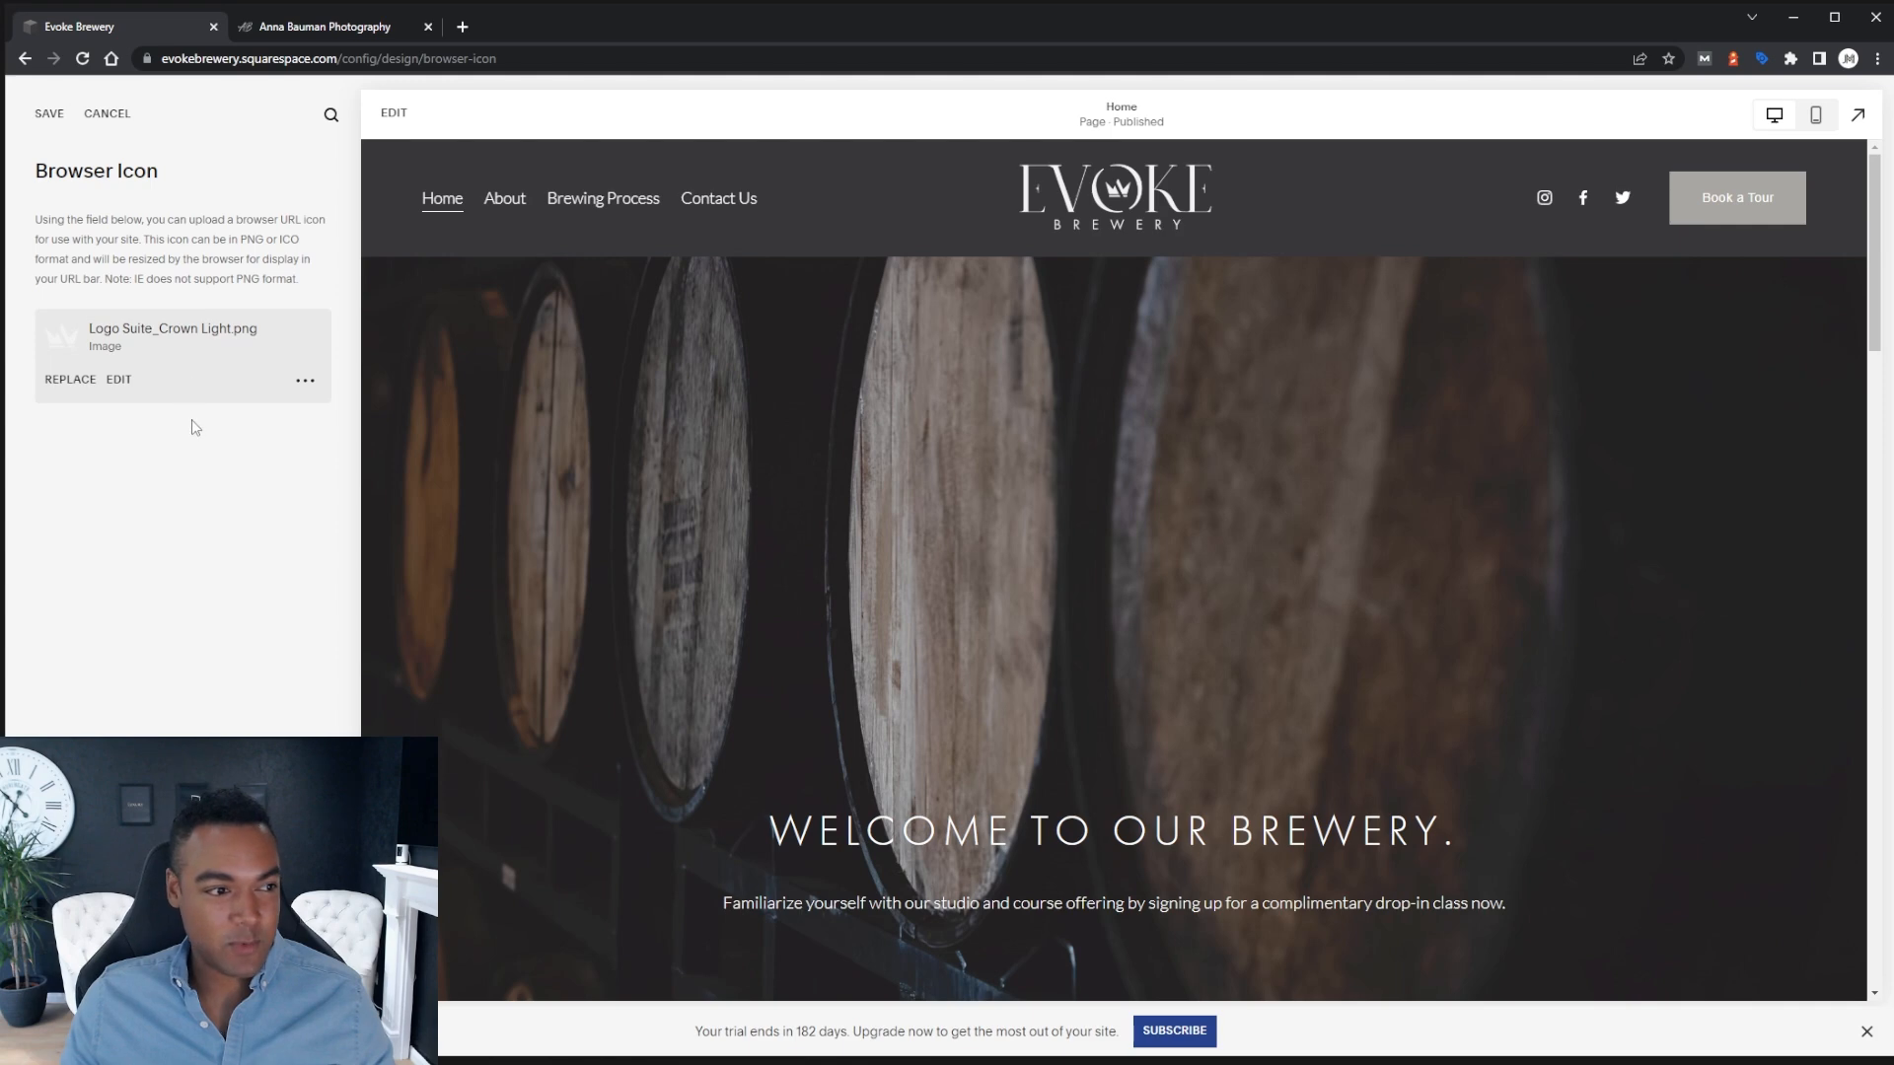
left_click(49, 114)
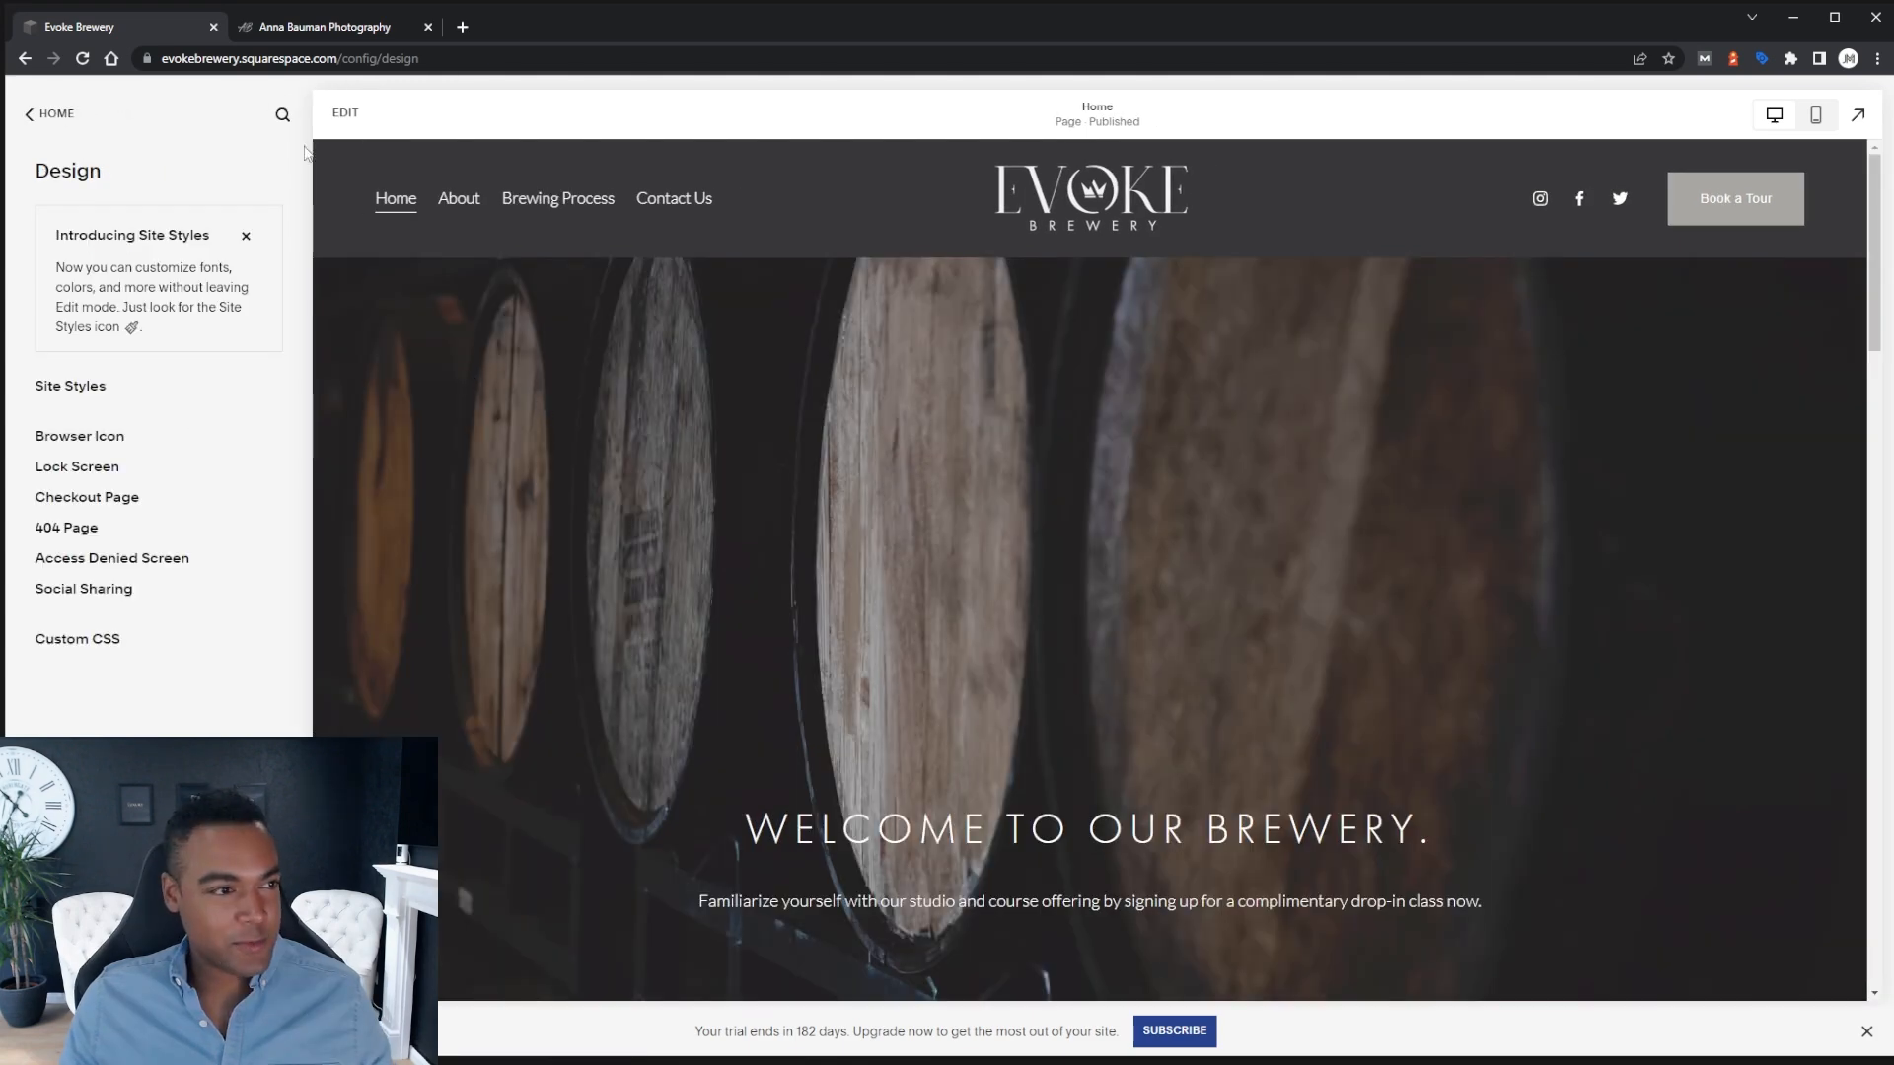
Copy the site's base URL and load it in a new incognito window to check the favicon, closing the window when done
left_click(334, 61)
left_click(379, 58)
left_click_drag(379, 58, 160, 66)
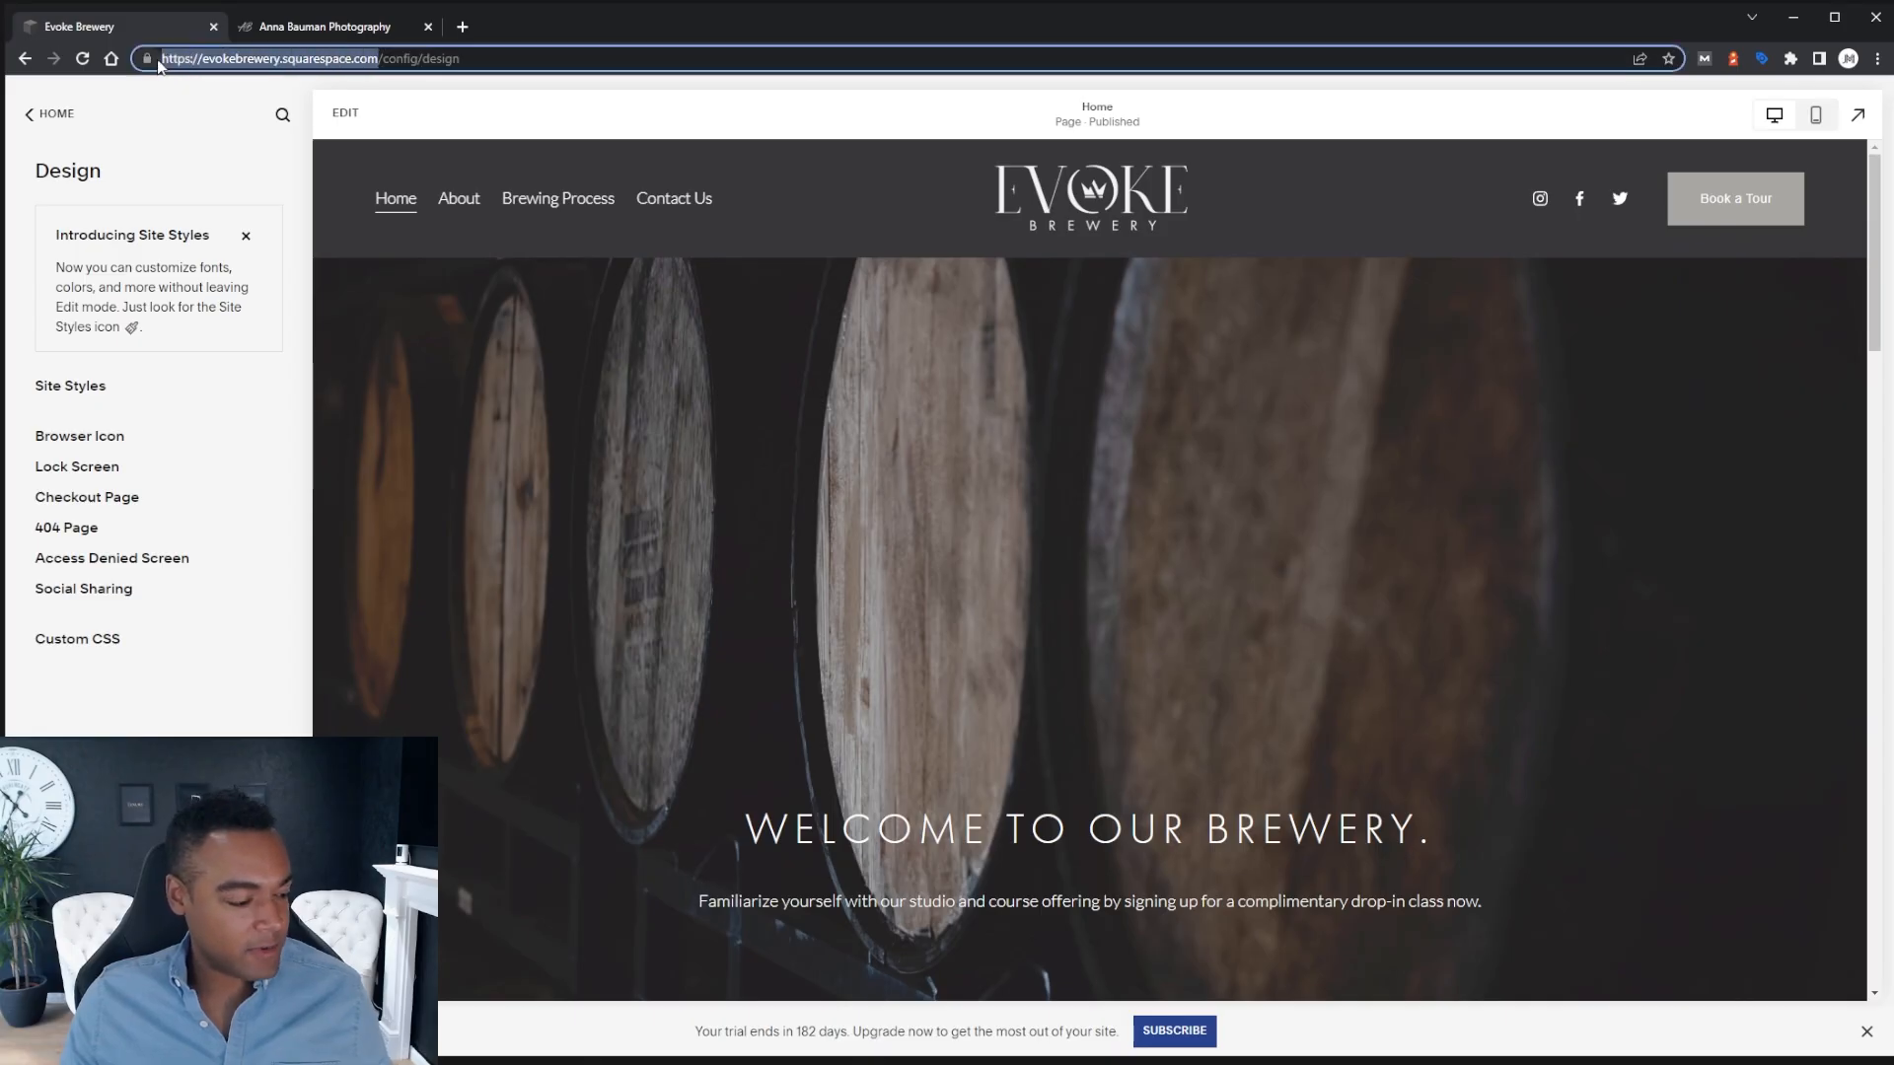
key("ctrl+c")
key("ctrl+shift+n")
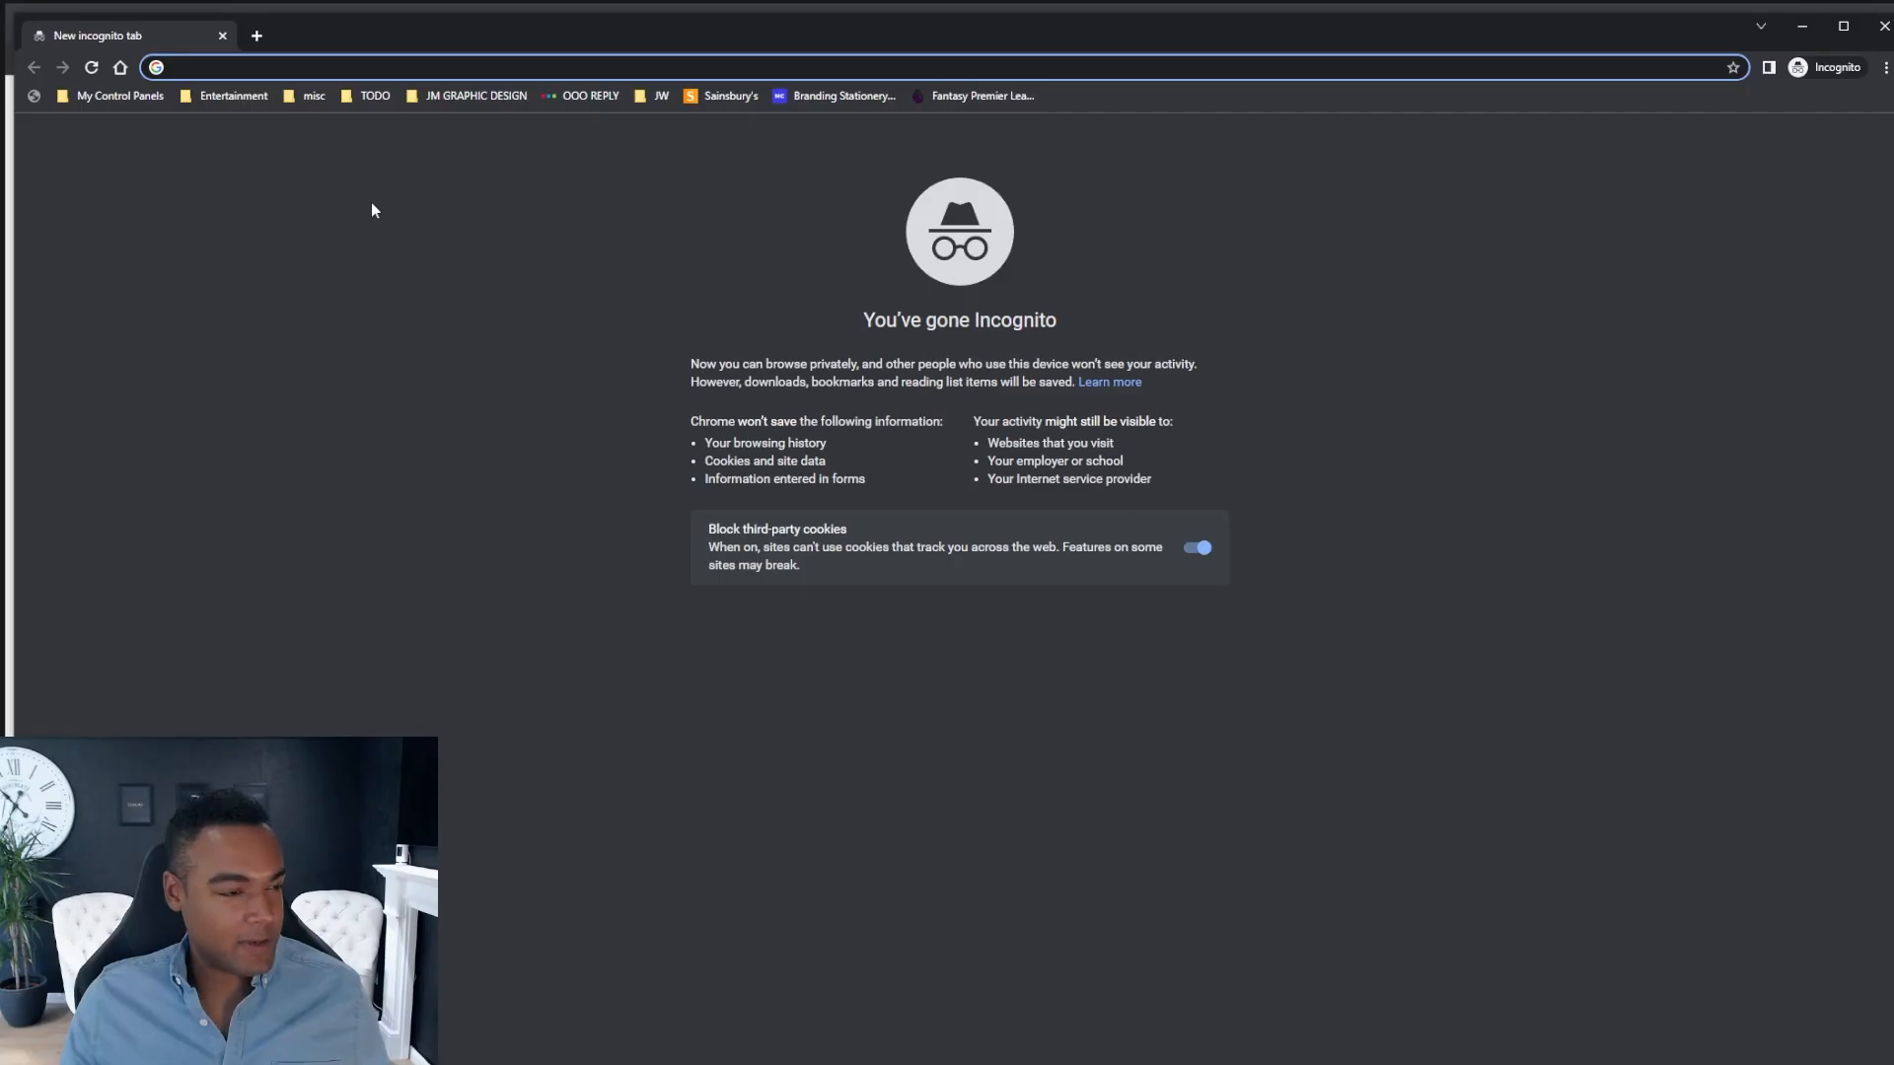
key("ctrl+v")
key("Return")
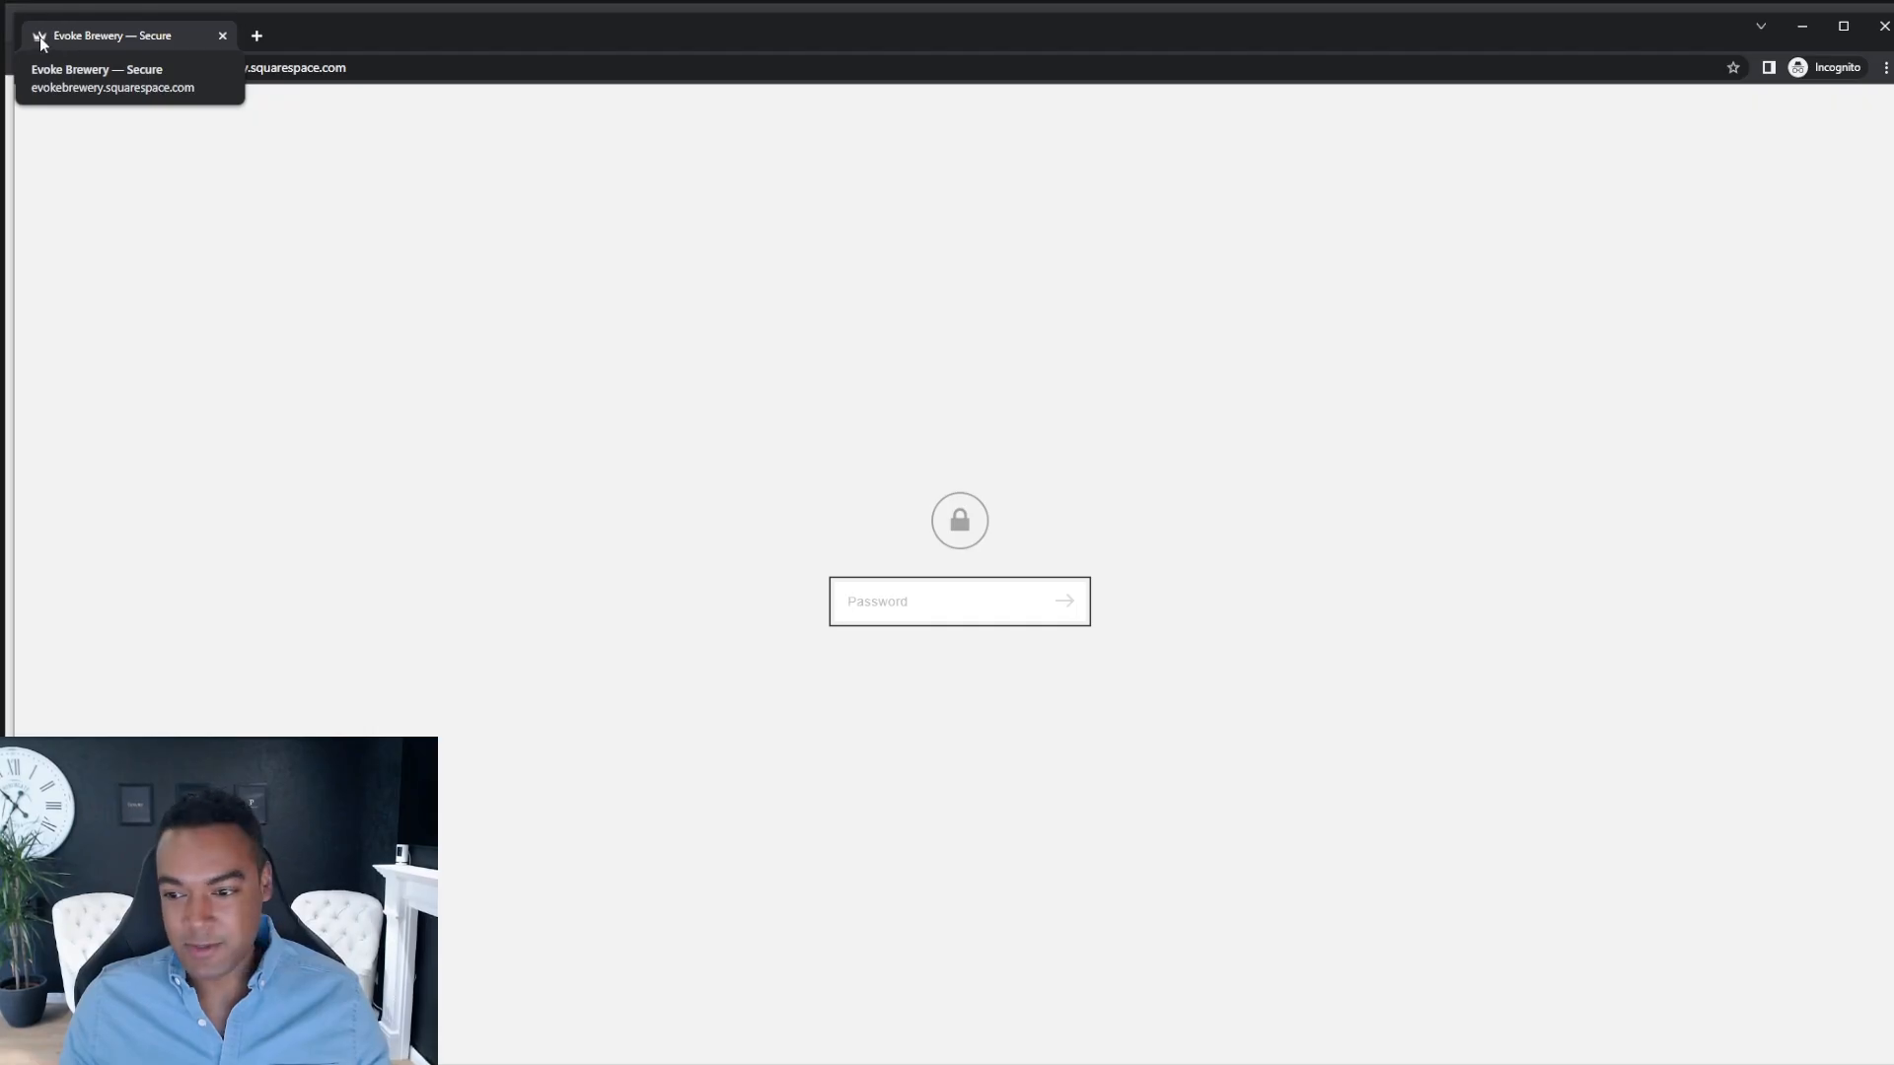
left_click(1884, 27)
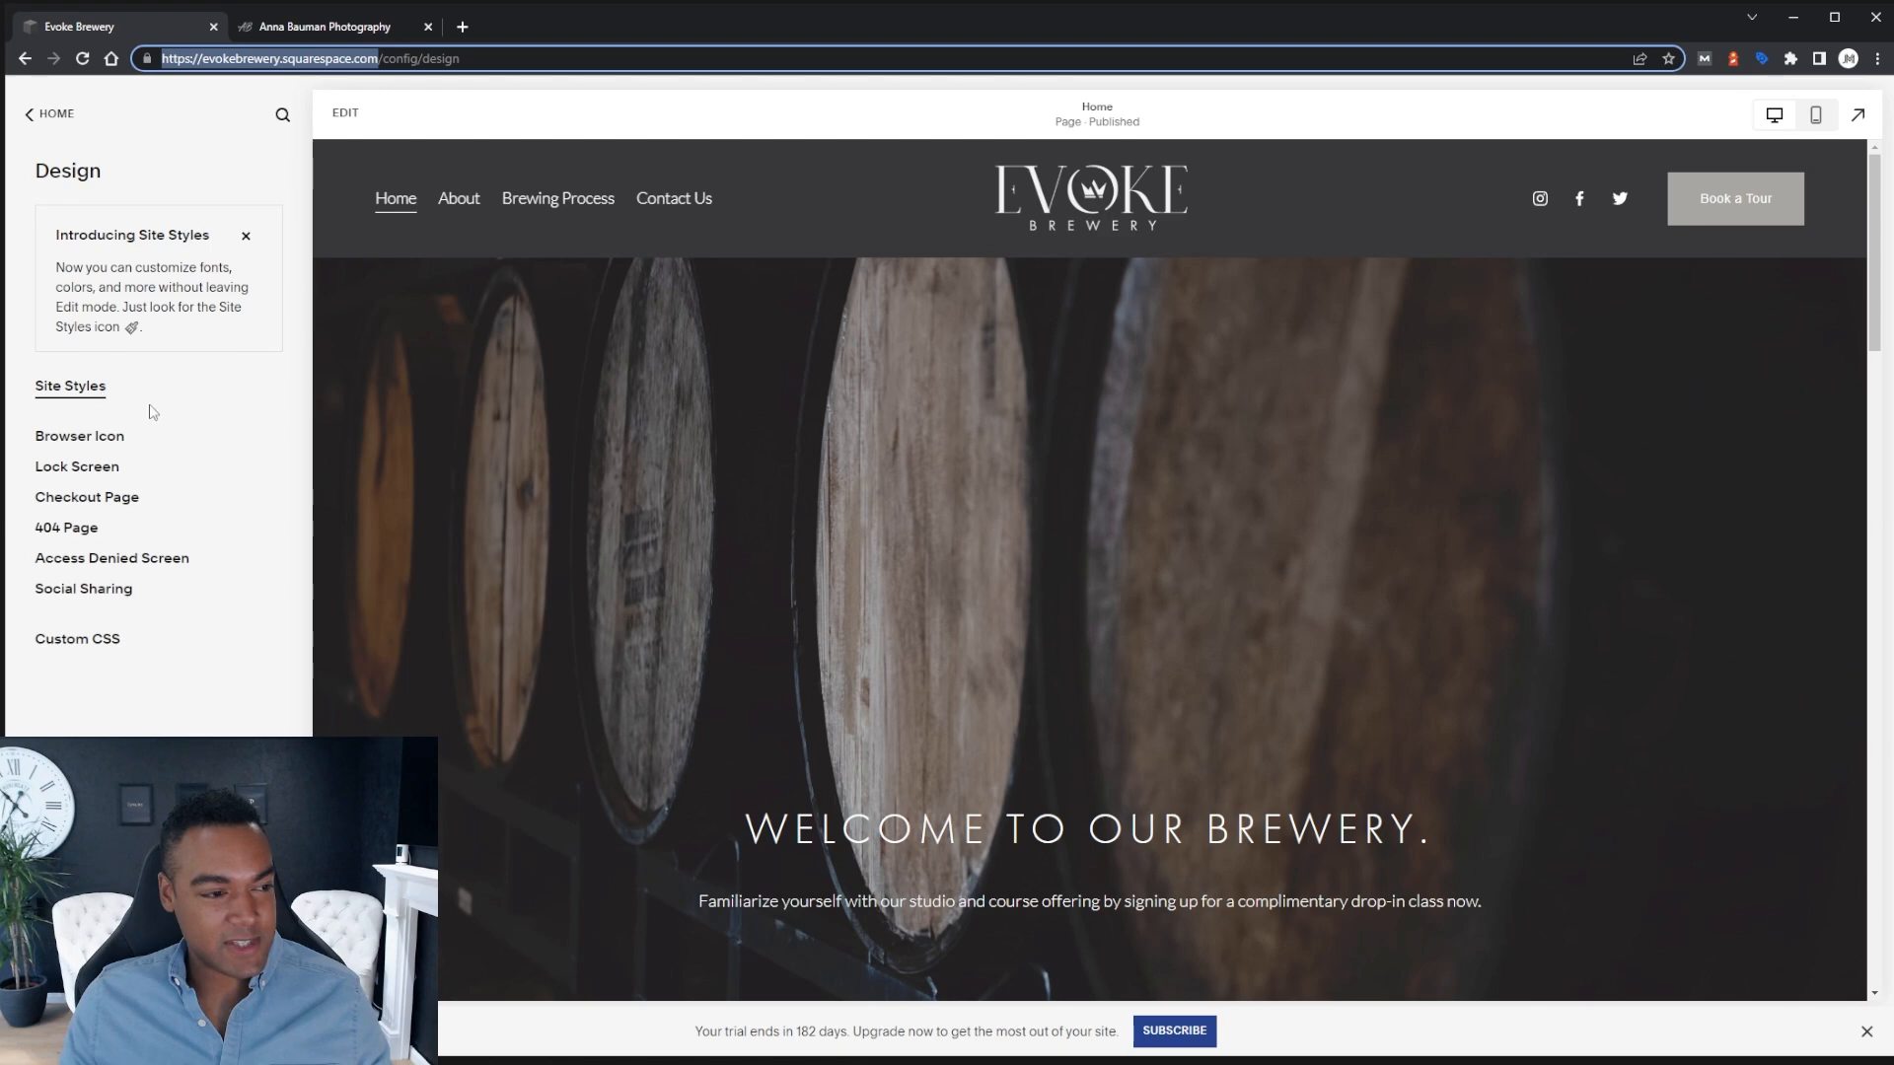
Open the Lock Screen design settings and view evokebrewery.squarespace.com in a new incognito window before returning to the editor
left_click(99, 481)
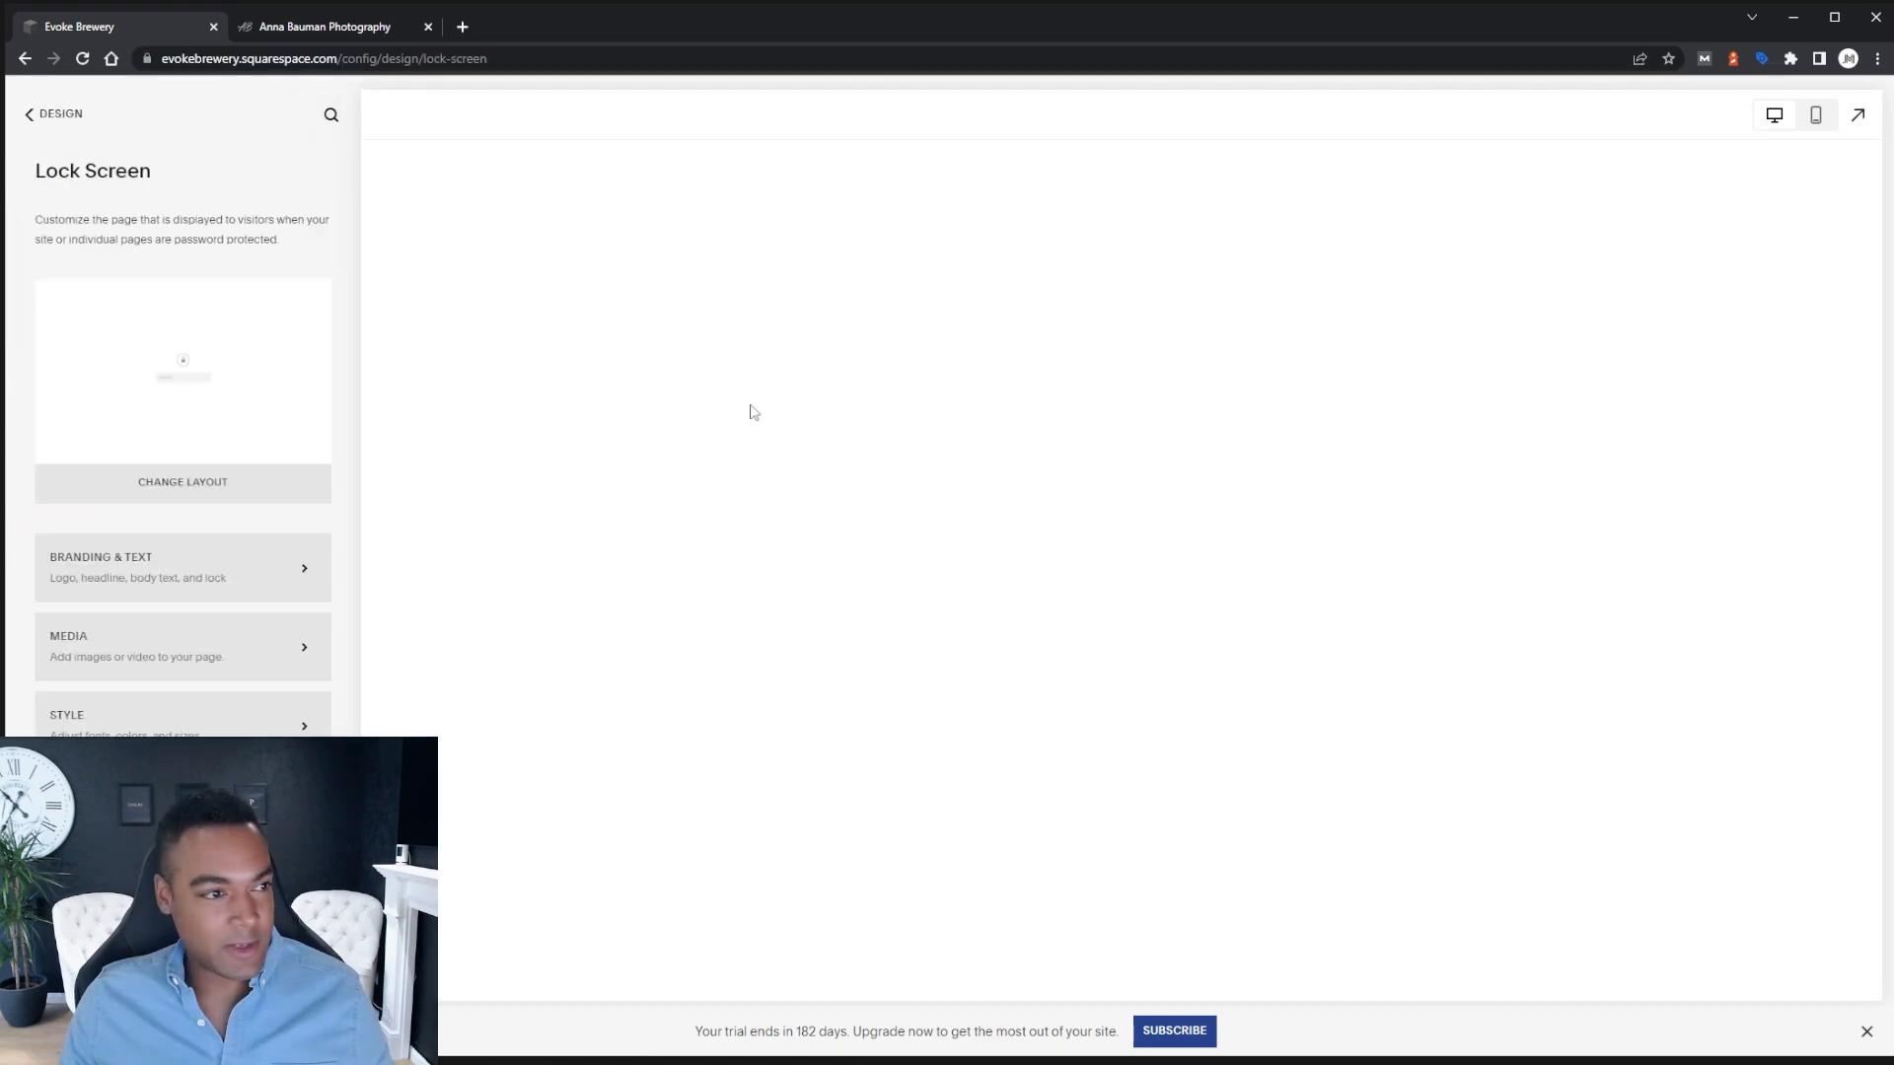
key("ctrl+shift+n")
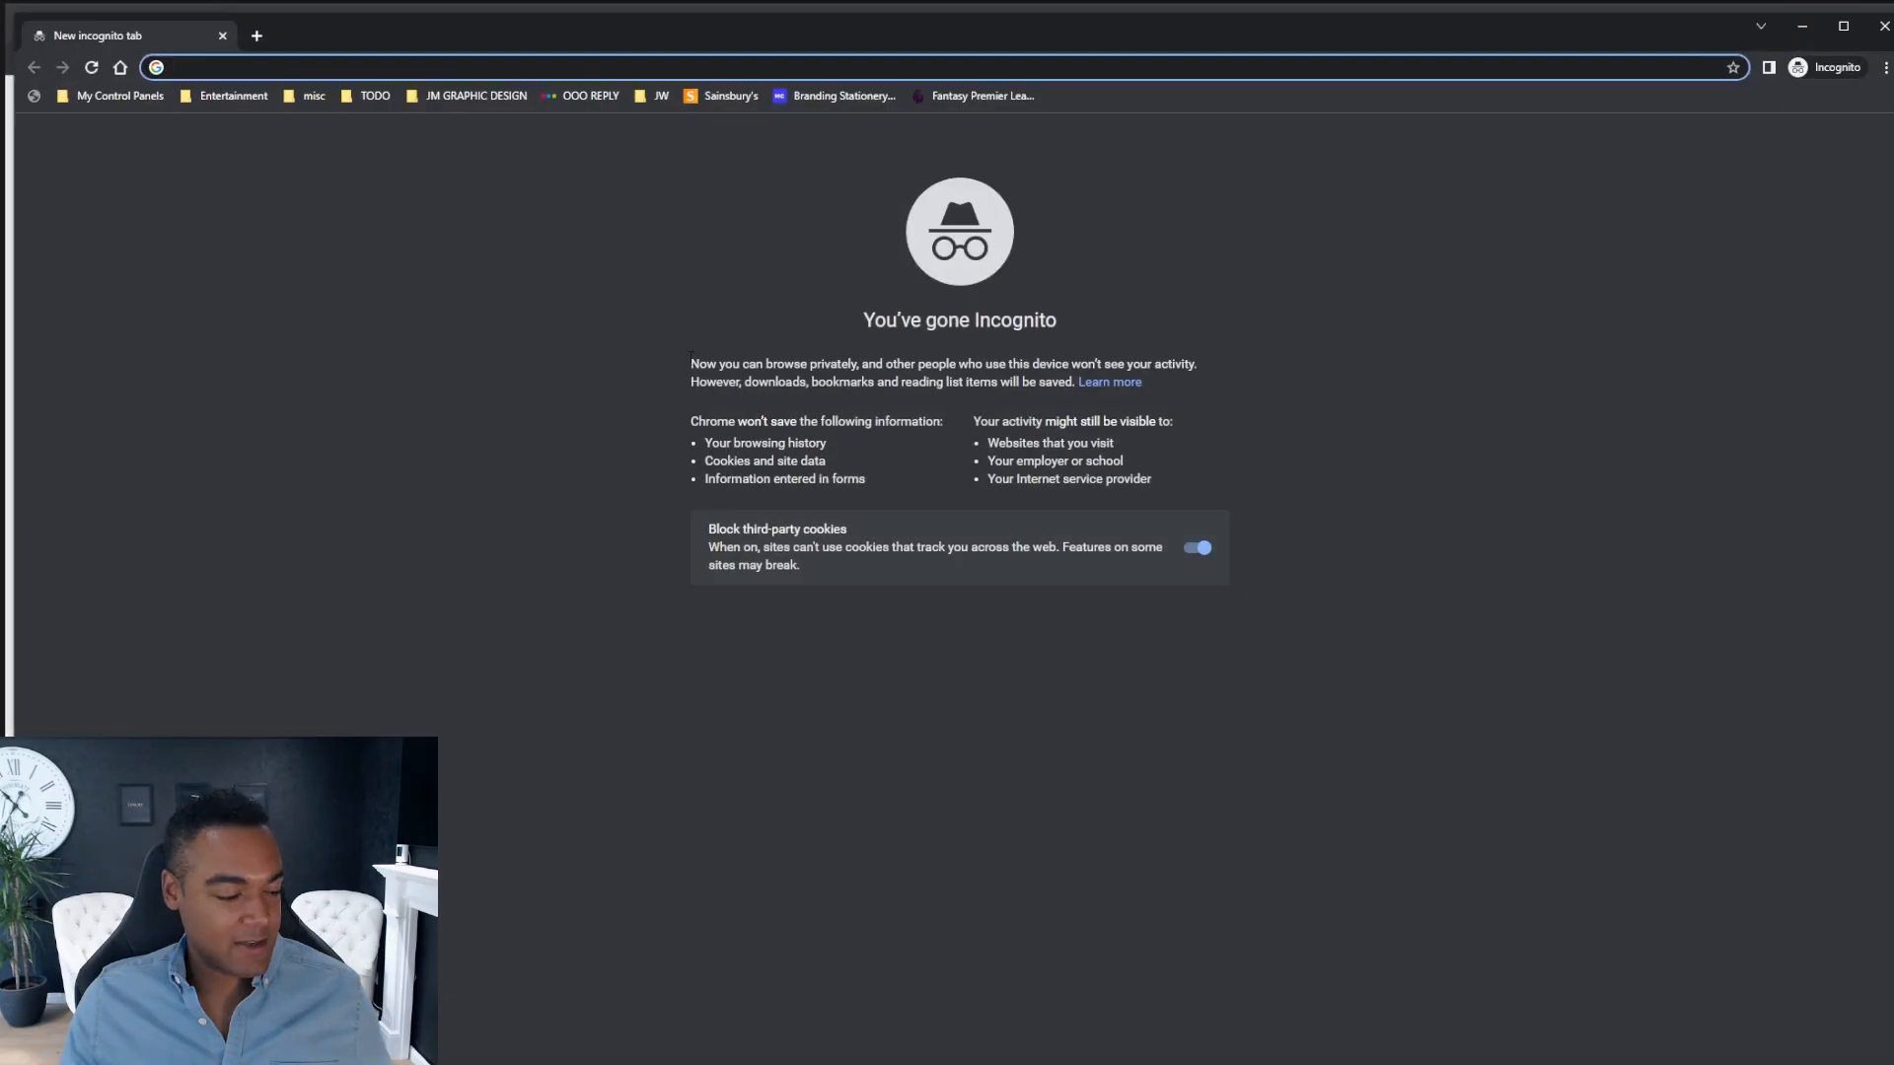
type("https://evokebrewery.squarespace.com/")
key("Return")
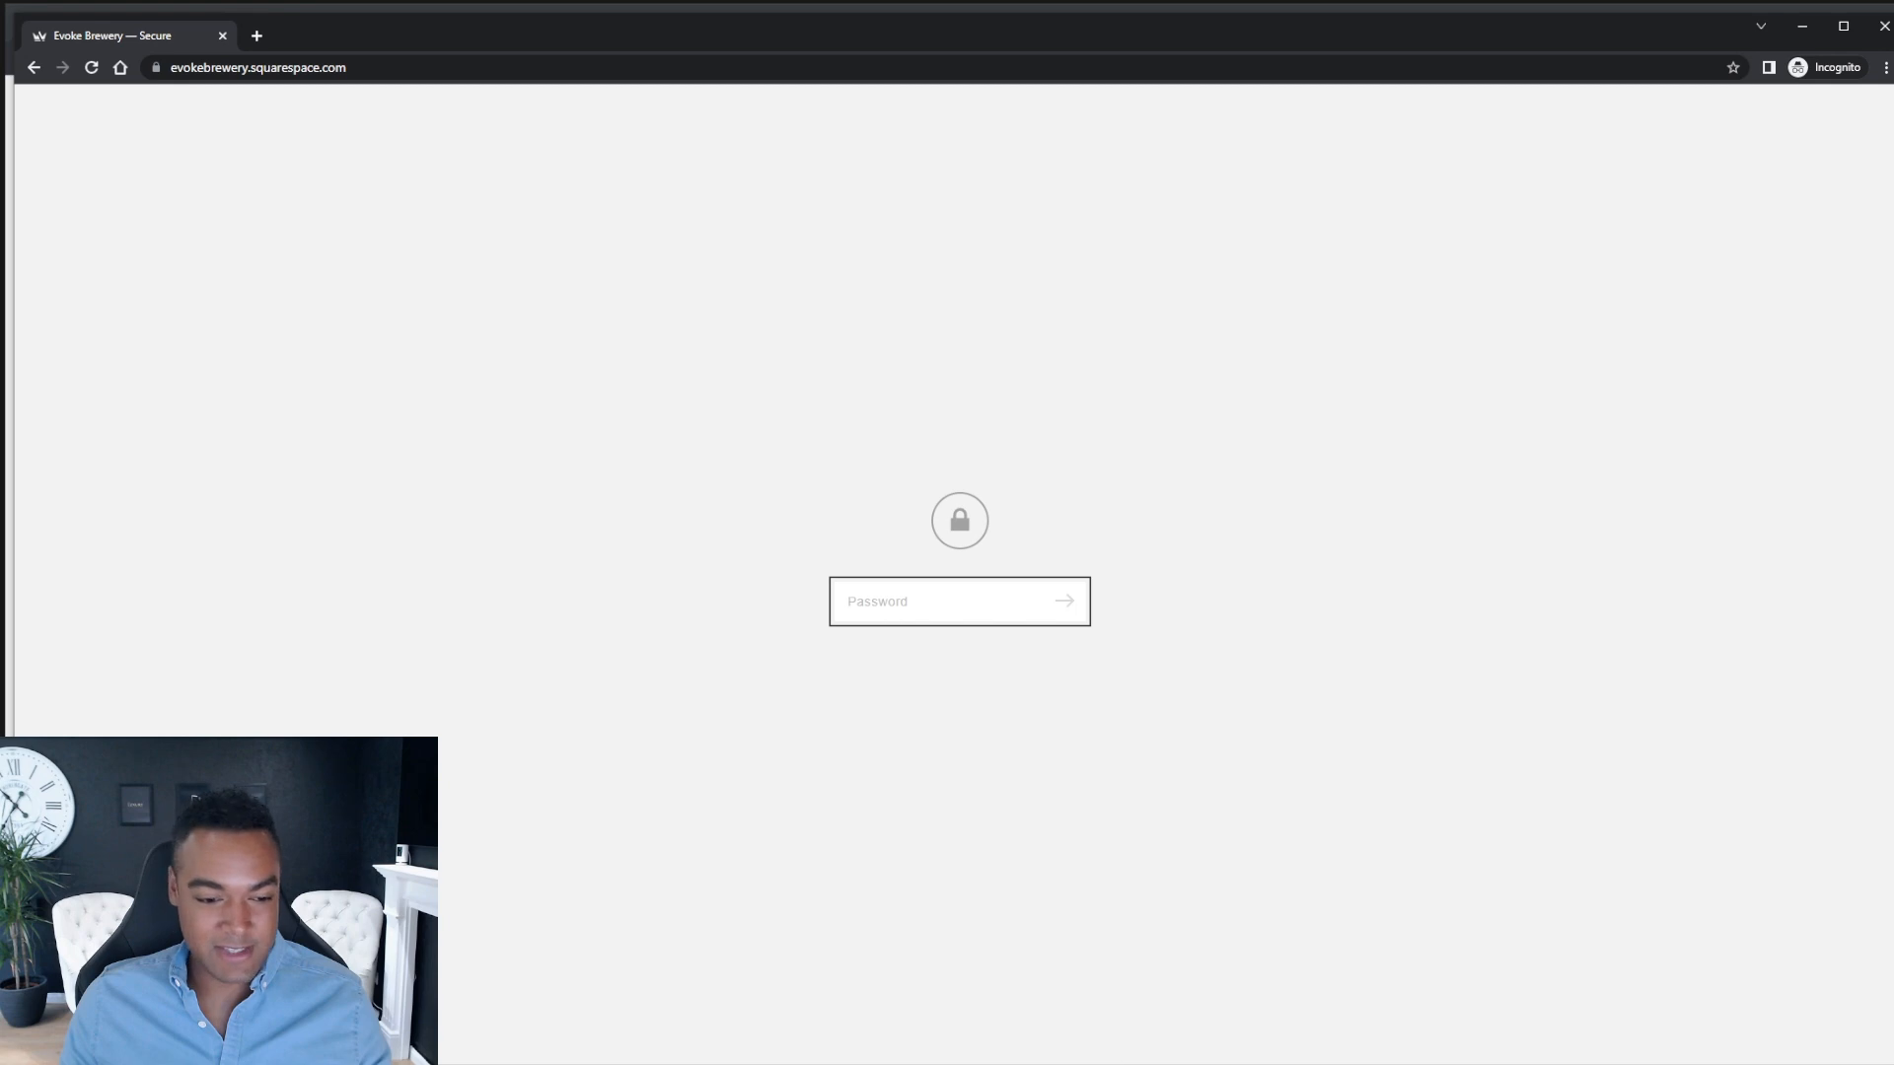
key("alt+Tab")
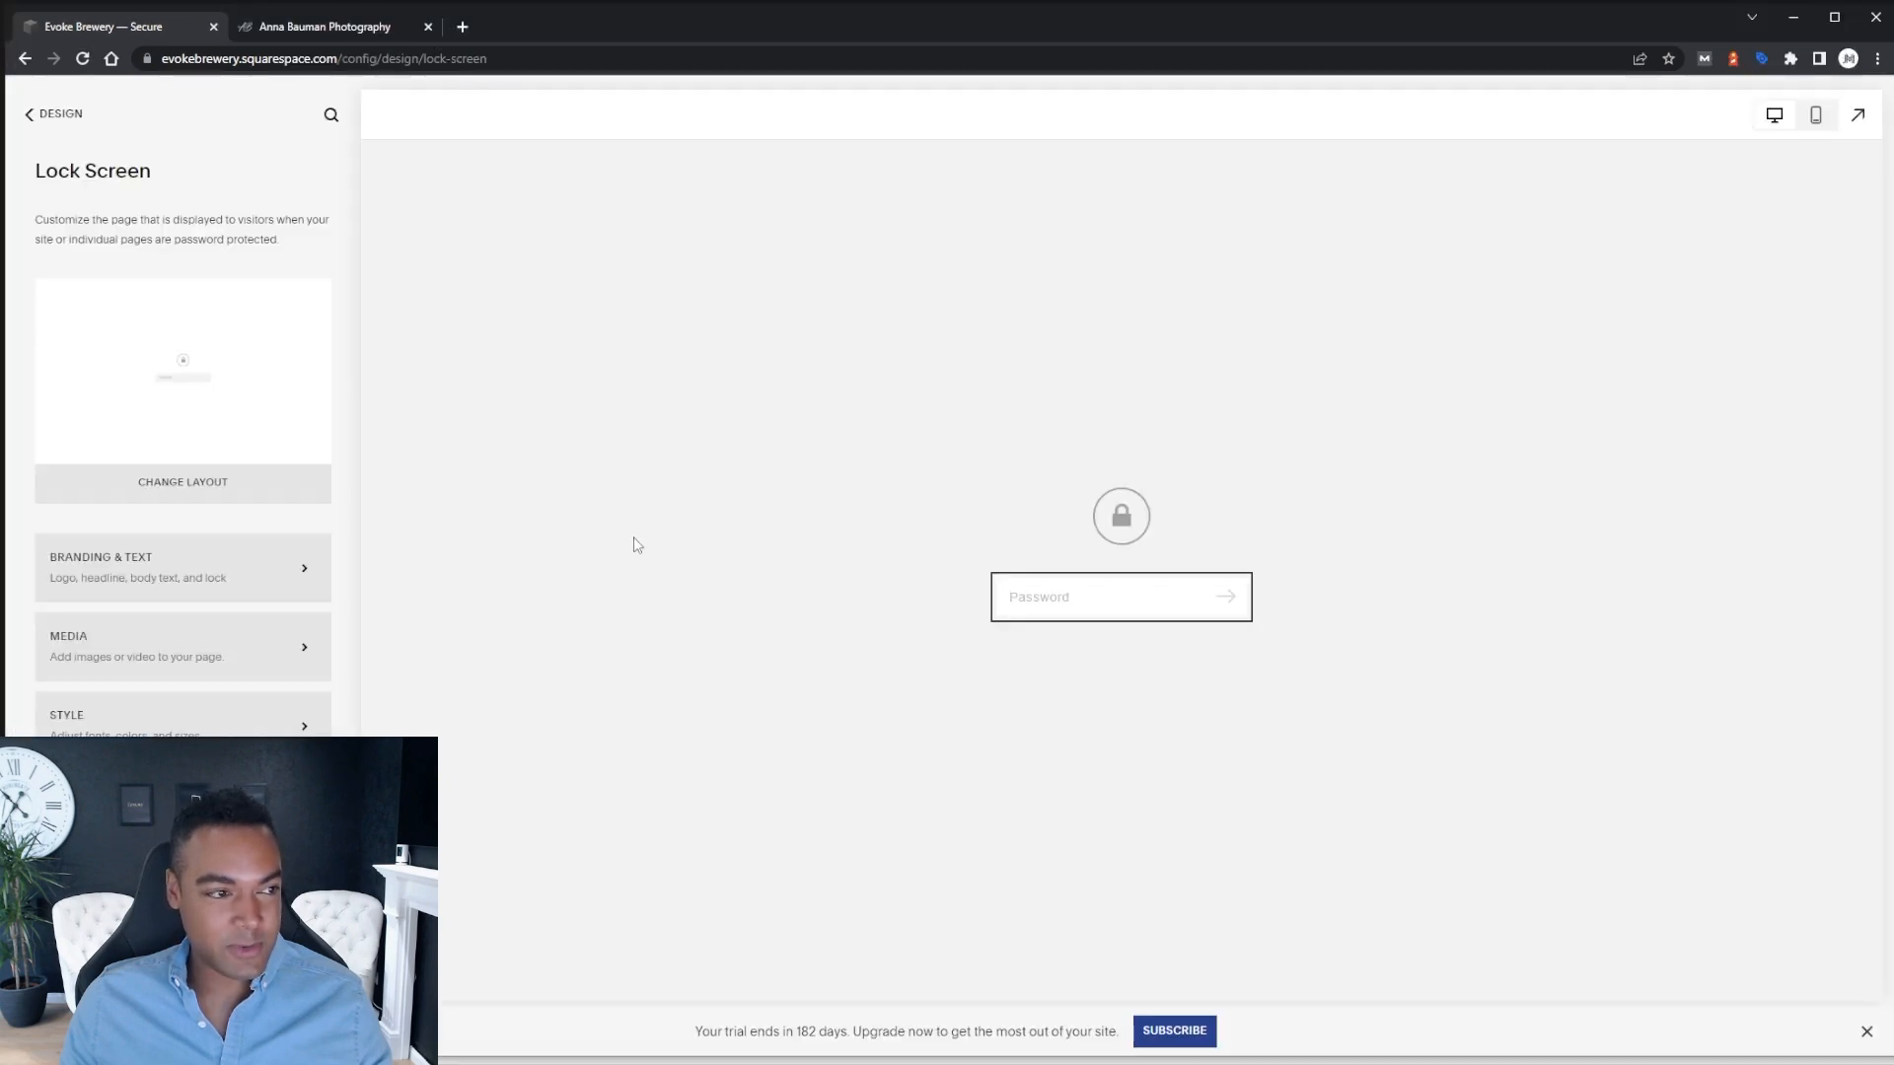
Change the lock screen to the second layout, the dark one with the password field along its lower edge, and save
left_click(52, 114)
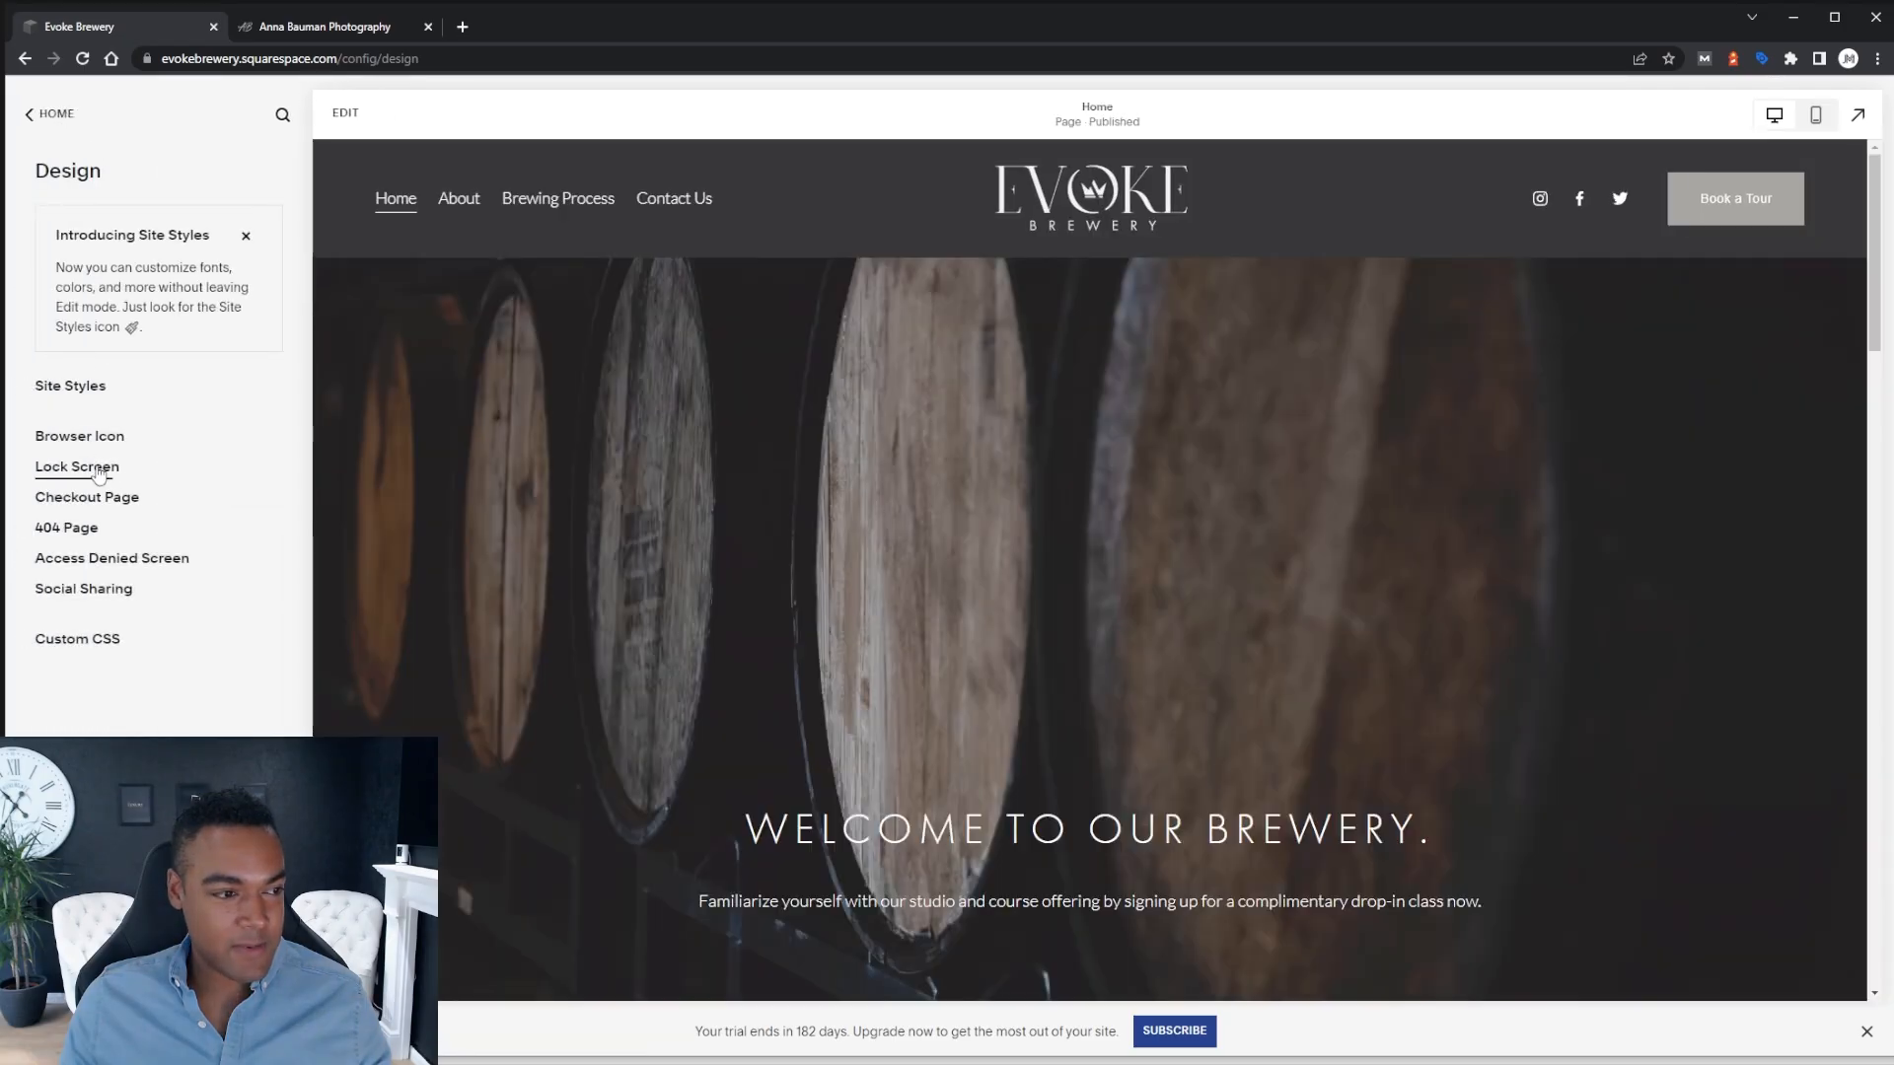
left_click(99, 469)
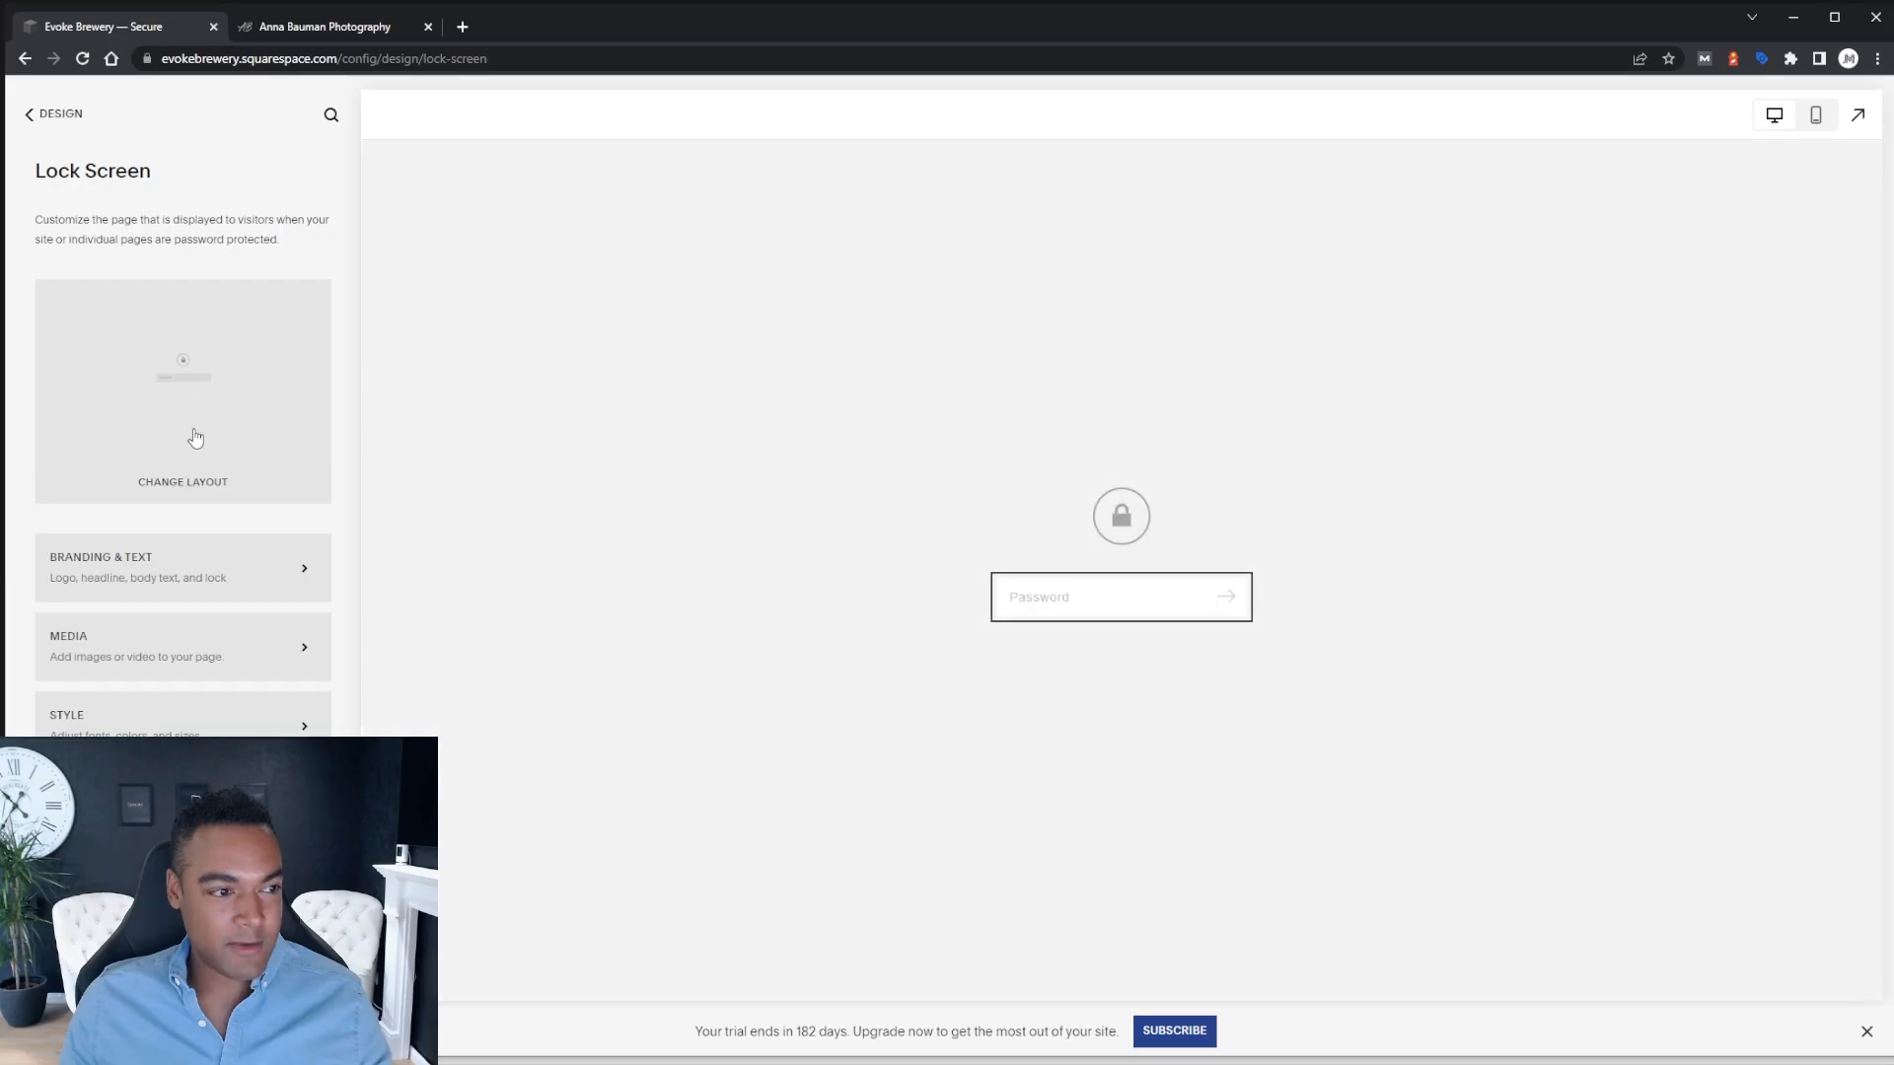
left_click(184, 403)
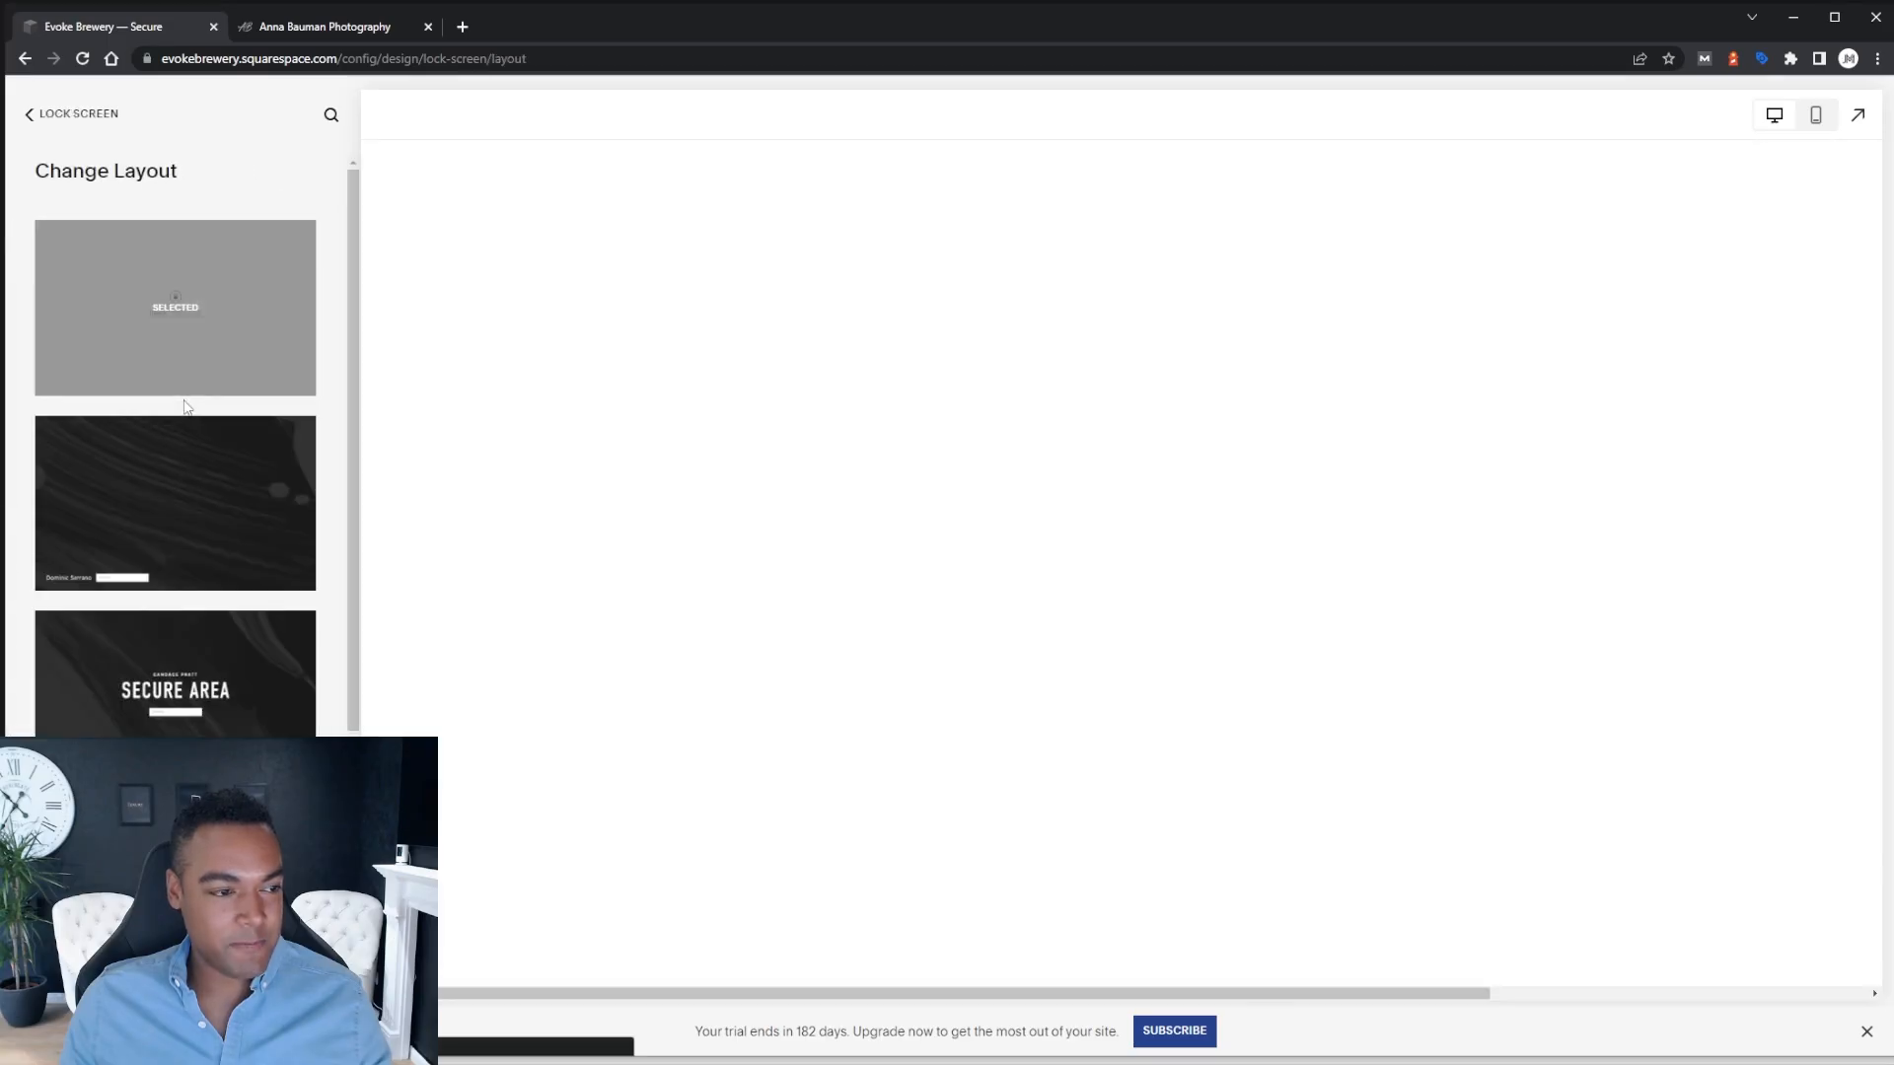
scroll(226, 641, "down", 4)
scroll(227, 641, "down", 1)
scroll(237, 570, "up", 4)
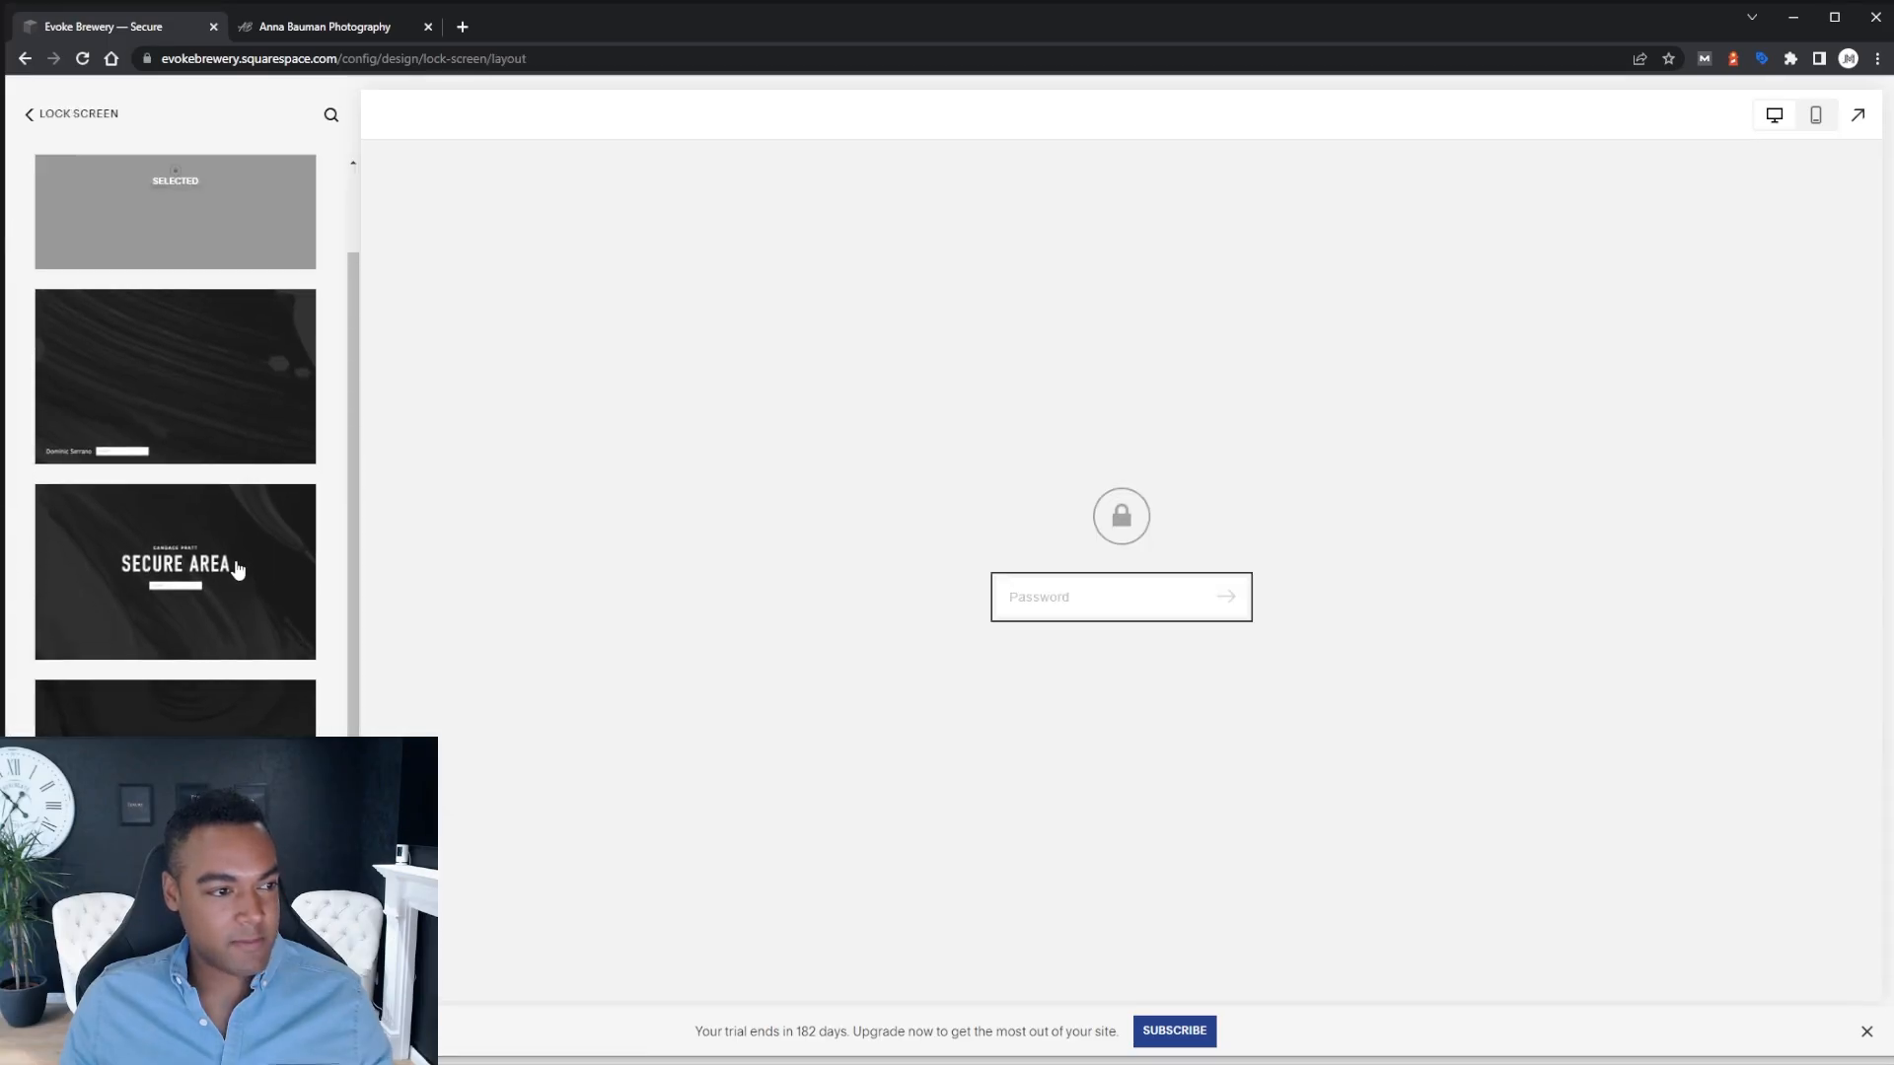
left_click(168, 384)
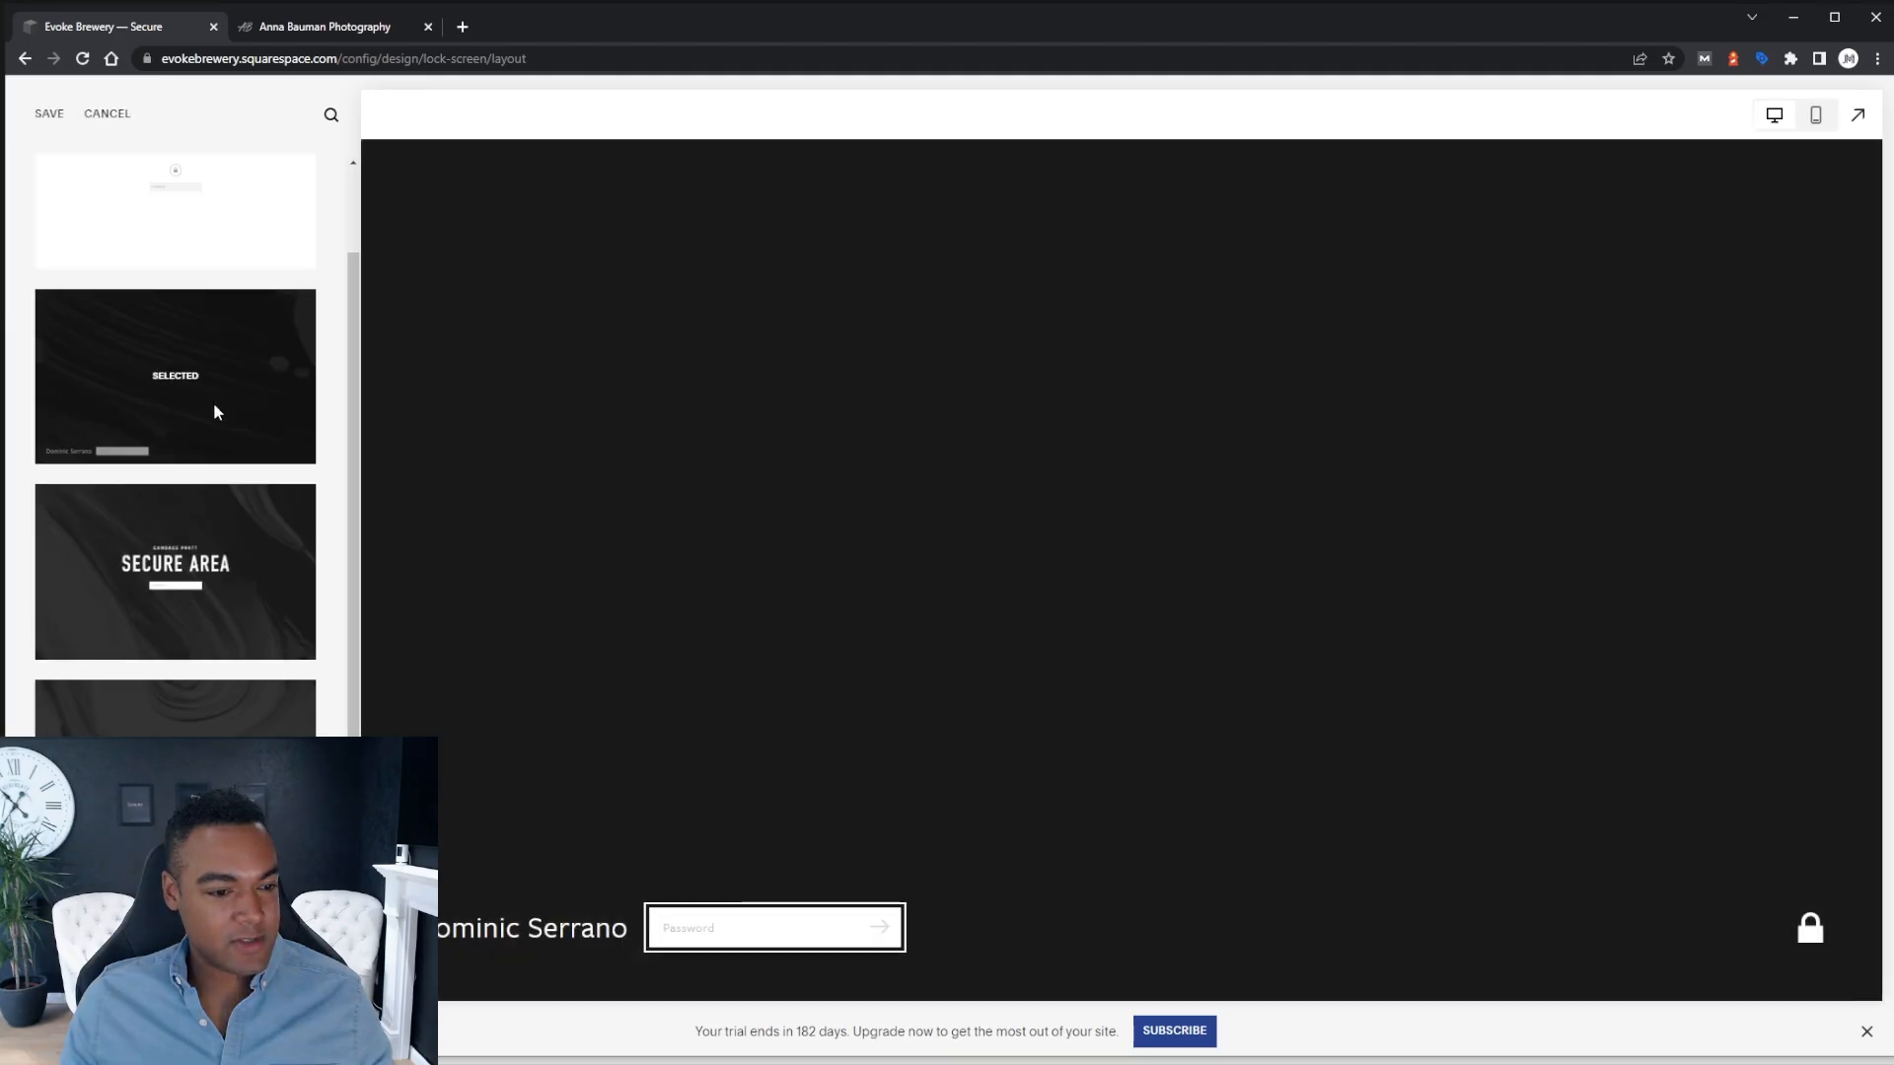
left_click(46, 116)
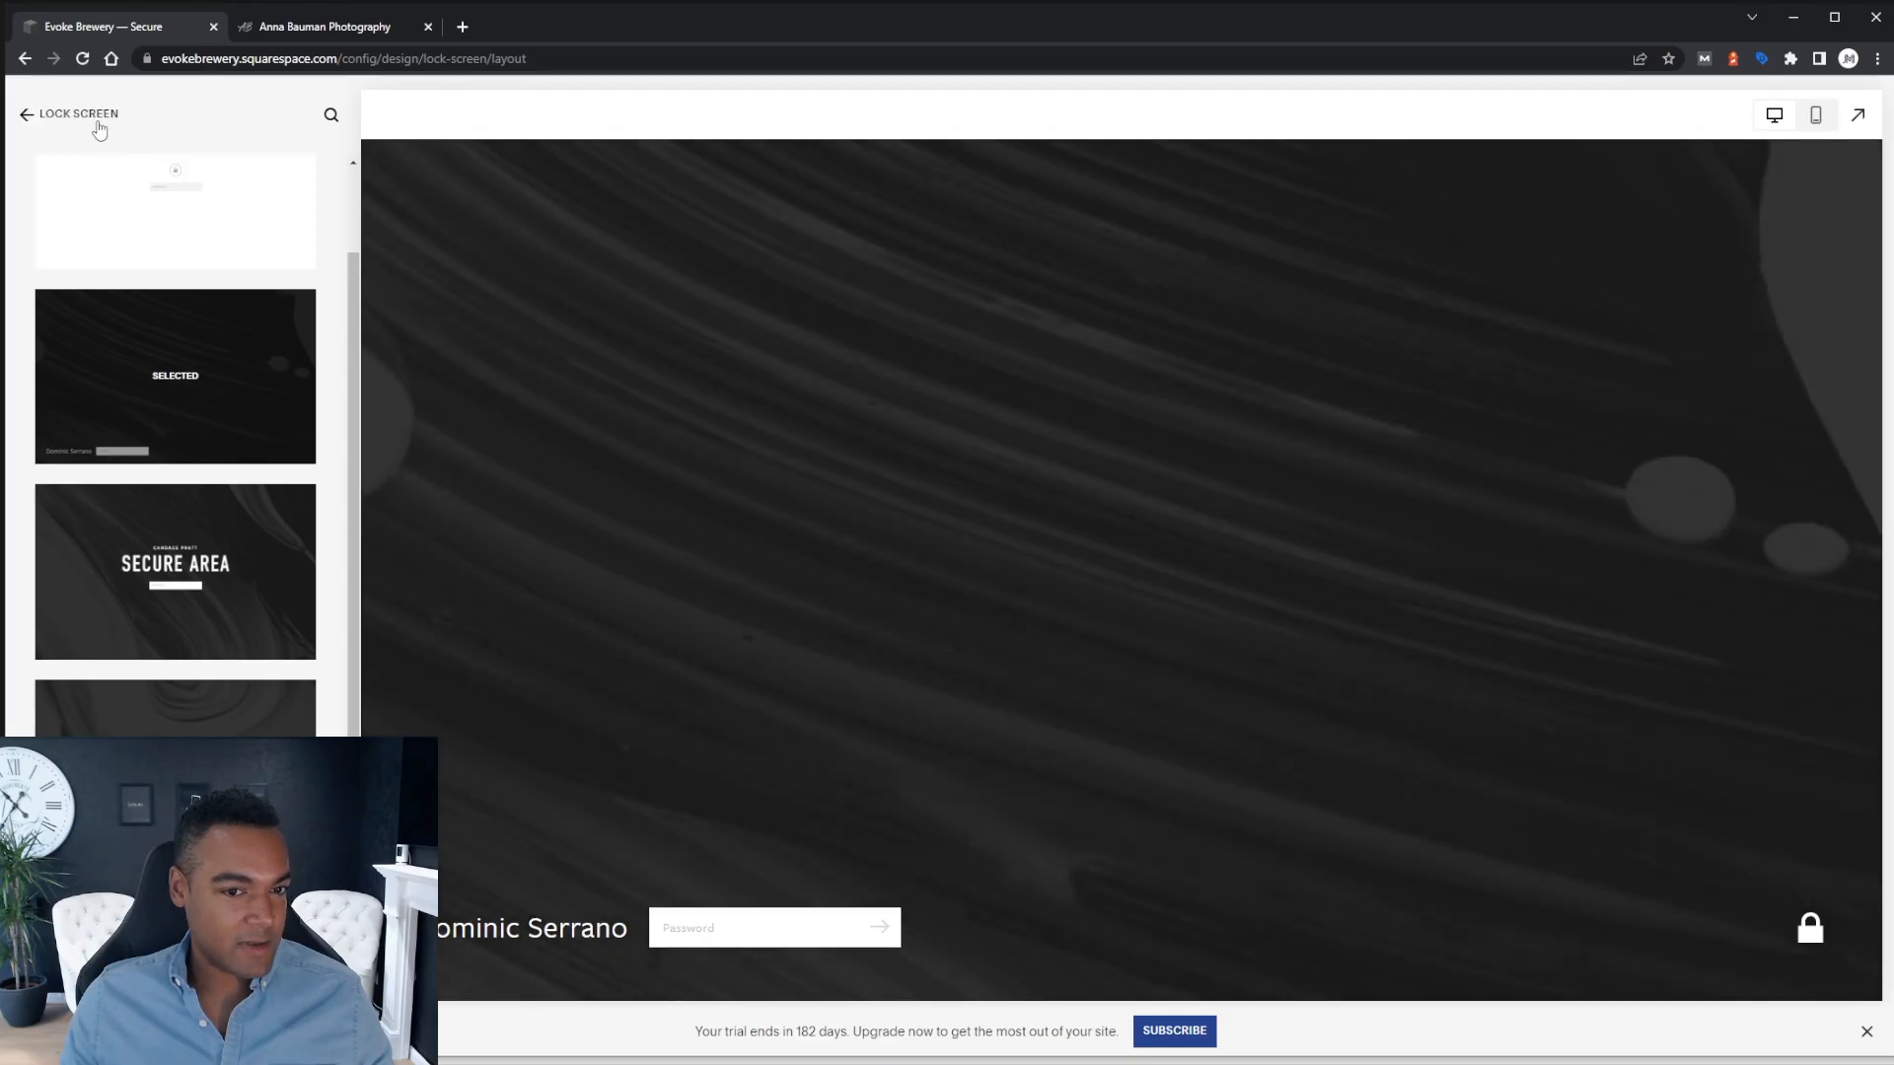
left_click(99, 126)
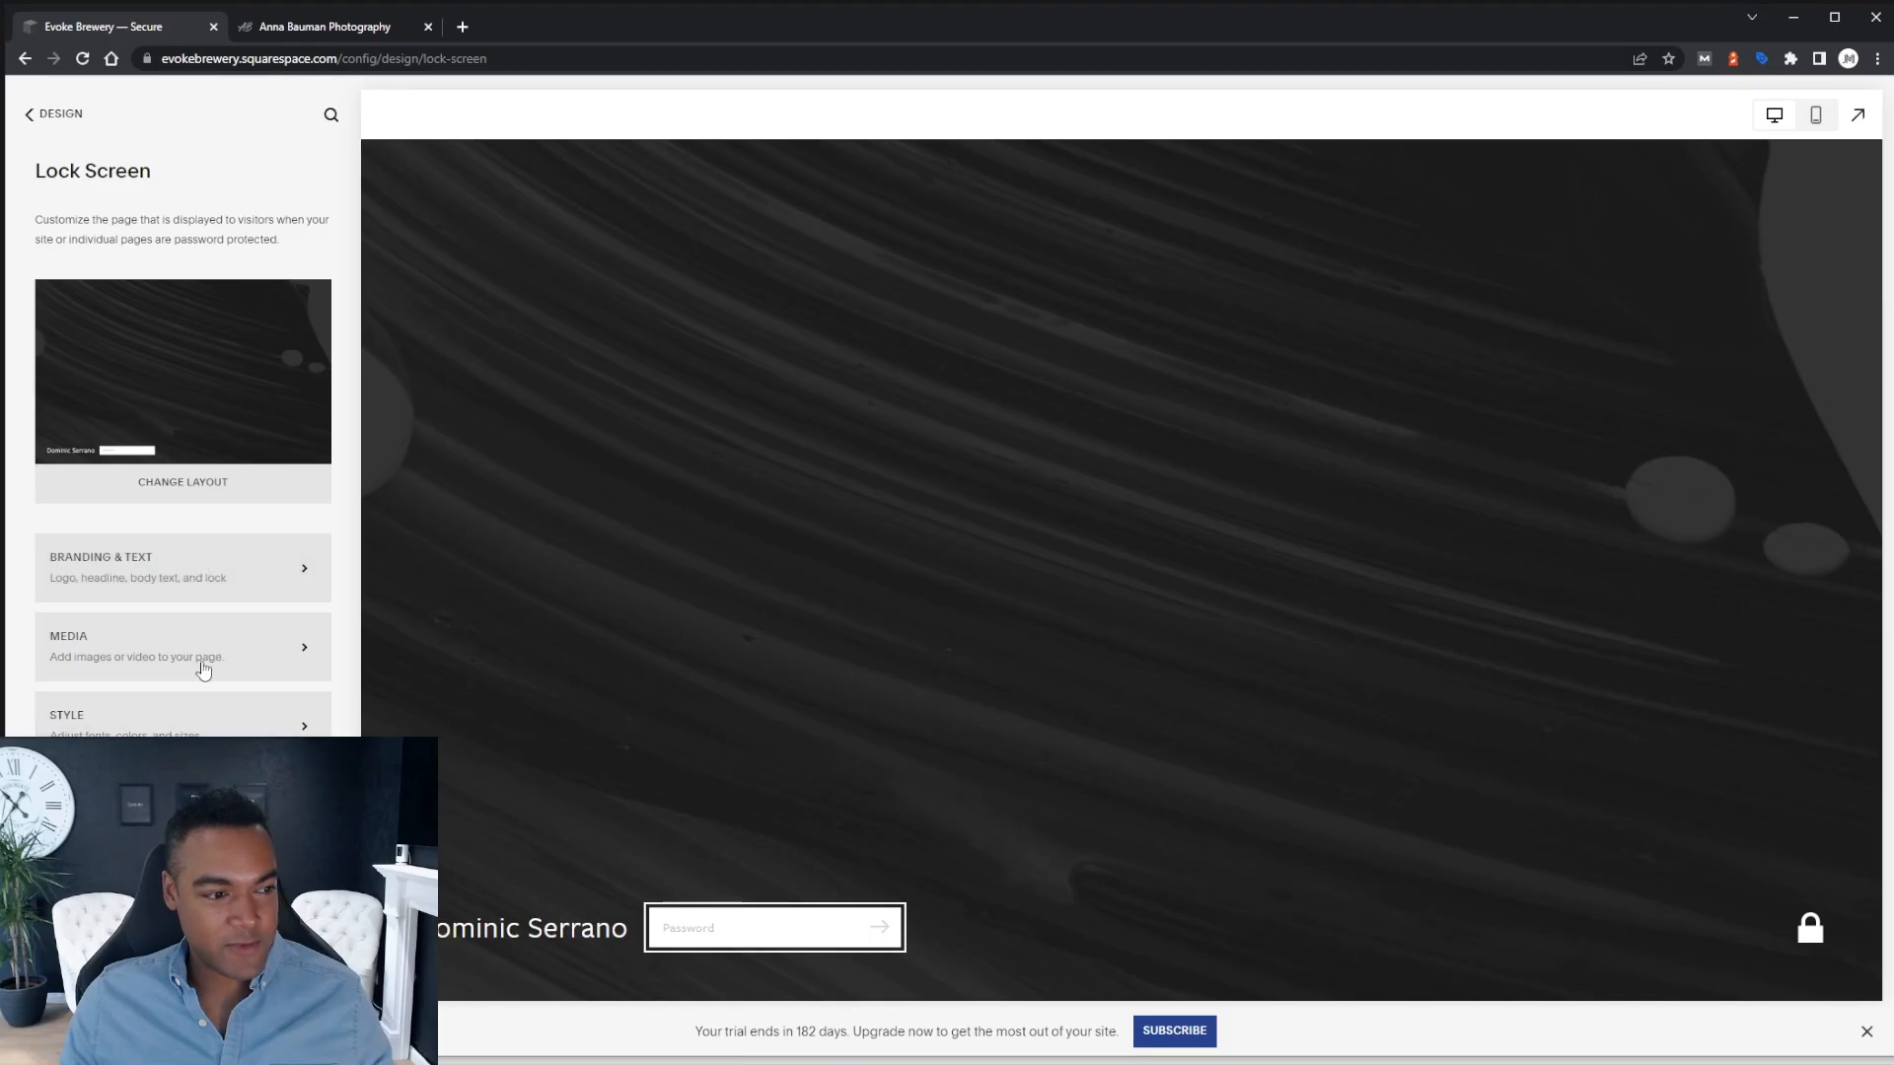
Switch the lock screen branding from text to logo and add Logo Suite_Logotype Light.png as the logo
left_click(205, 565)
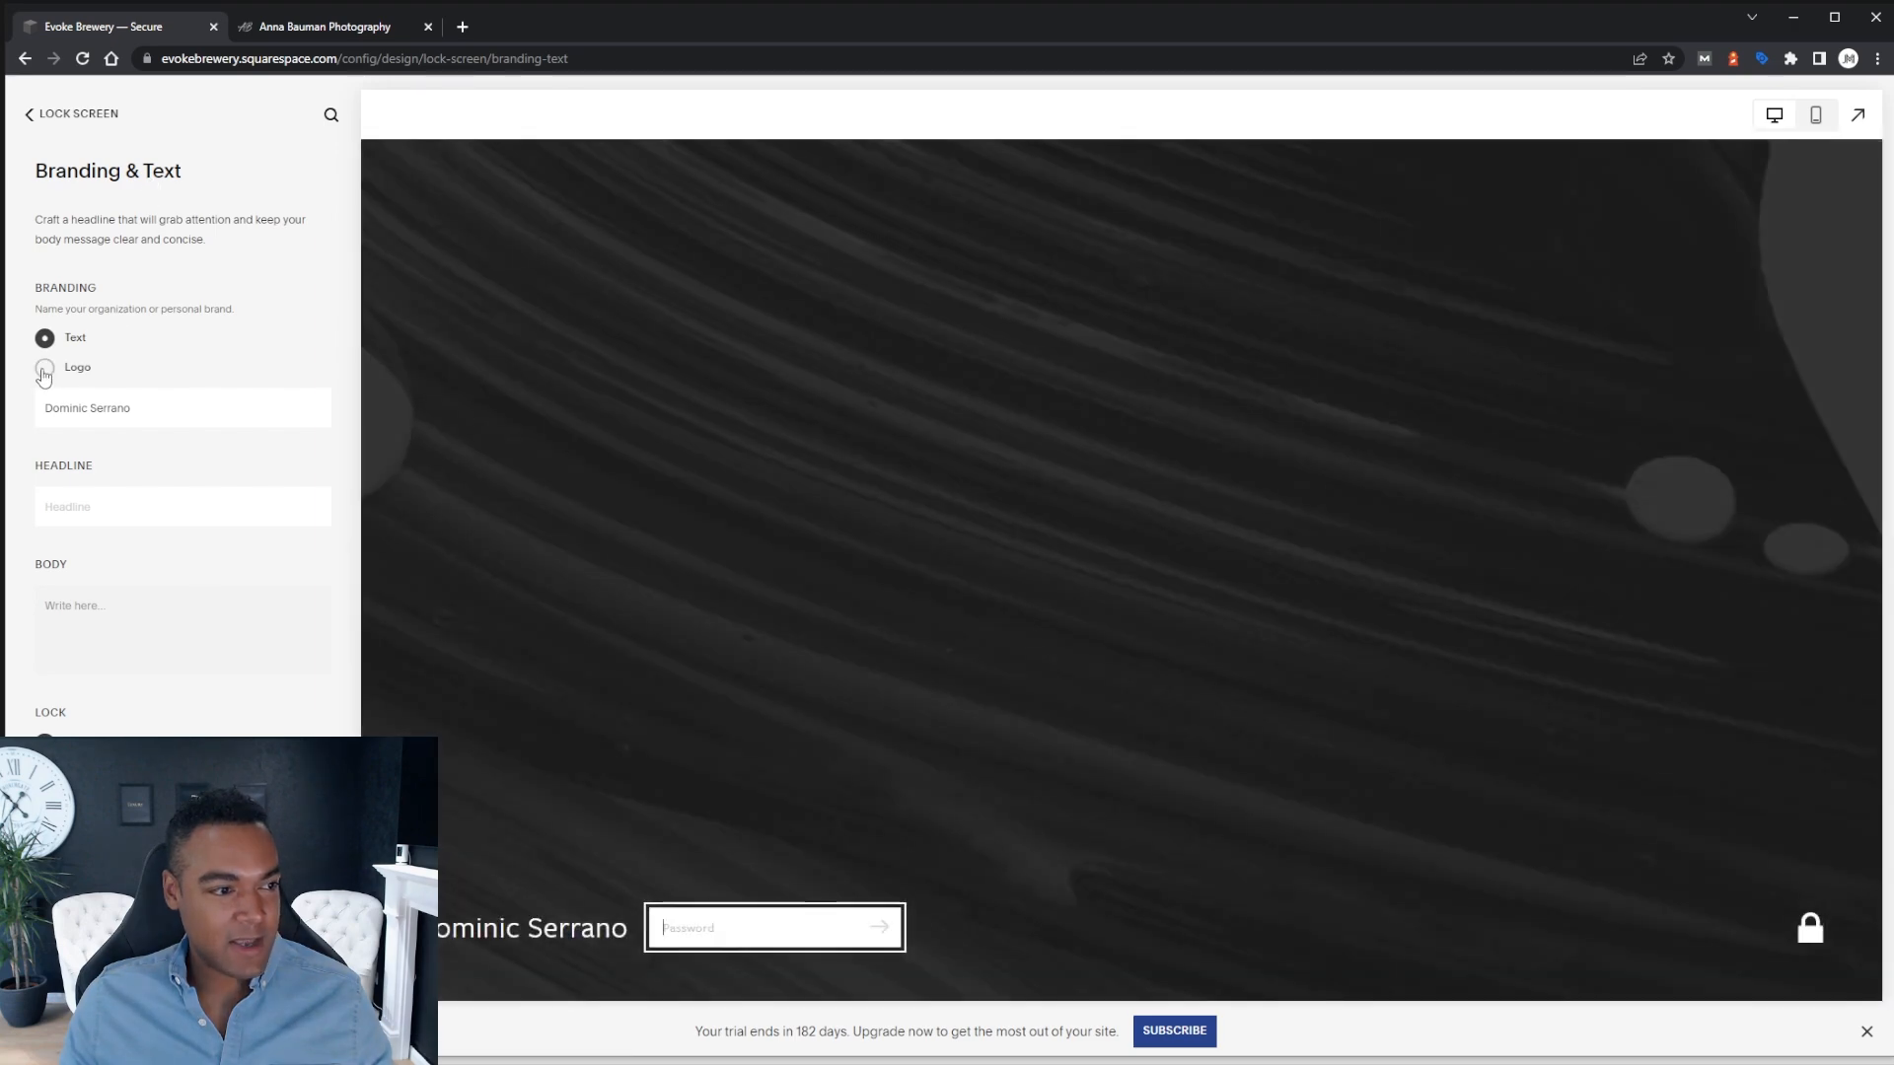
left_click(43, 372)
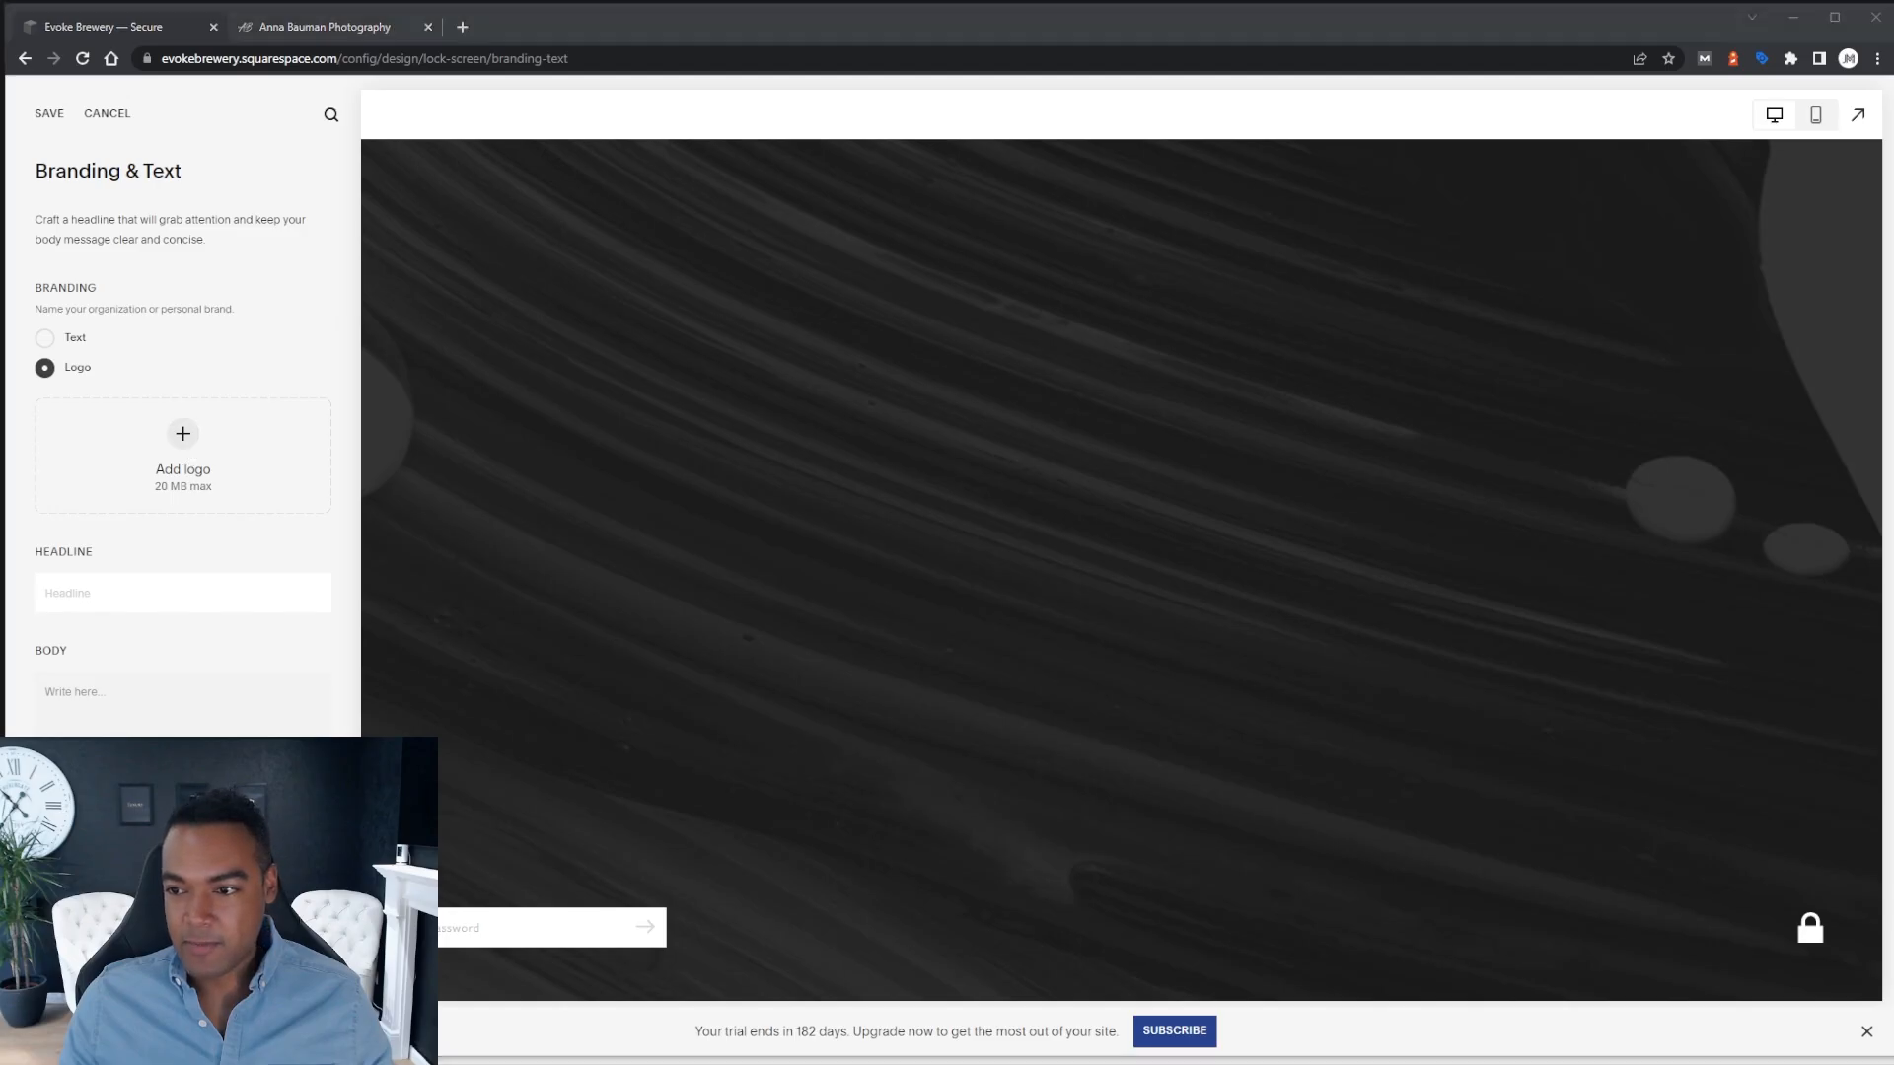
left_click_drag(1056, 434, 219, 469)
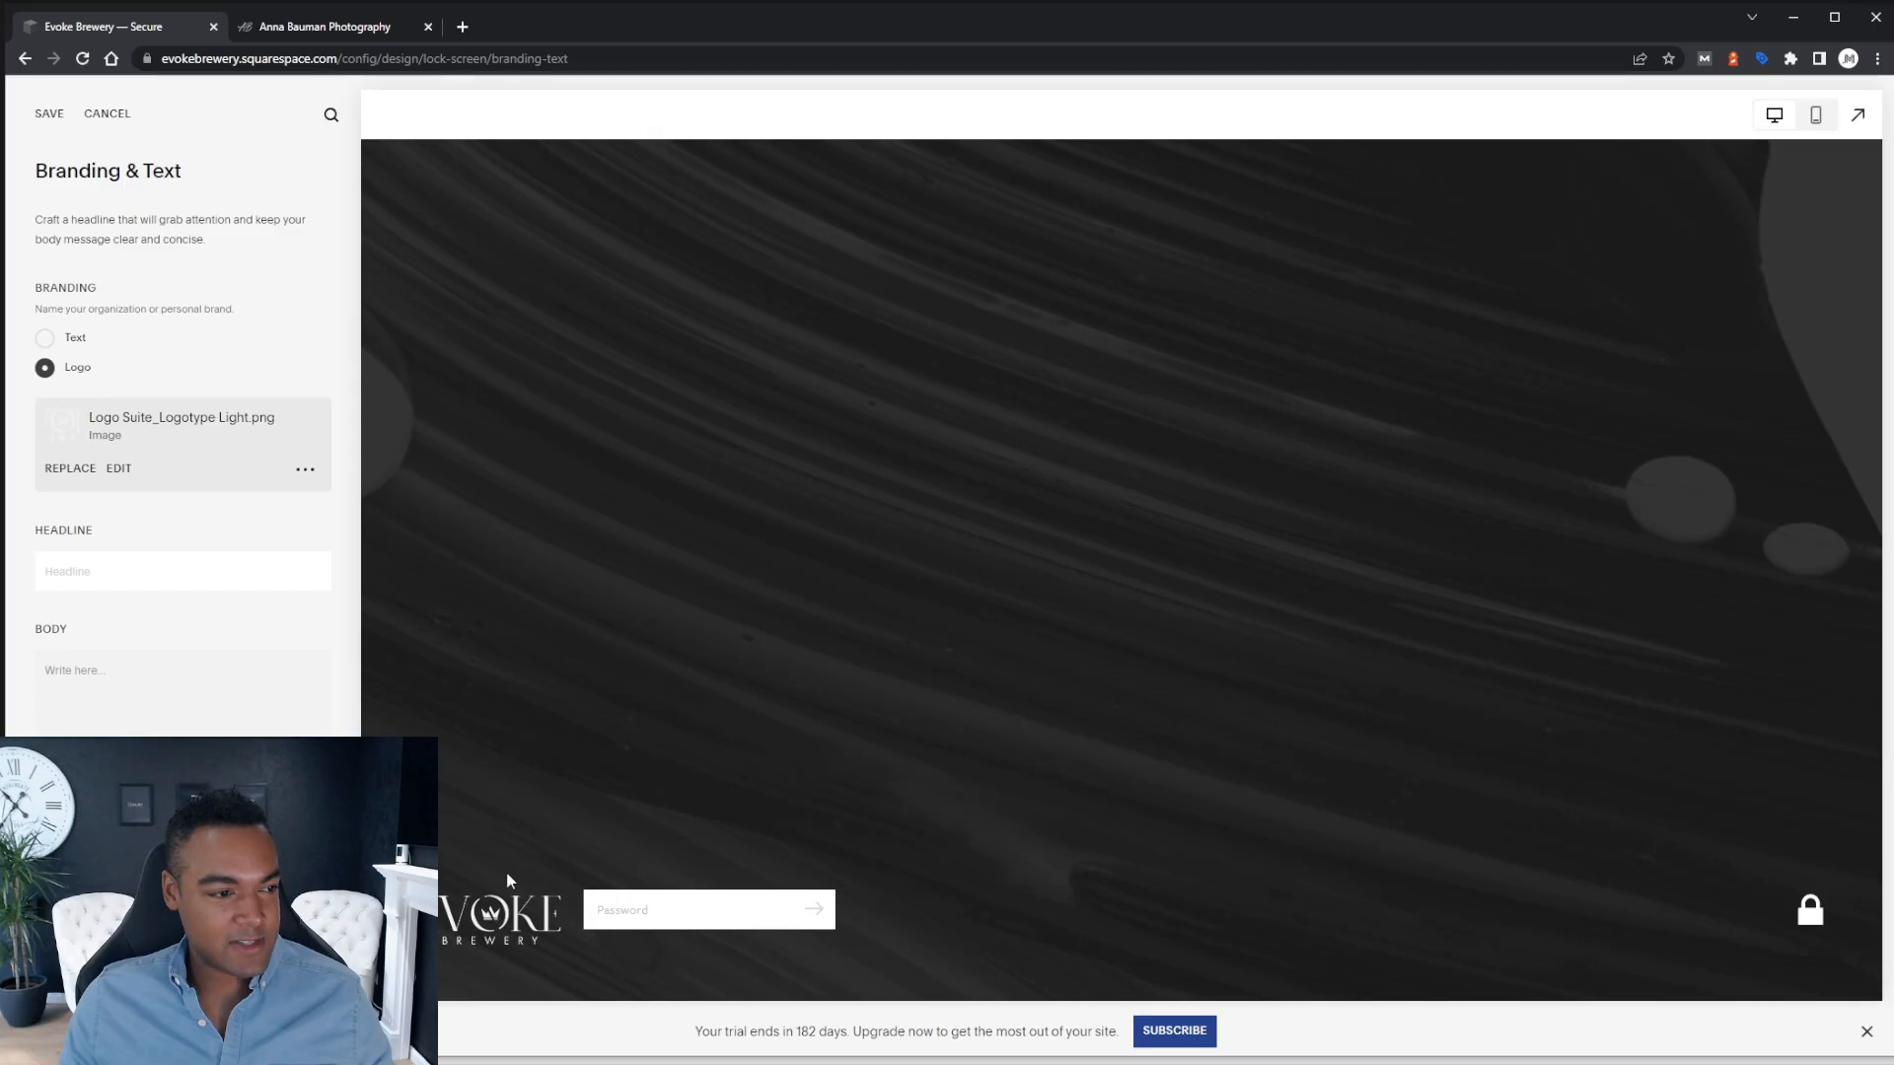
left_click(159, 576)
type("He")
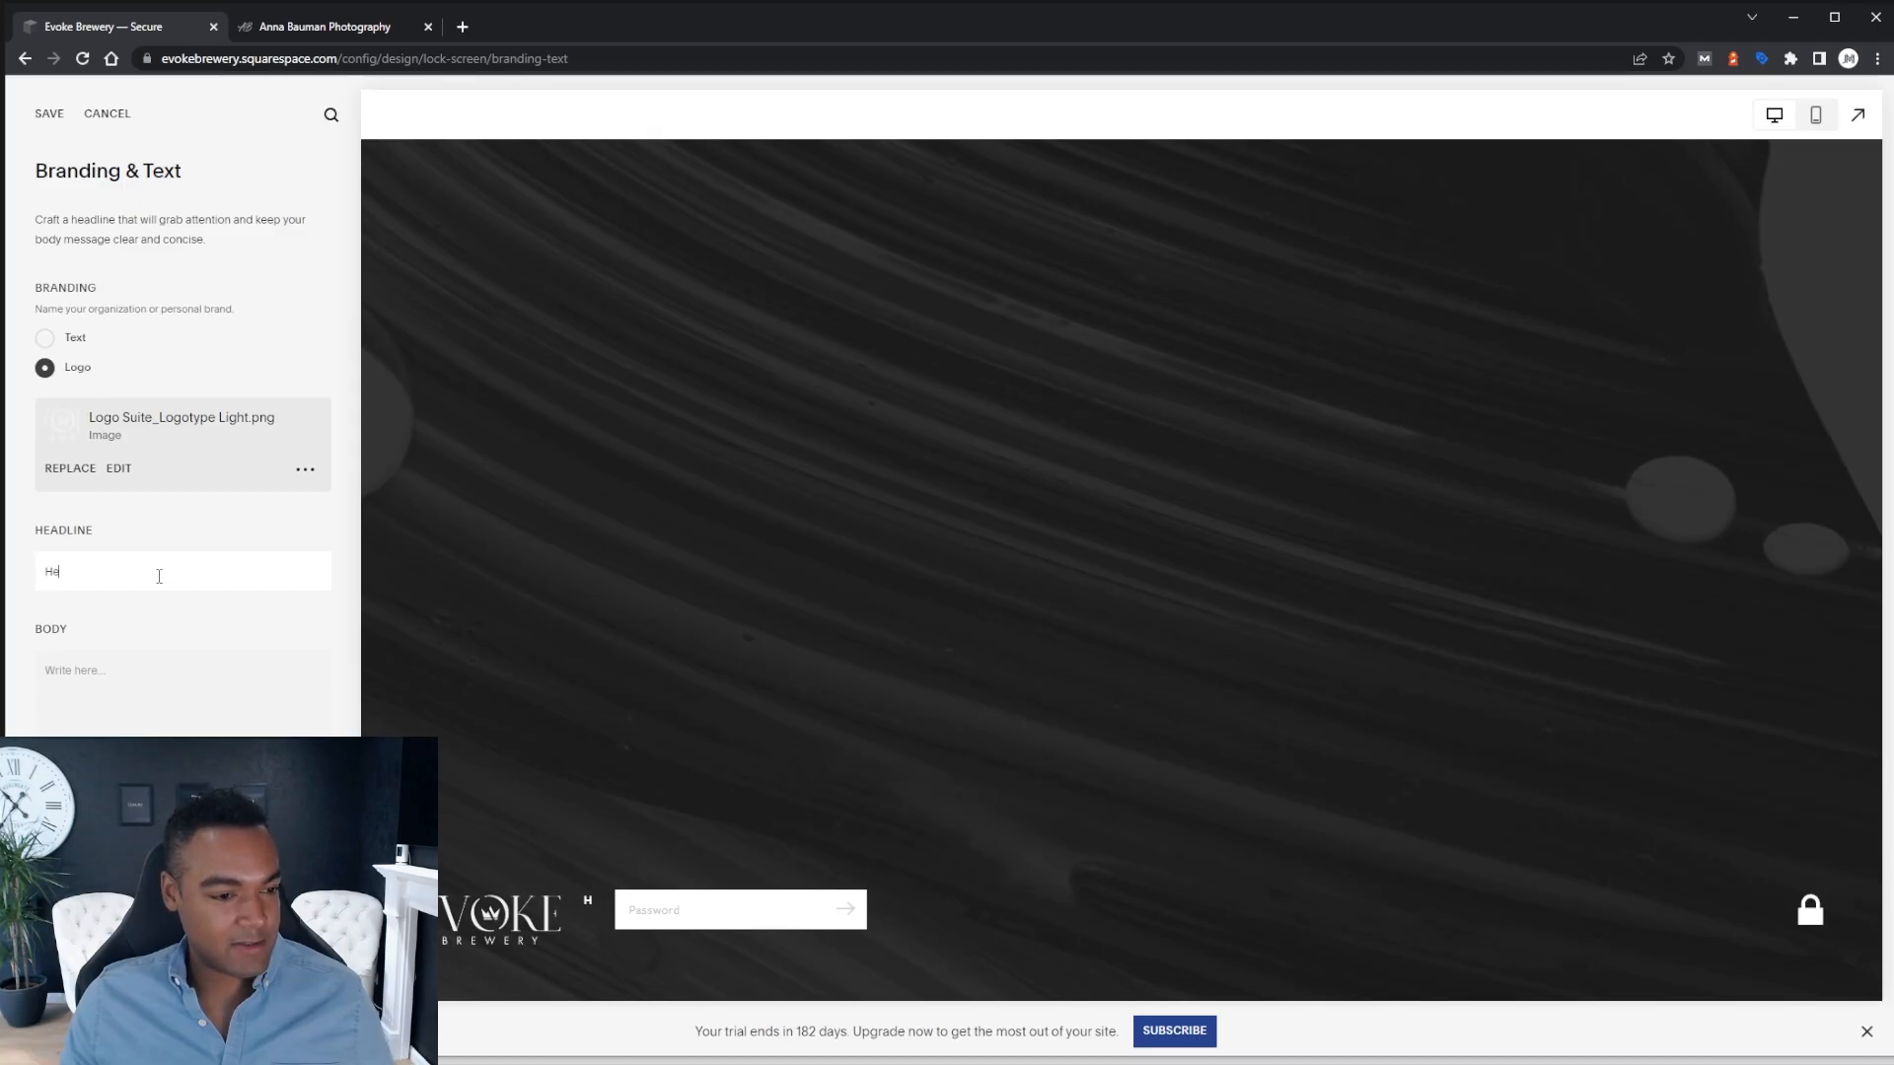
key("BackSpace")
key("BackSpace")
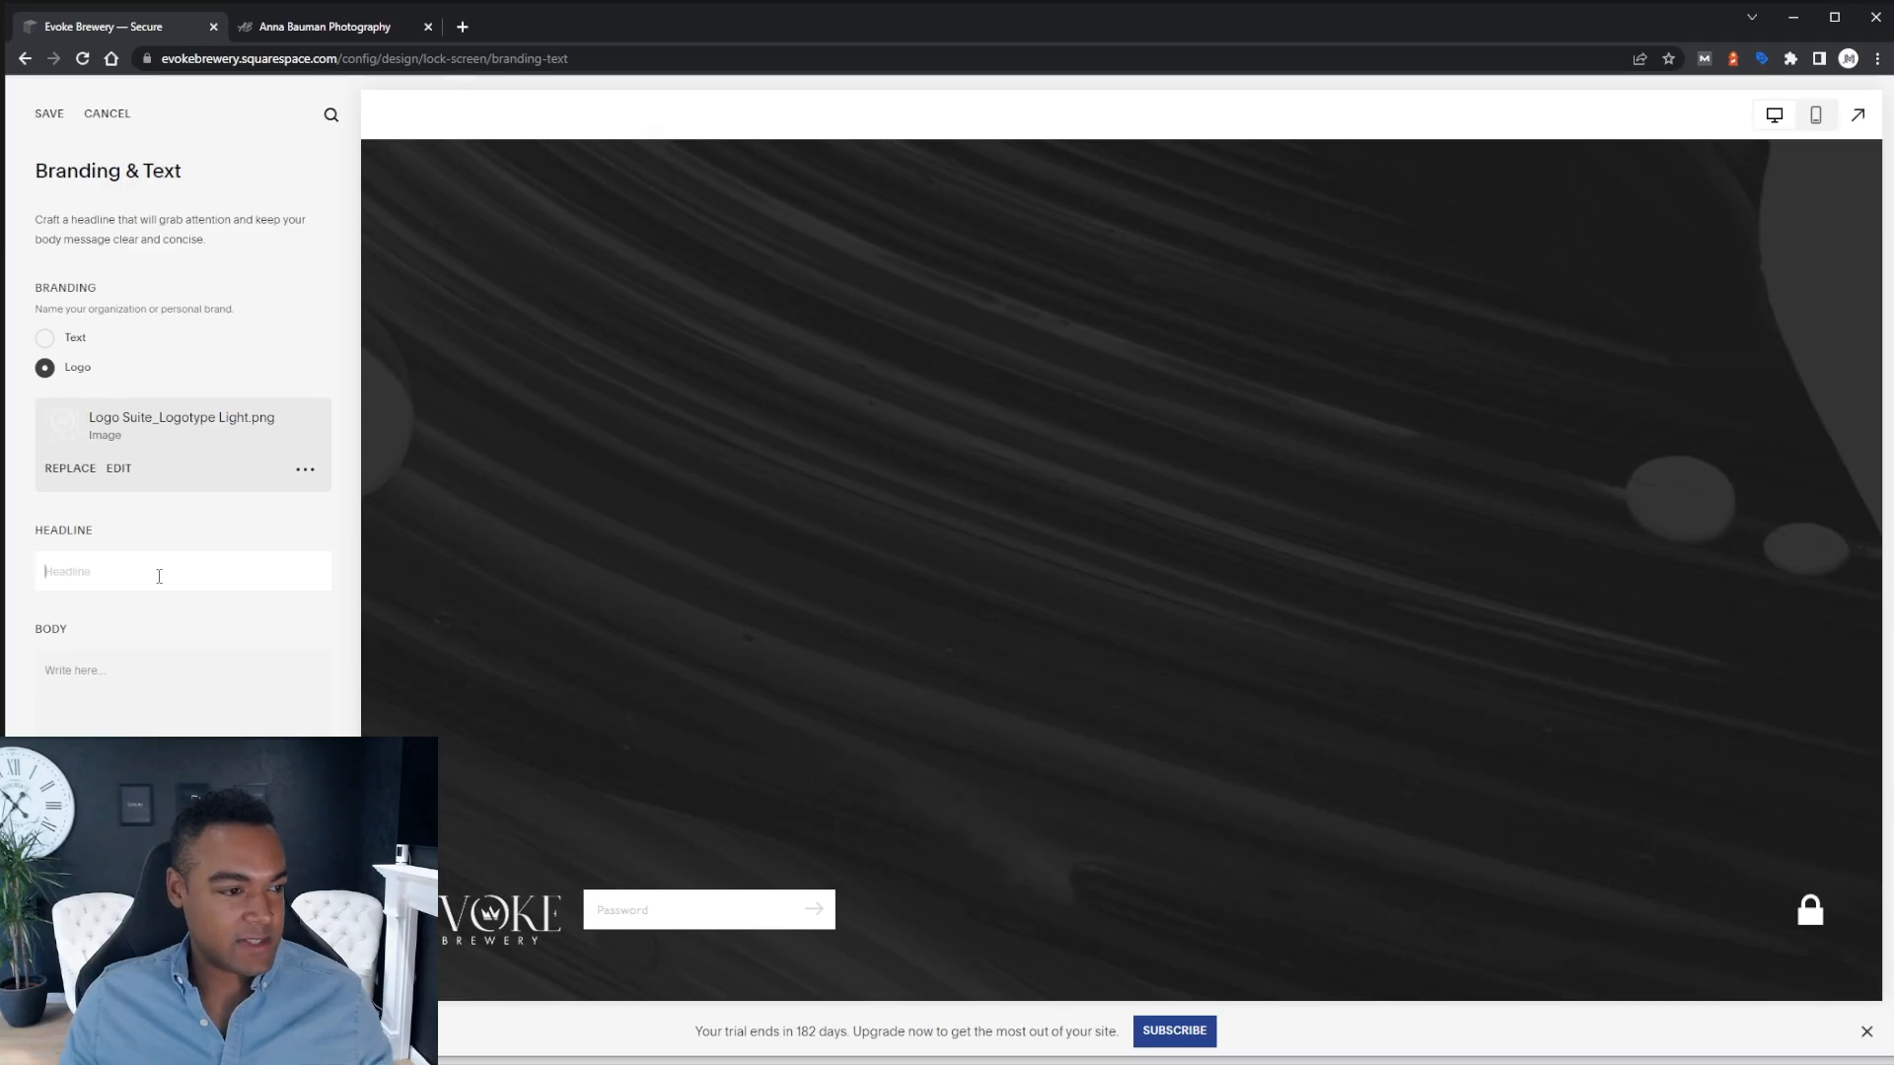
Save the lock screen's branding changes and return to the Lock Screen settings
left_click(105, 688)
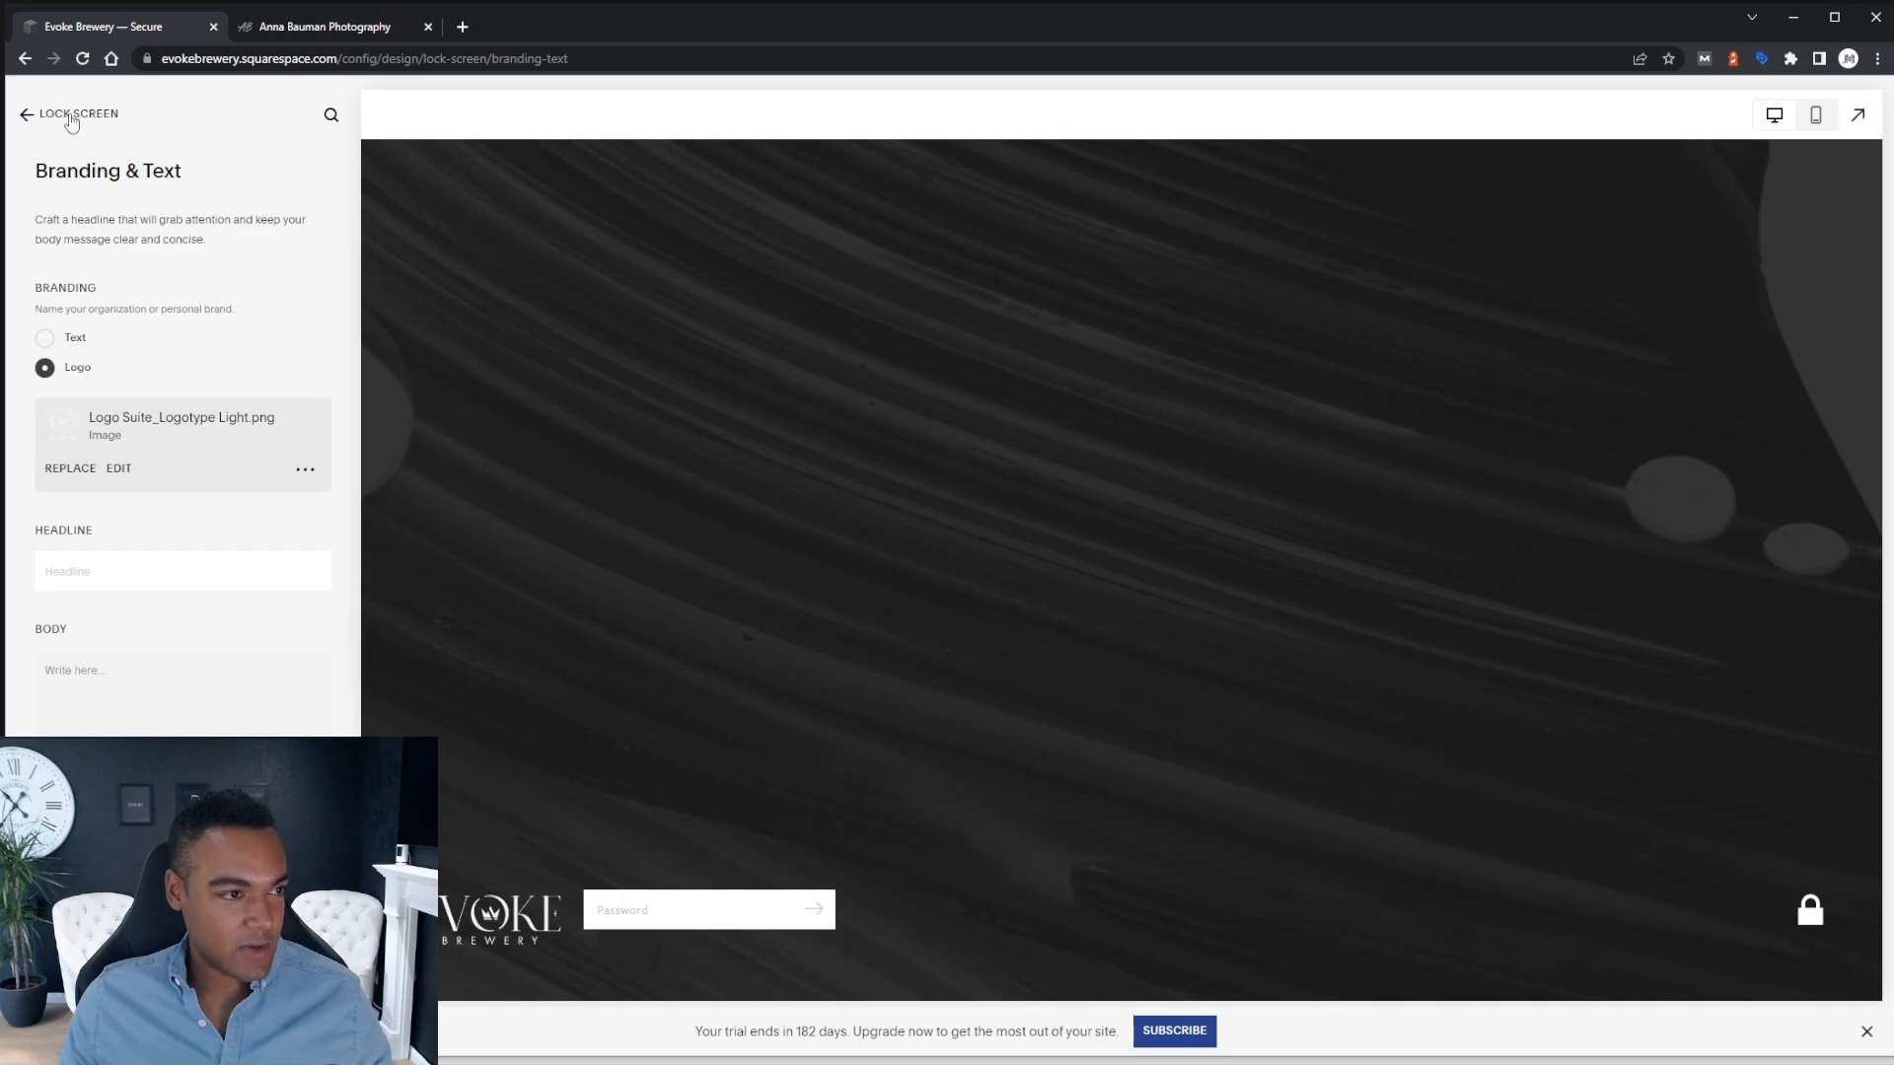
left_click(50, 114)
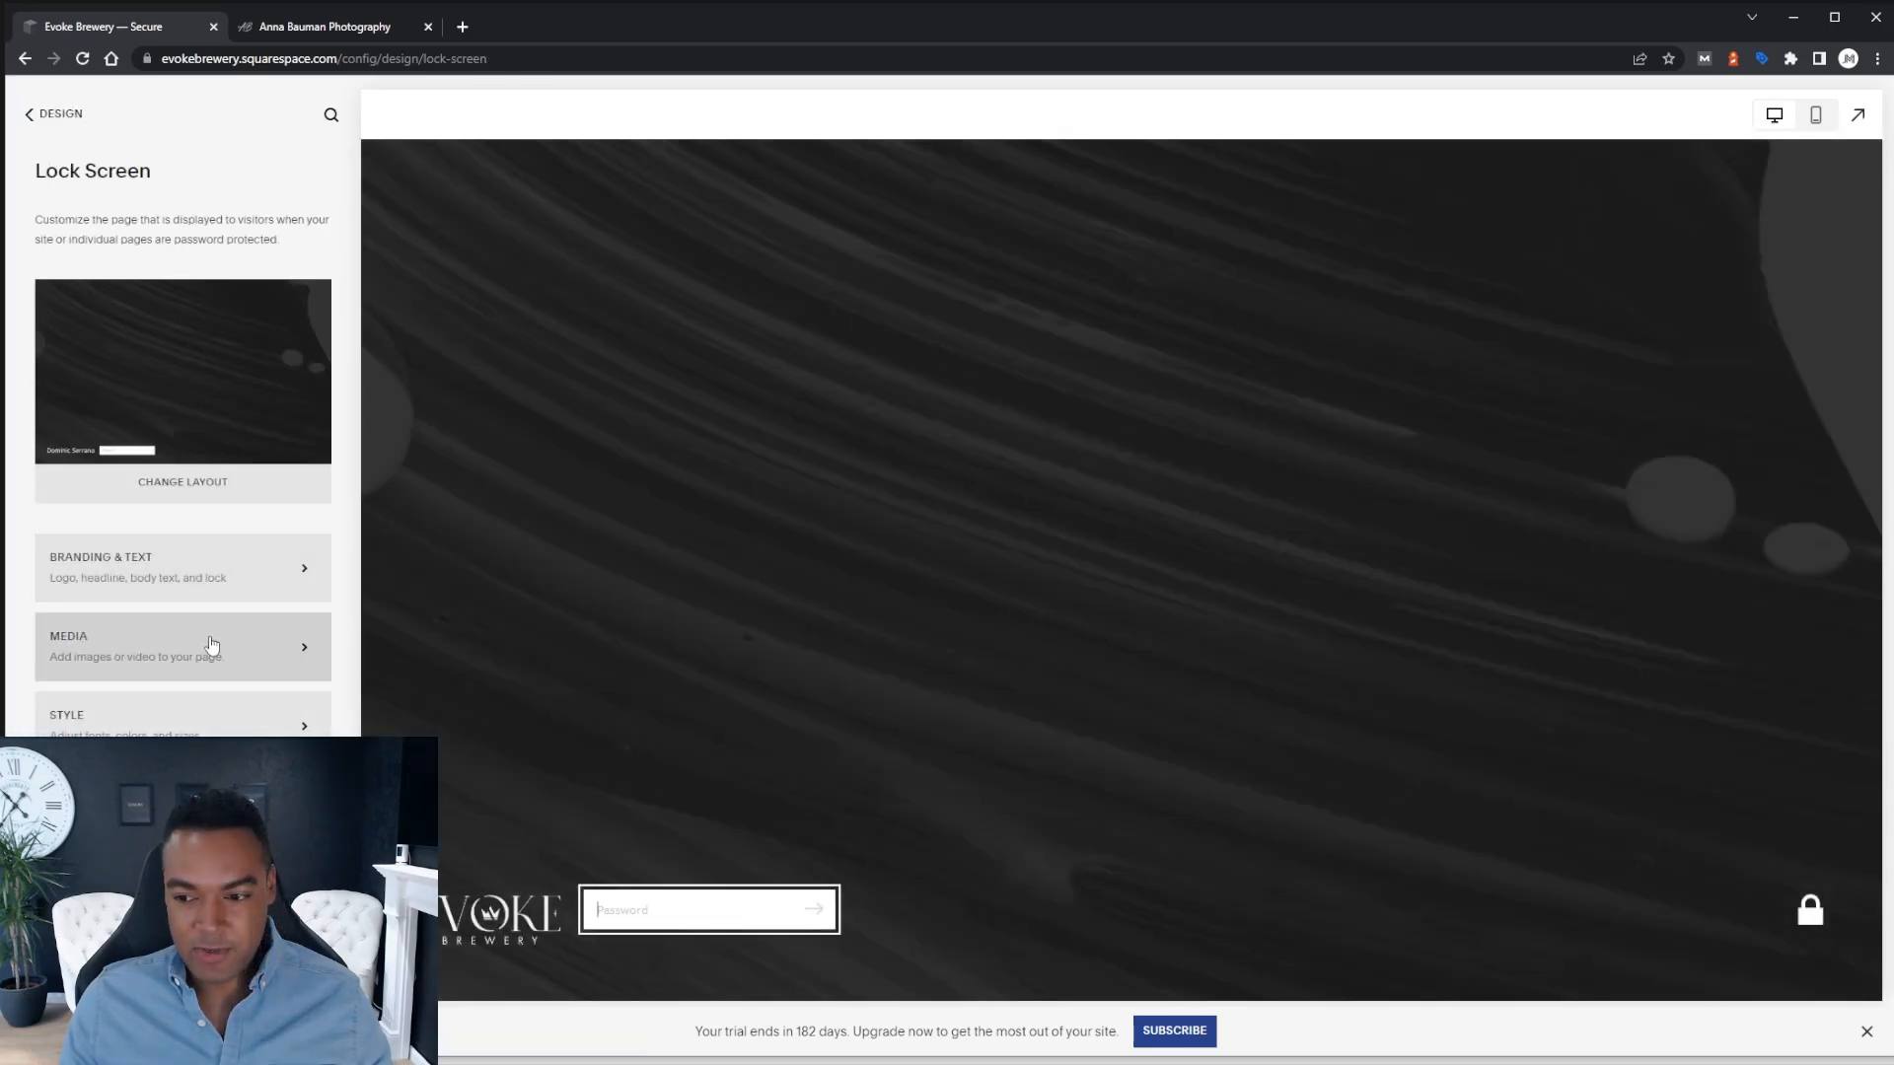
Add the amber-and-black abstract texture image from the image library as the lock screen's background and return to the Lock Screen settings
left_click(211, 644)
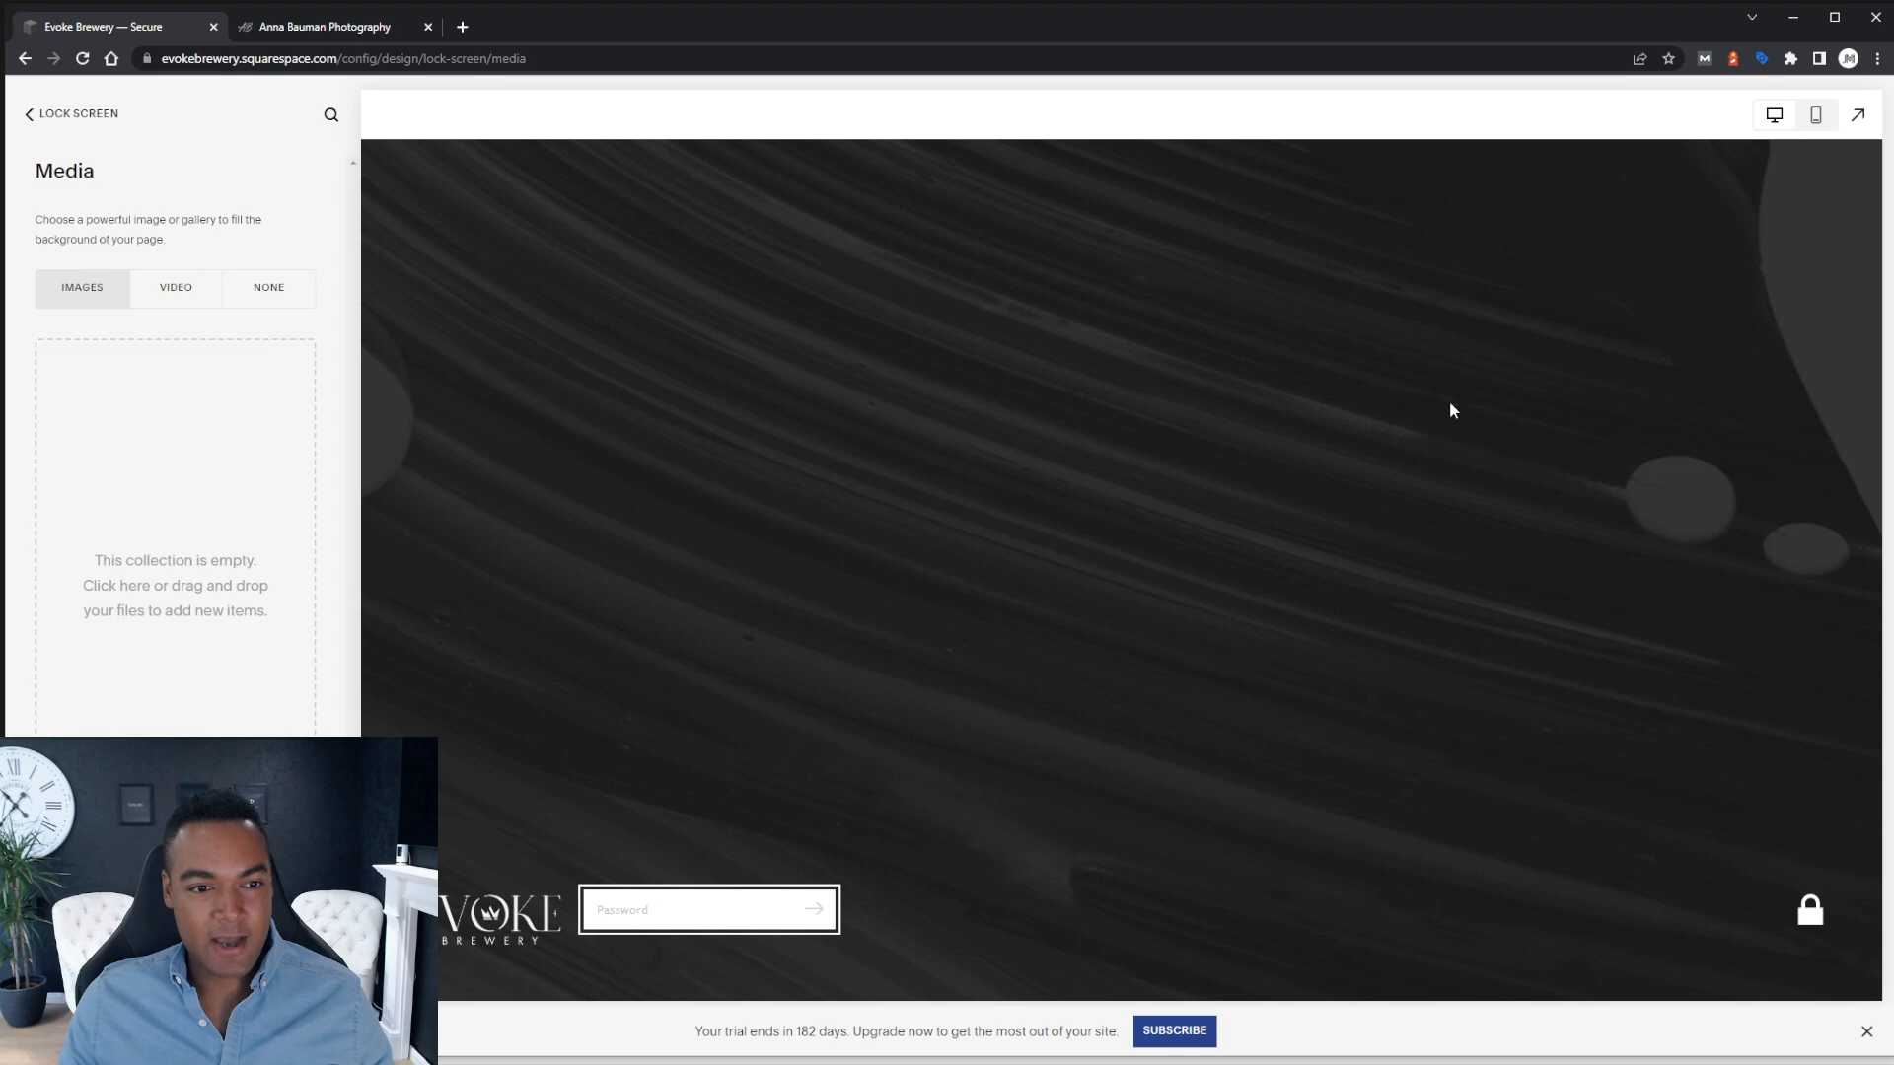
left_click(180, 452)
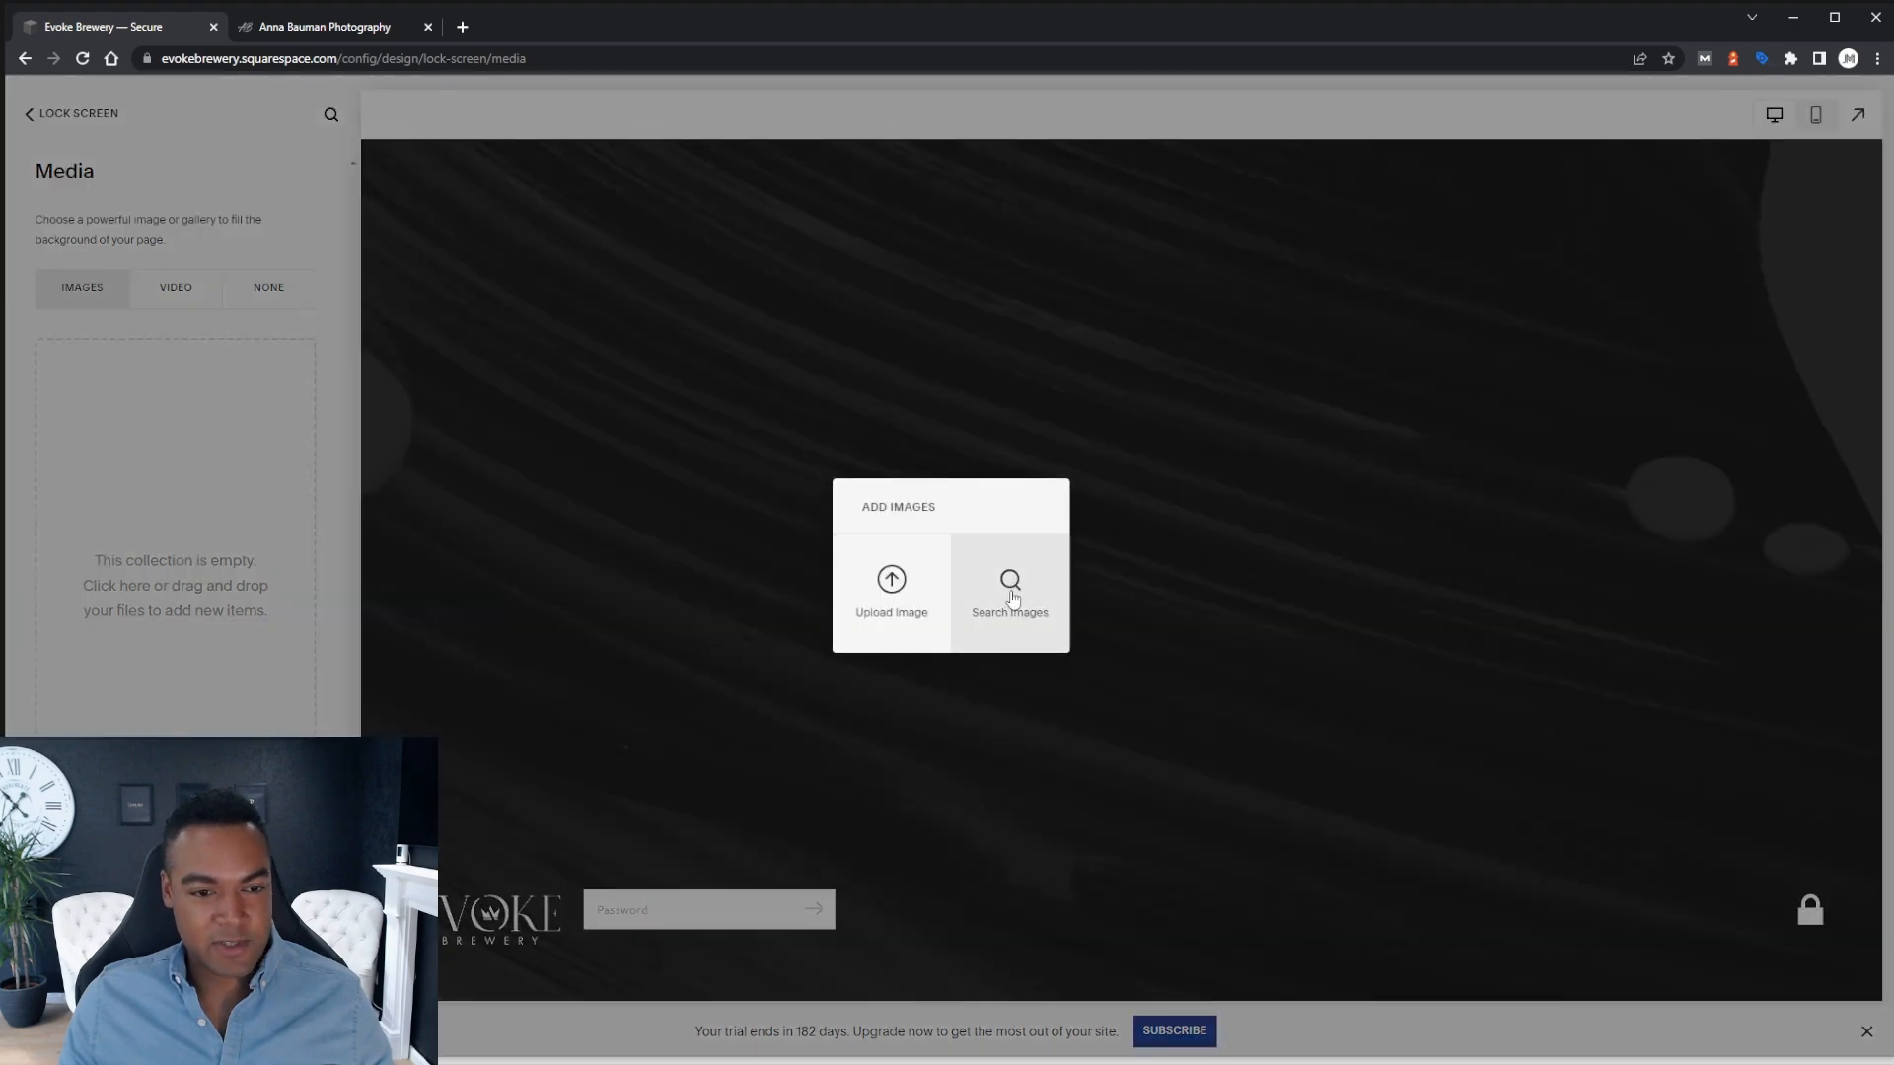
left_click(1013, 598)
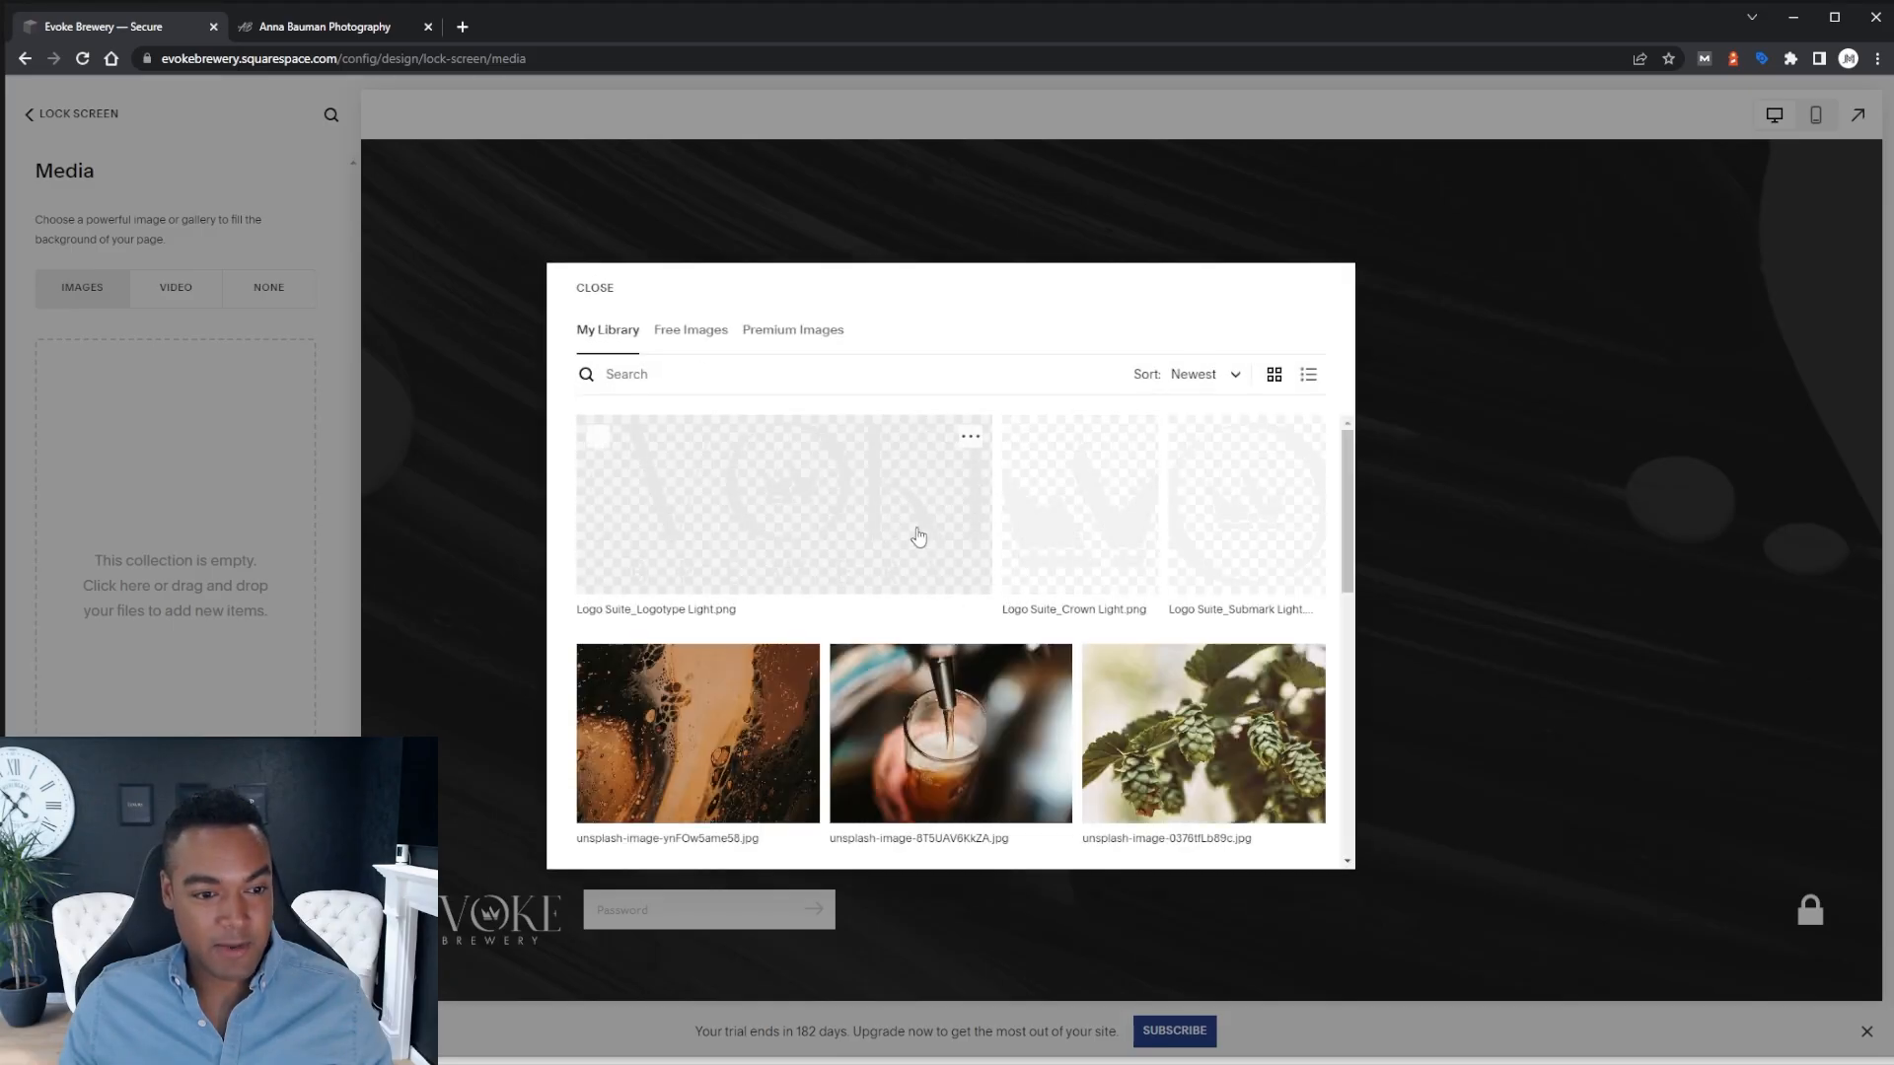
scroll(1000, 586, "down", 2)
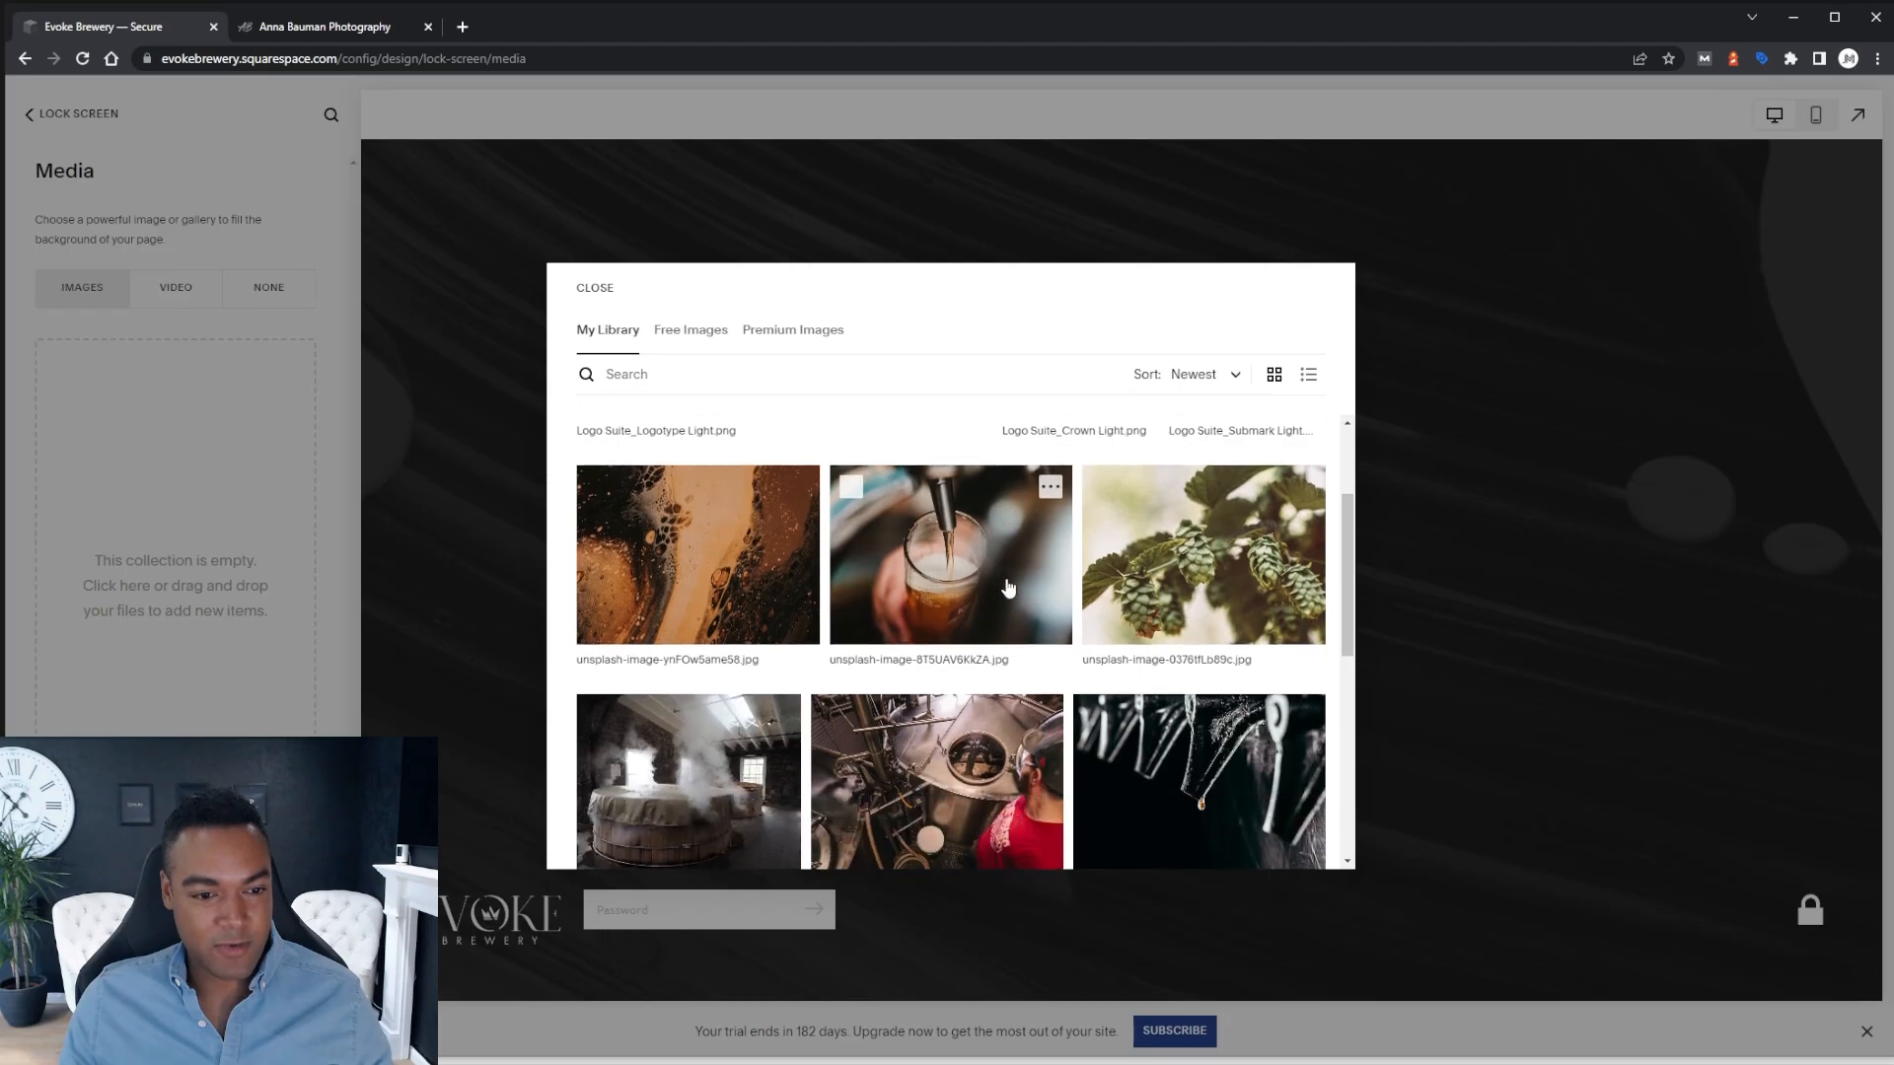
left_click(657, 577)
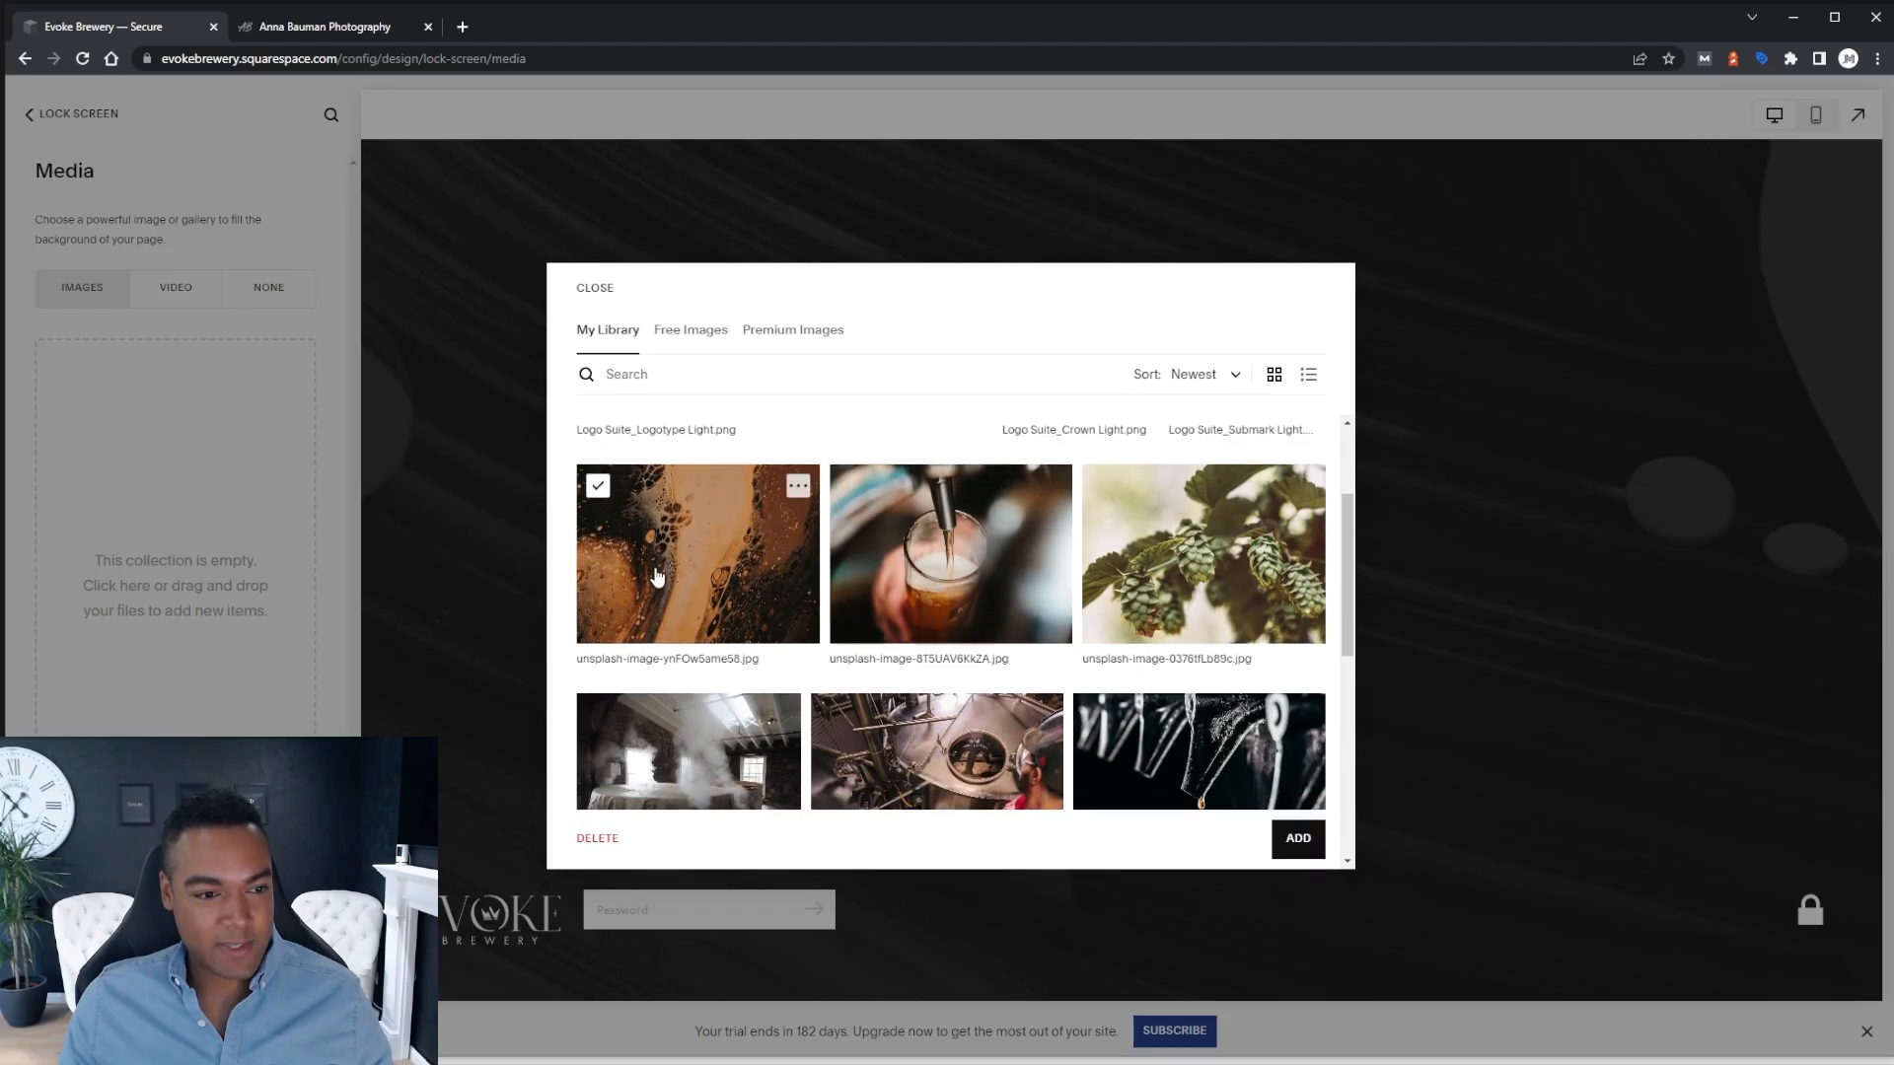
left_click(1296, 839)
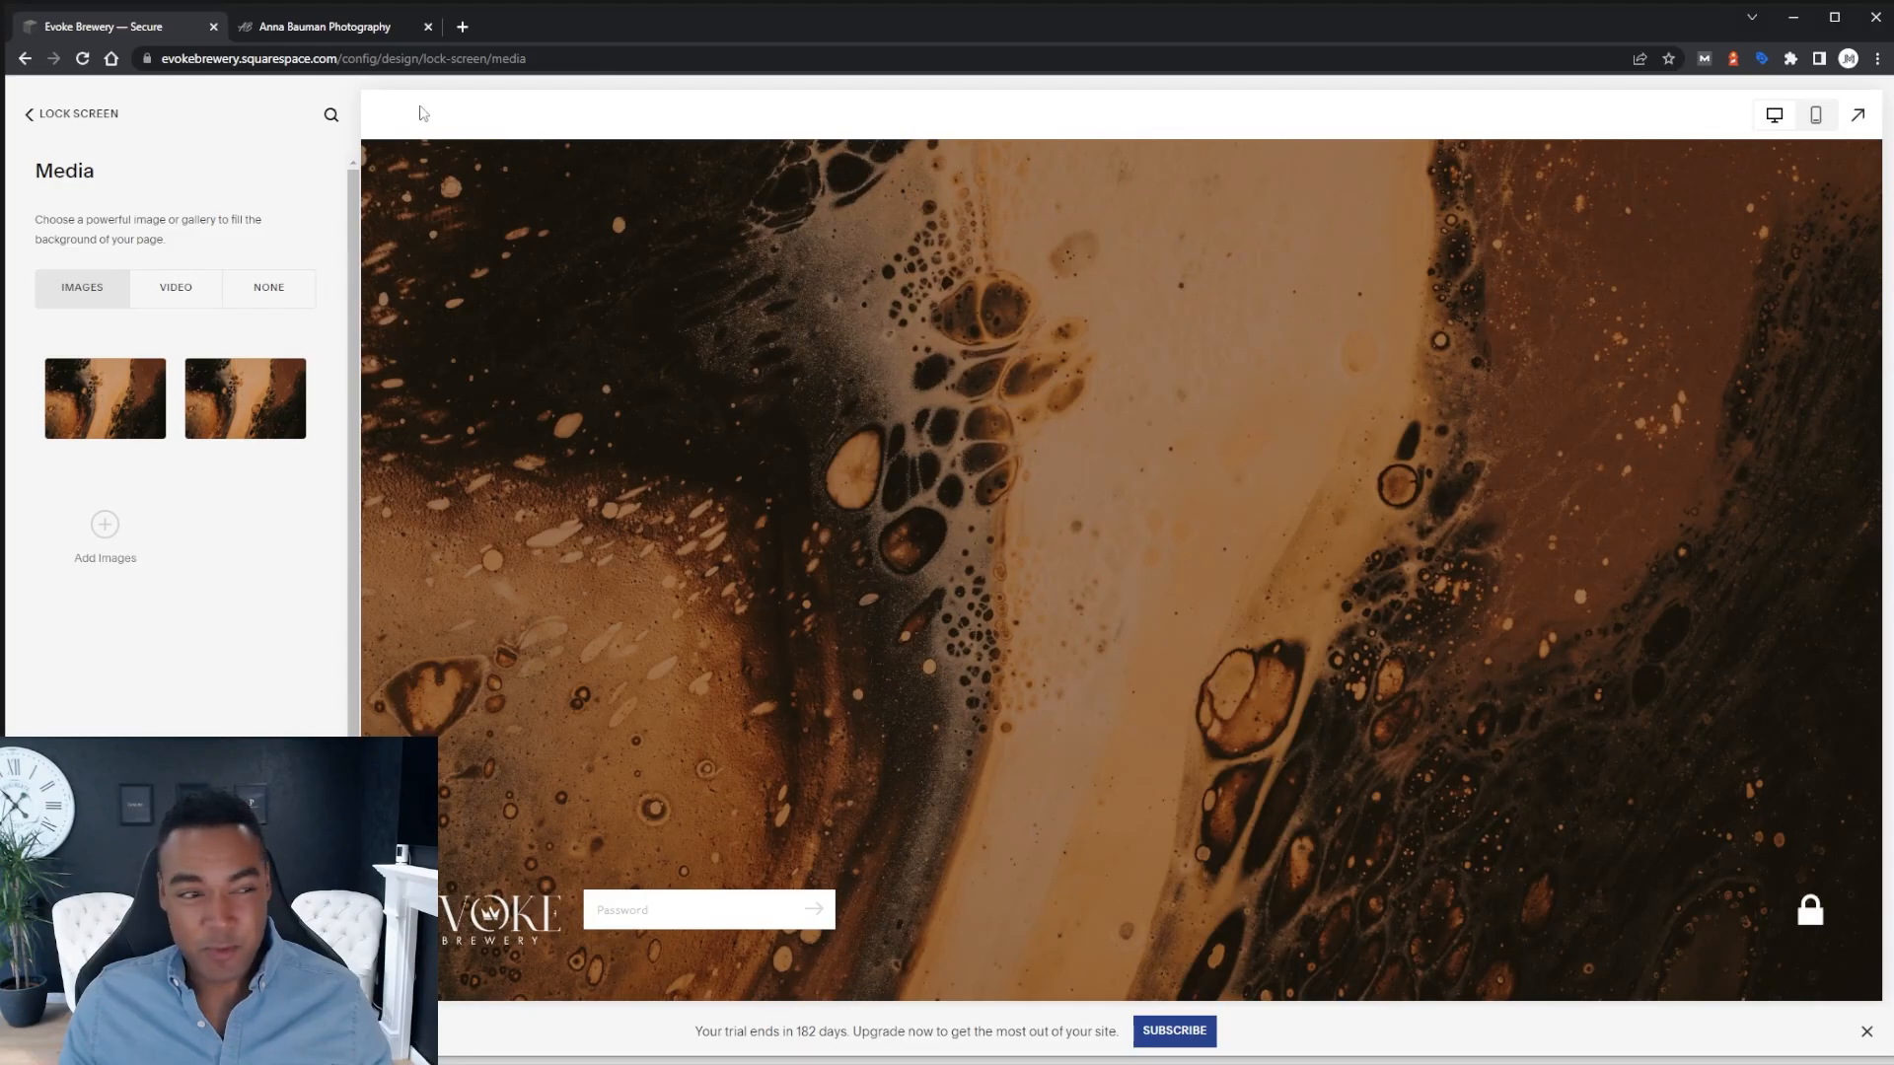
left_click(58, 115)
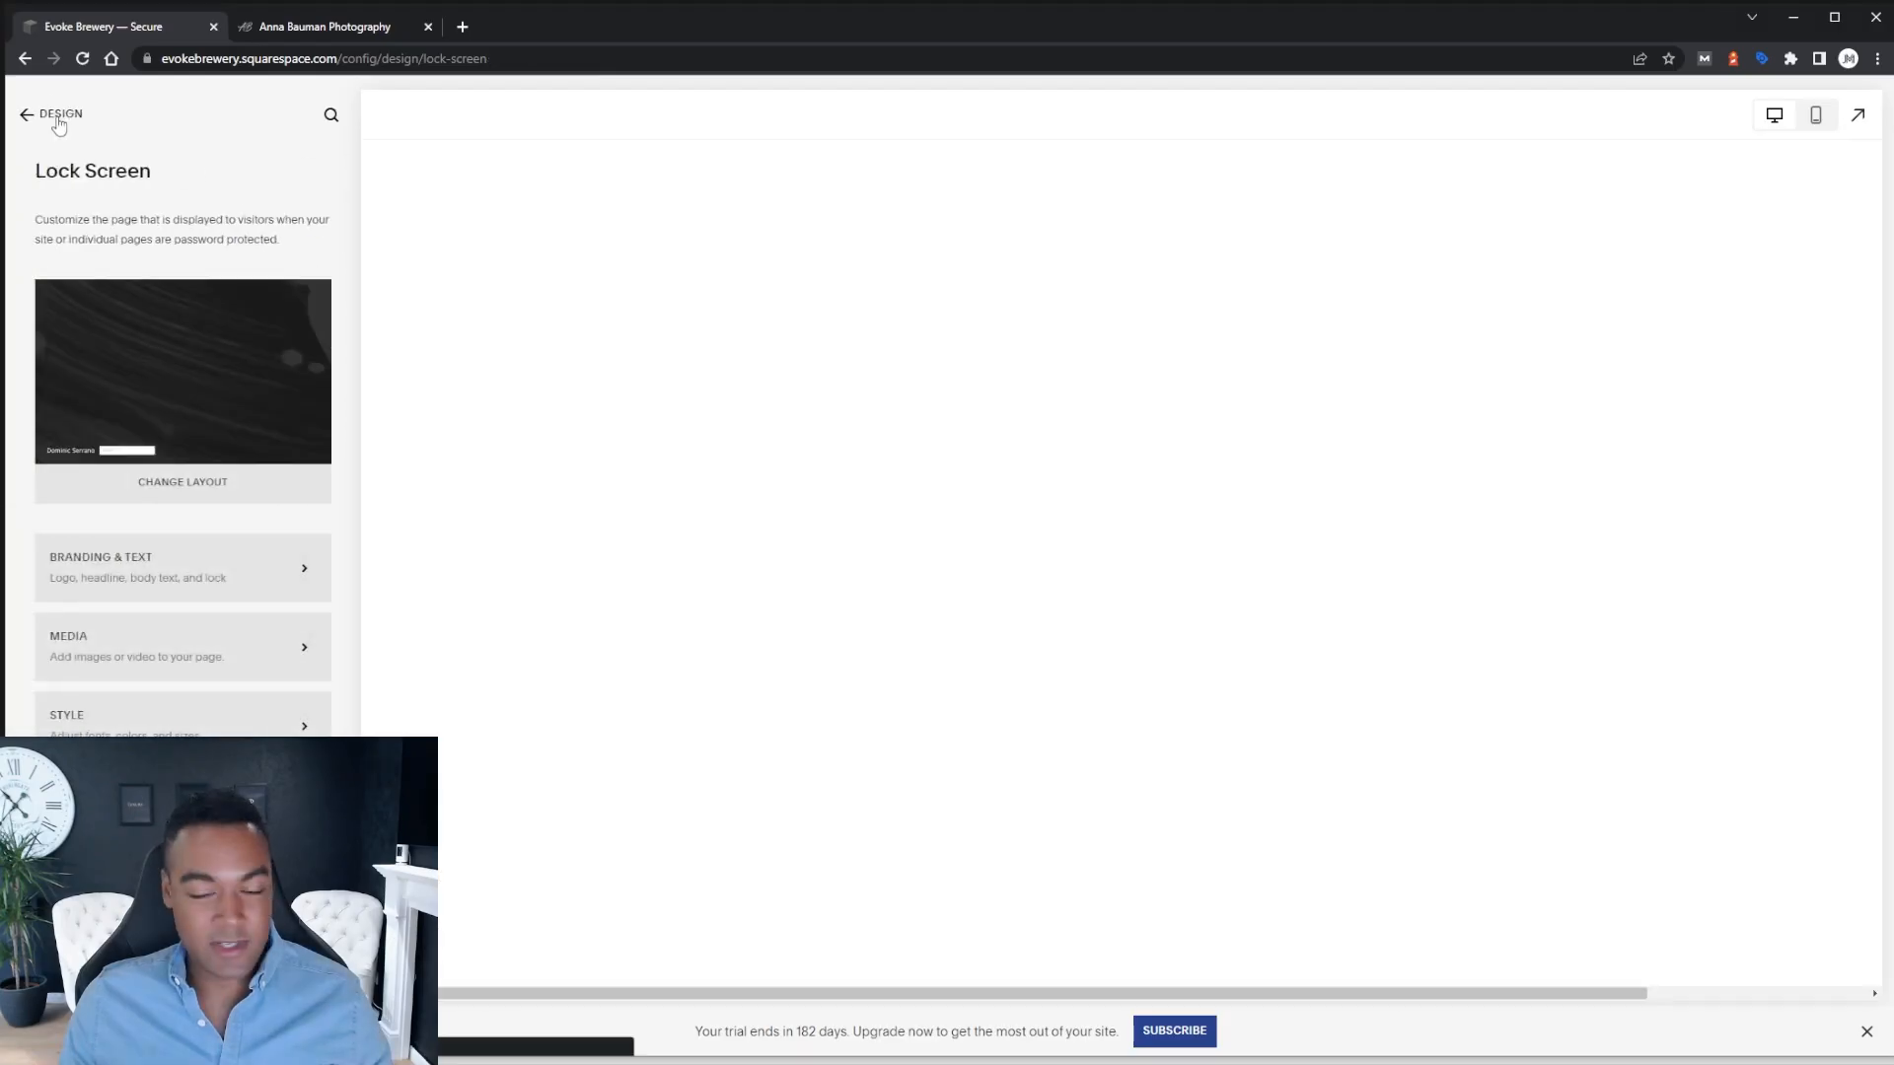
Return to the Design settings, reload evokebrewery.squarespace.com in the incognito window to check the lock screen, and close that window
left_click(58, 115)
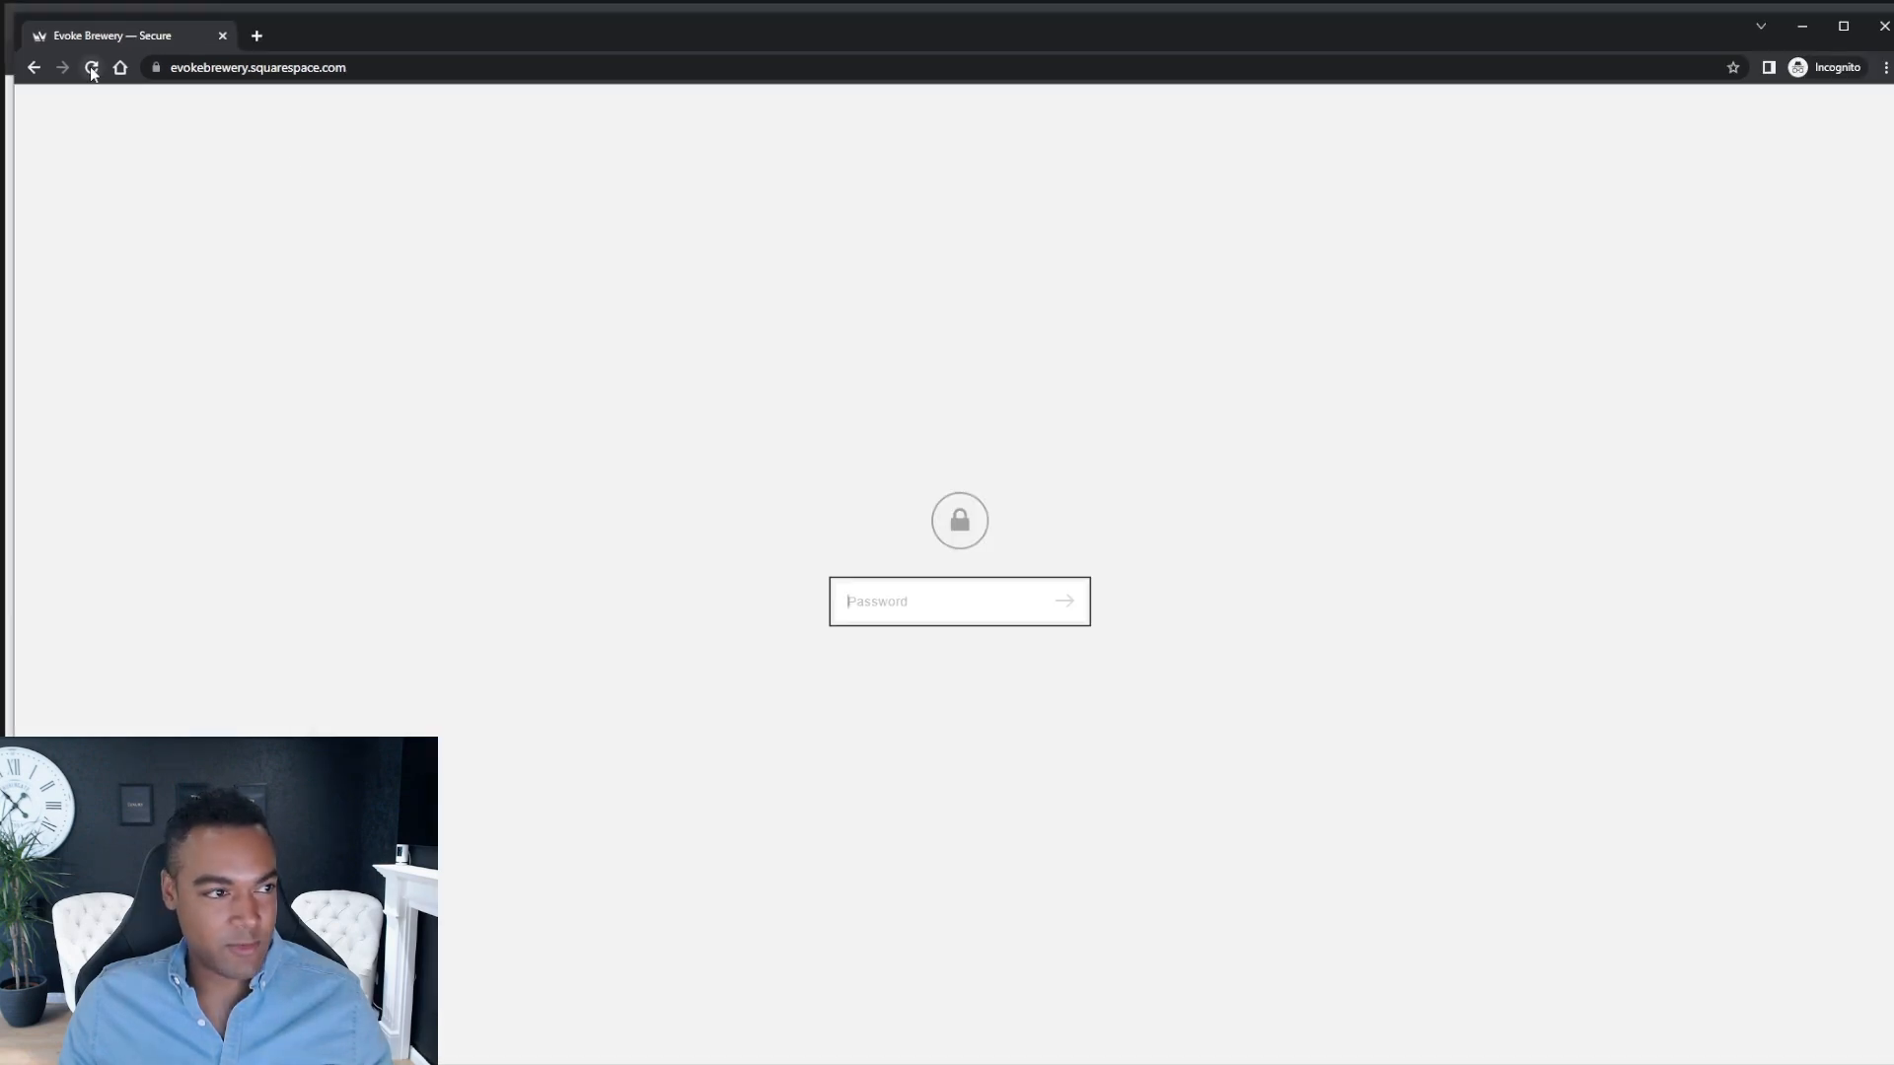
left_click(90, 67)
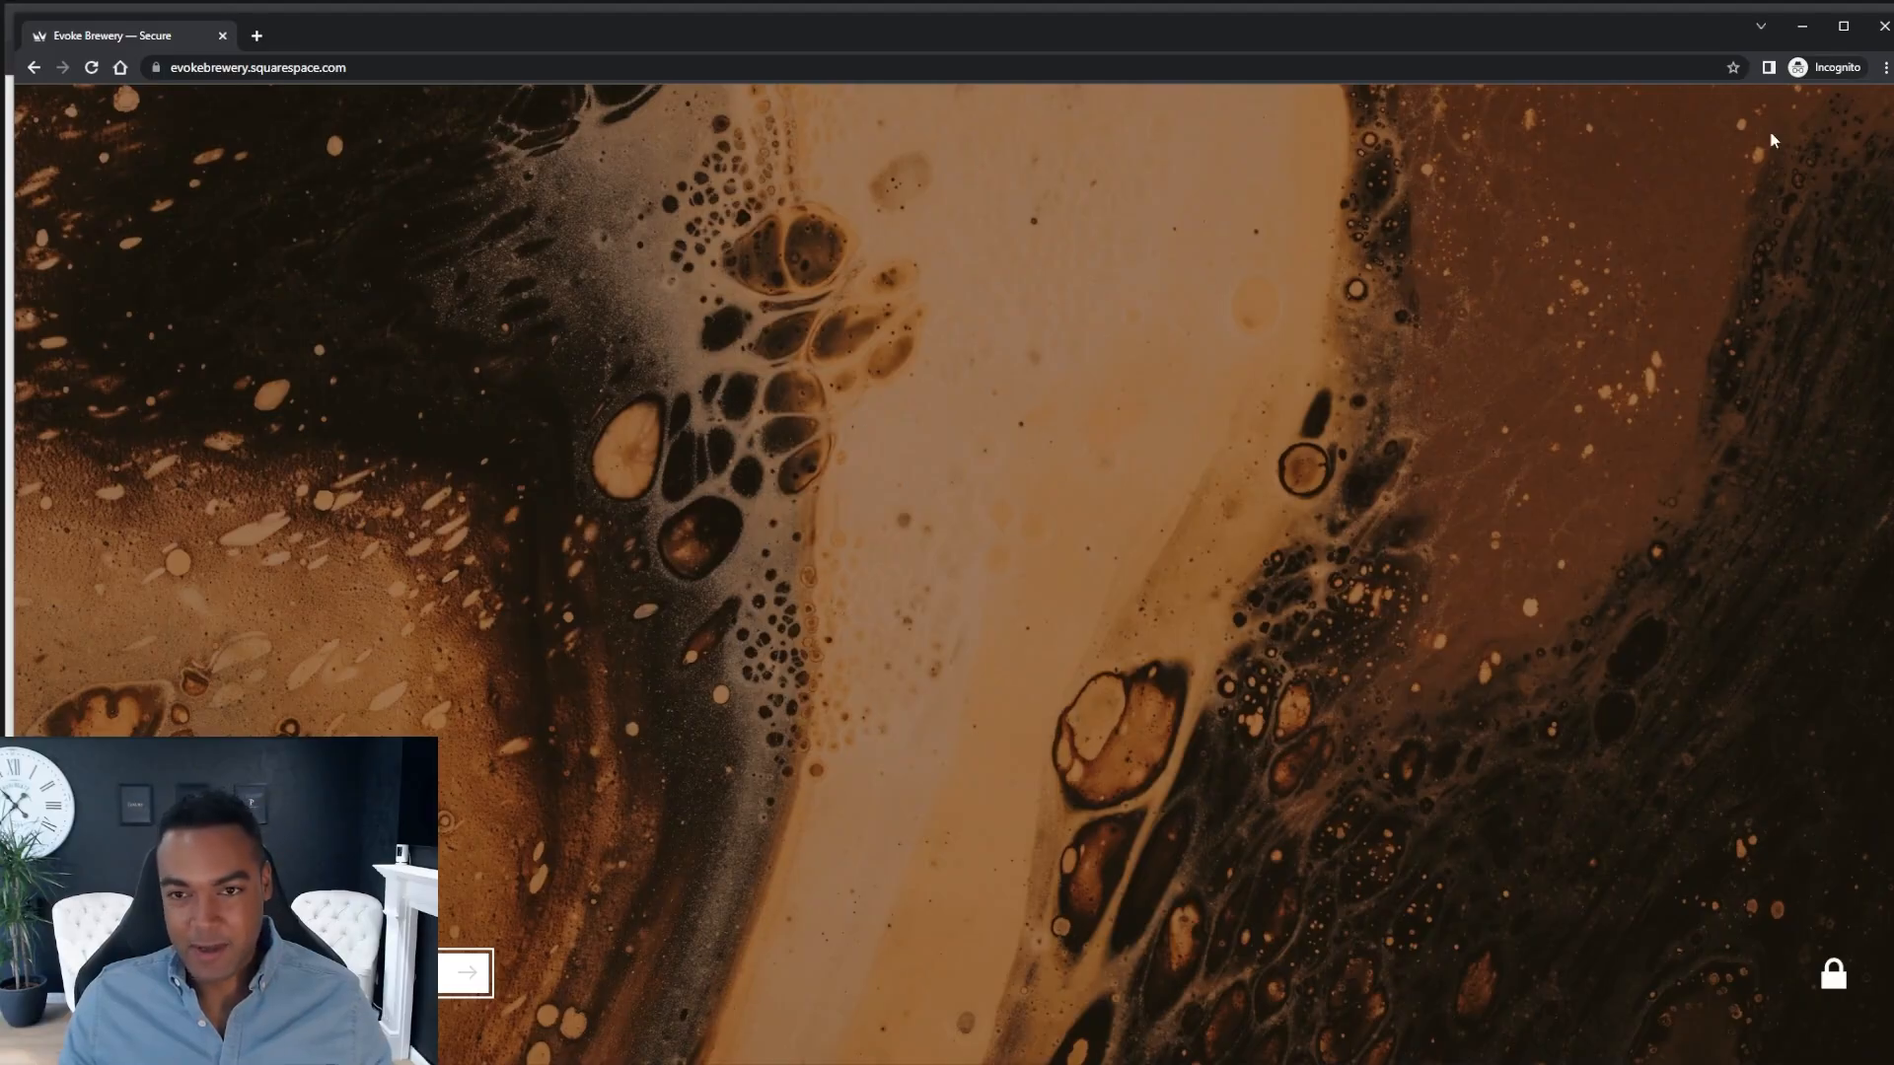
left_click(1884, 28)
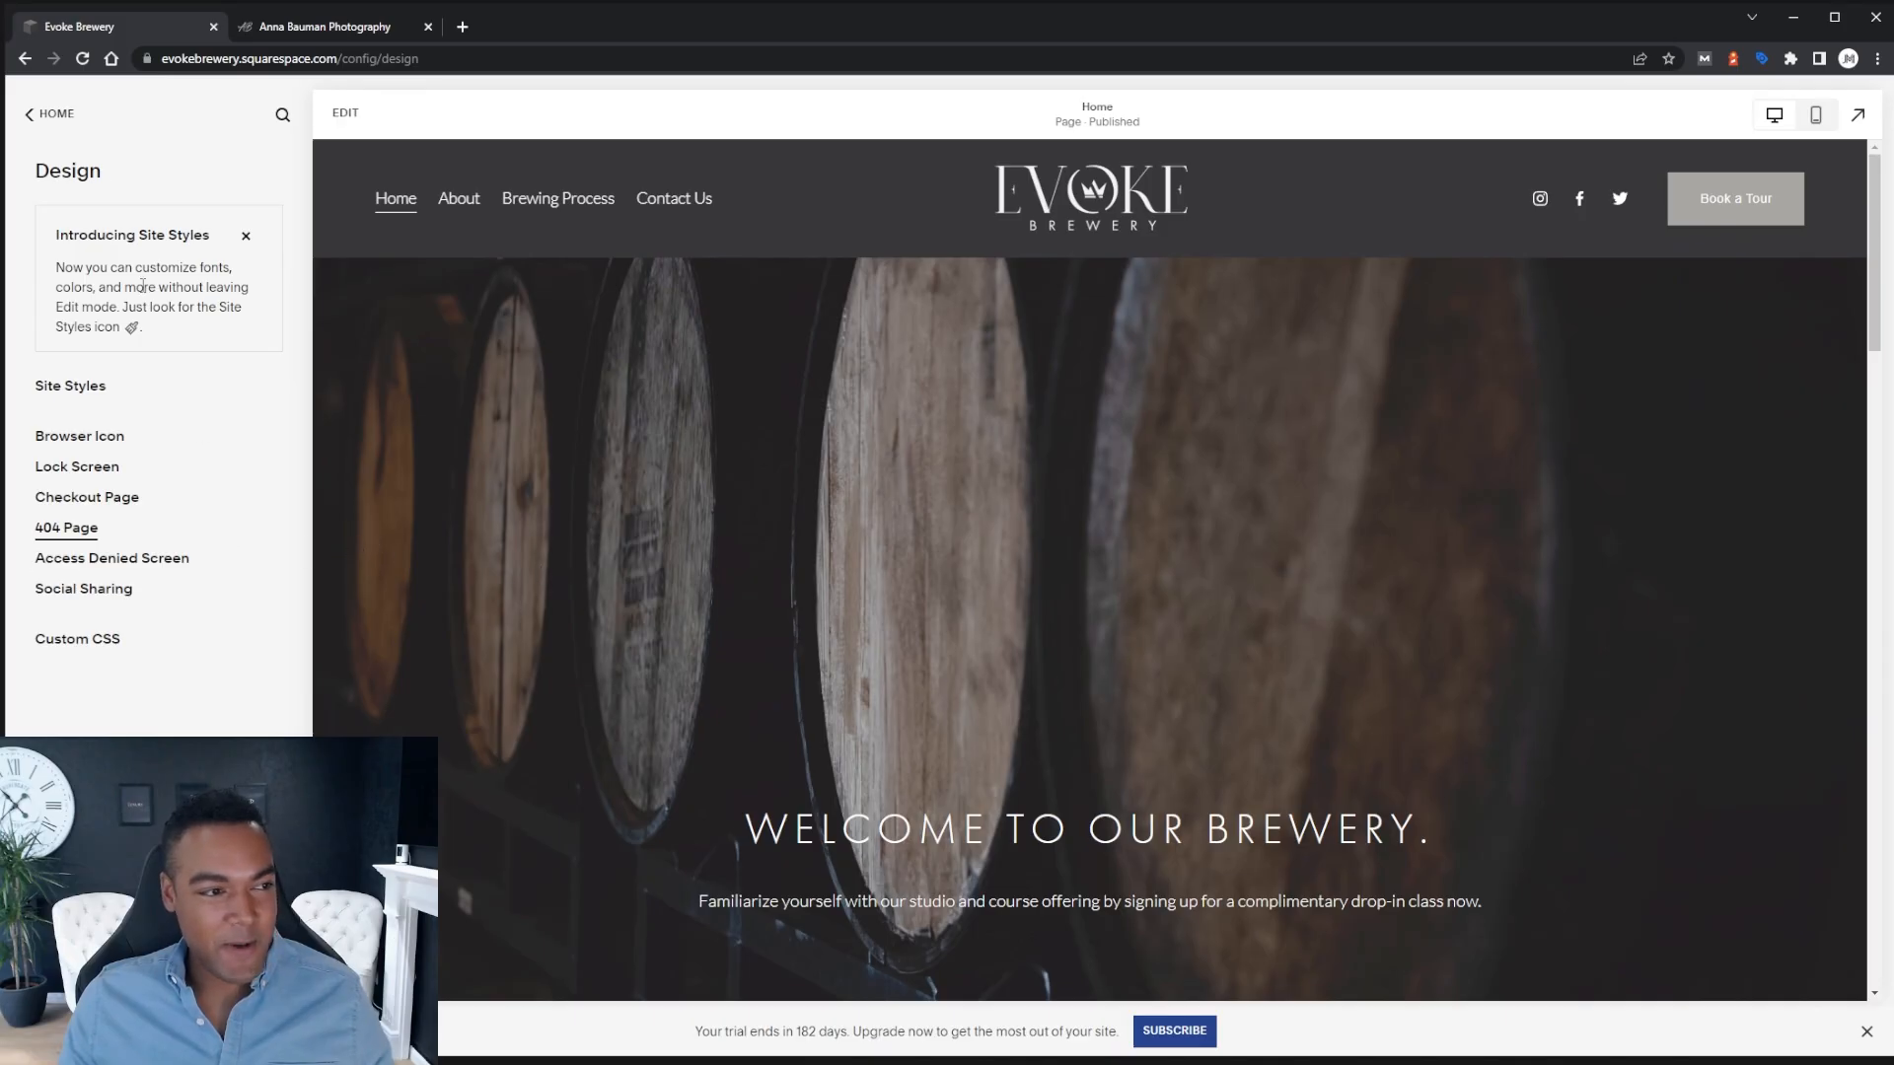
Open the Home page from the site's pages and start editing its welcome section
left_click(48, 116)
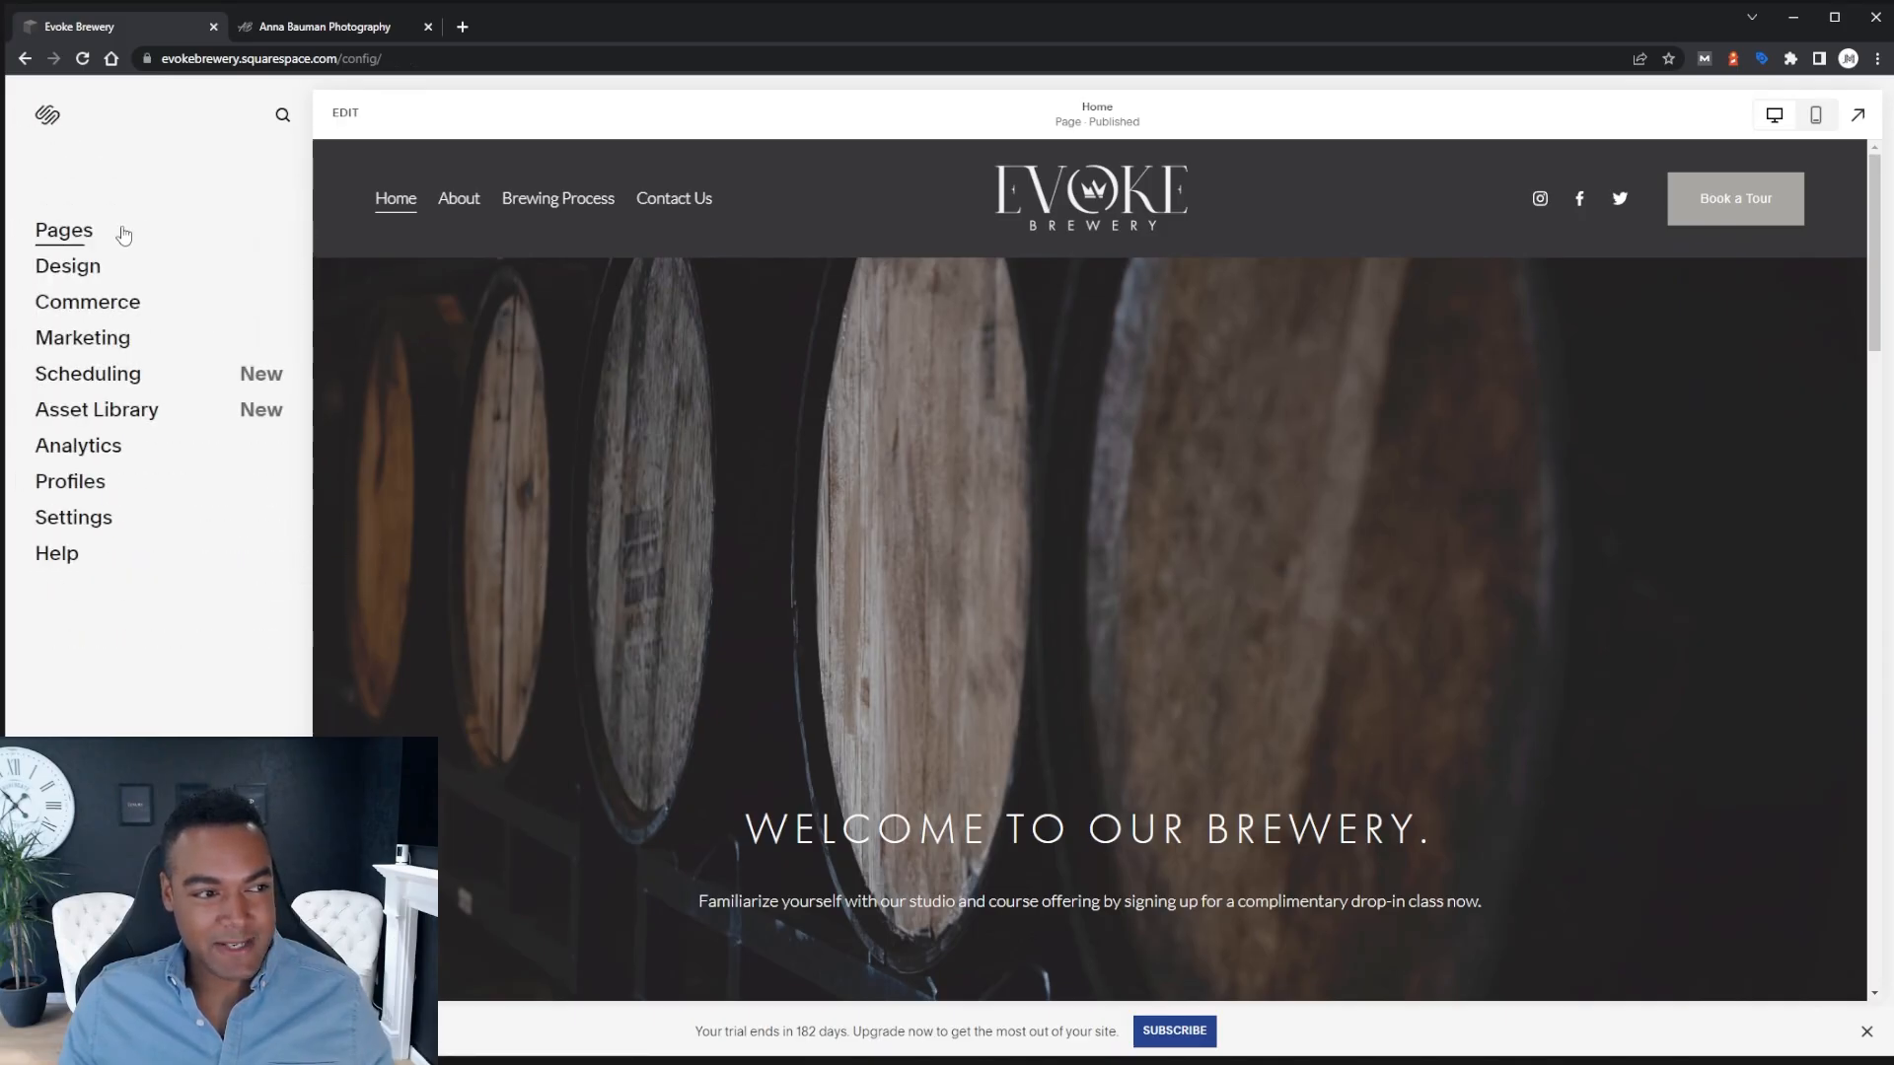
left_click(123, 233)
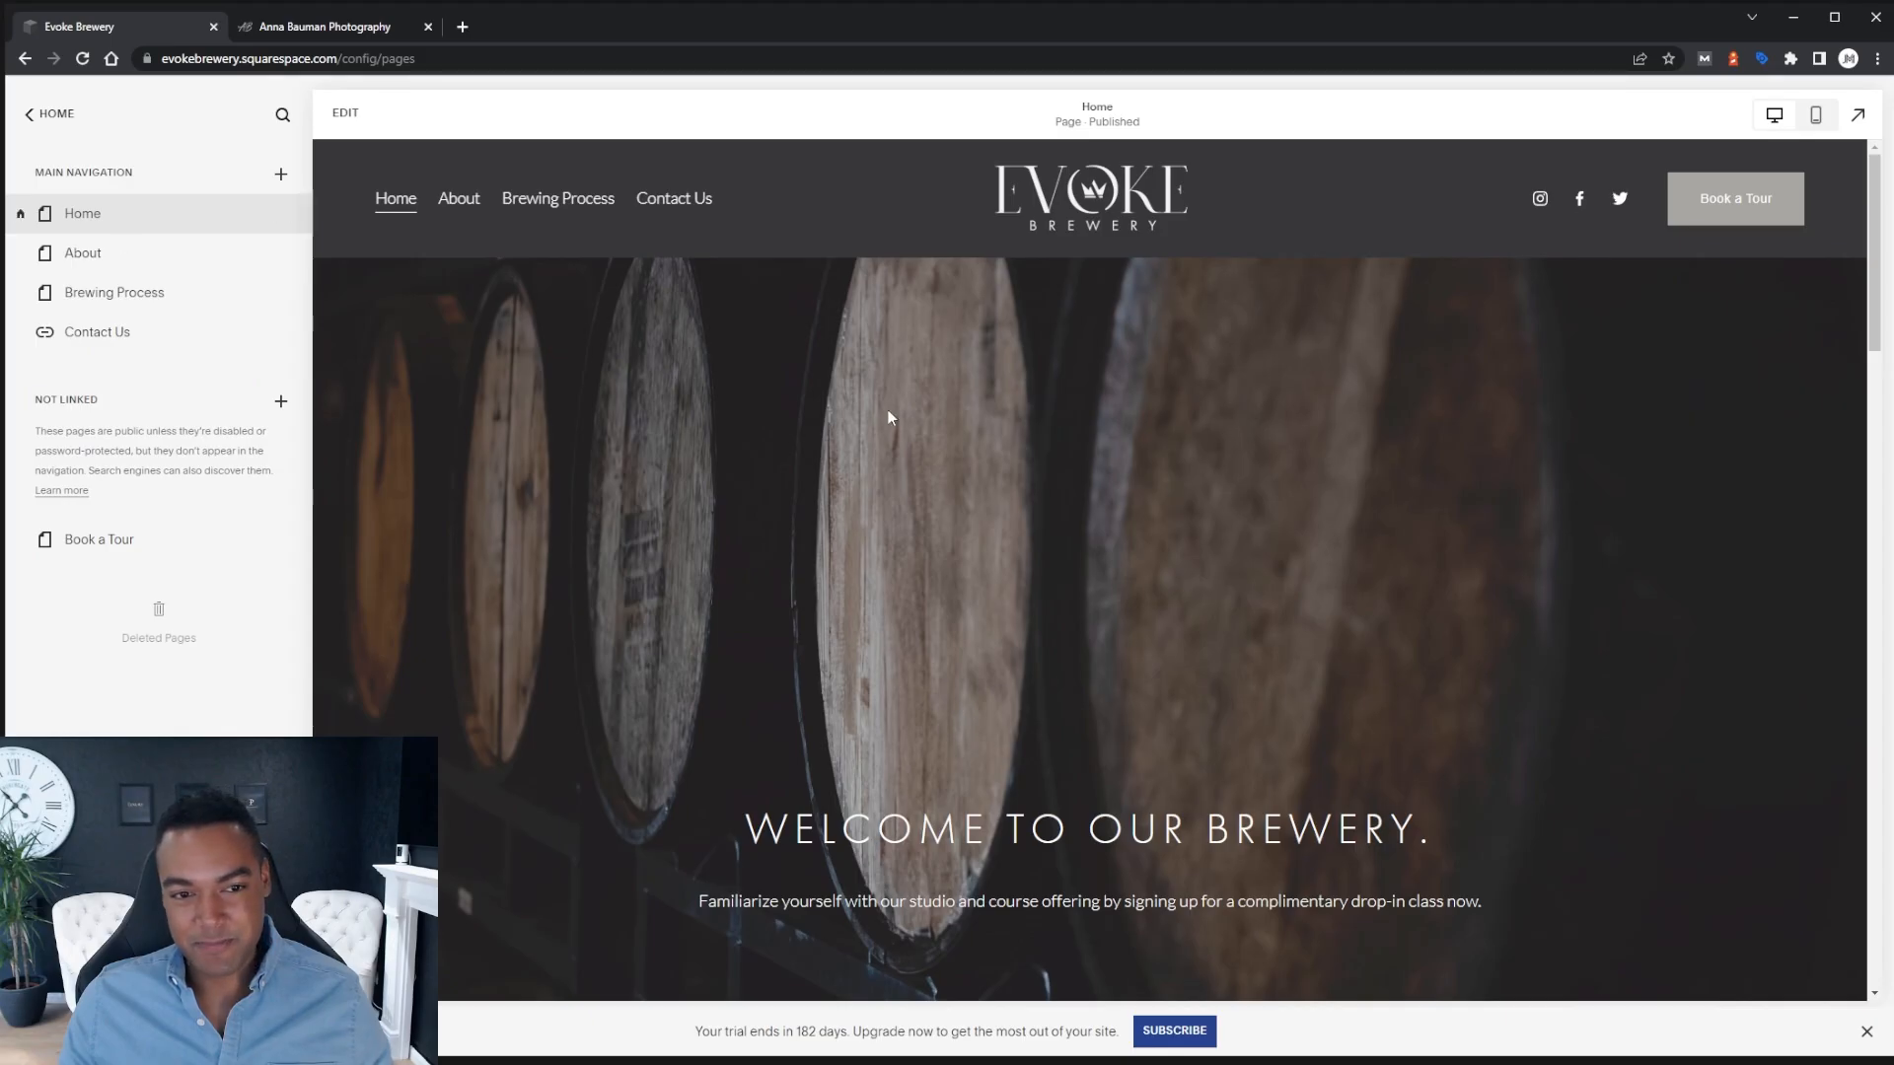
left_click(1130, 562)
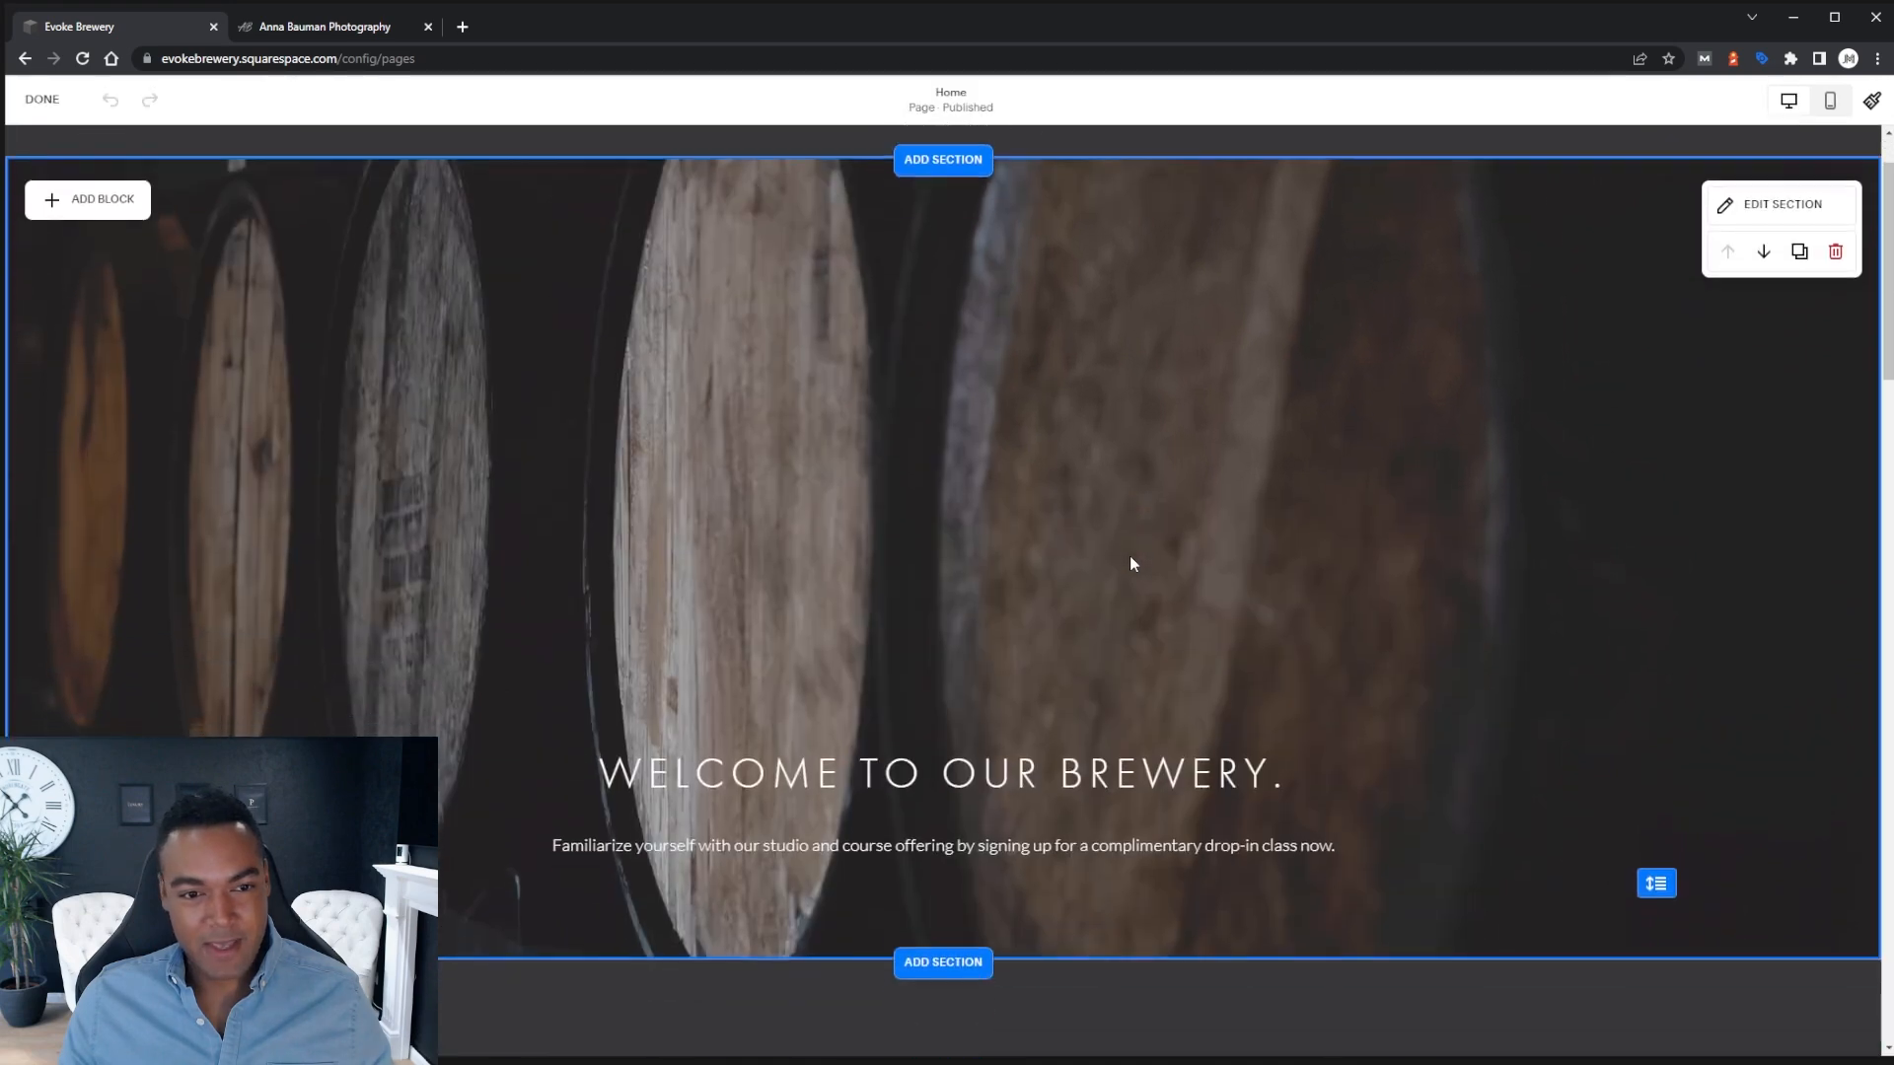
Browse the Contact, About, People and Products section templates for the spot below the welcome section, and leave page editing without adding one
scroll(1130, 562, "down", 3)
left_click(967, 694)
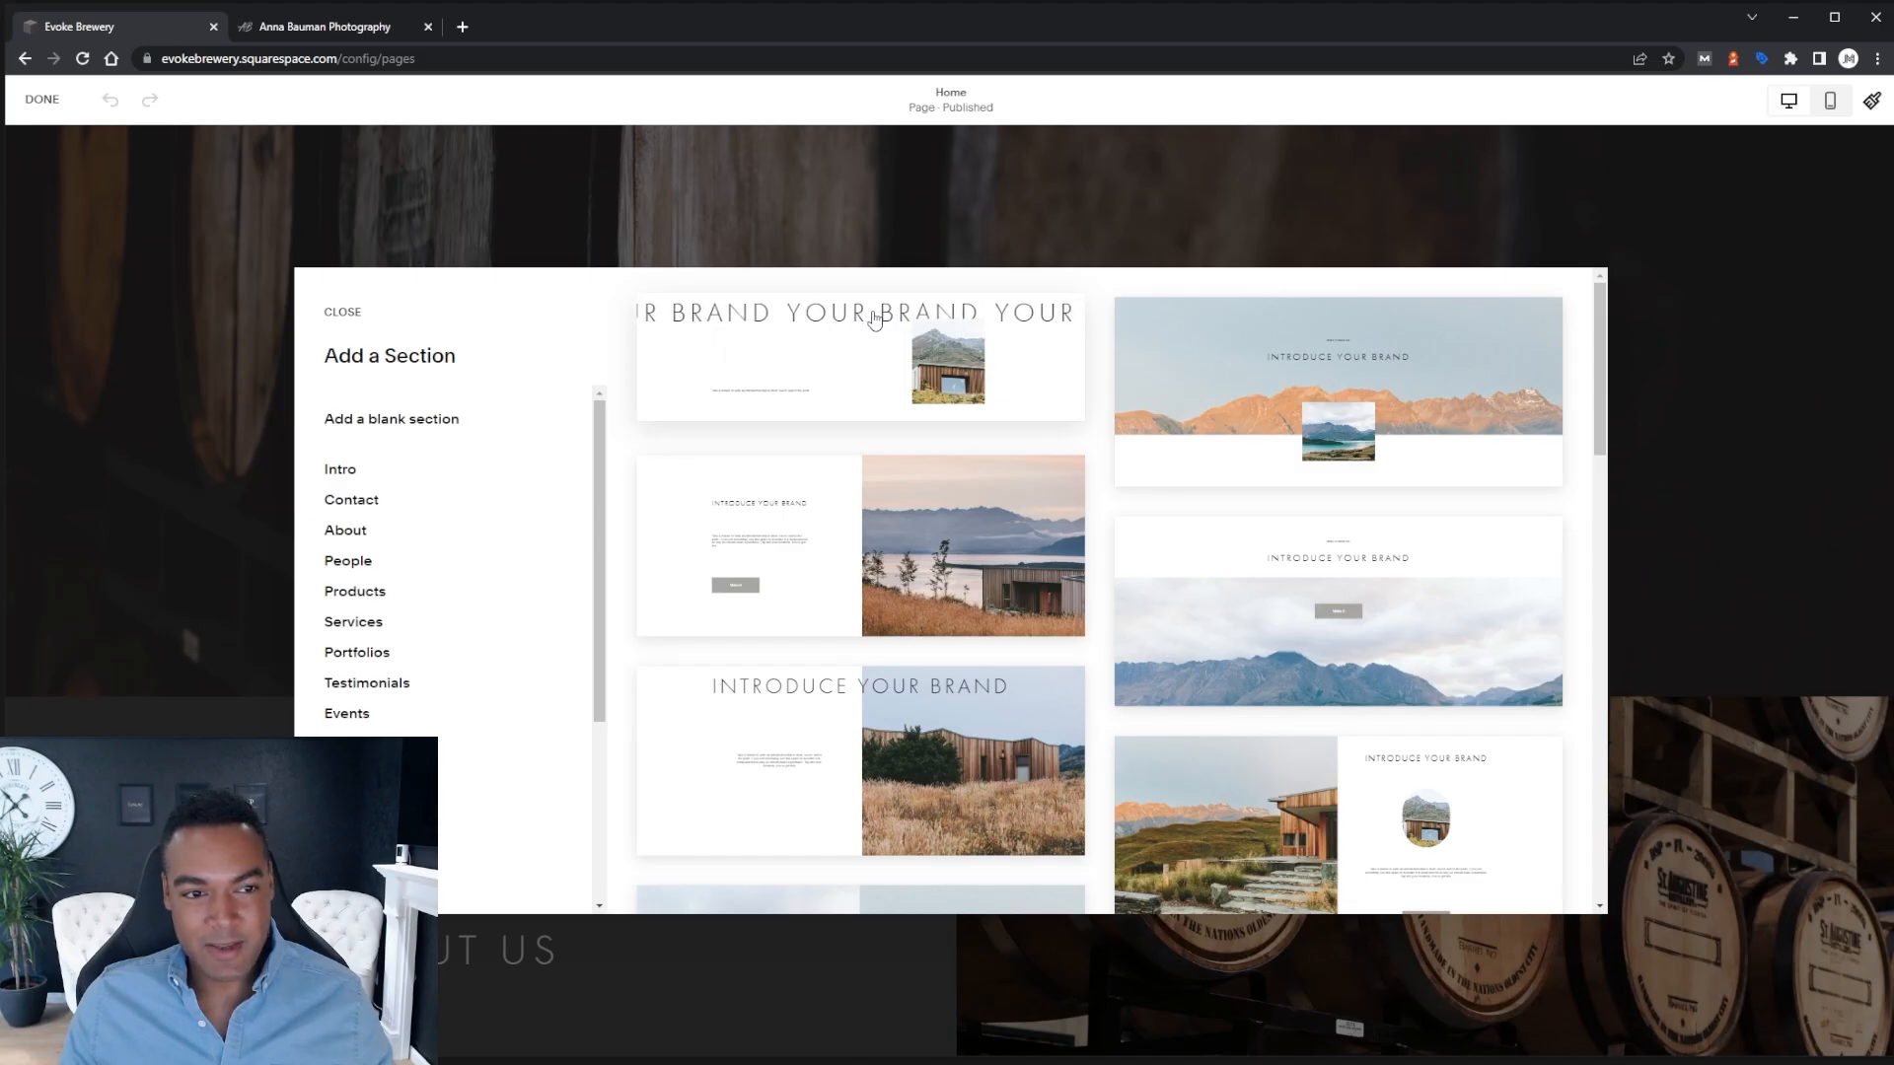
left_click(376, 503)
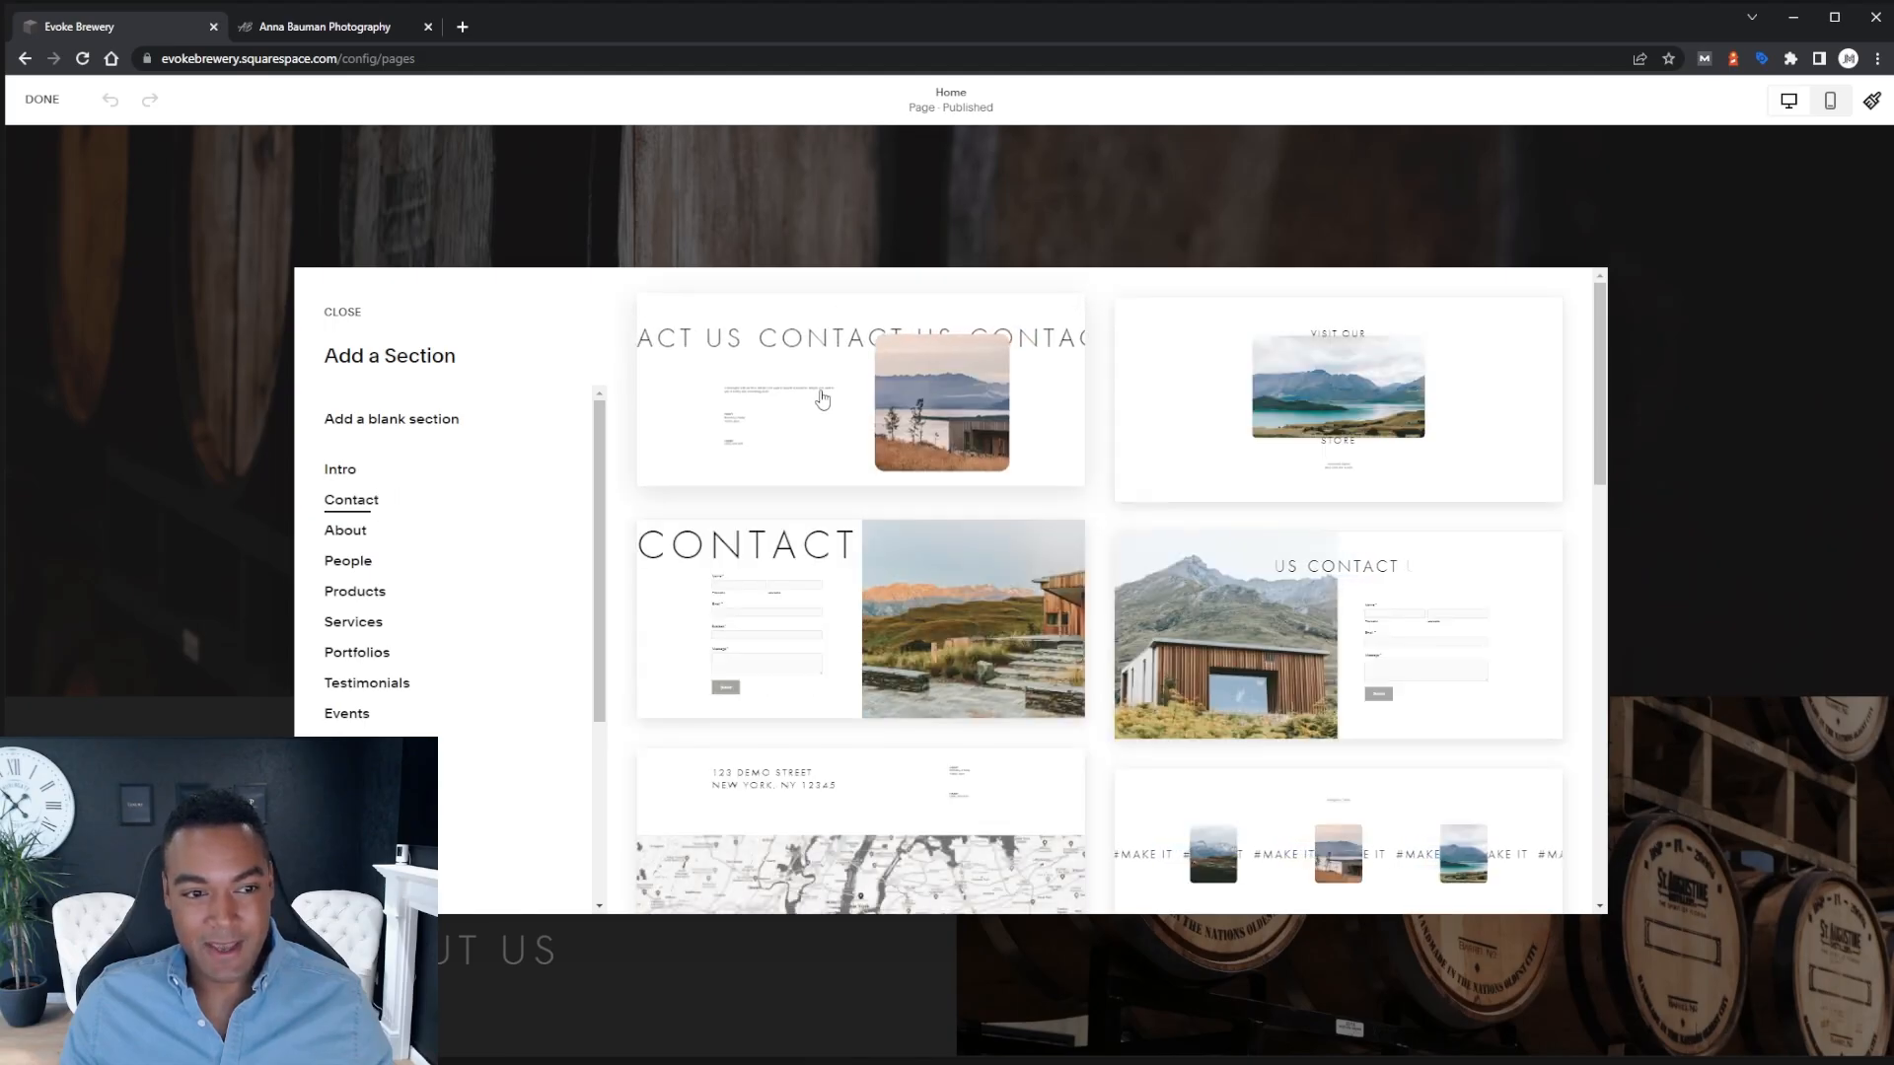
scroll(1157, 623, "down", 2)
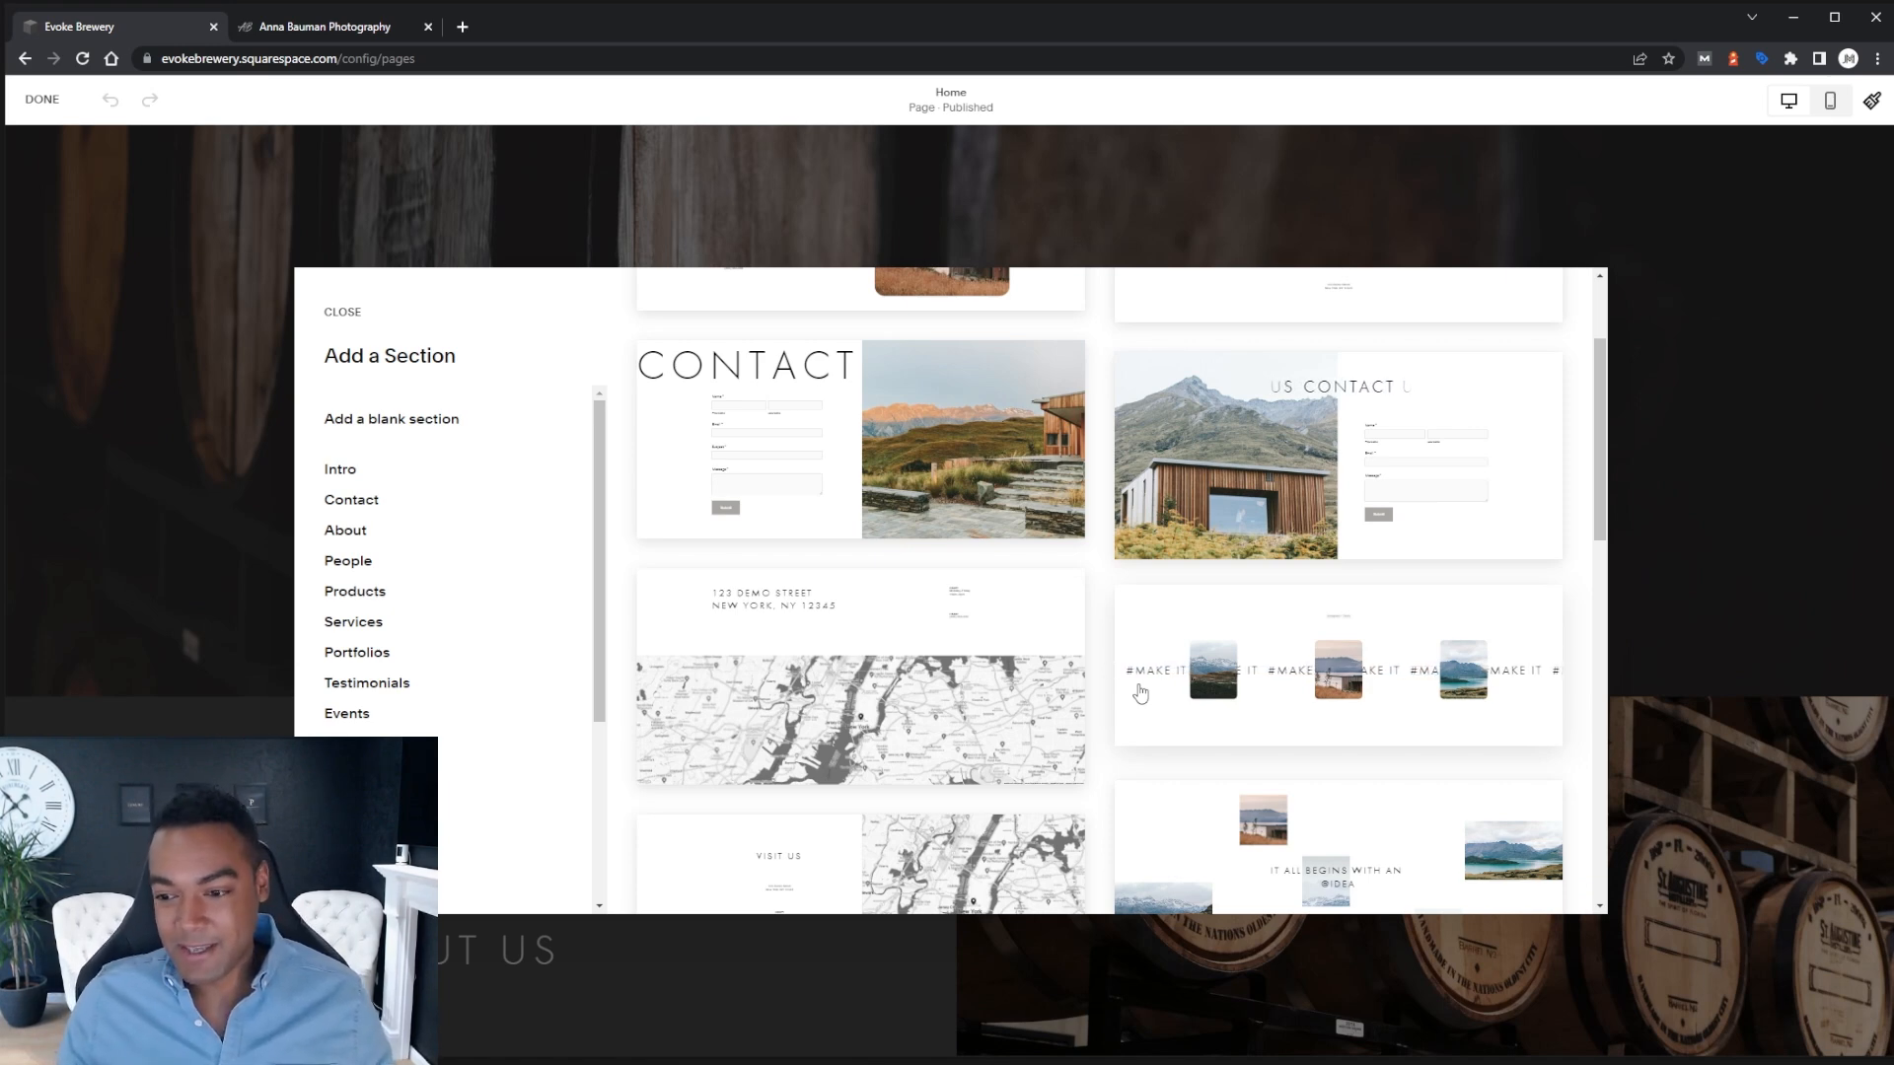
left_click(389, 537)
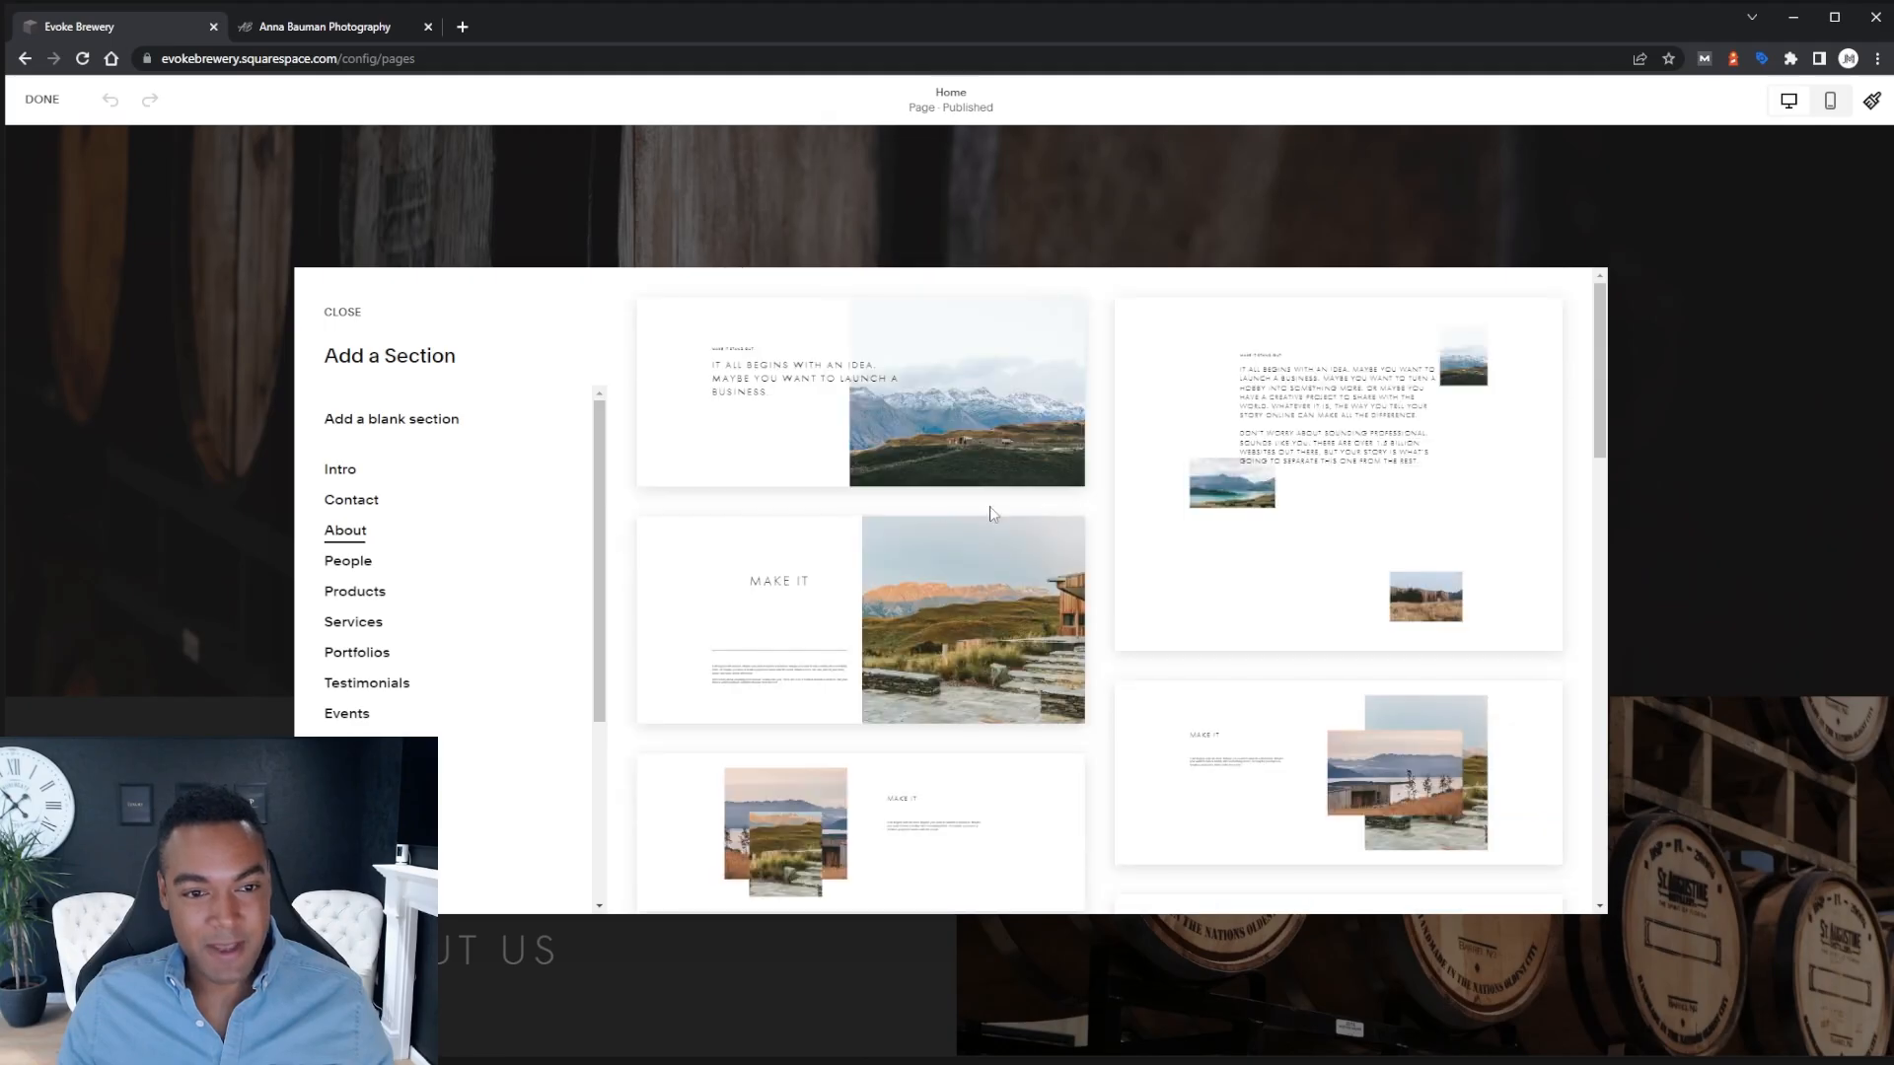
left_click(383, 567)
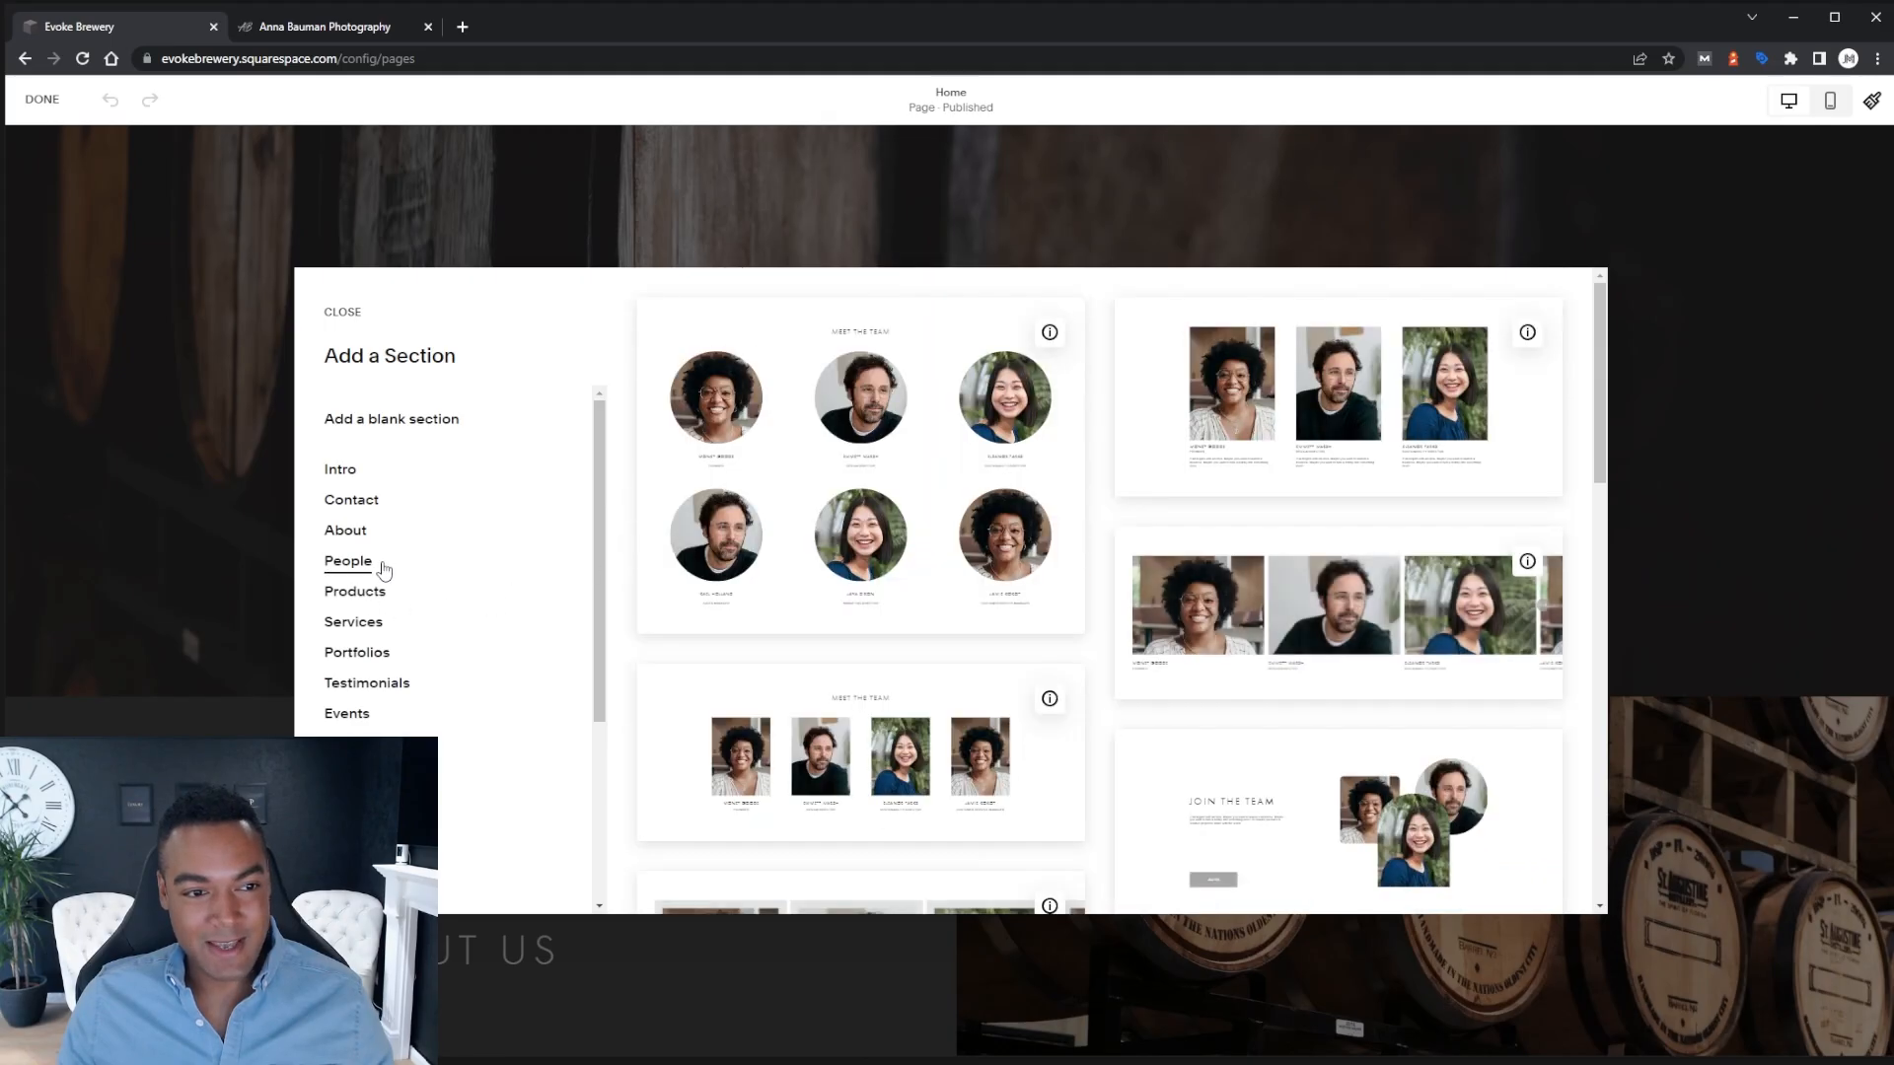
left_click(386, 592)
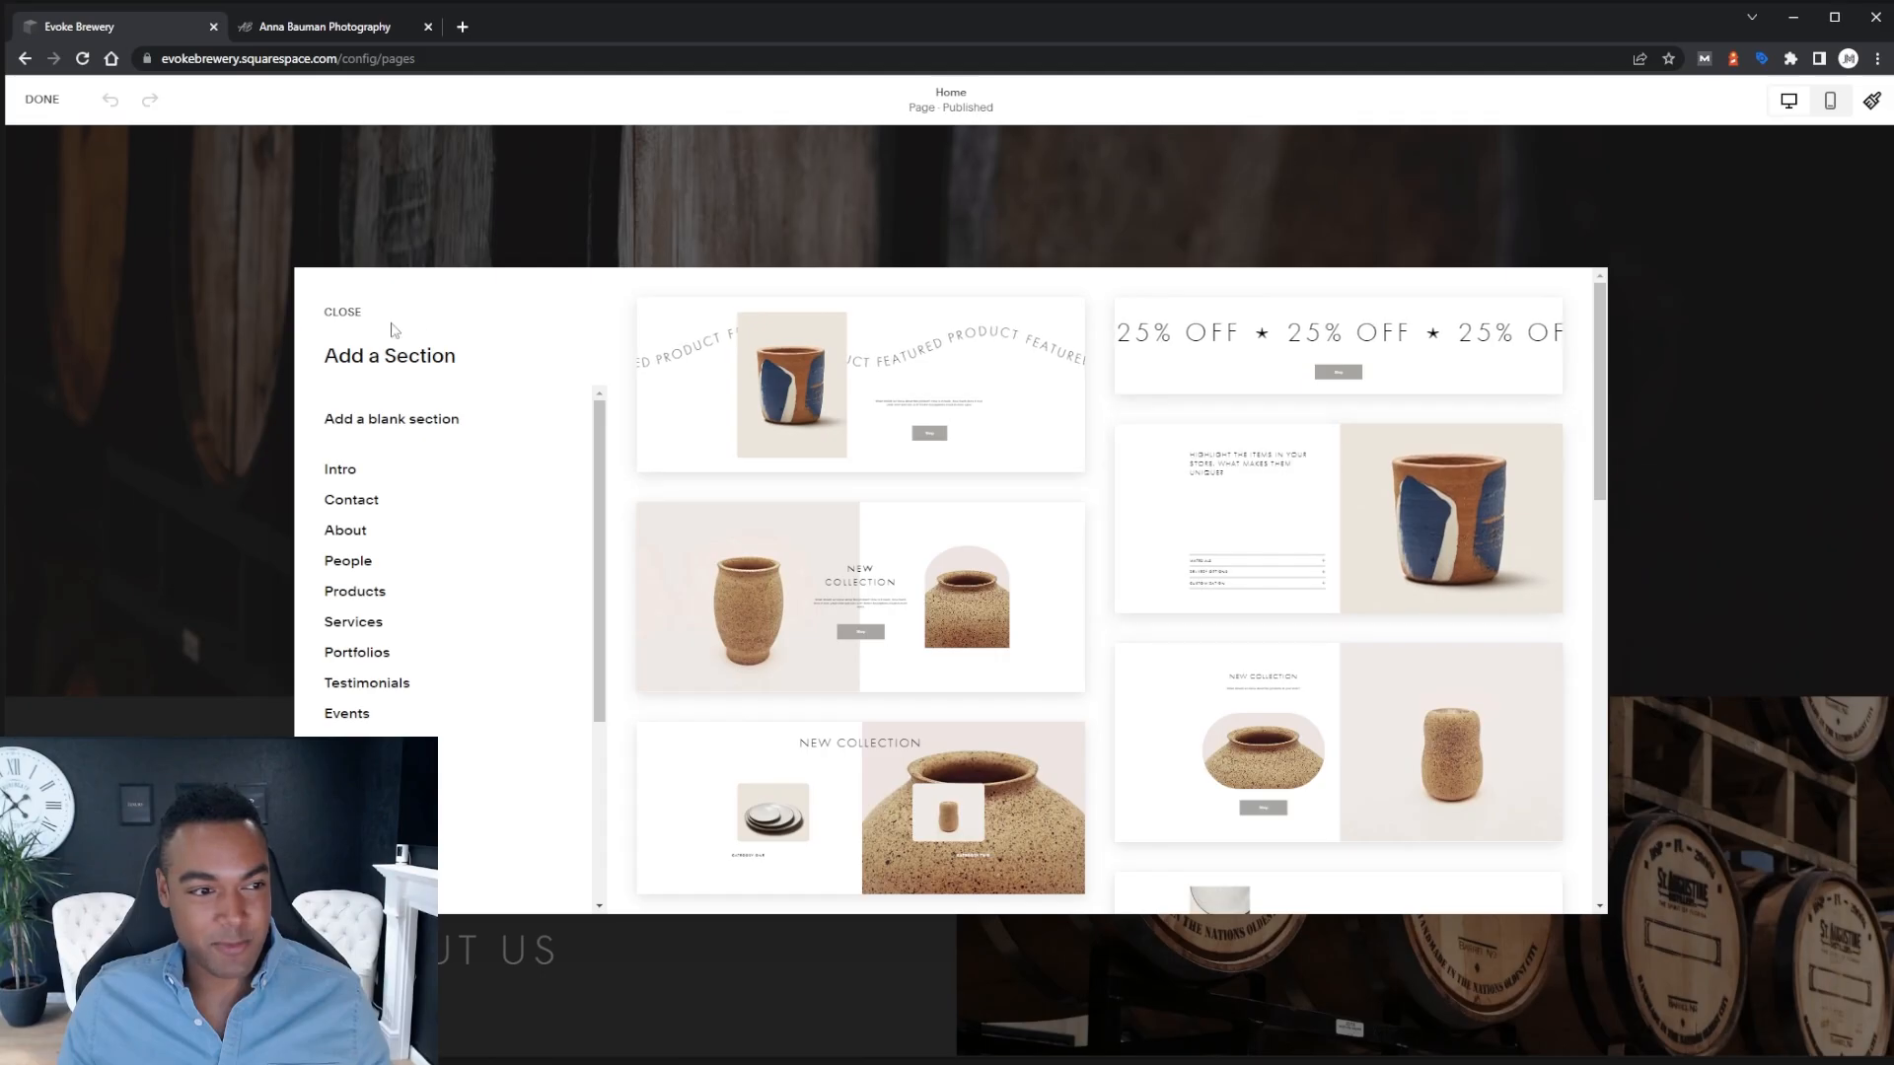
left_click(340, 312)
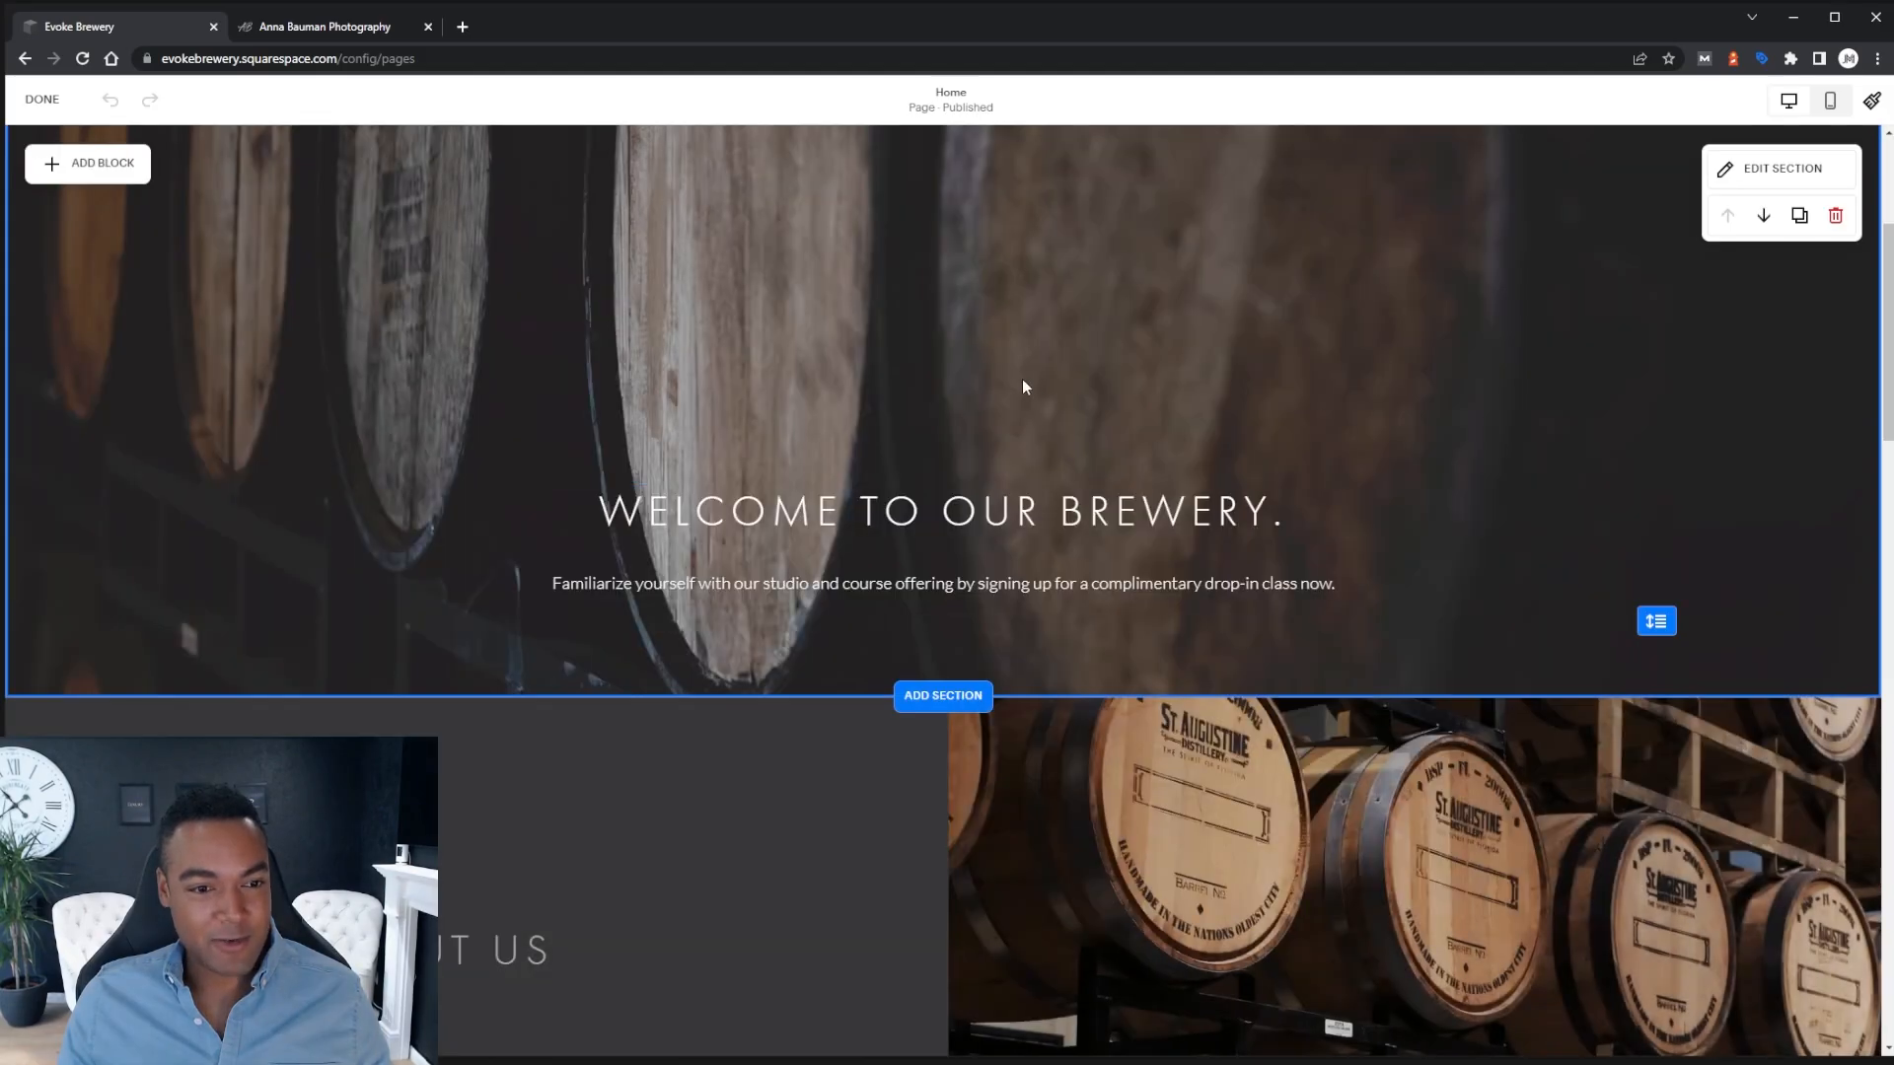
left_click(41, 100)
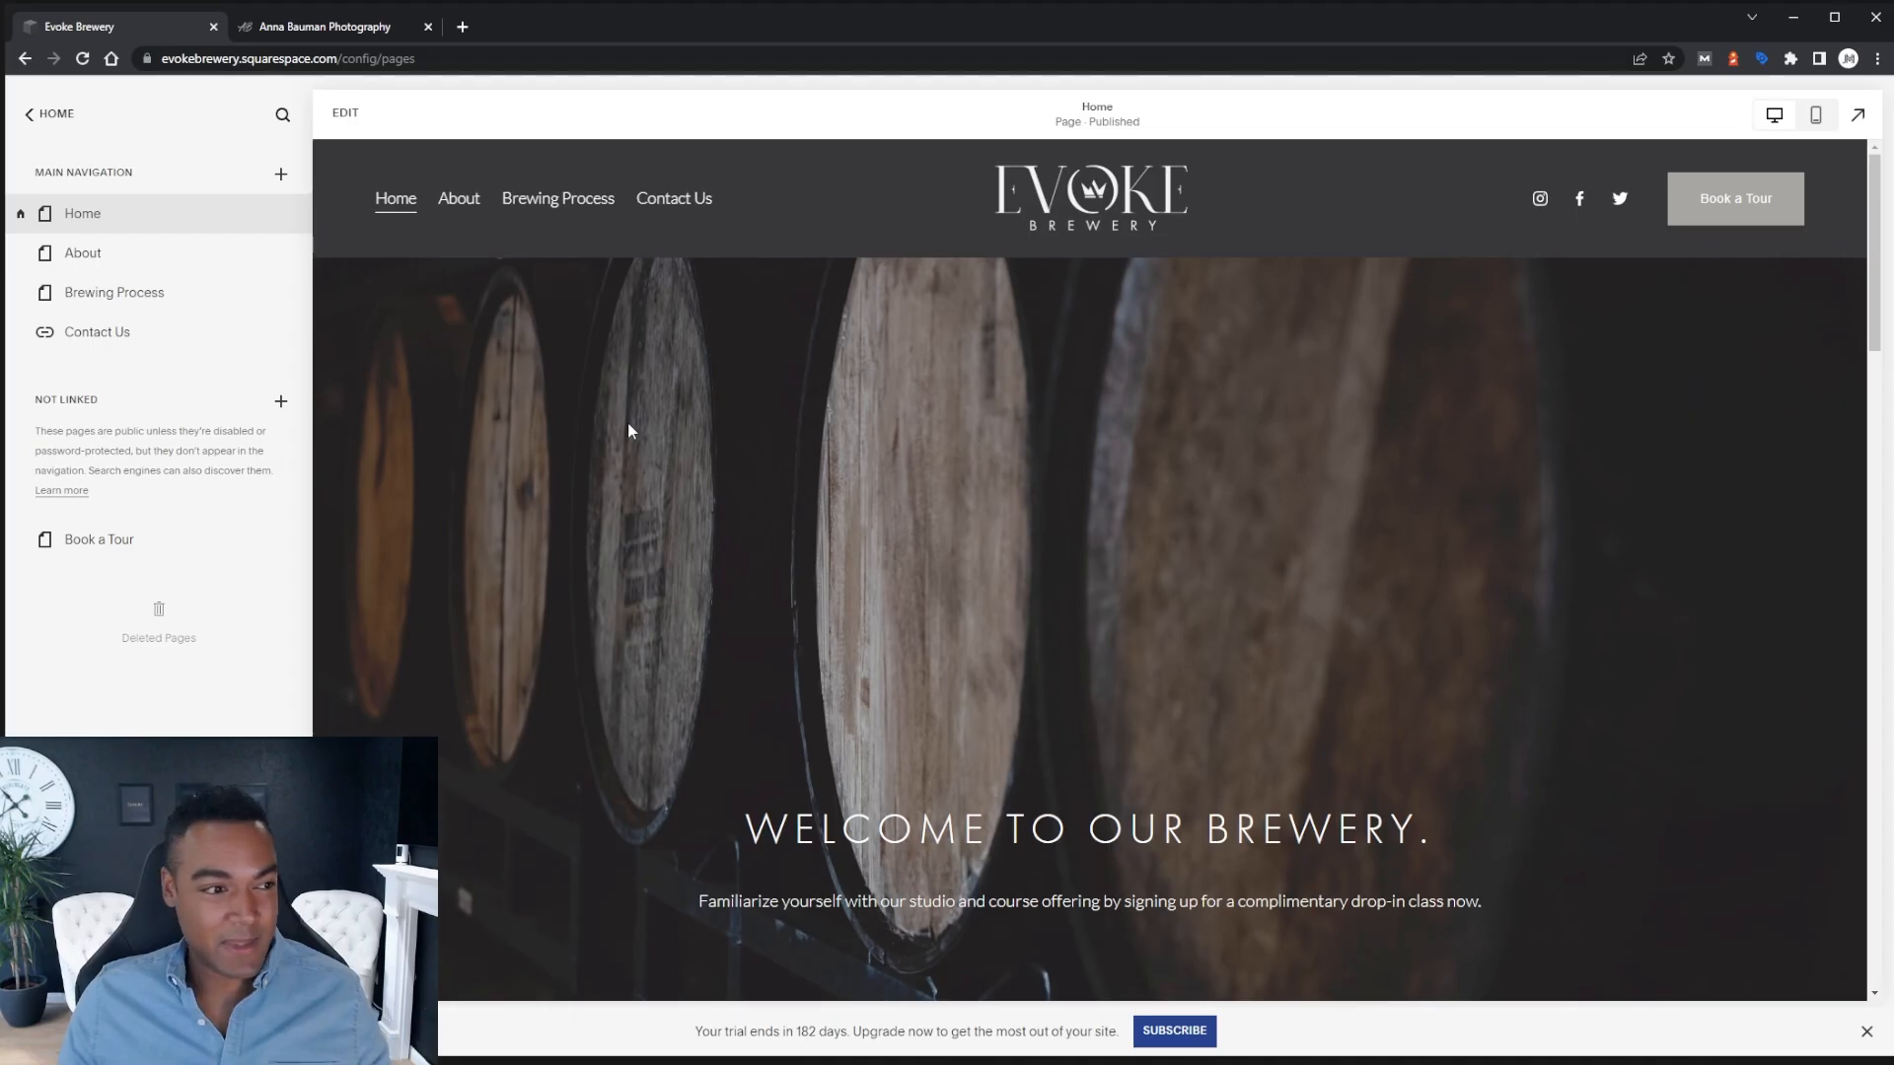
Set the site-wide animation style to Fade with Slow speed in the Site Styles
left_click(56, 117)
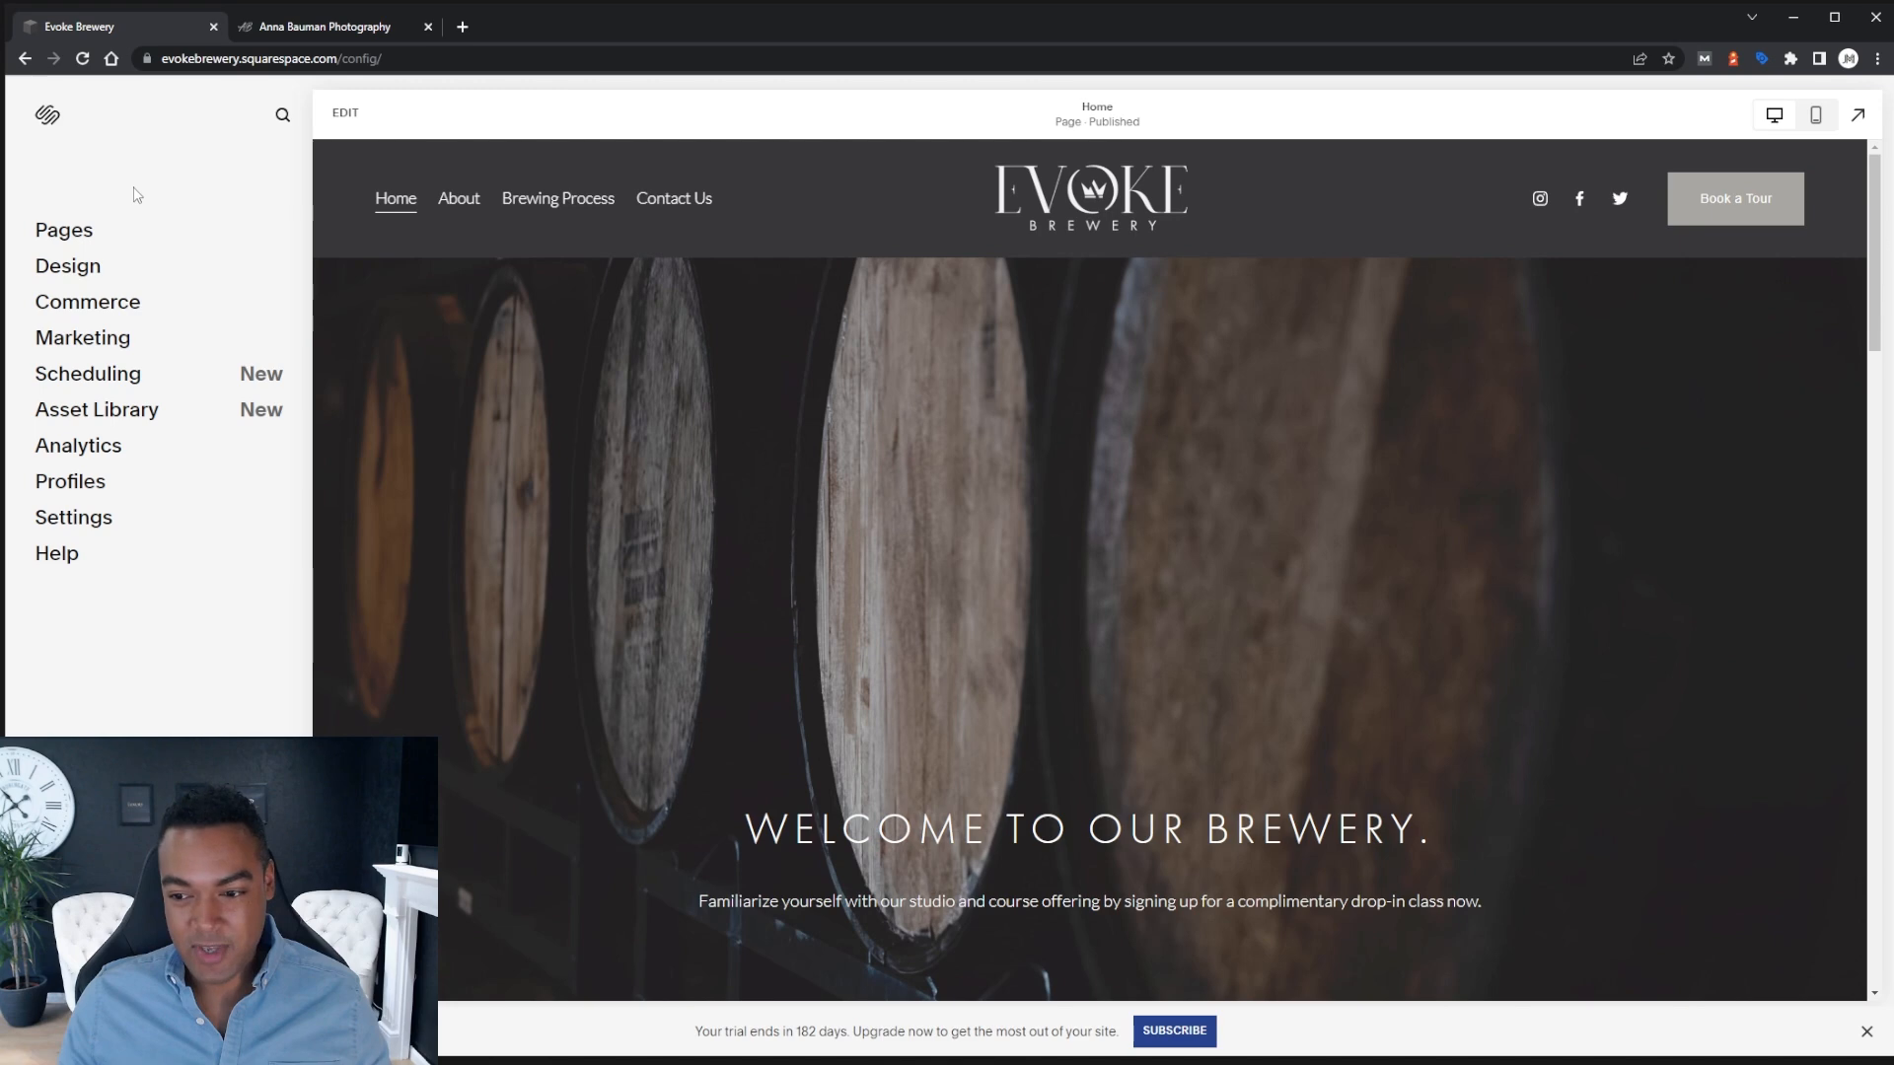
left_click(69, 268)
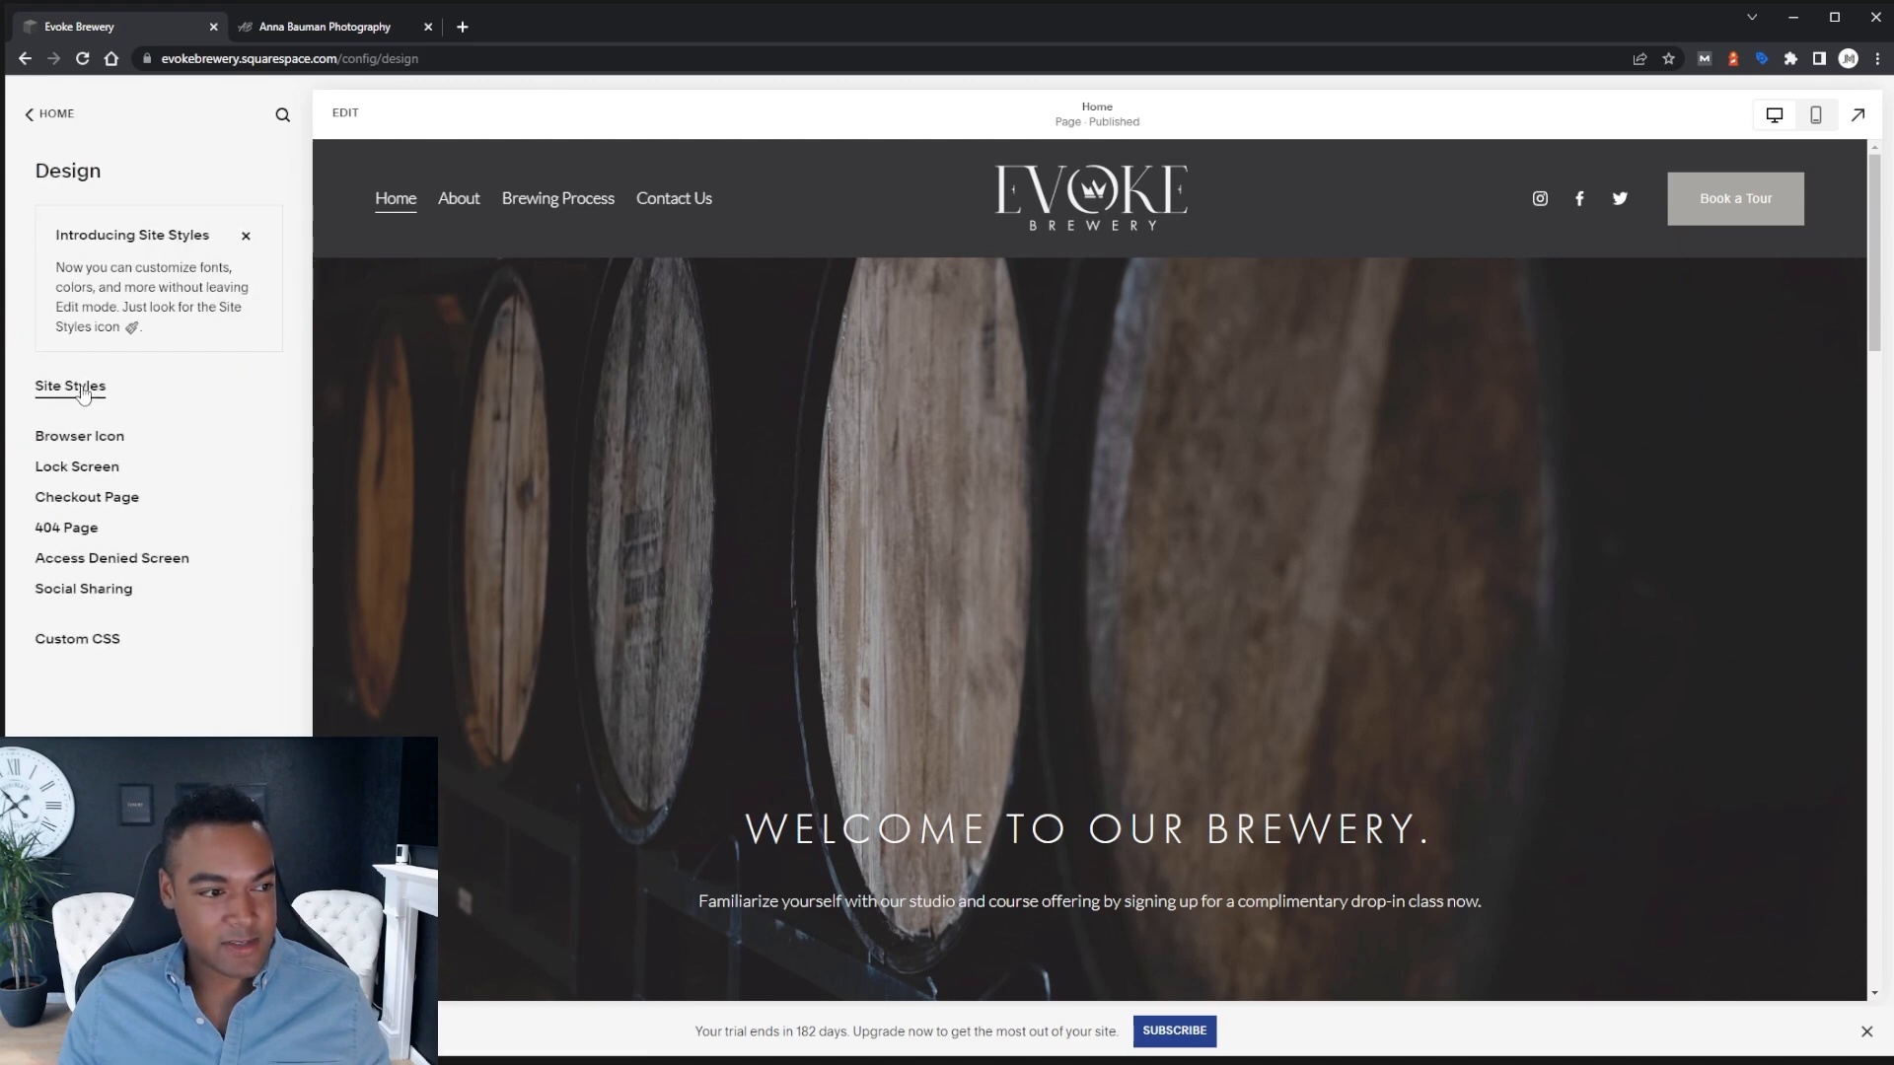
left_click(79, 387)
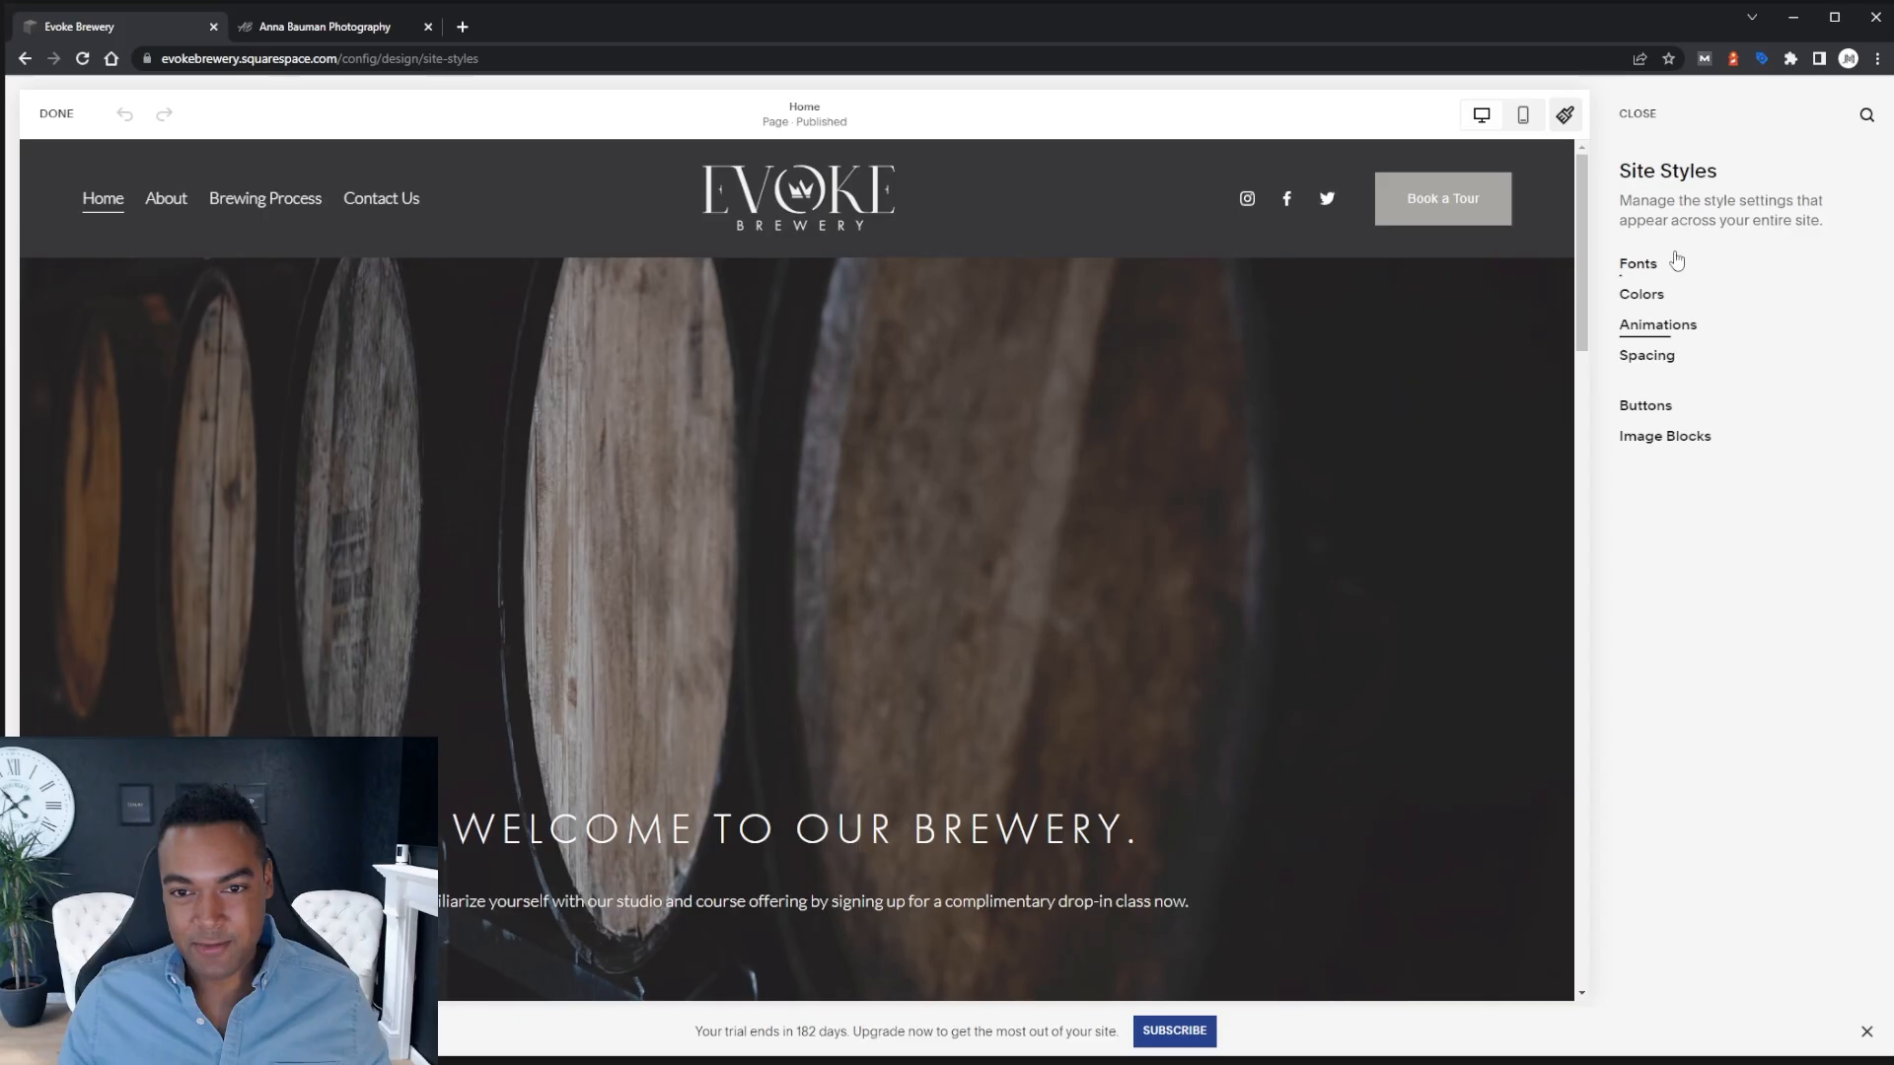
left_click(1667, 328)
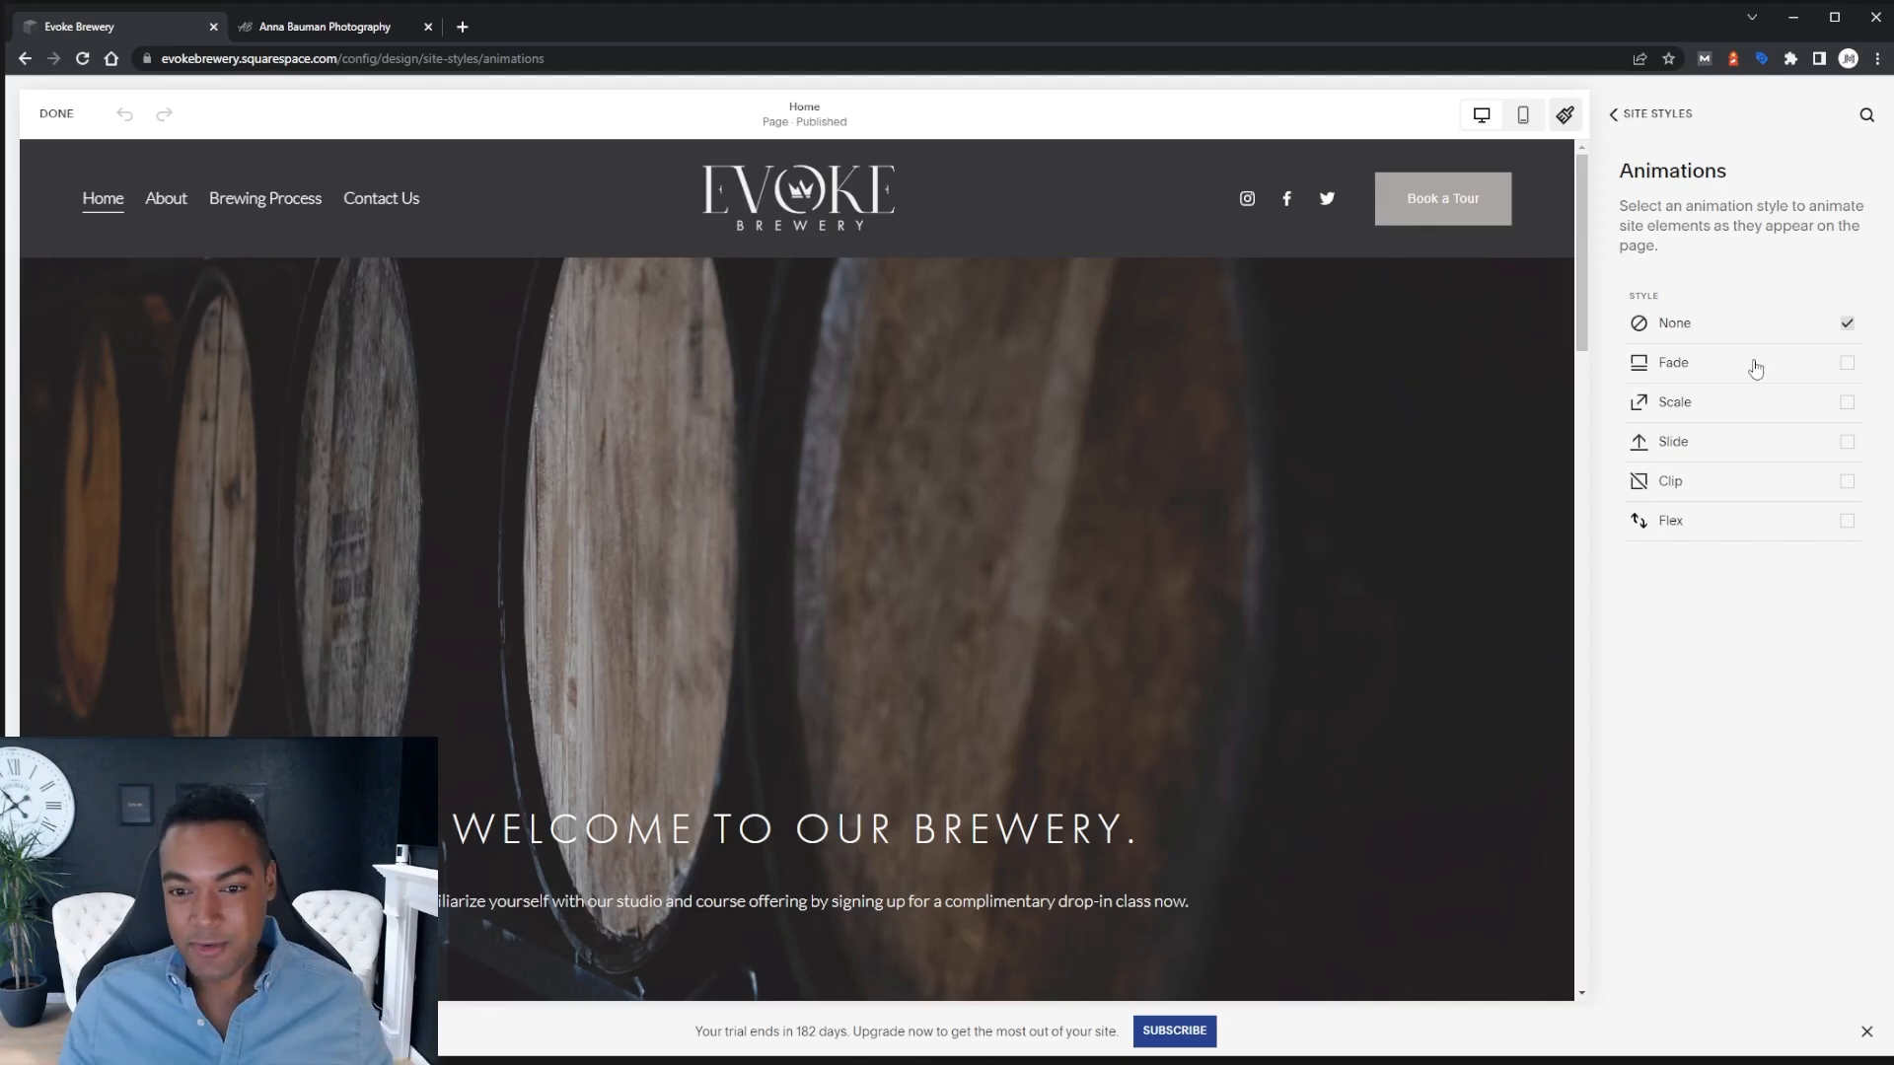
left_click(1834, 371)
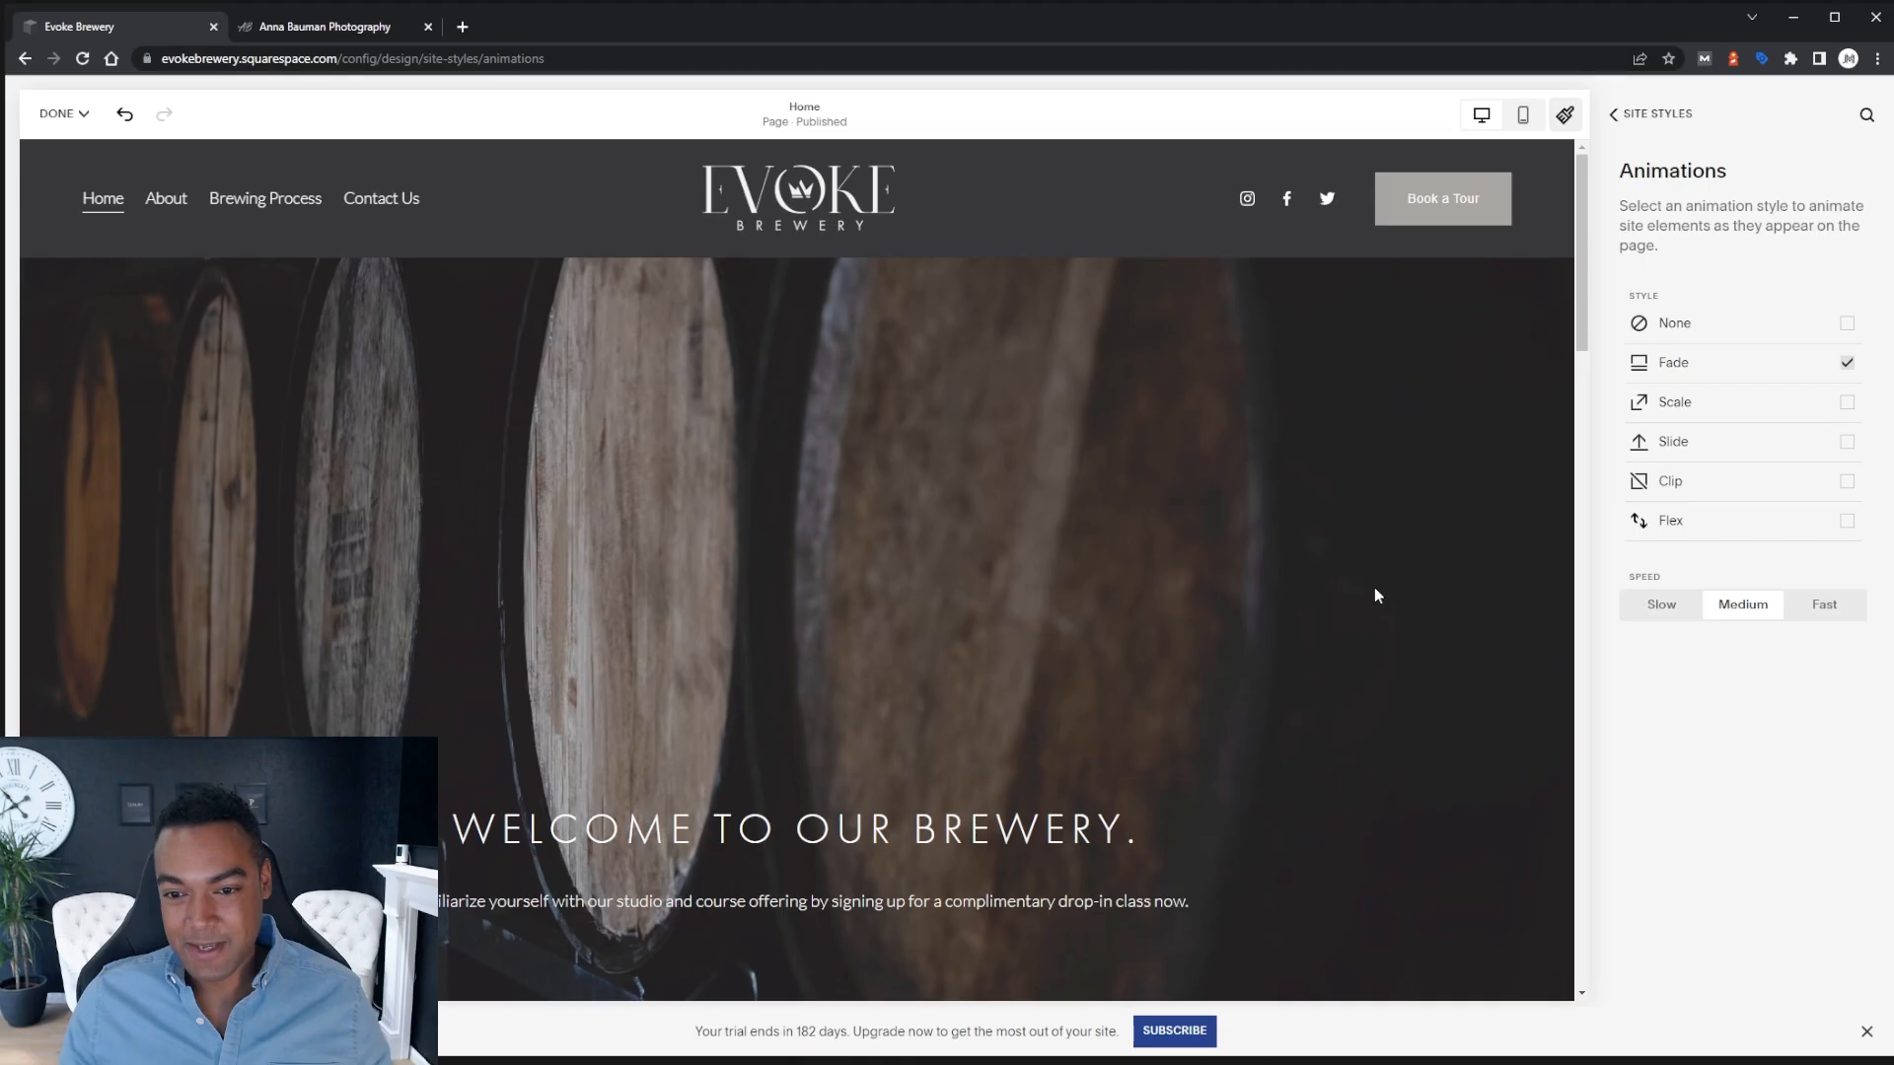
left_click(1662, 609)
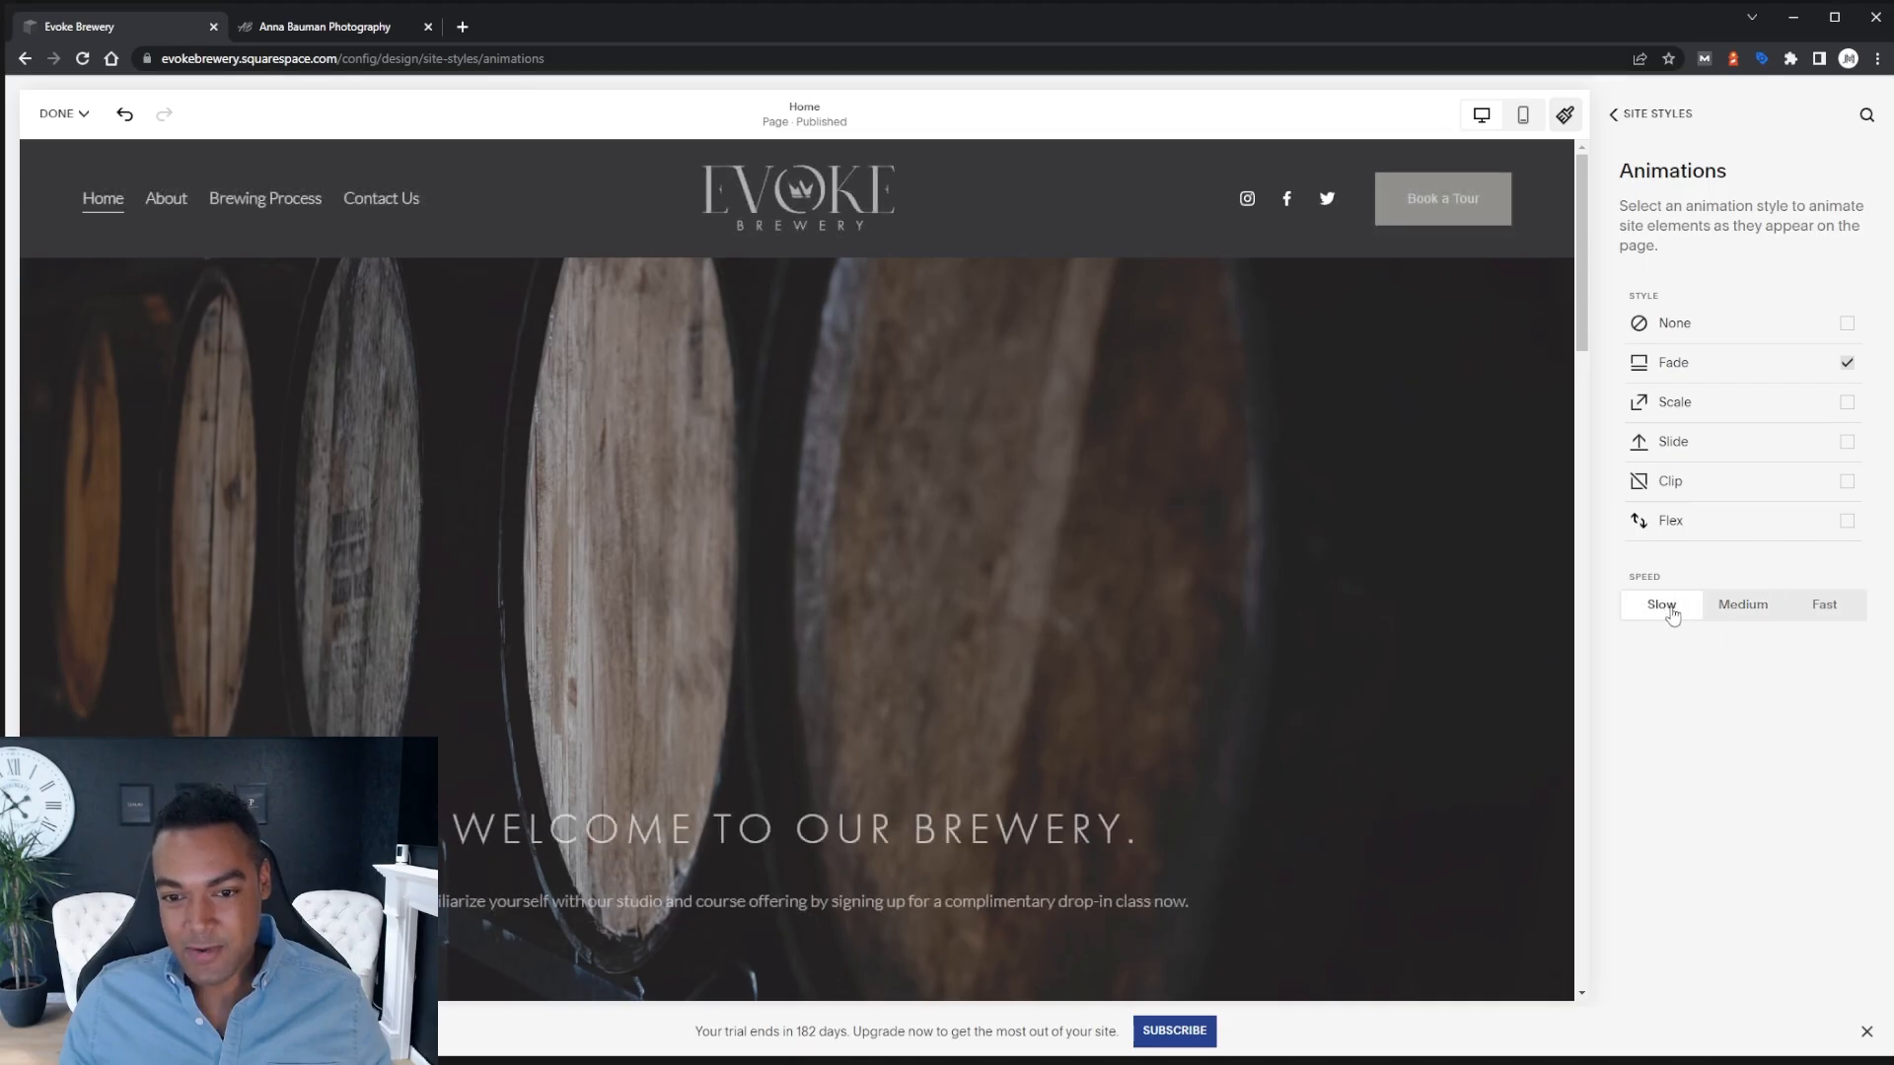
Examine how the slow Fade animation plays on the Home page's sections down to the footer, and return to the page's beginning
scroll(1115, 527, "down", 6)
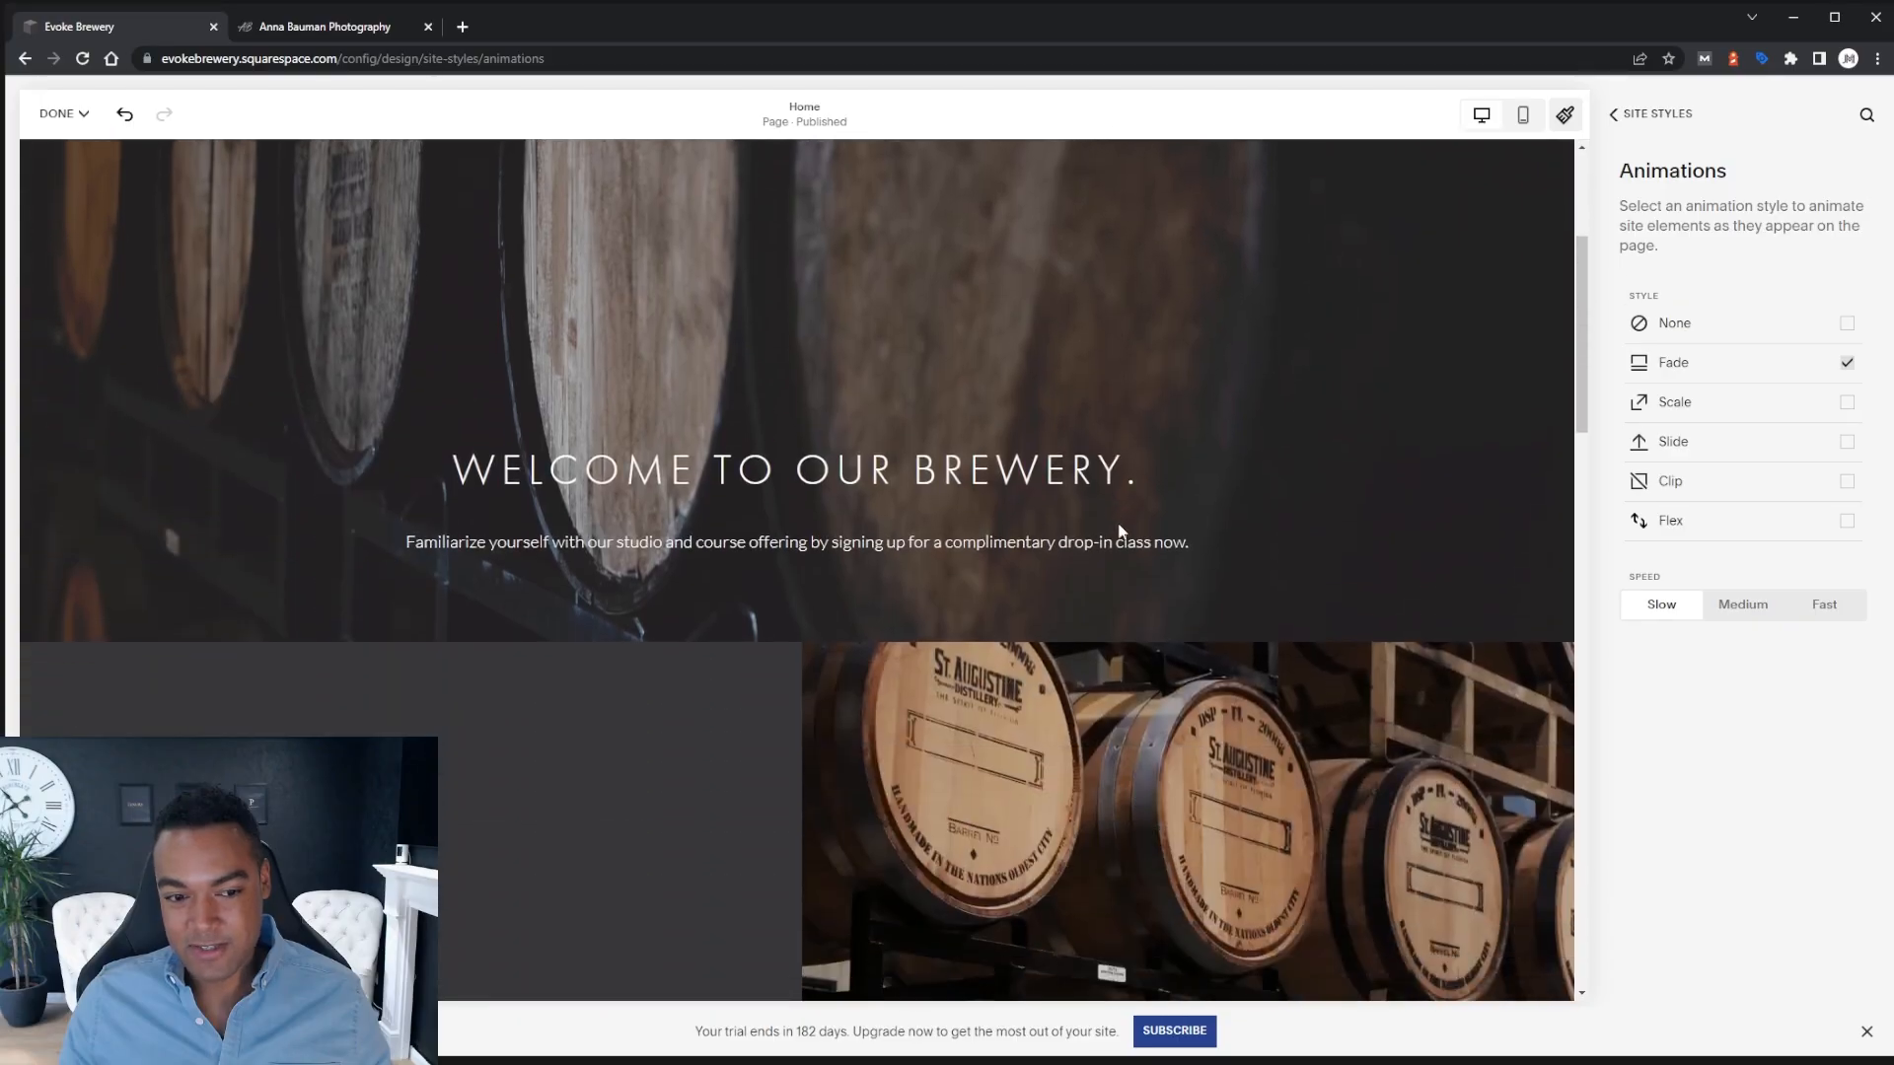
scroll(1134, 527, "down", 4)
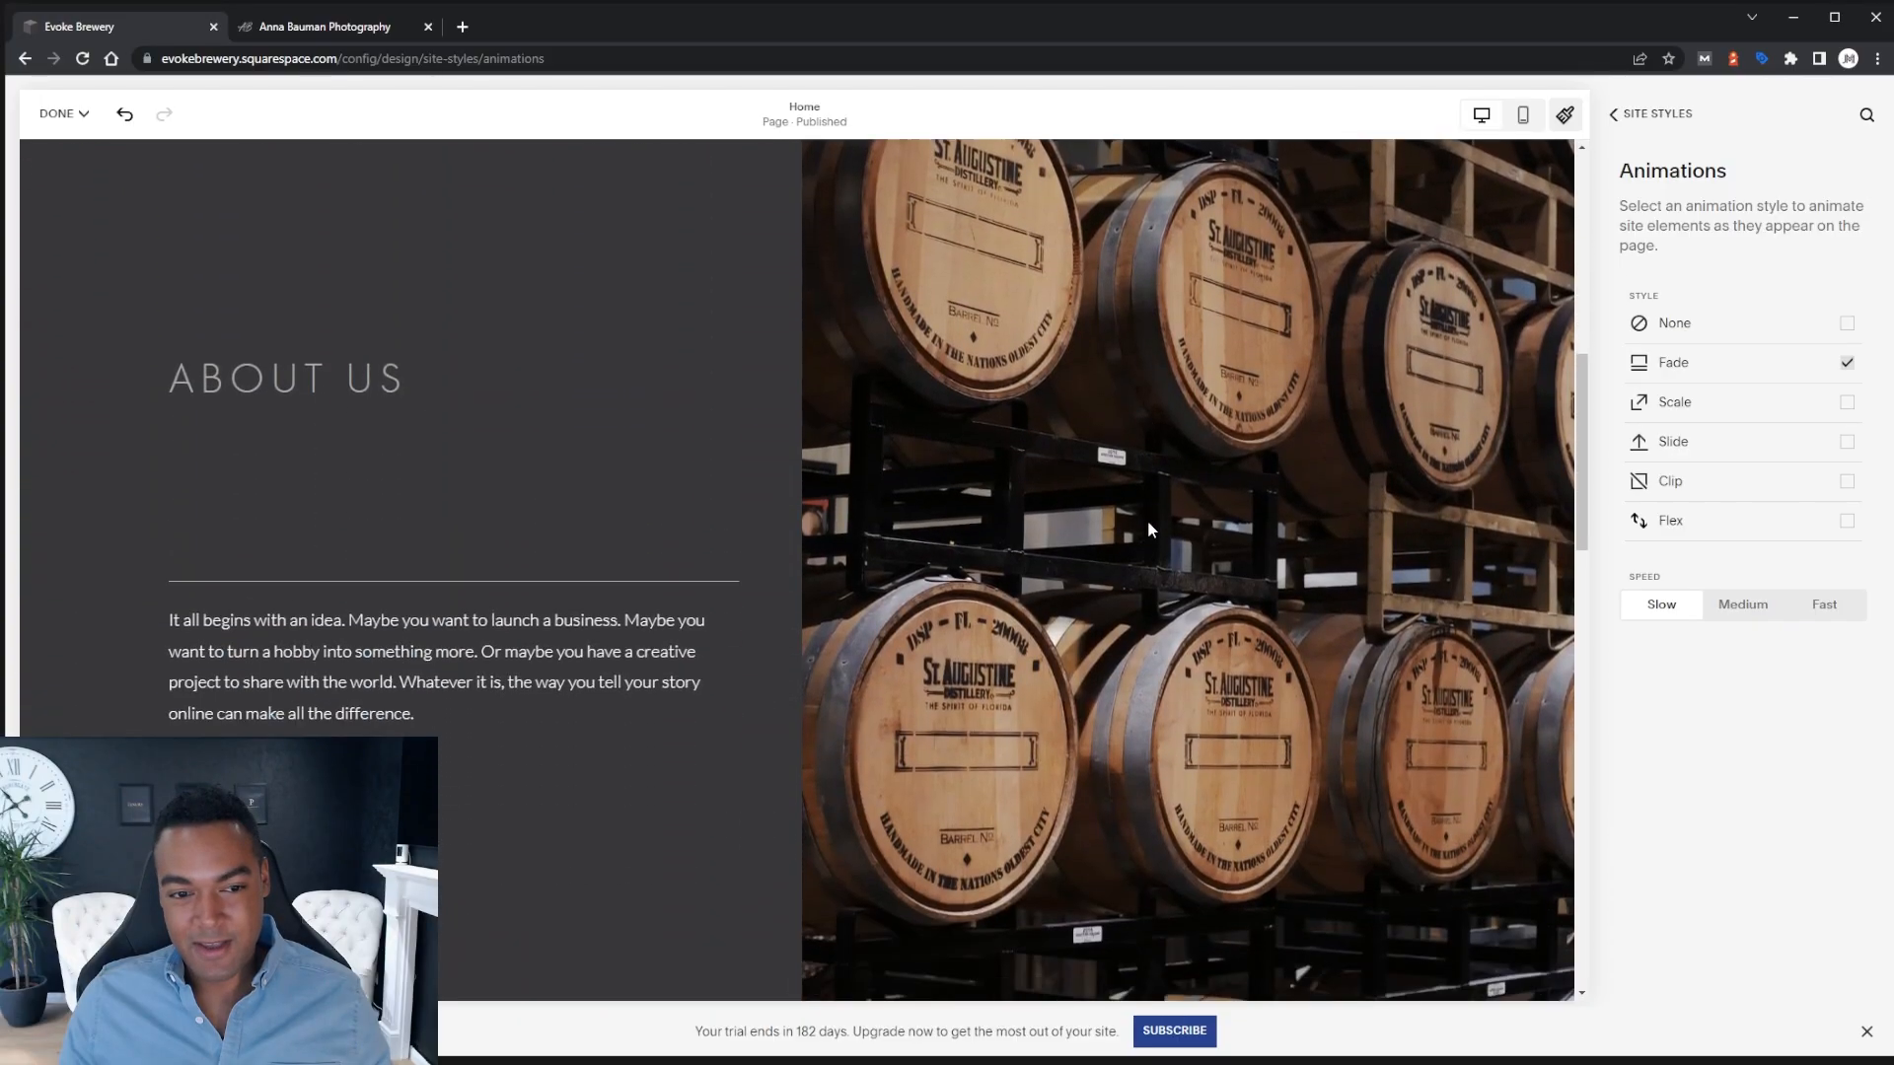
scroll(1159, 530, "down", 3)
scroll(1163, 530, "down", 1)
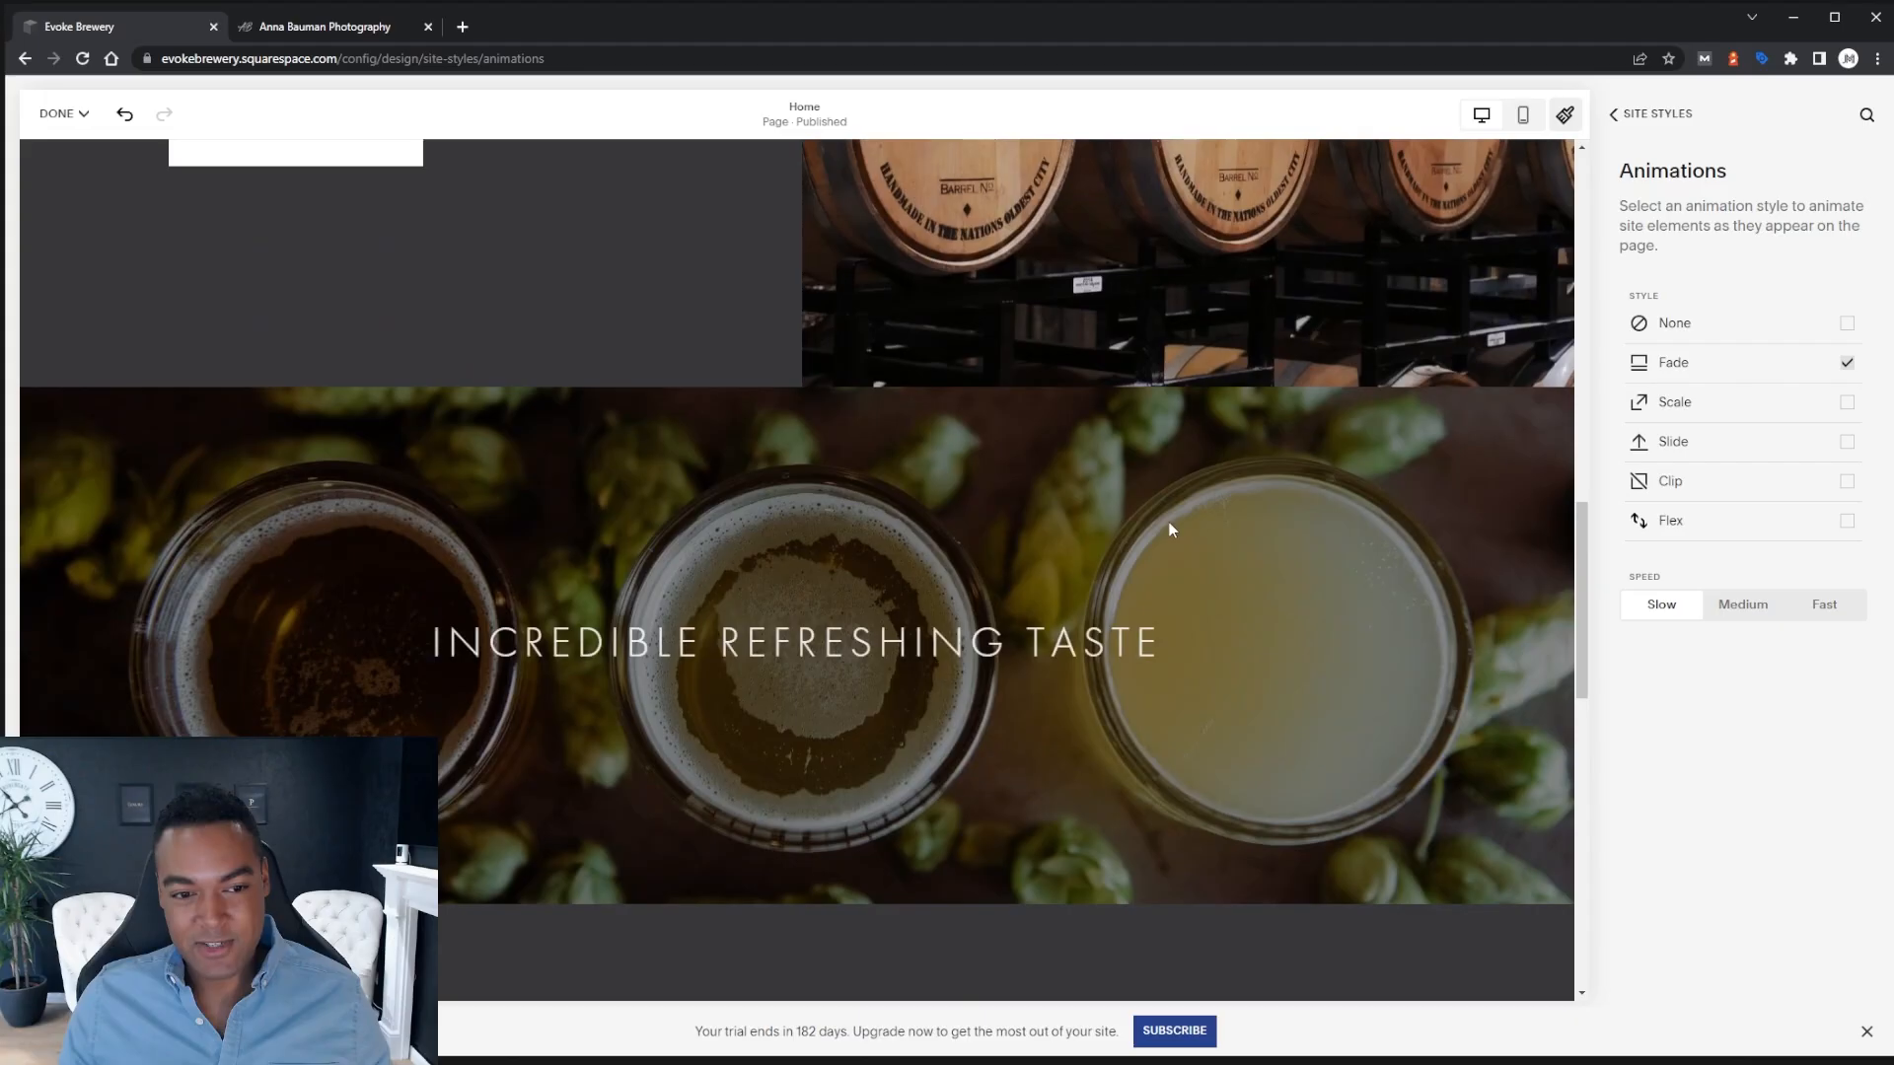
scroll(1170, 529, "down", 6)
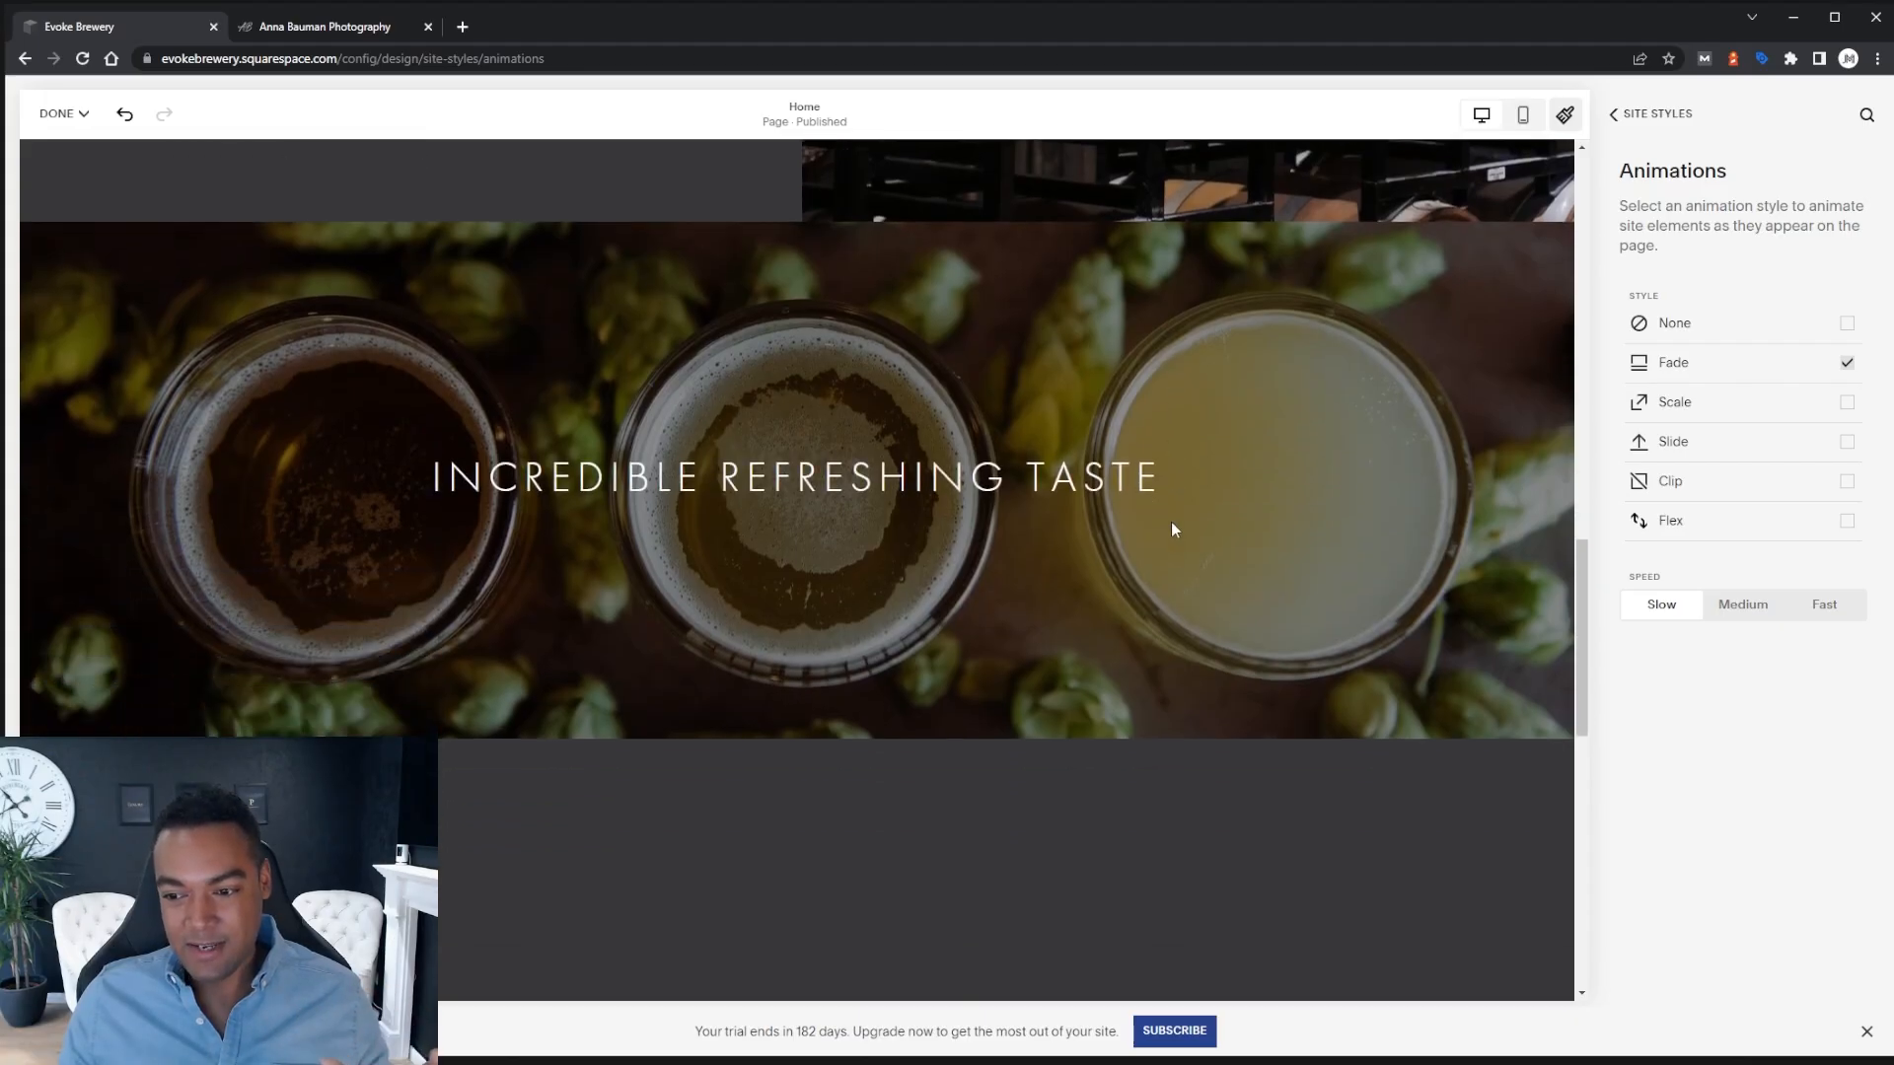
scroll(1089, 522, "down", 7)
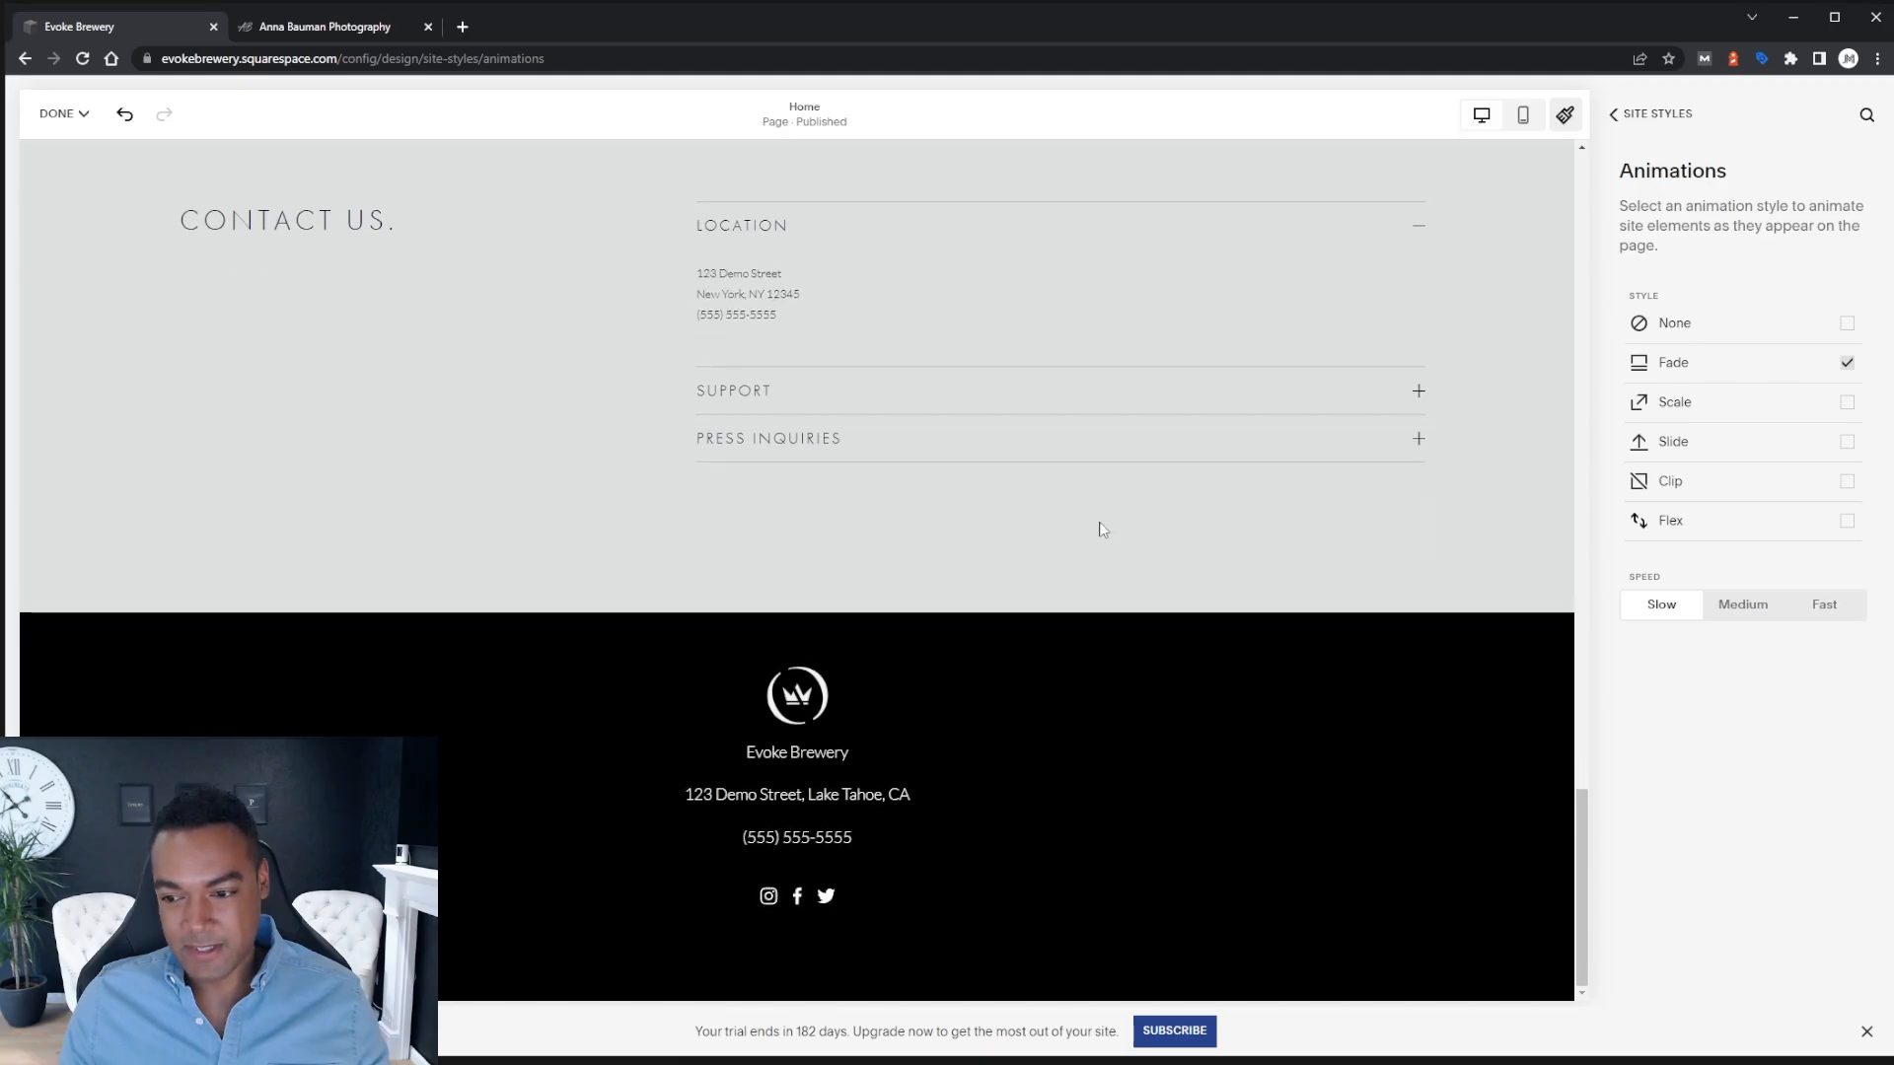
scroll(1102, 530, "up", 20)
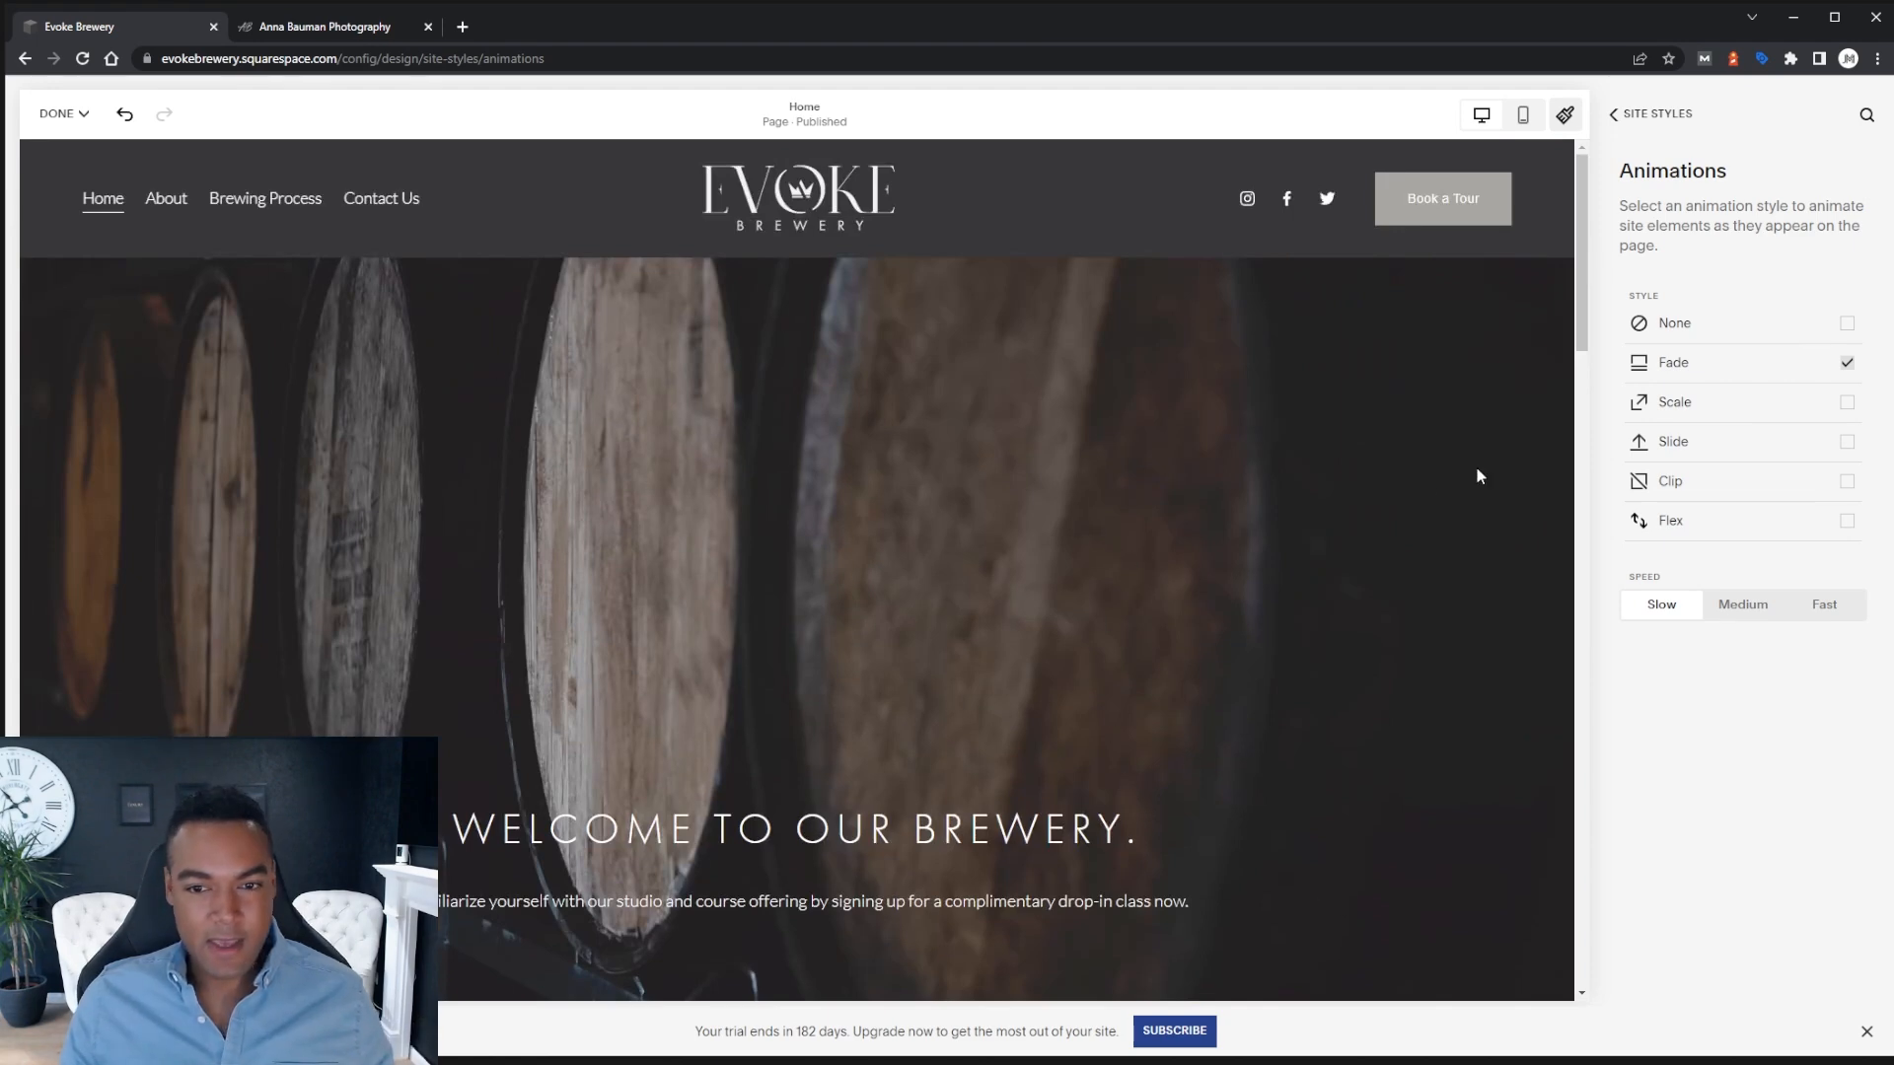
Change the site-wide animation style to Scale and preview it on the Home page's welcome and About Us sections
left_click(1845, 410)
scroll(1308, 488, "down", 2)
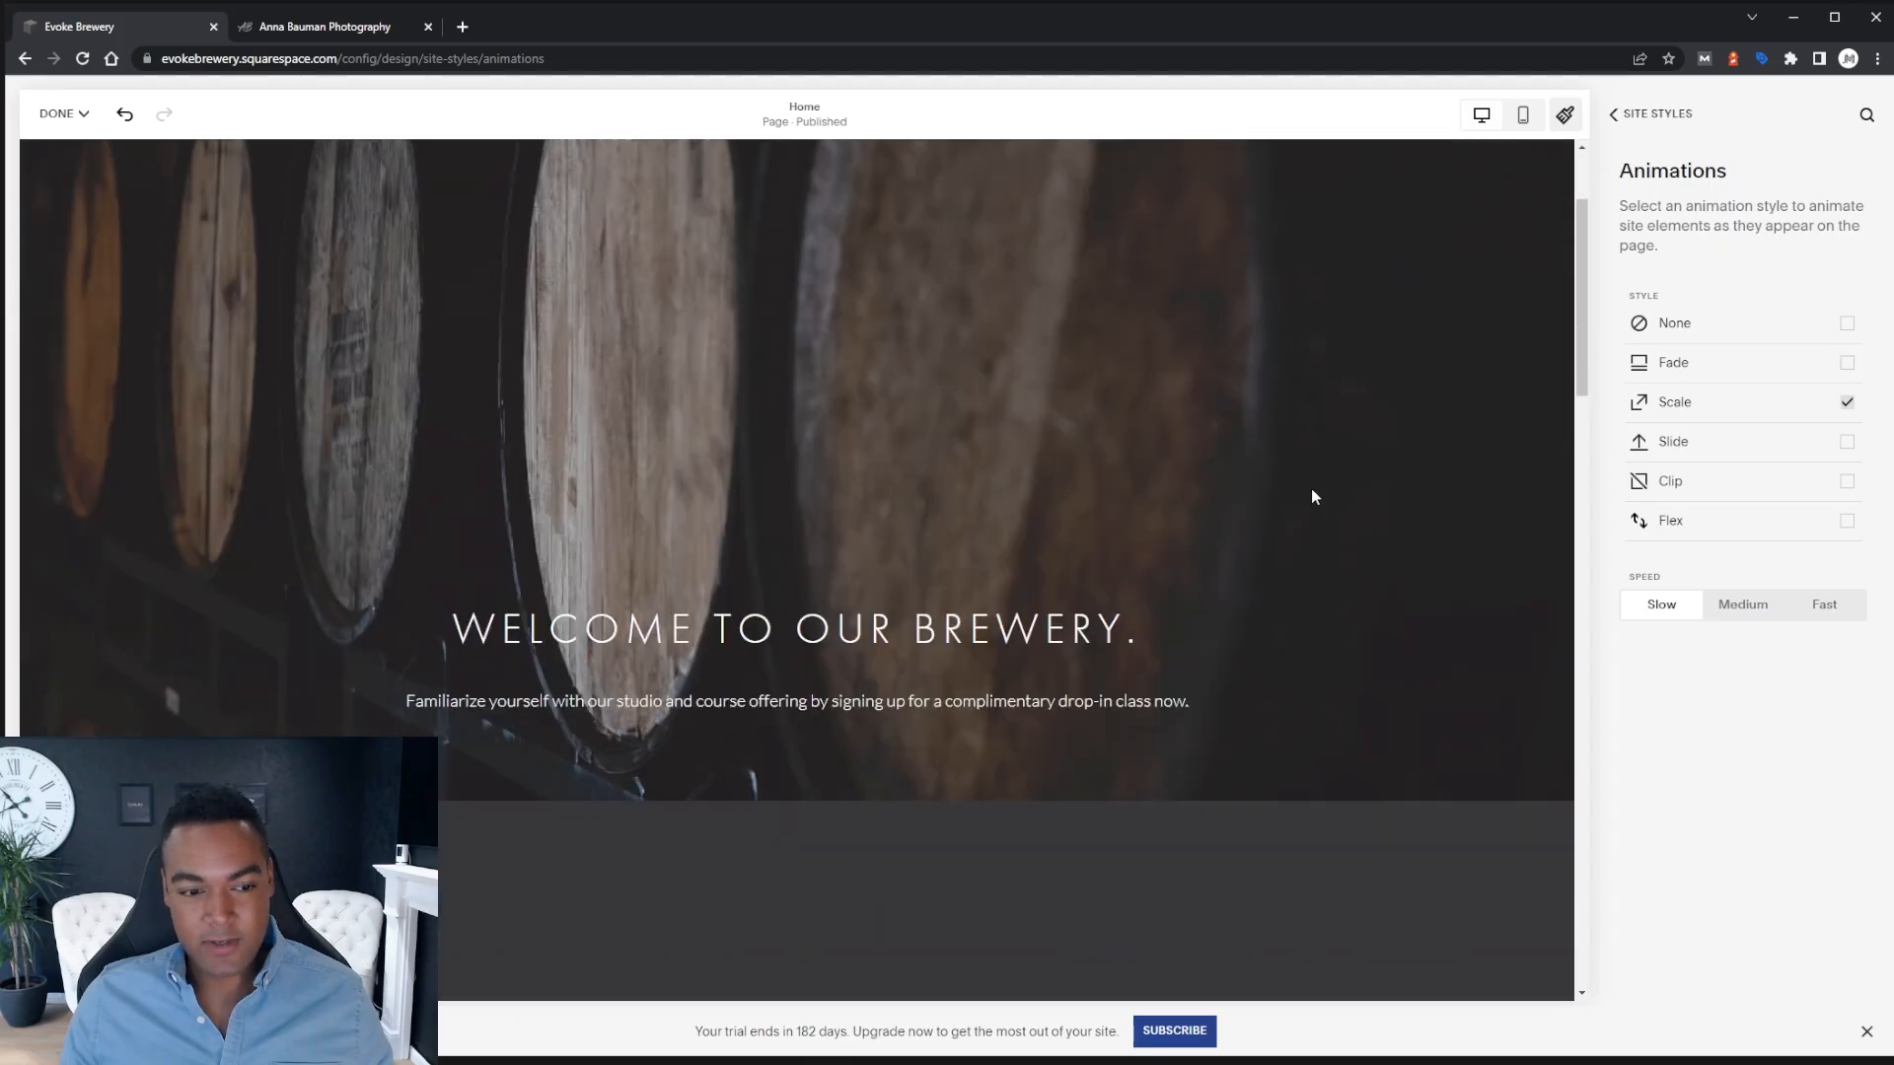
scroll(1311, 490, "down", 8)
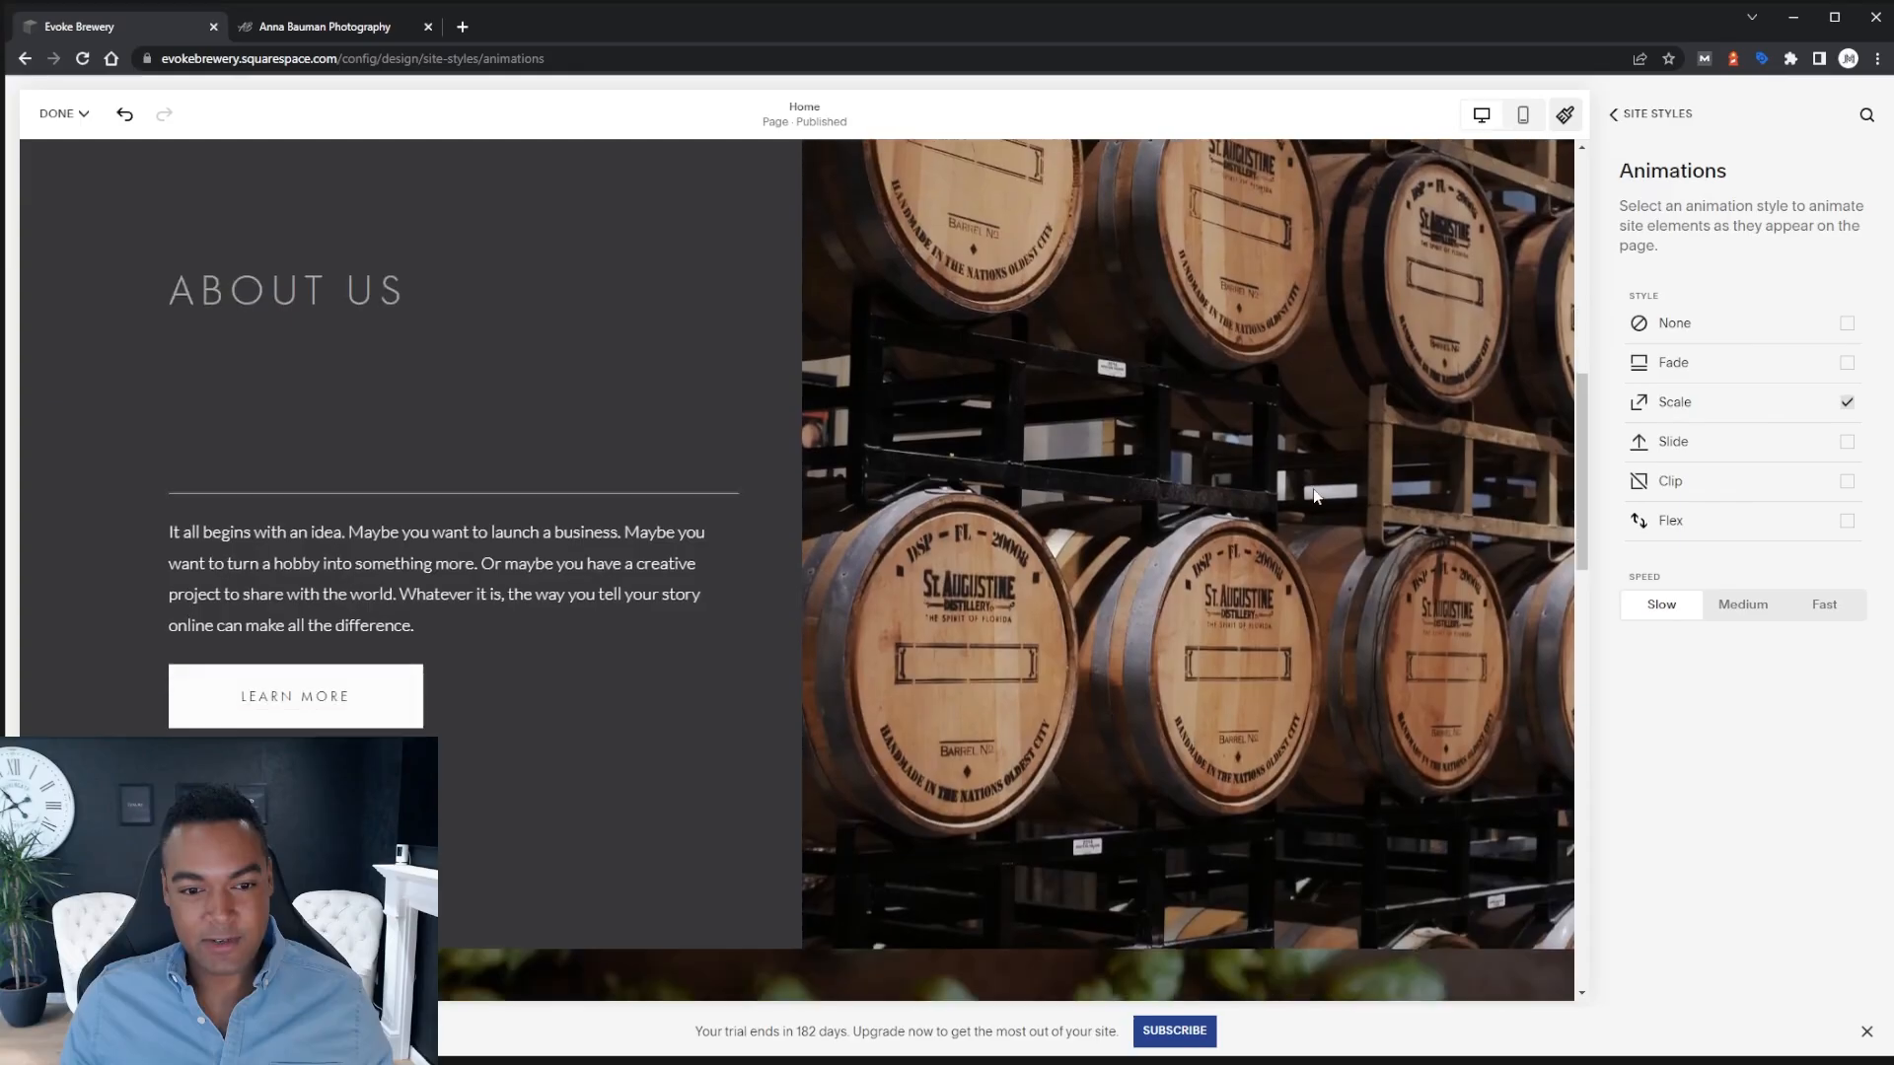
Preview the Scale animation on the Home page's remaining sections below About Us and return to the page's beginning
scroll(1317, 490, "down", 6)
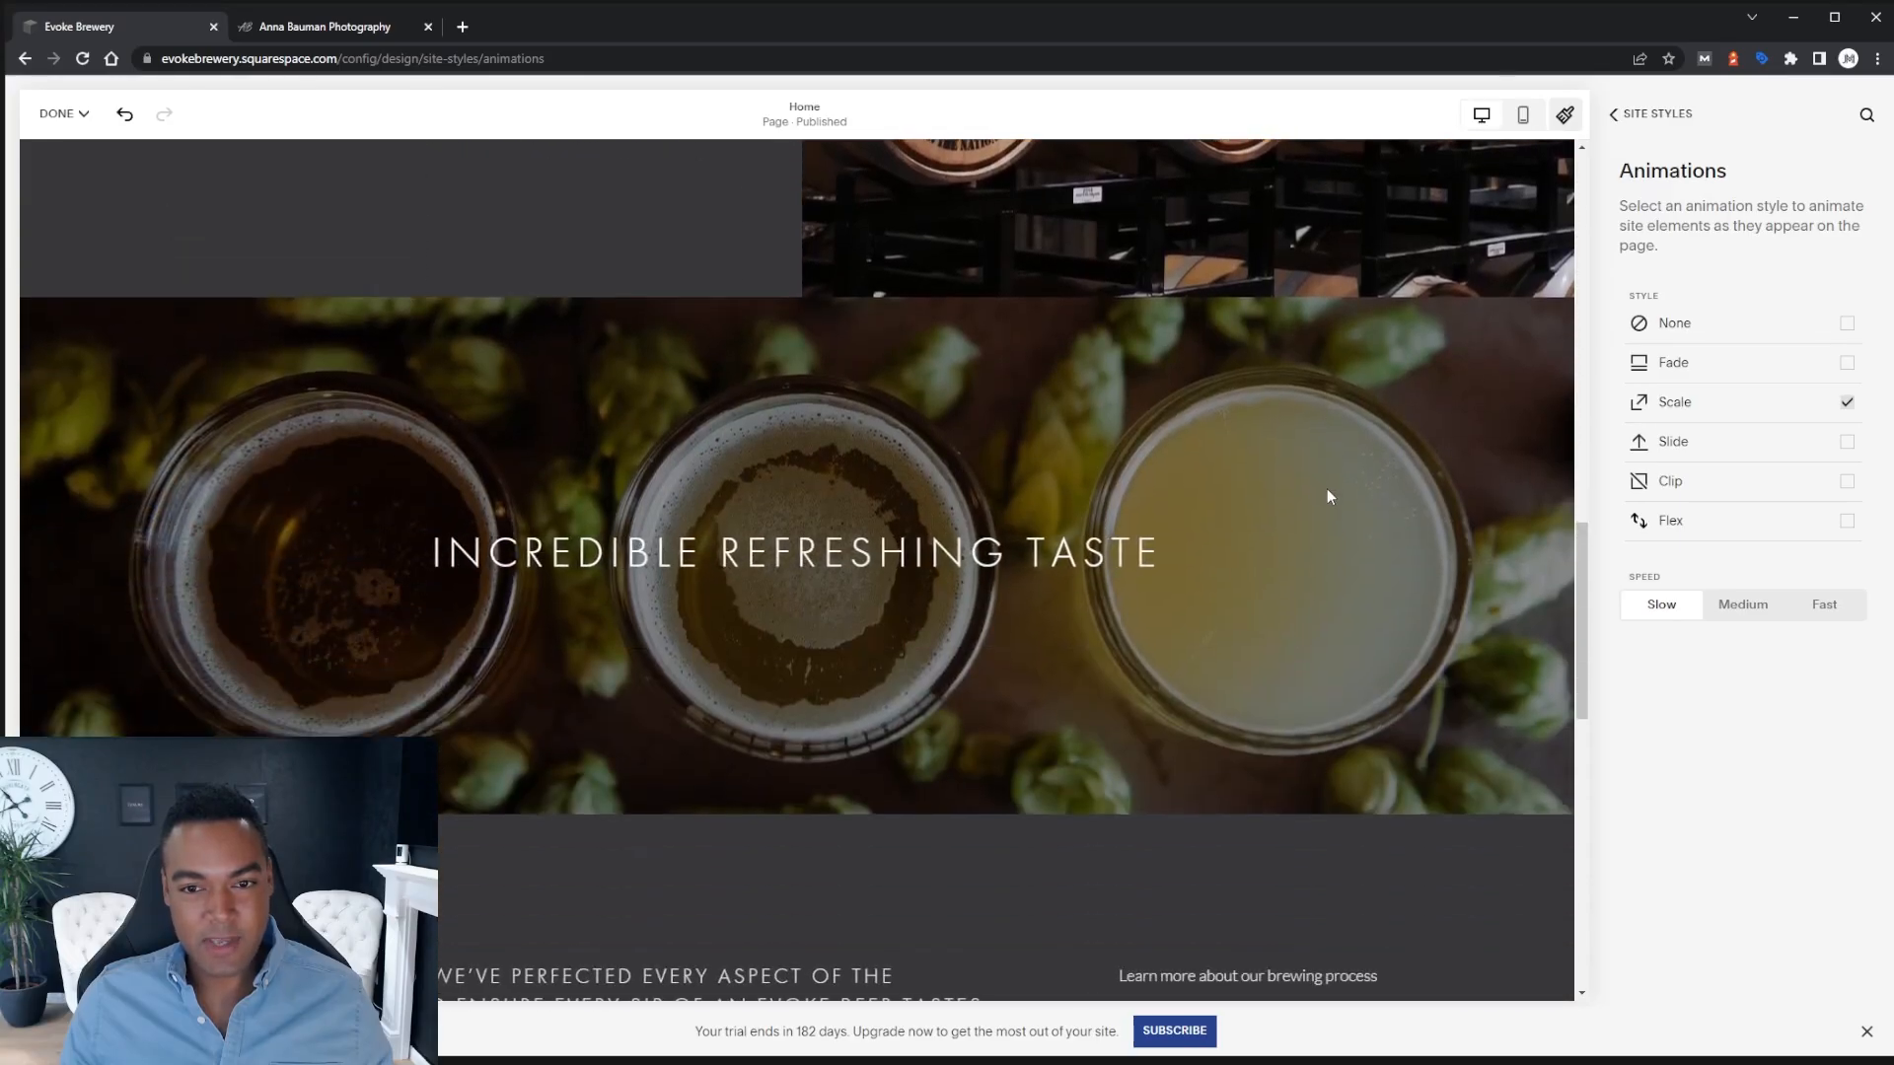
scroll(1331, 493, "down", 5)
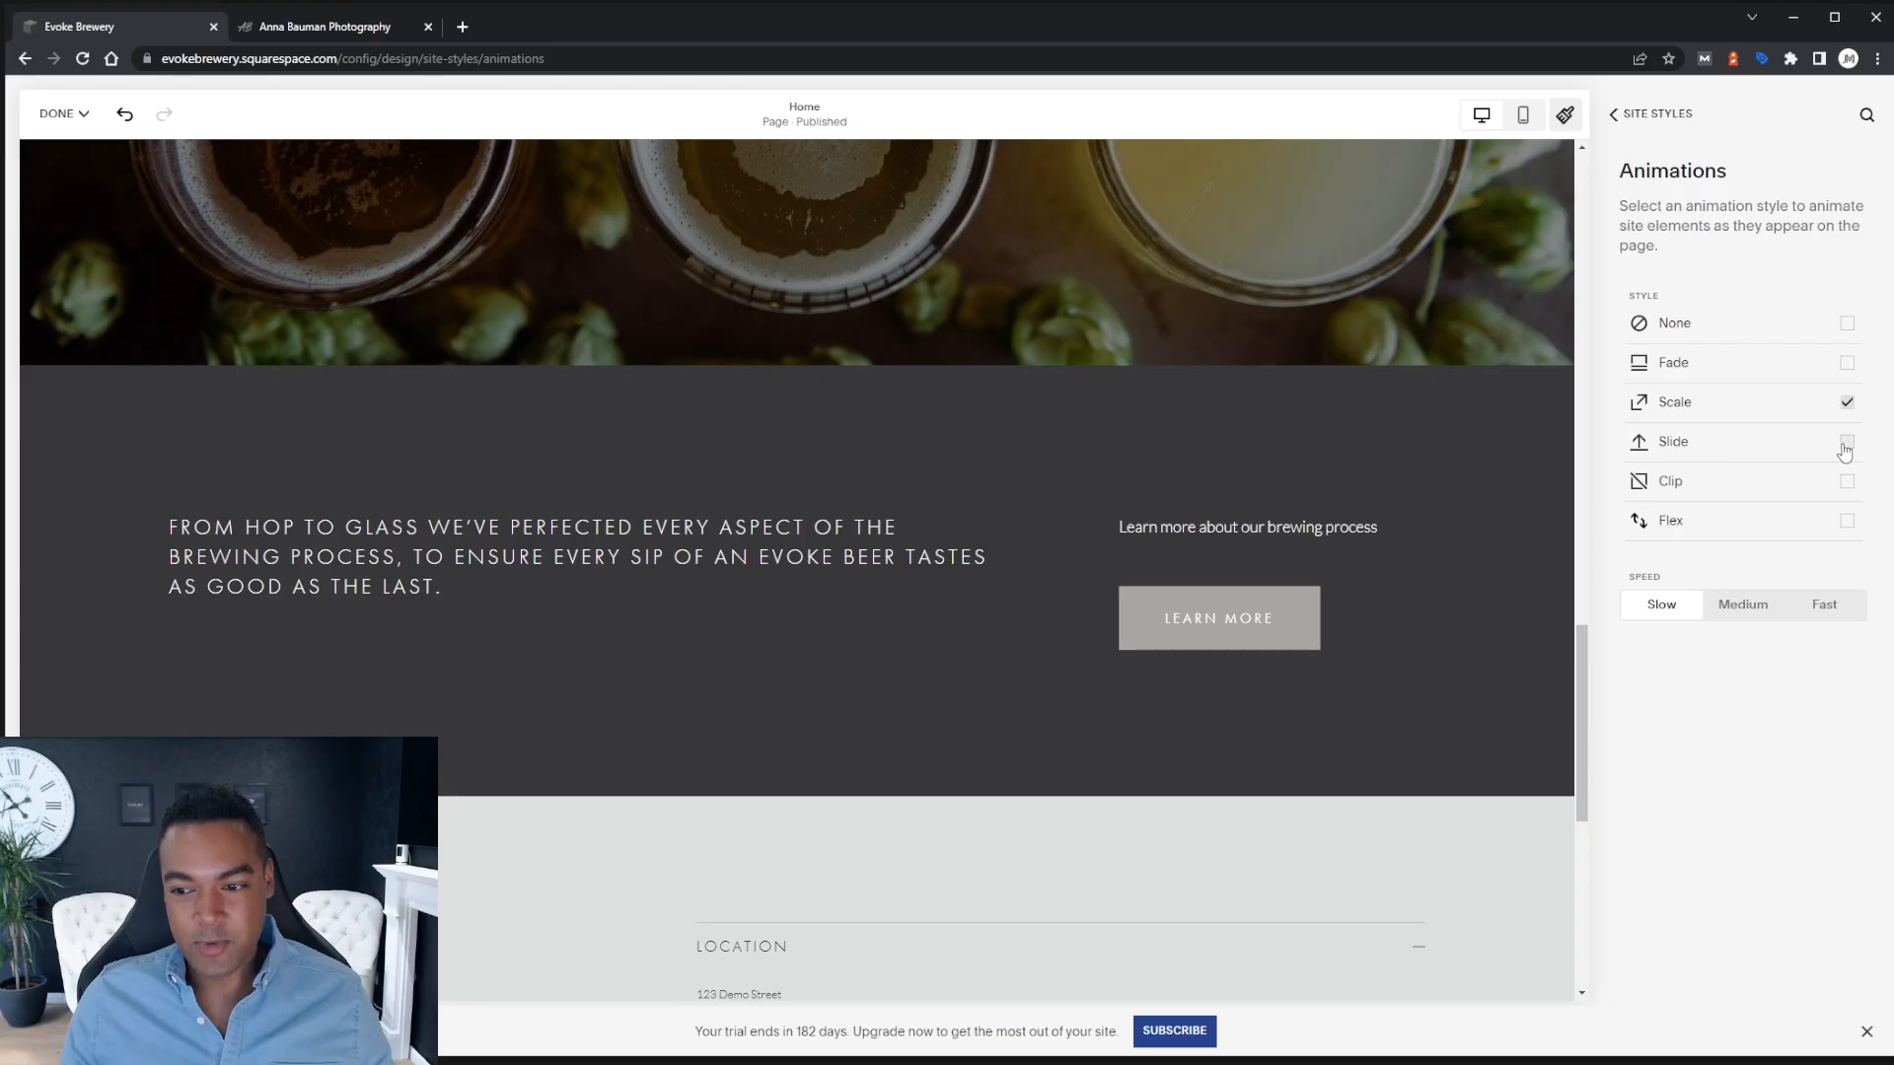
scroll(1215, 484, "up", 15)
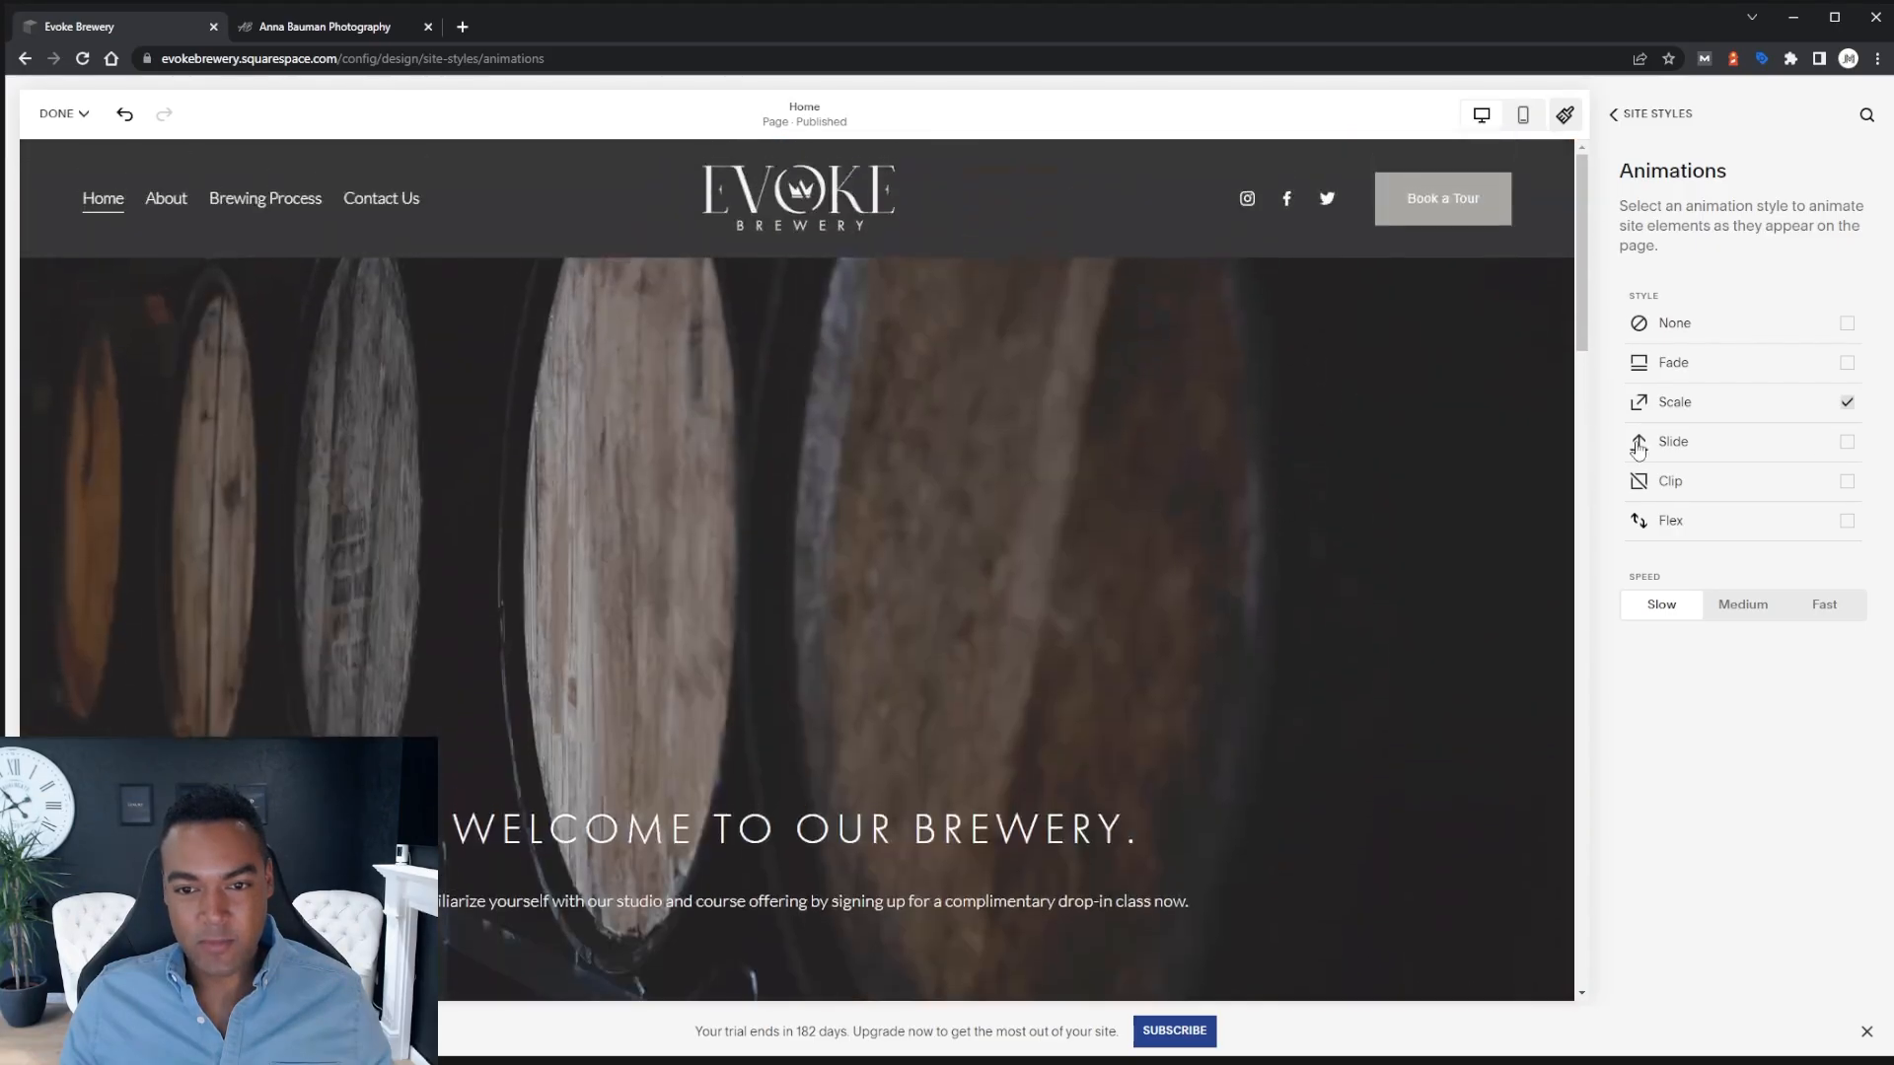
Change the site-wide animation style to Slide and preview it on the Home page's sections down to Contact Us
left_click(1846, 442)
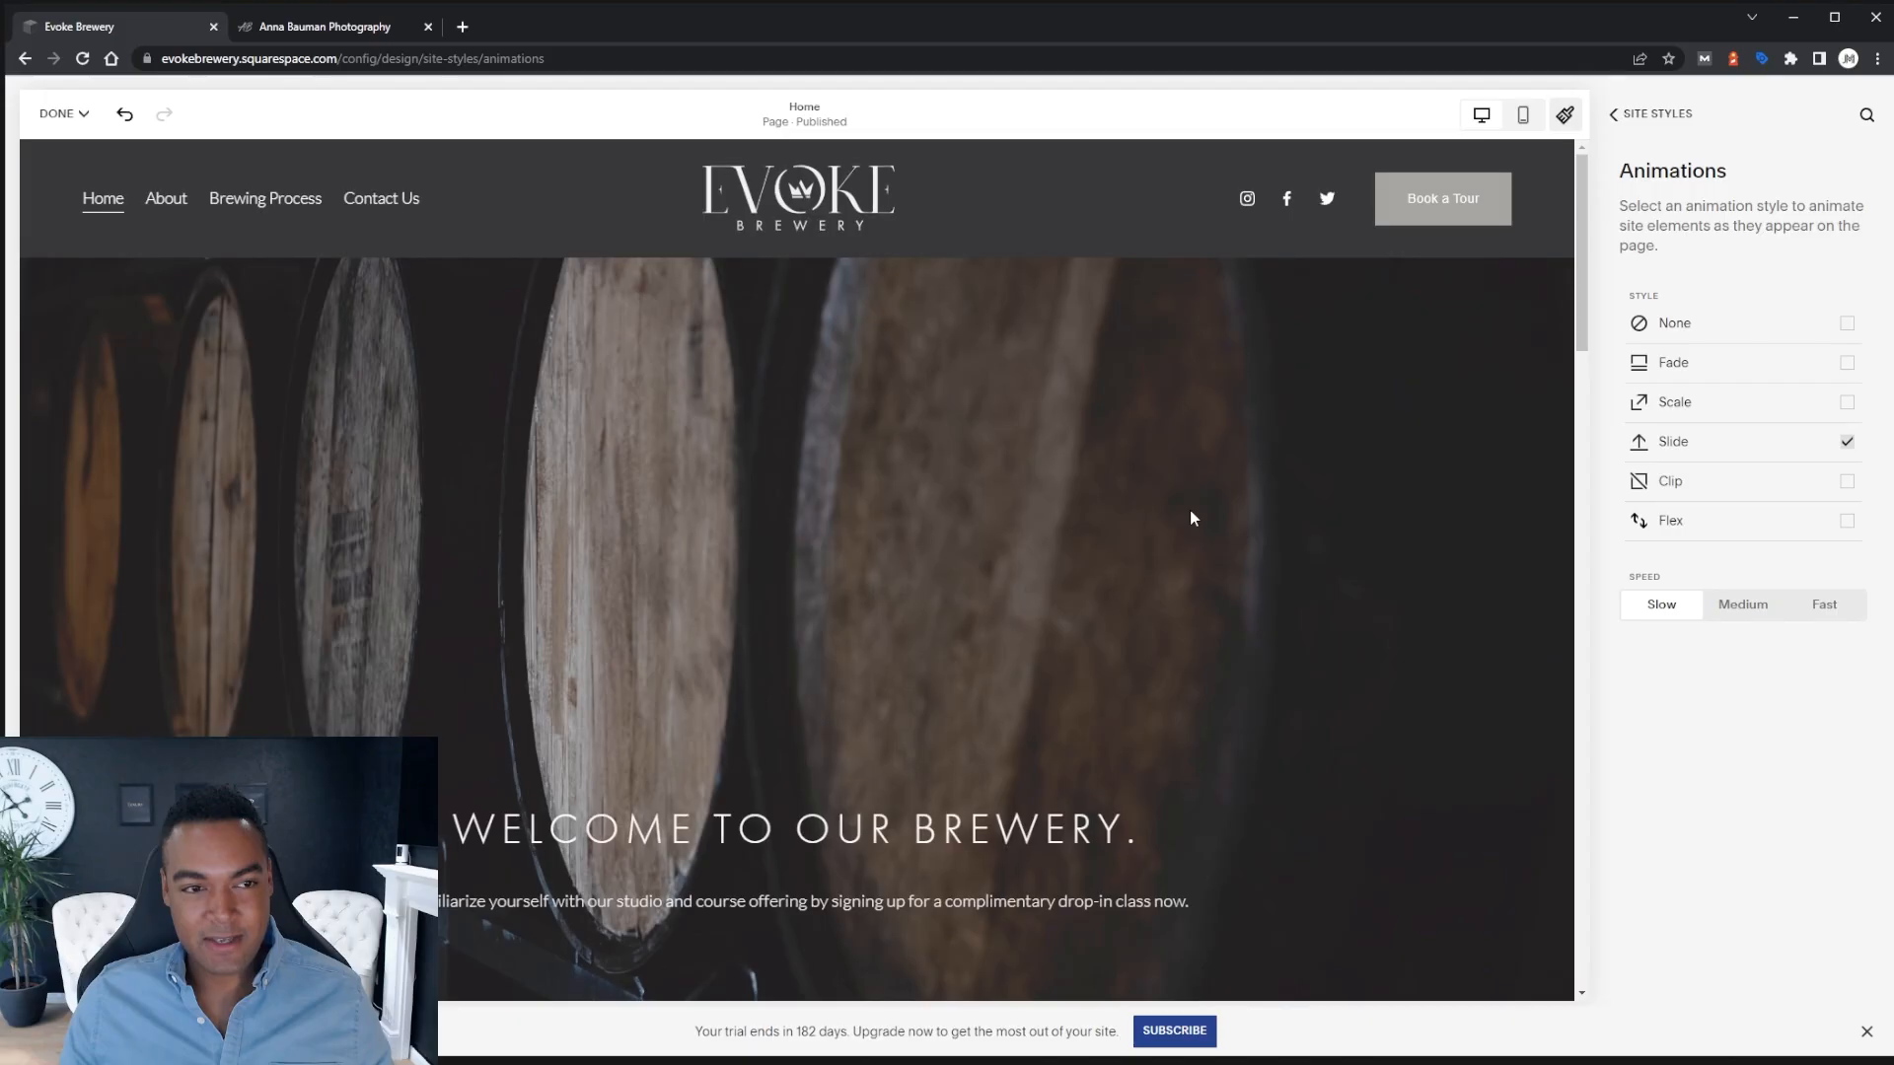
scroll(1190, 511, "down", 2)
scroll(1192, 511, "down", 10)
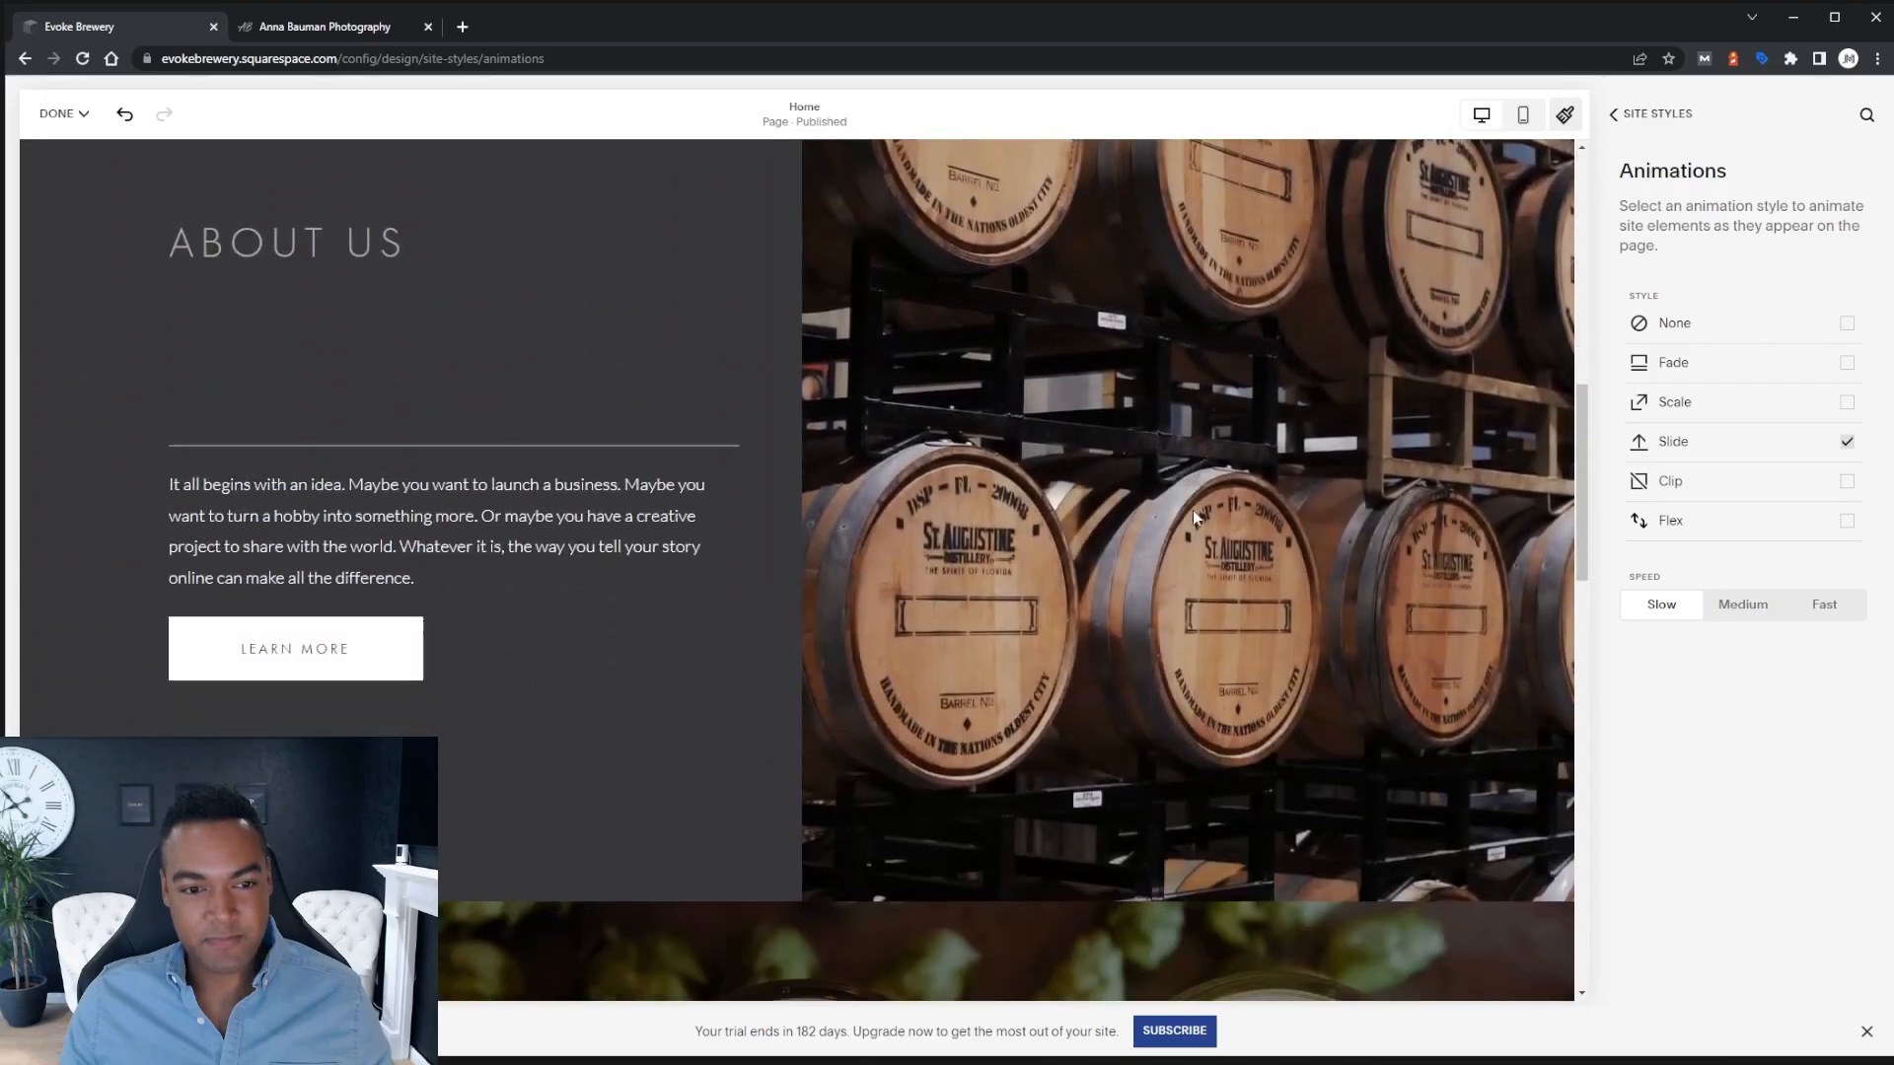
scroll(1194, 513, "down", 10)
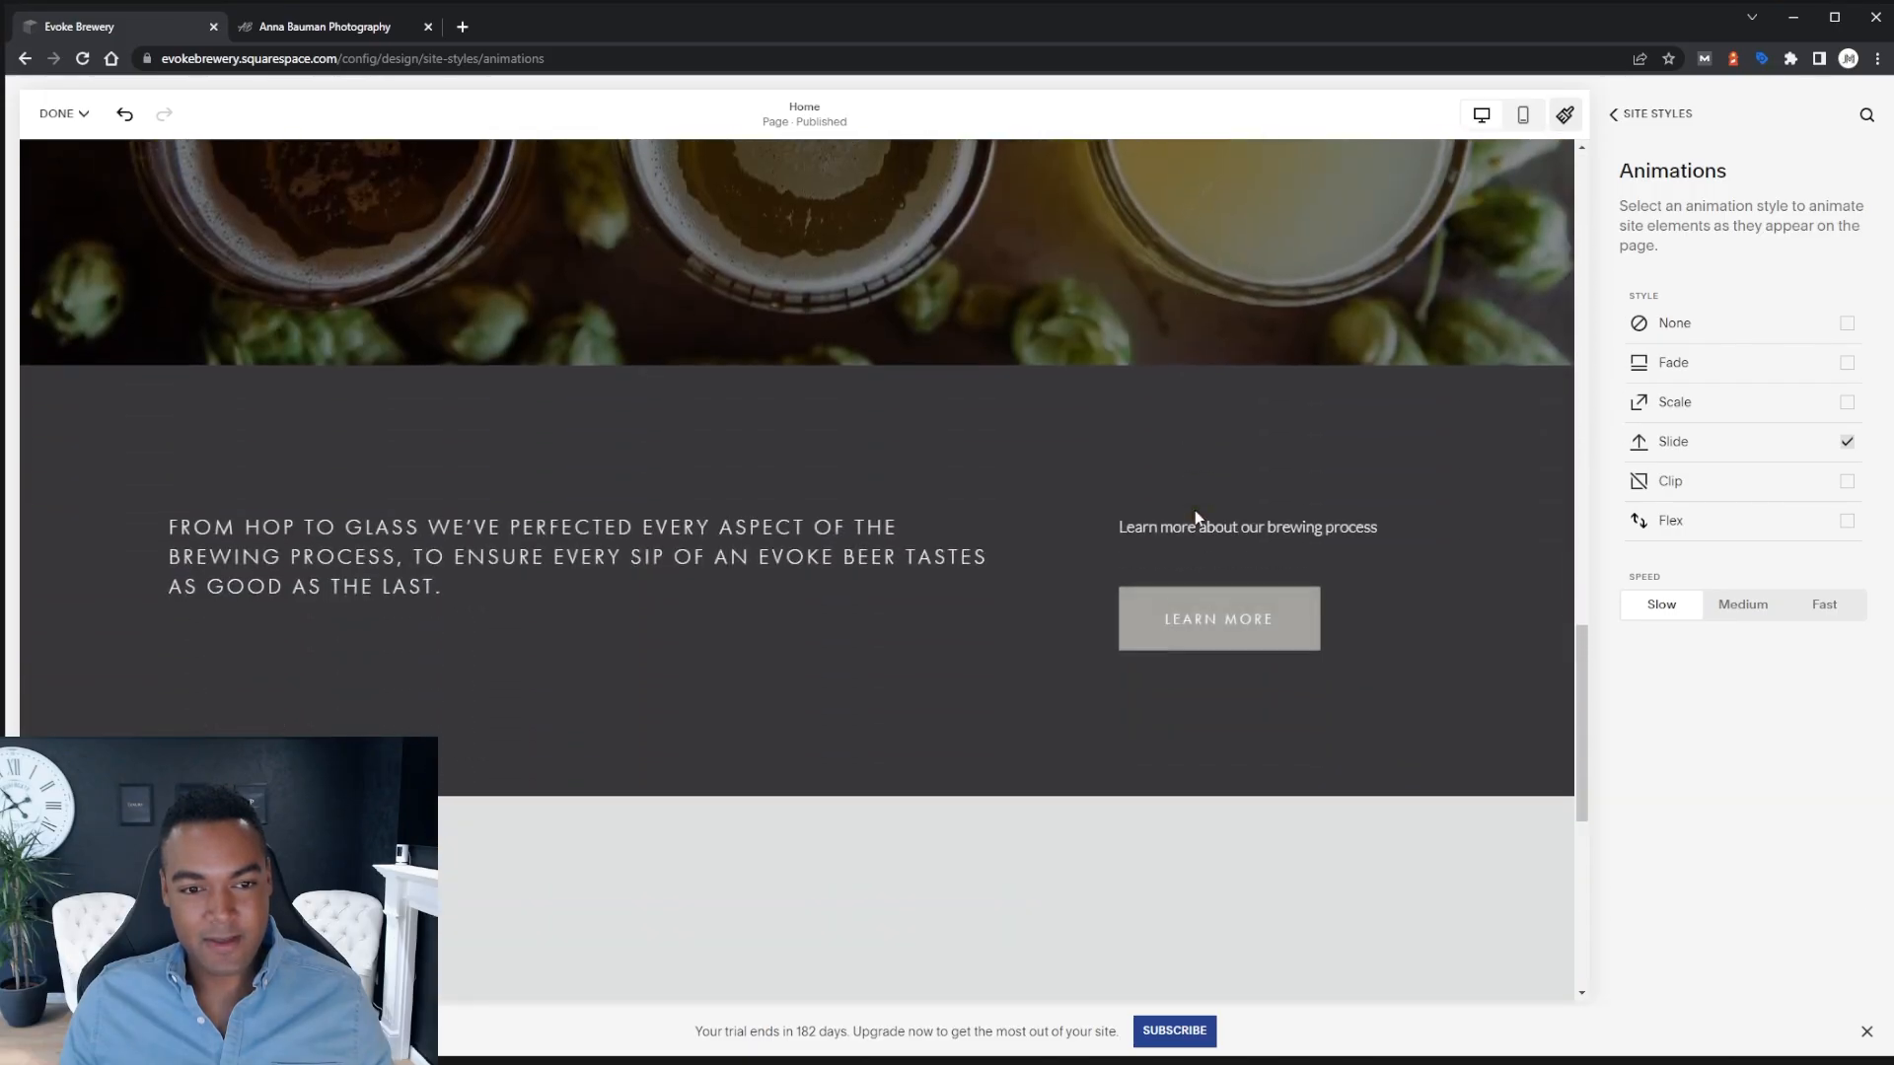
scroll(1196, 520, "down", 1)
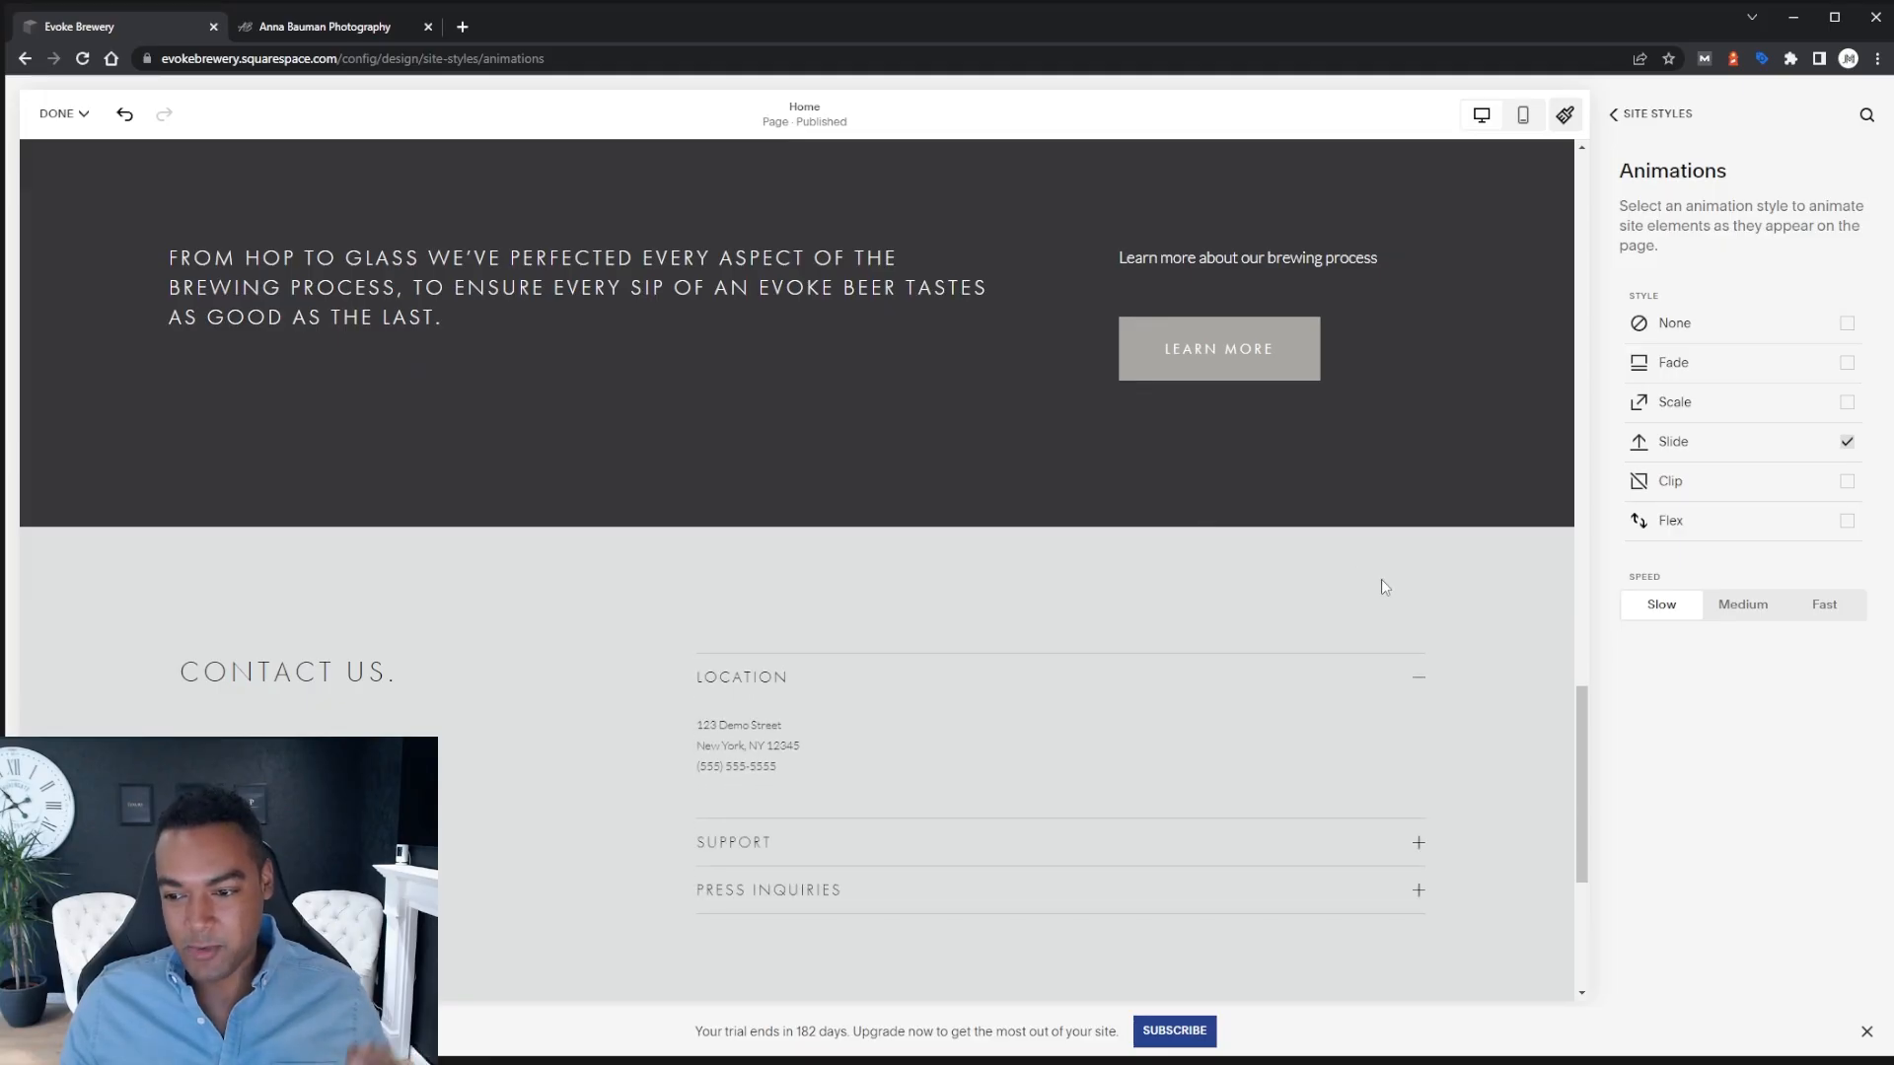
scroll(1257, 500, "up", 15)
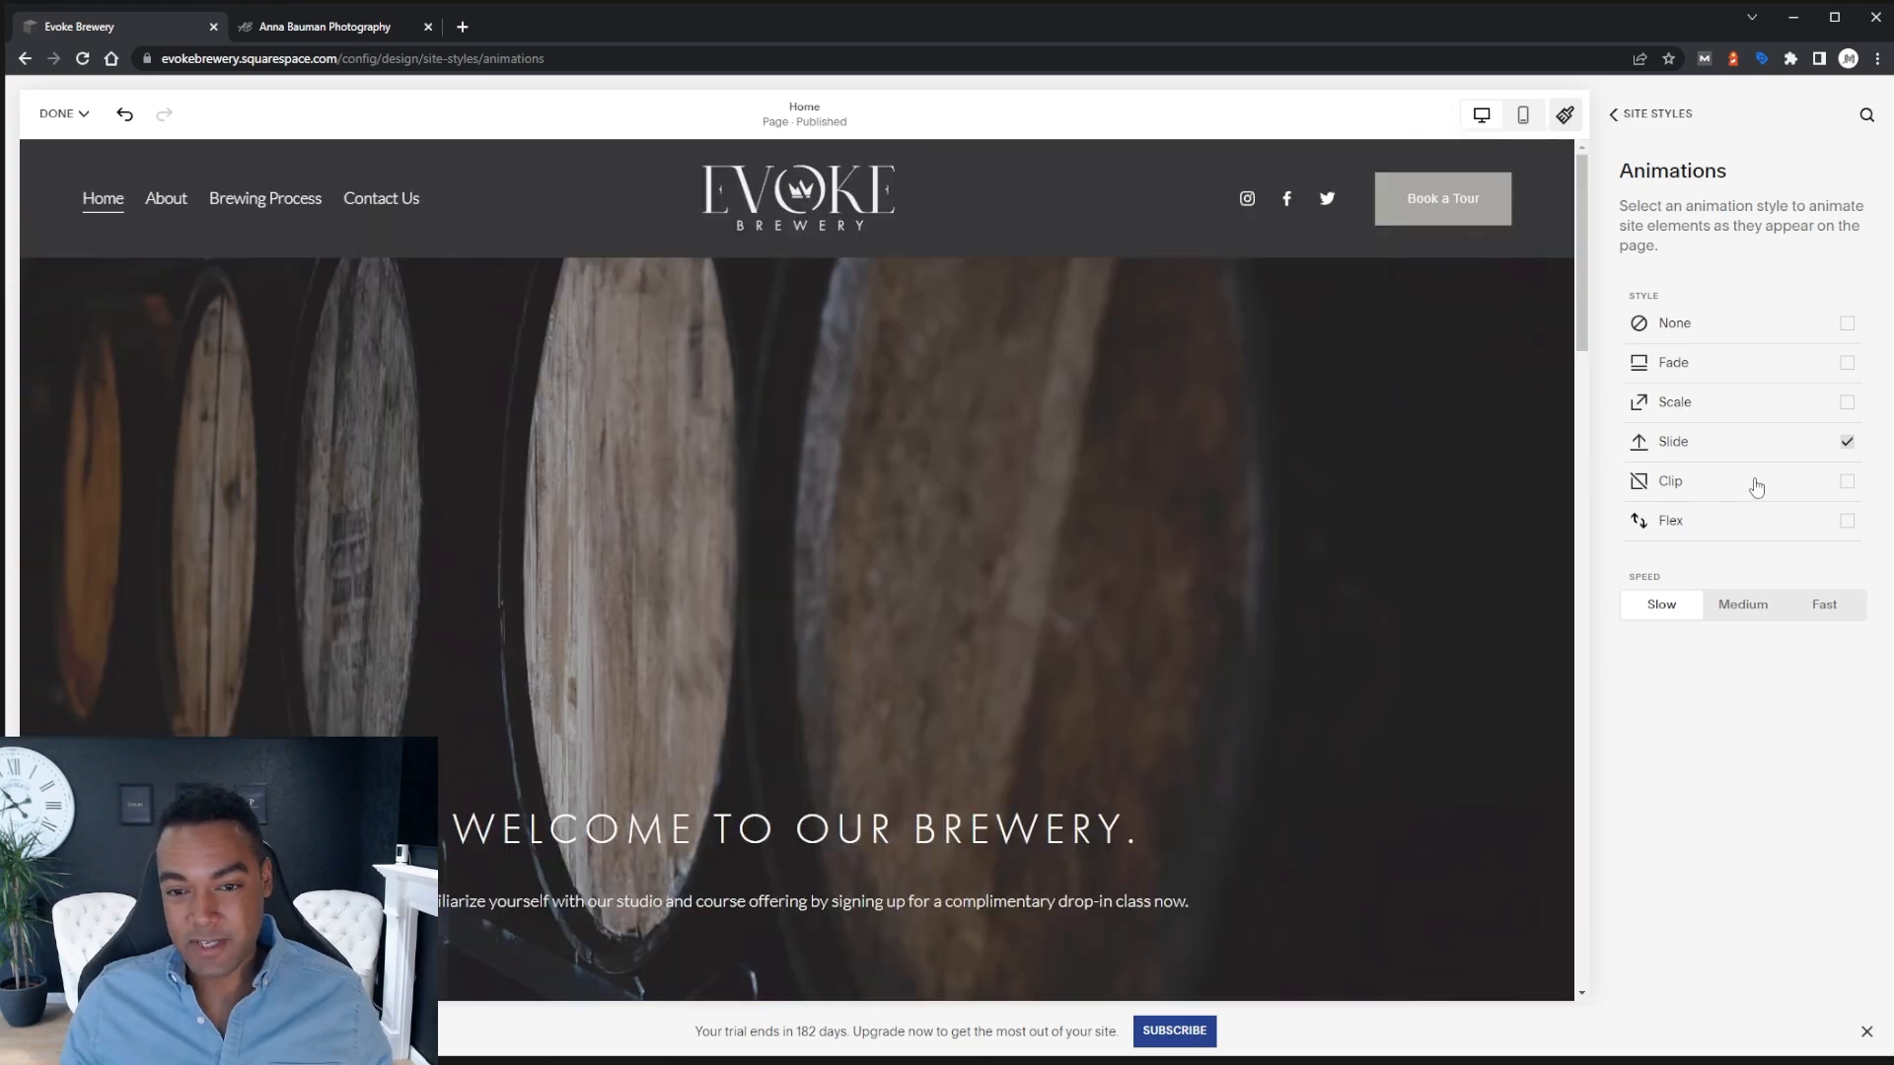
Try the Clip animation style, set the site-wide style to Flex instead and leave the Site Styles
left_click(1843, 483)
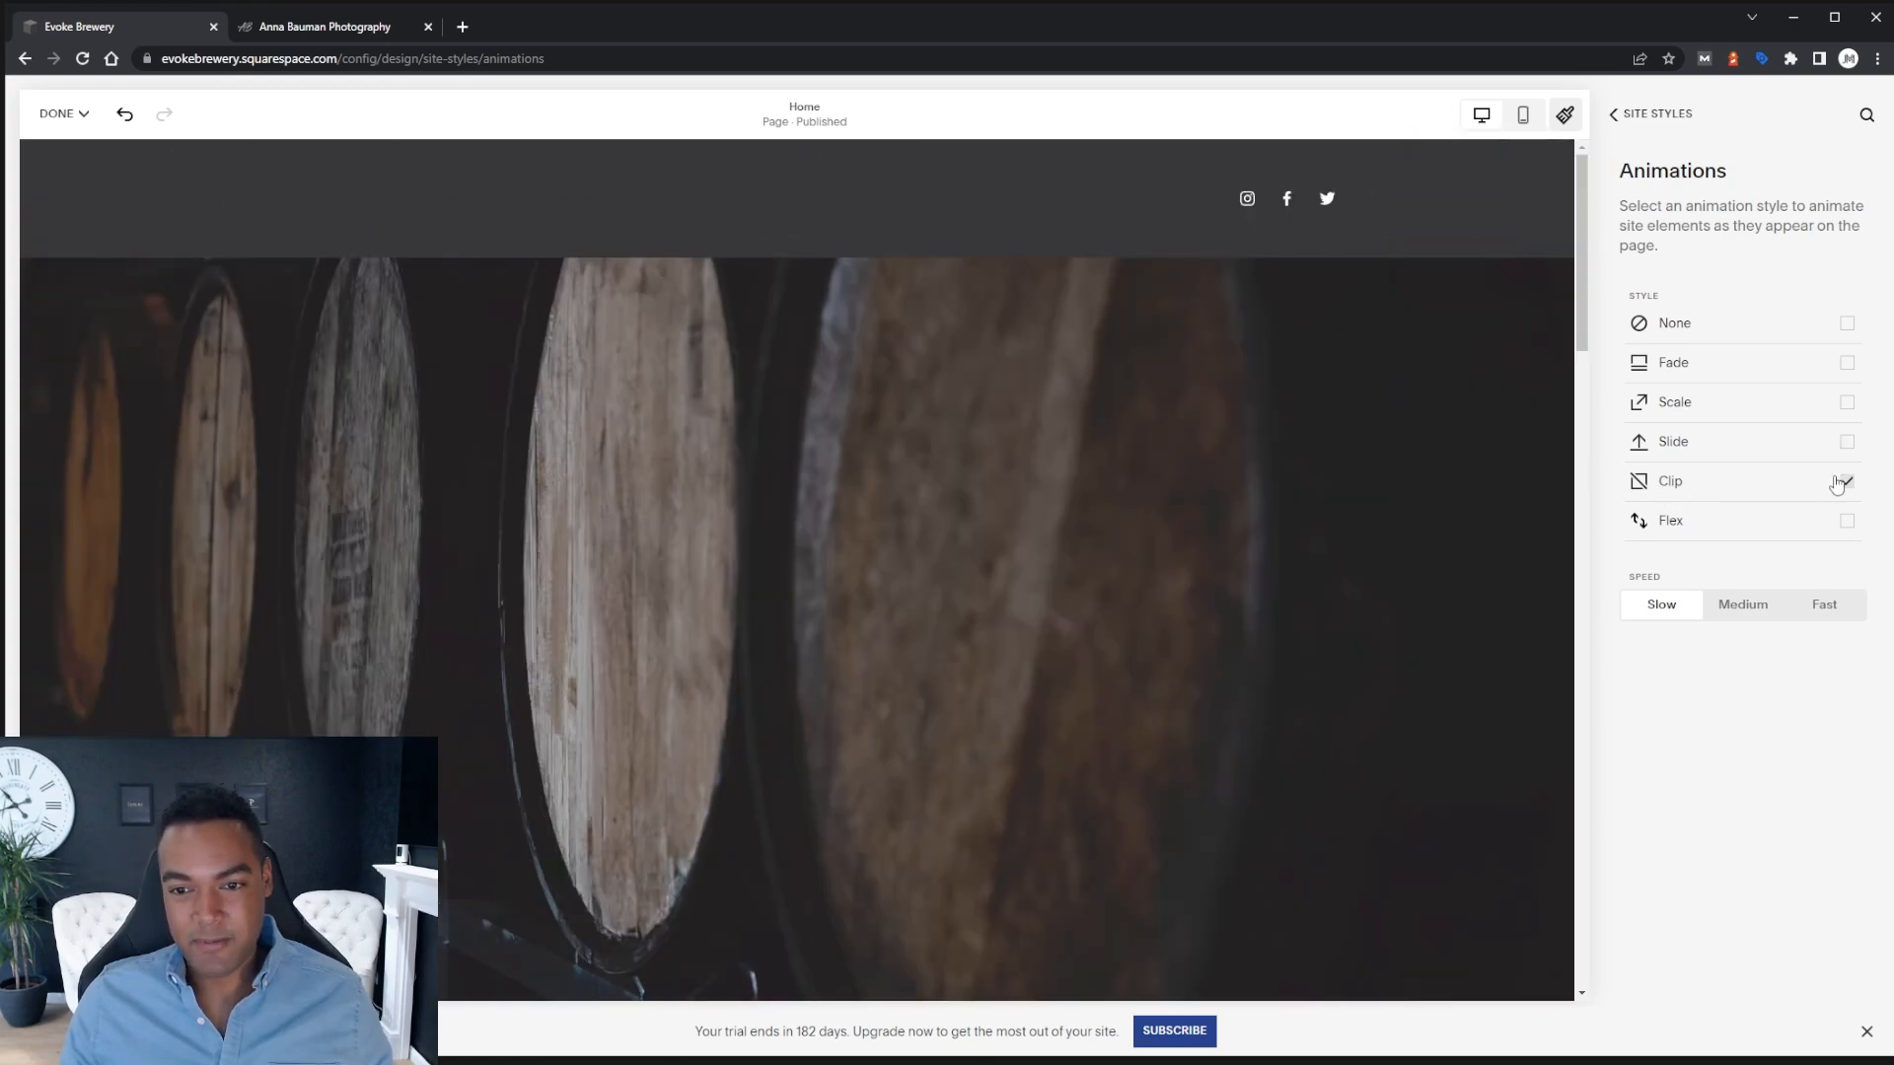
left_click(1844, 523)
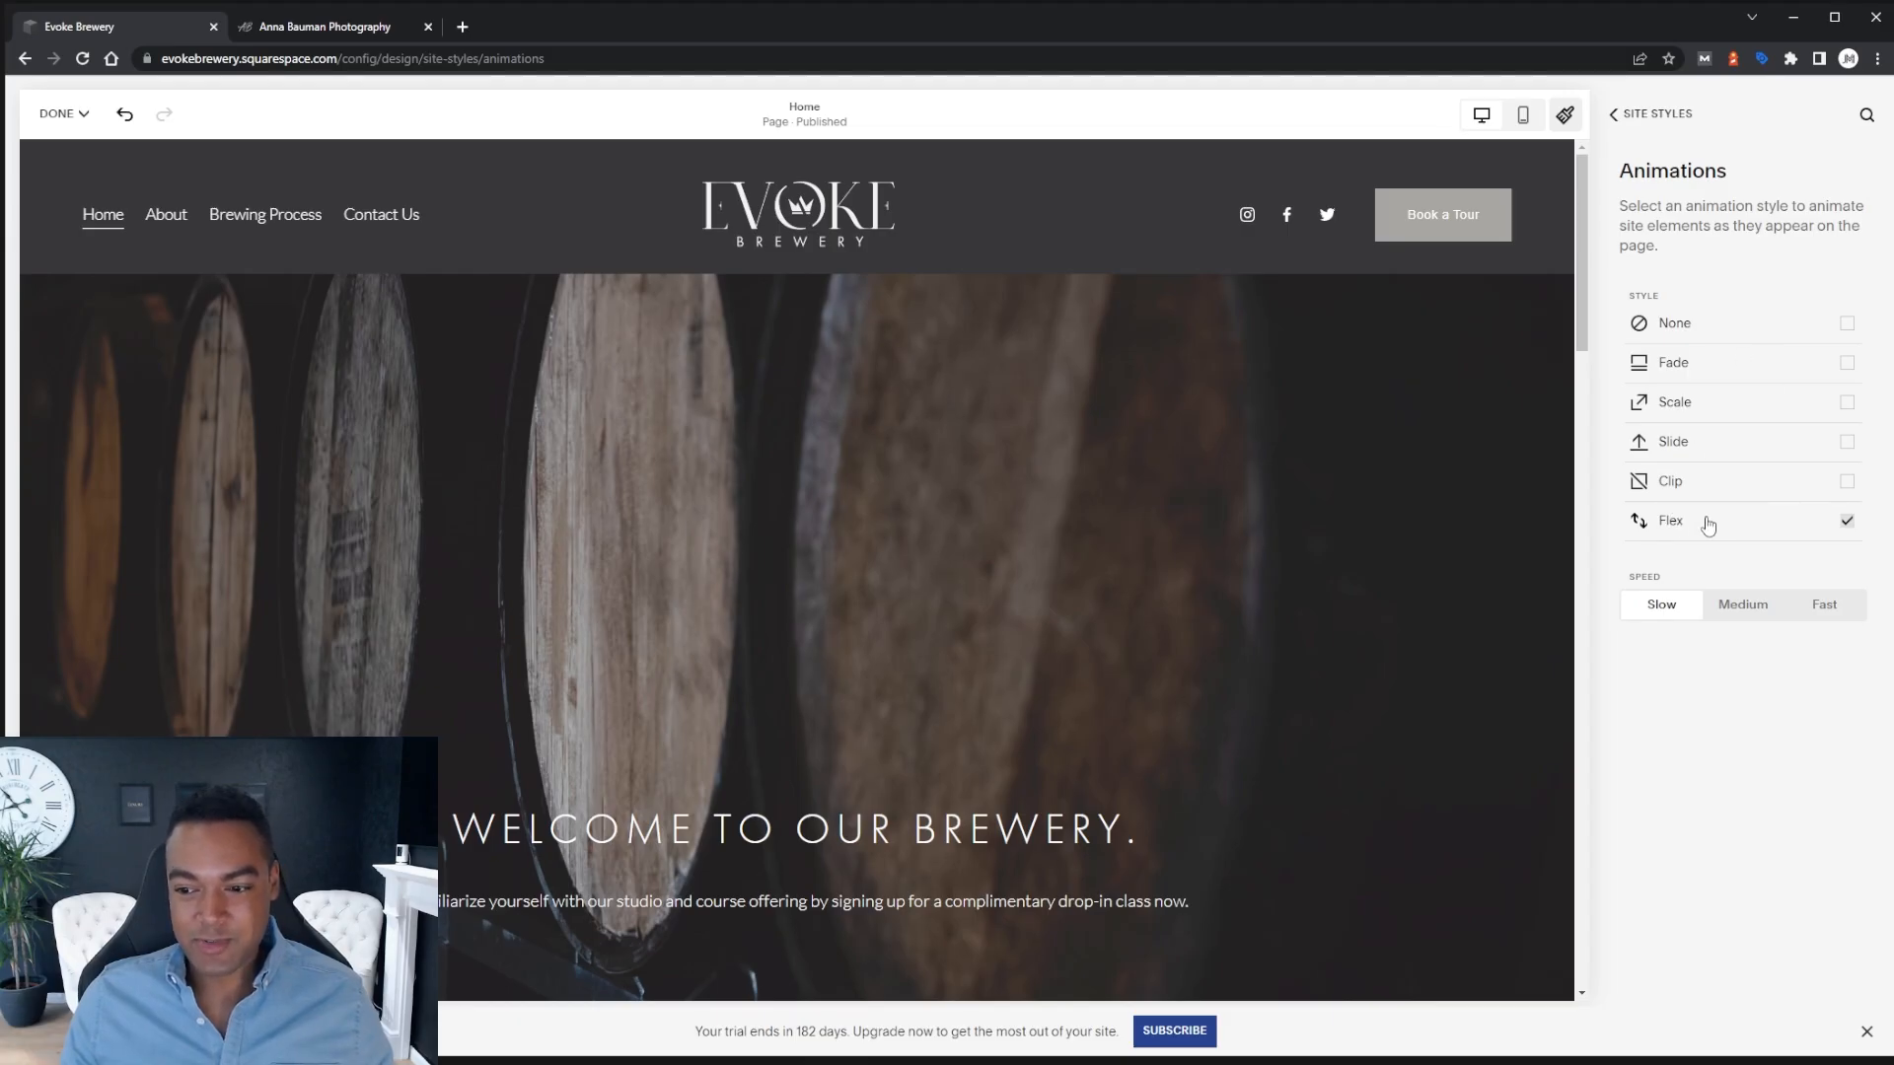
left_click(1667, 114)
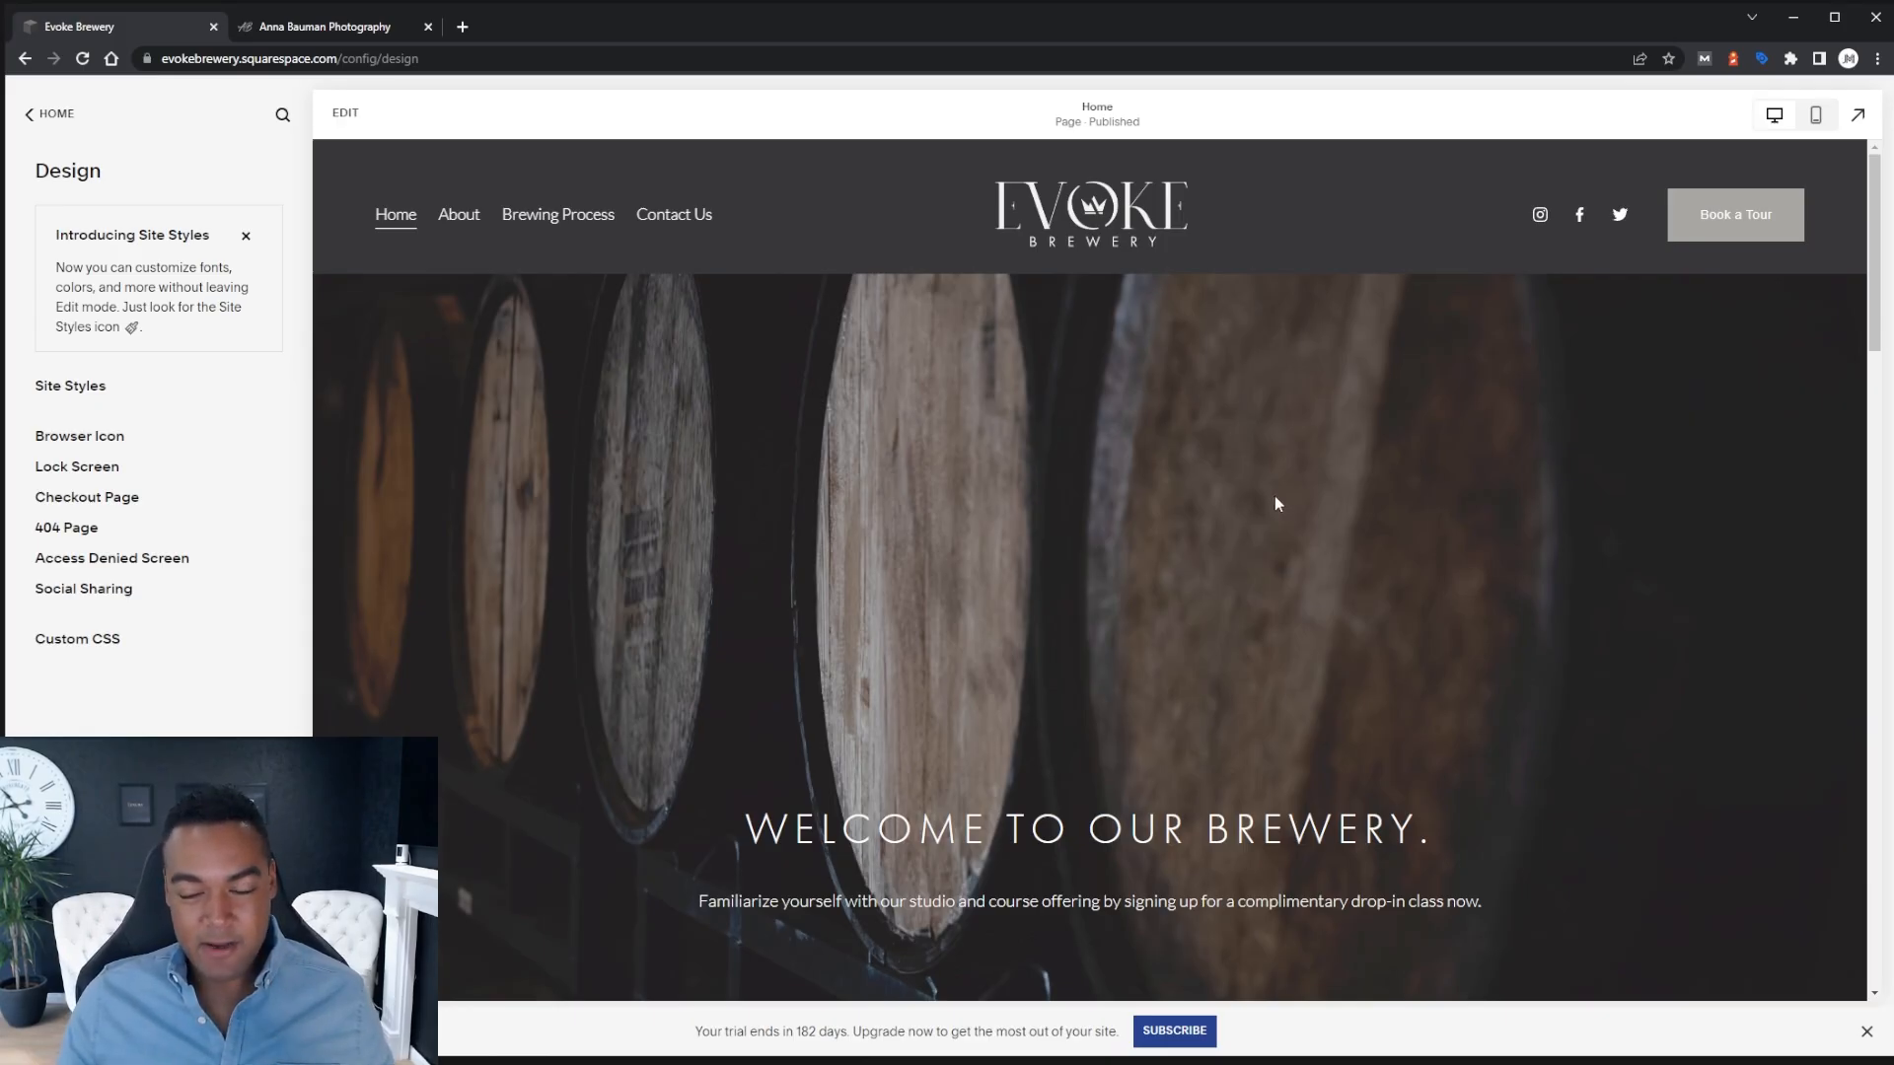
Preview the Flex animation on the Home page's welcome and About Us sections outside editing, and return to the page's beginning
scroll(1276, 503, "down", 1)
scroll(1275, 503, "down", 2)
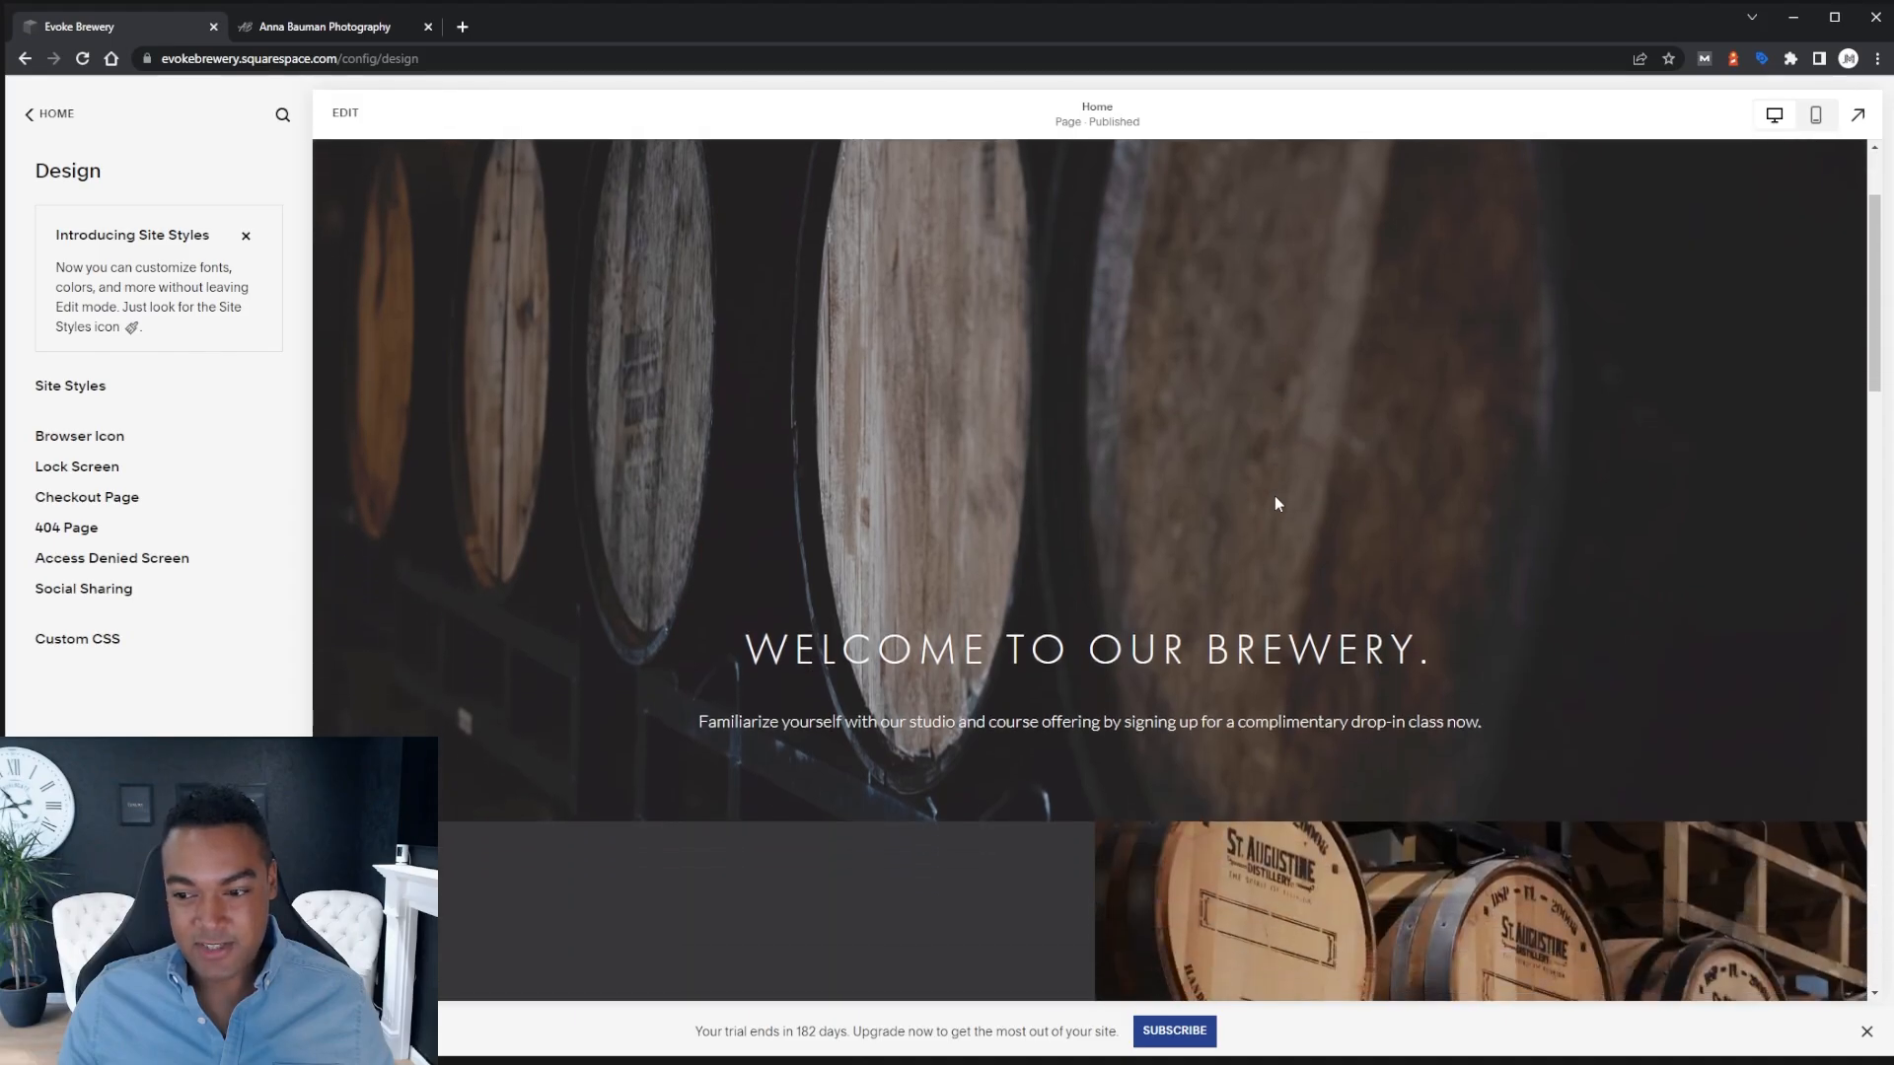
scroll(1282, 509, "down", 2)
scroll(1289, 510, "down", 2)
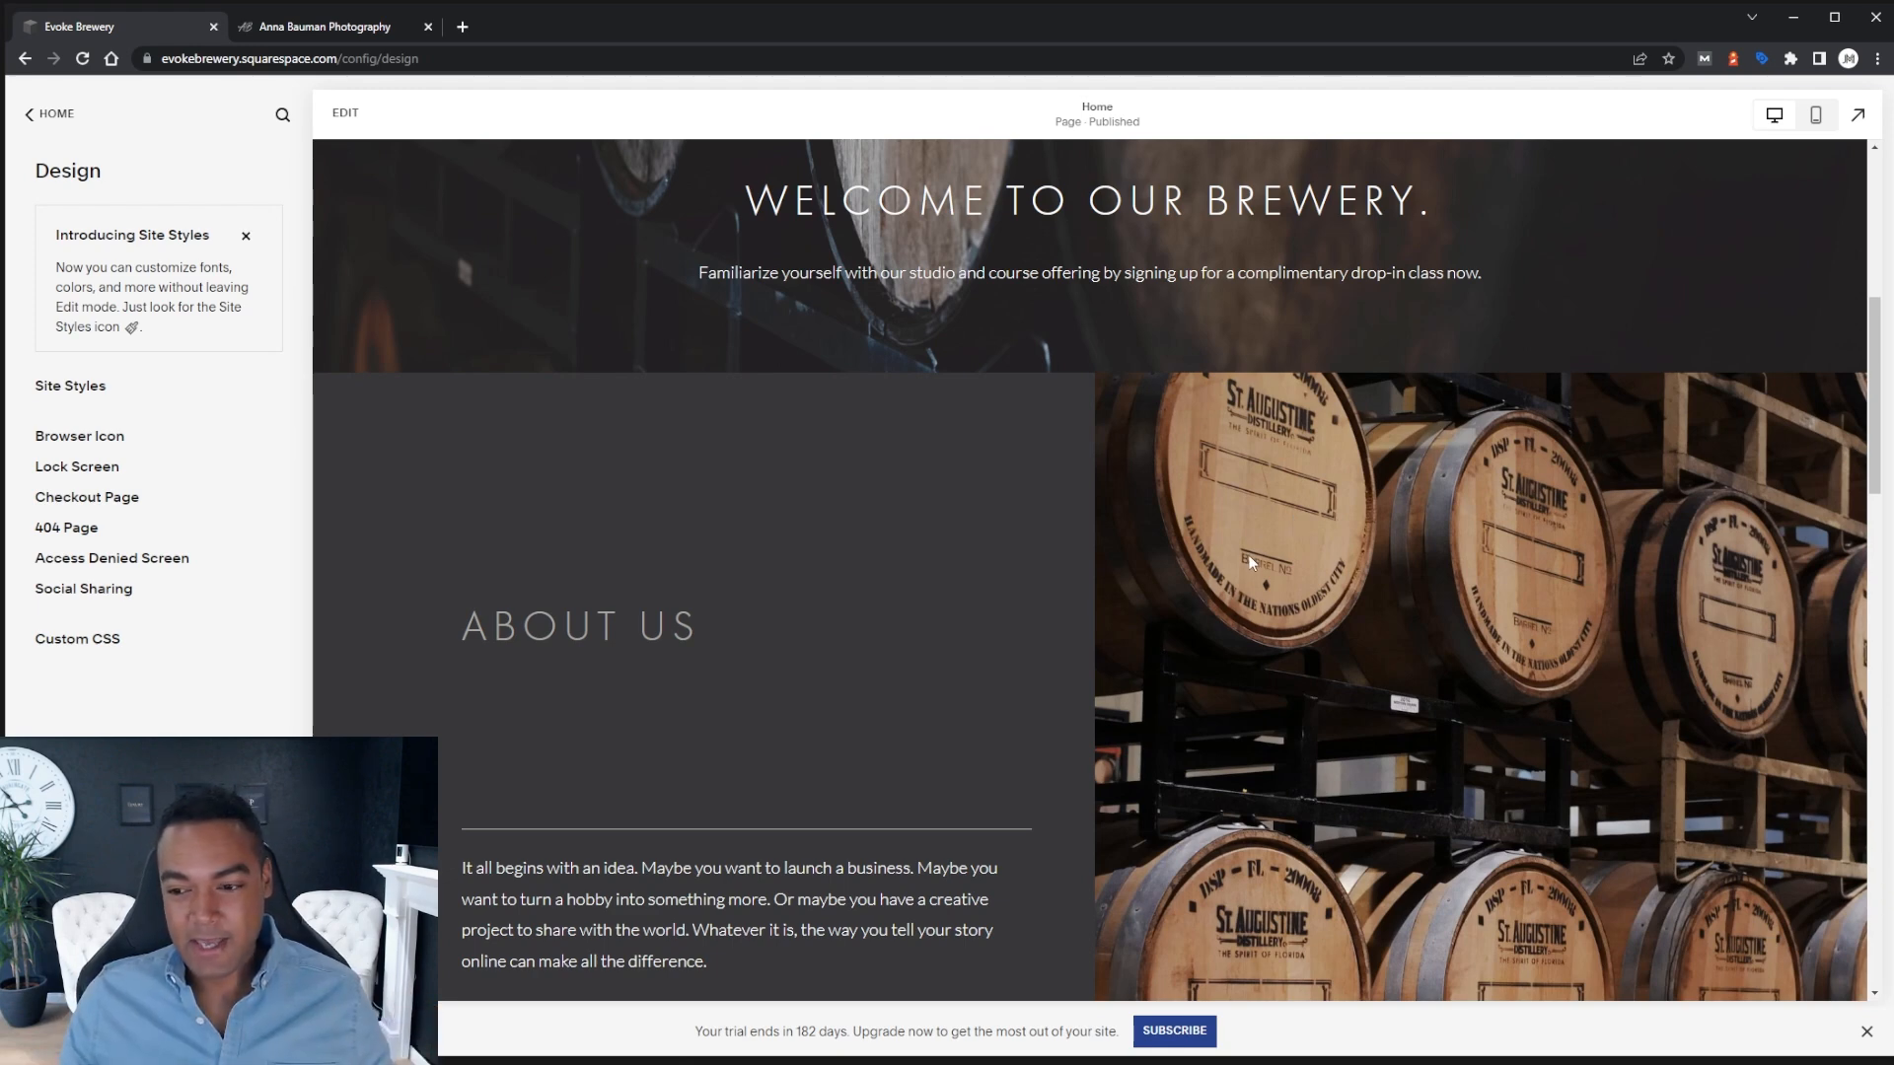
scroll(1249, 557, "down", 2)
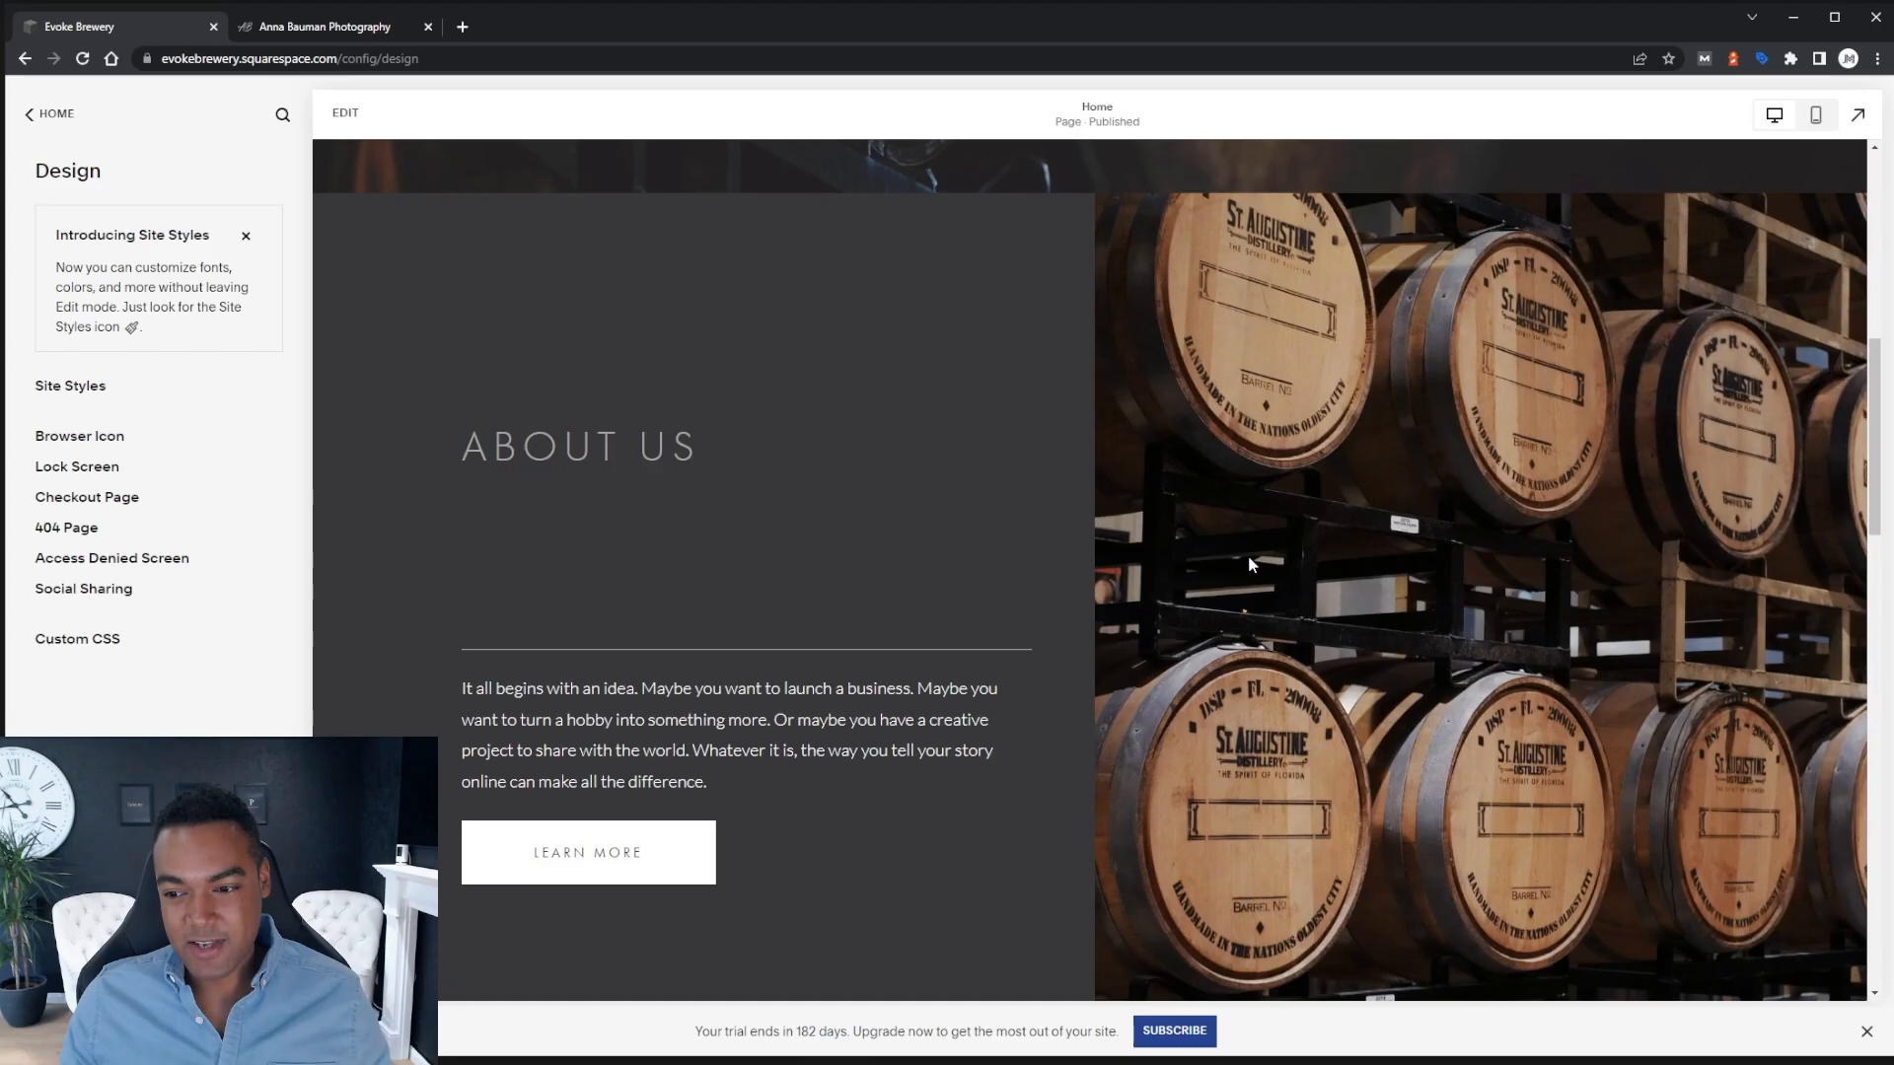
scroll(1247, 554, "up", 5)
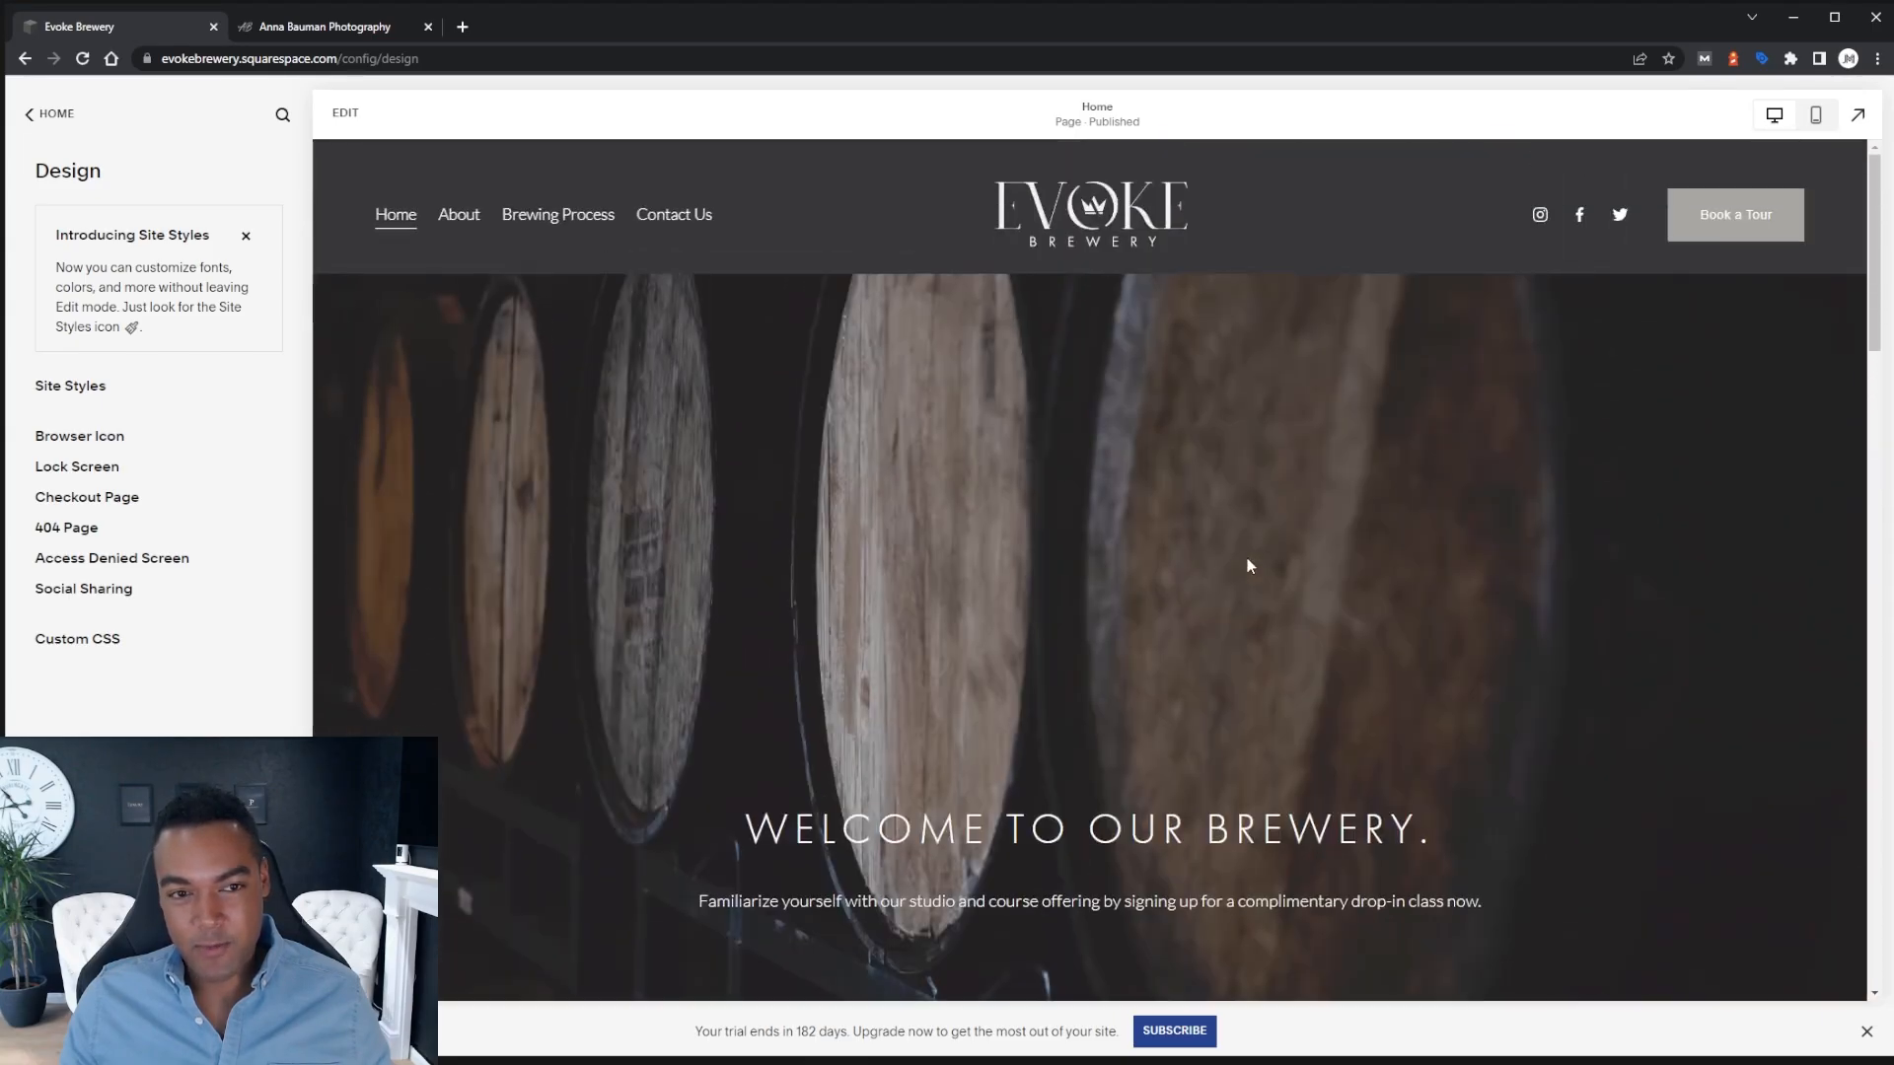
Open the Home page for editing and examine its sections from the welcome banner down to Contact Us
left_click(1461, 450)
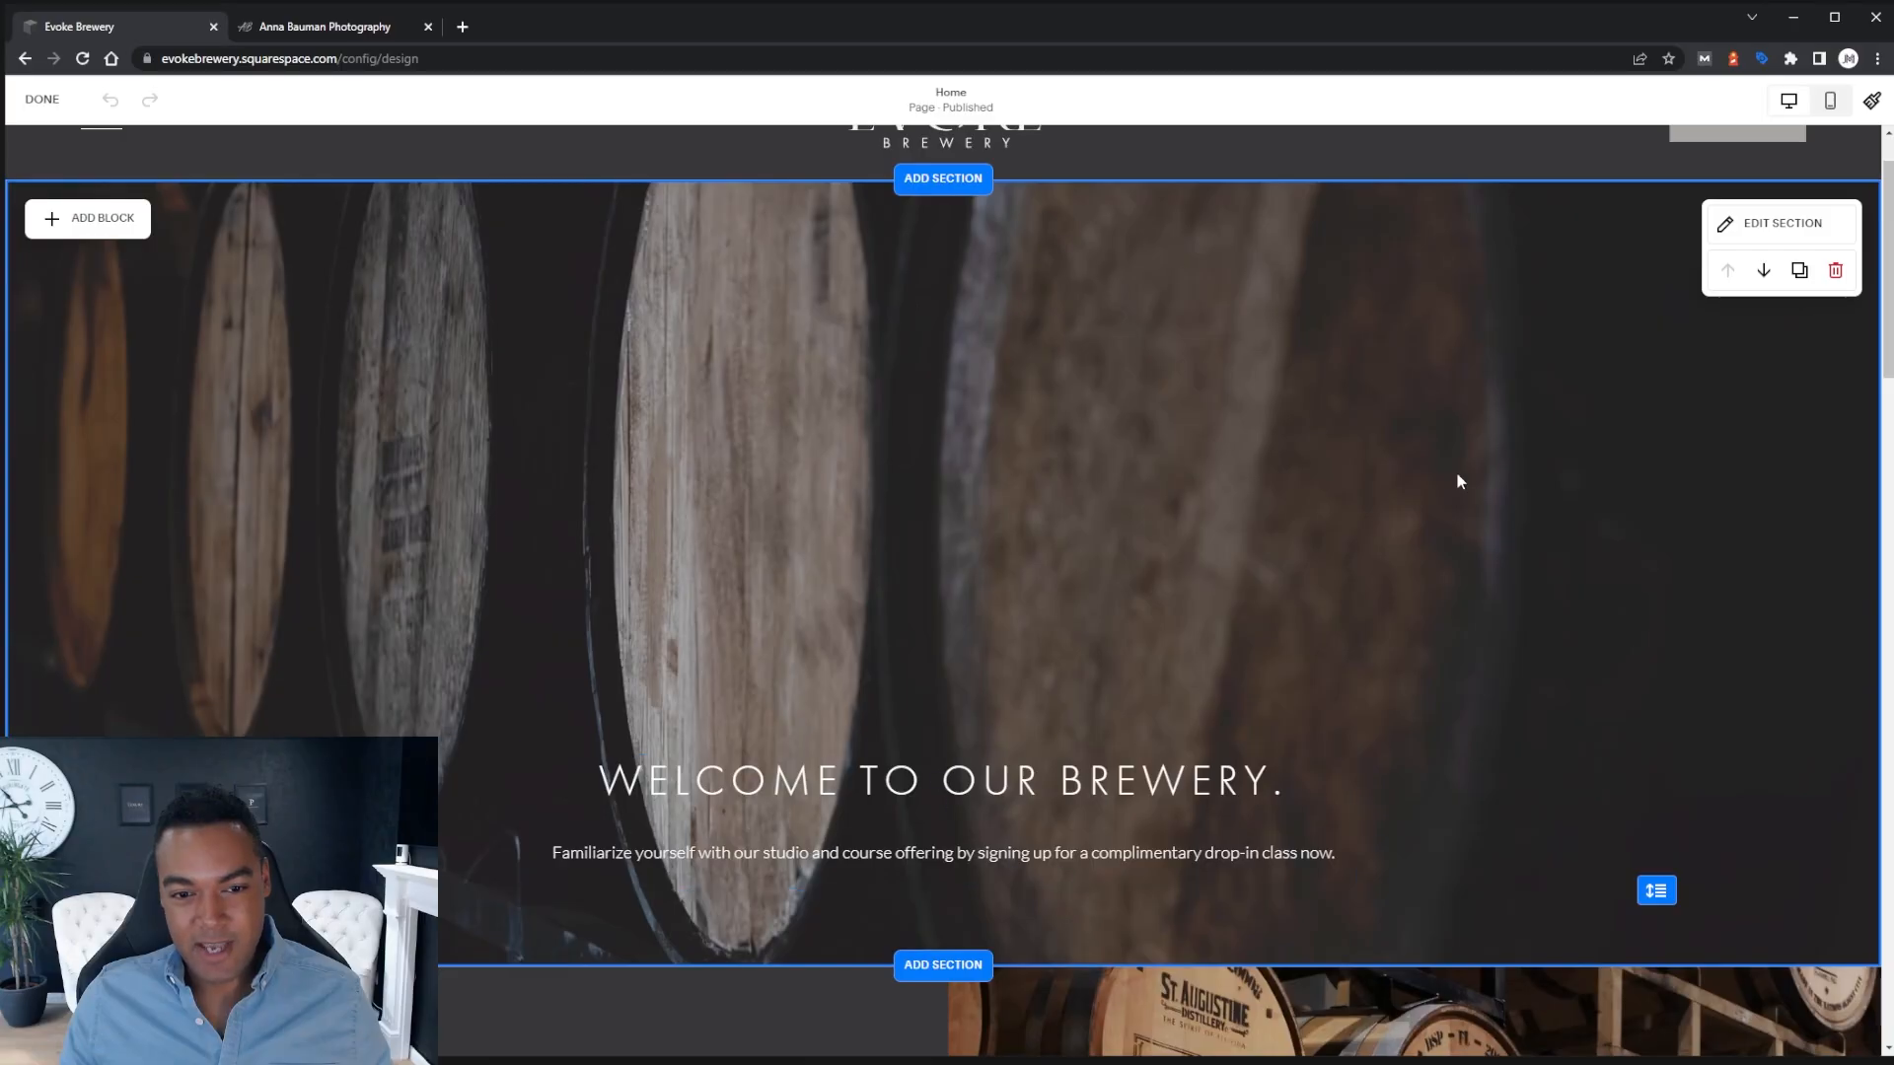
scroll(1288, 439, "down", 7)
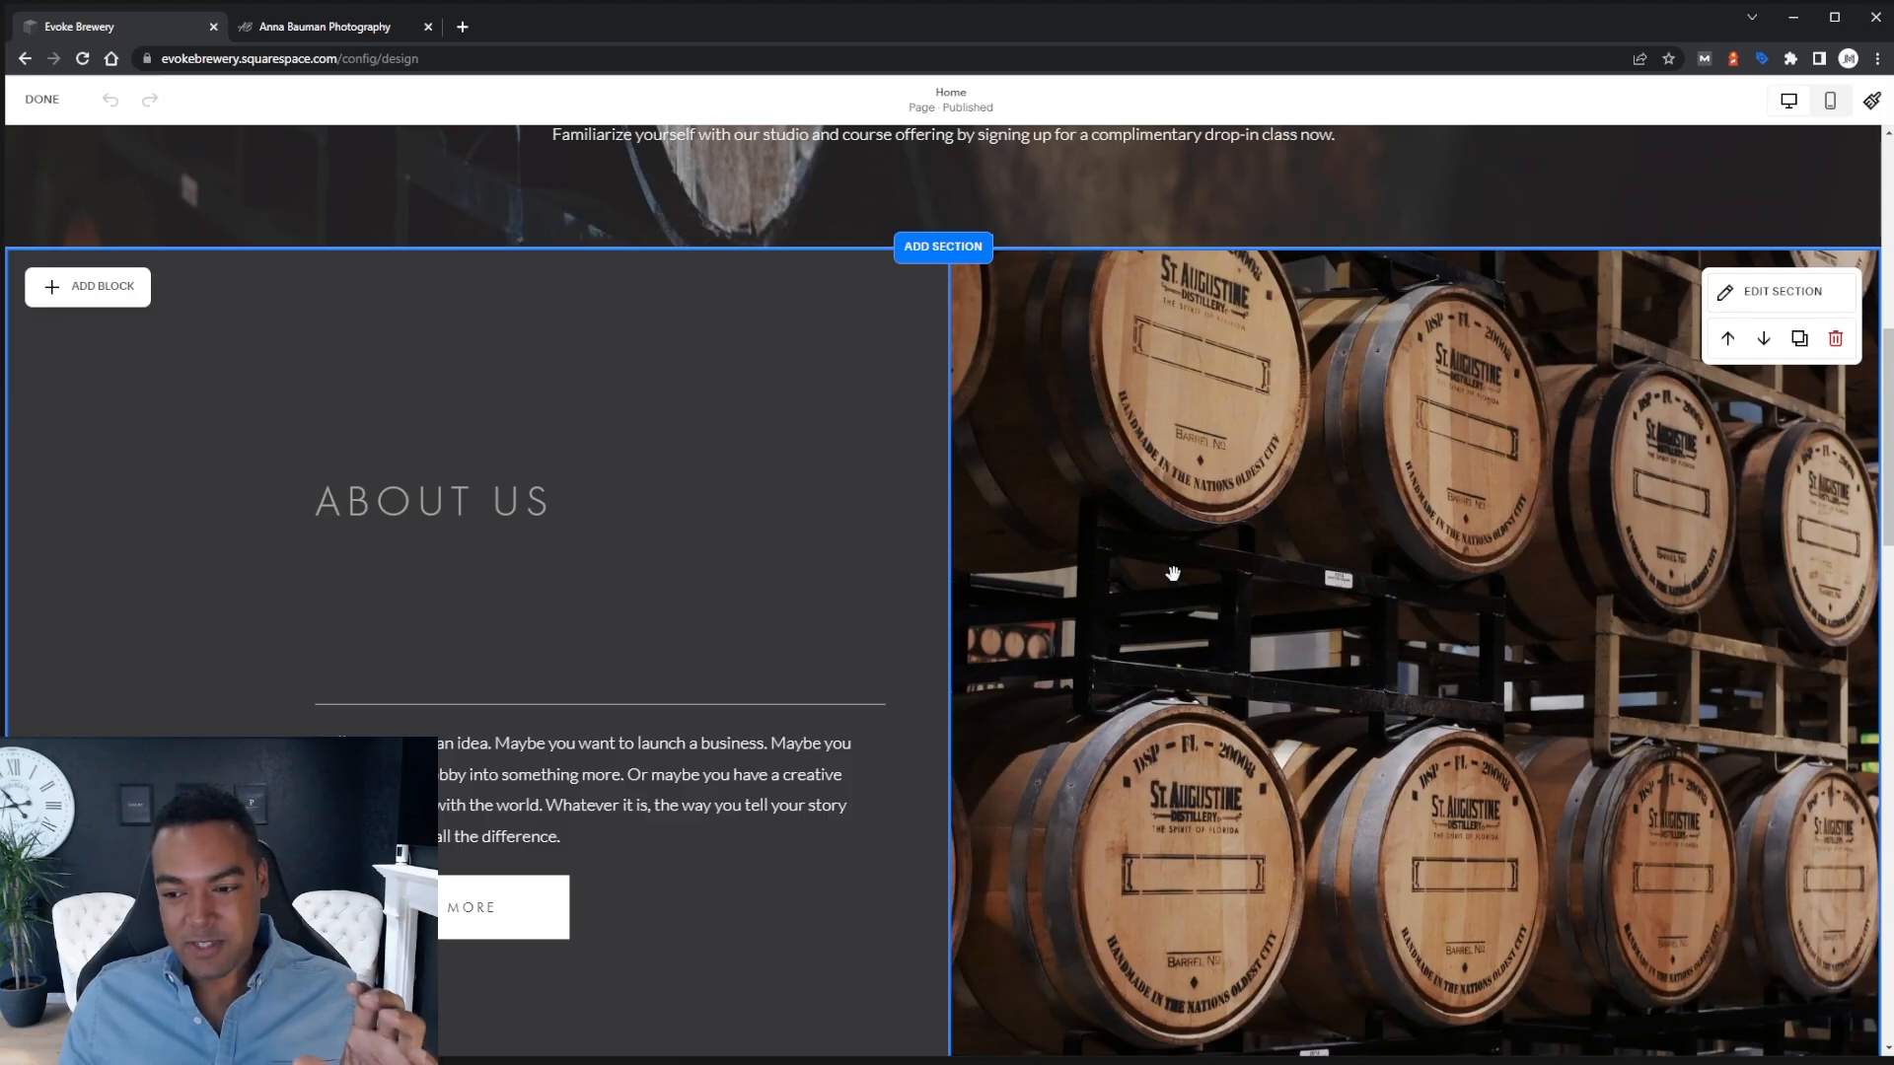
scroll(1172, 510, "up", 1)
scroll(808, 503, "down", 2)
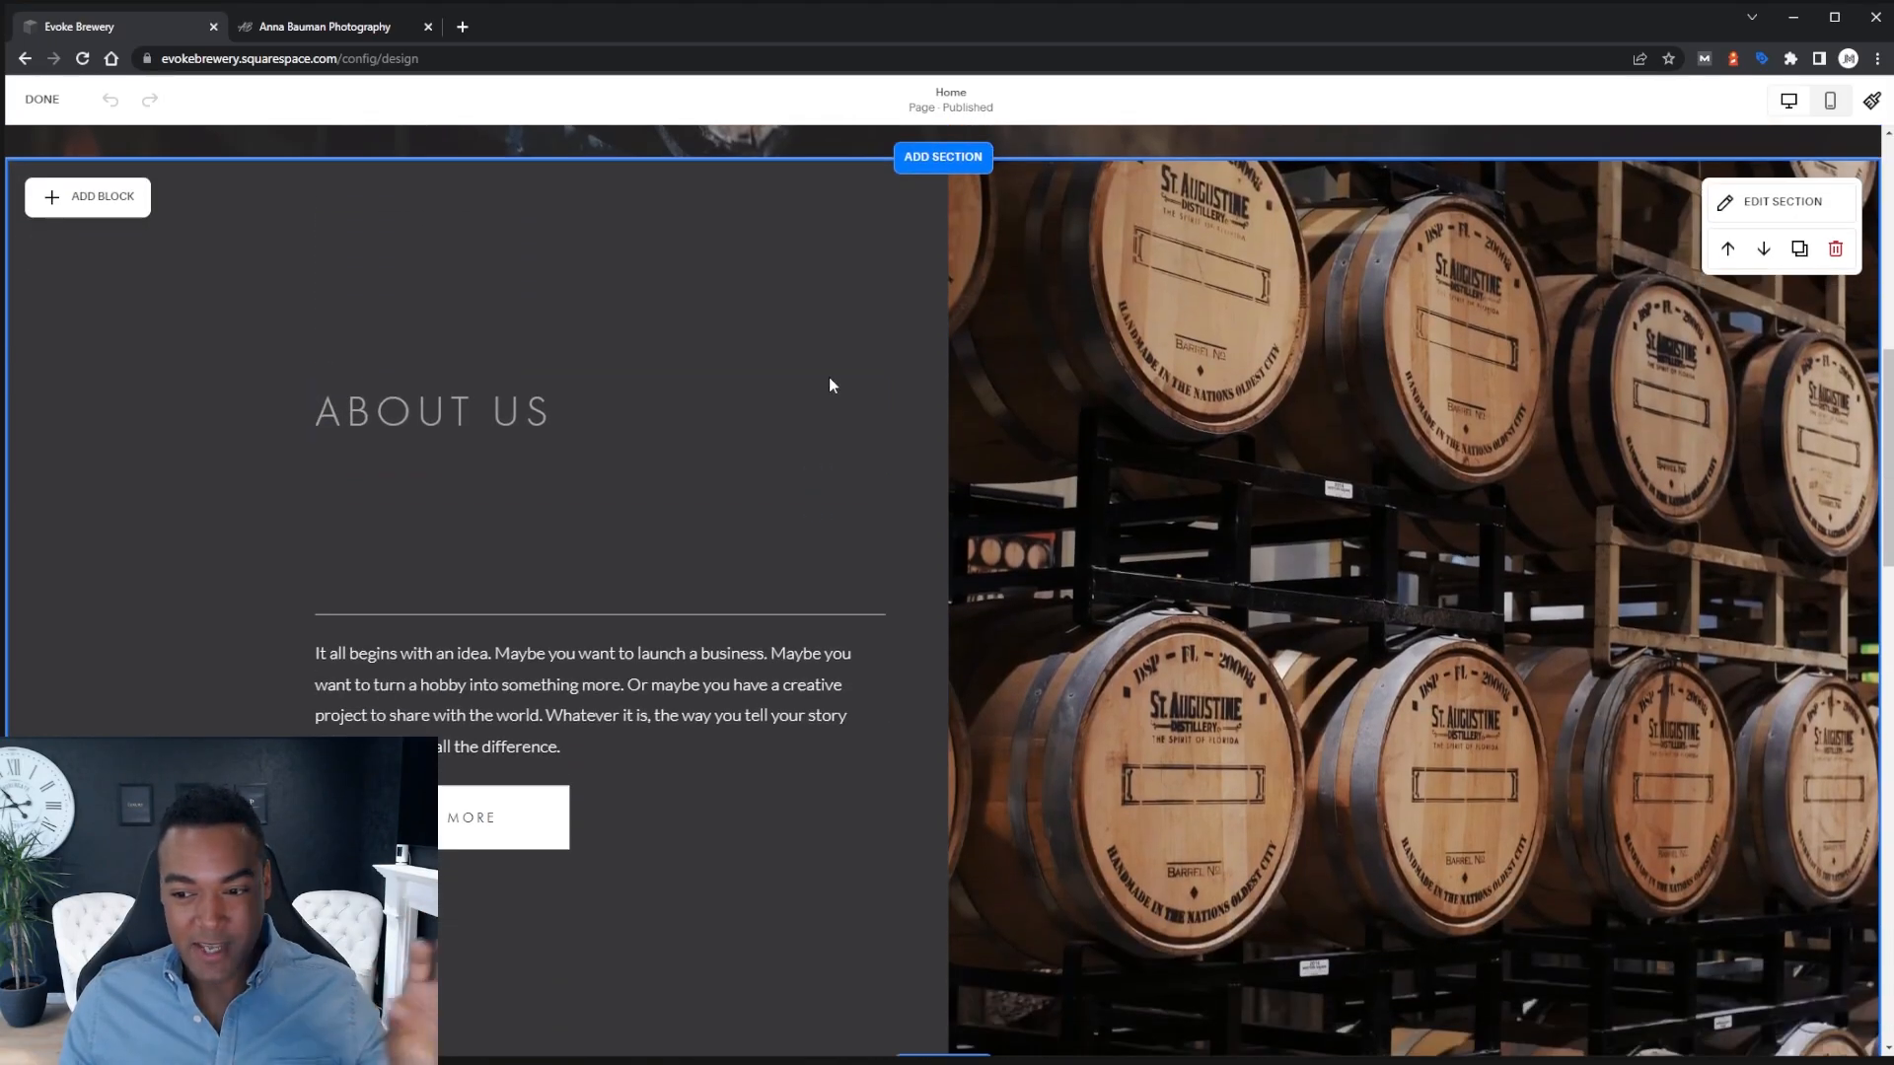
scroll(883, 456, "down", 7)
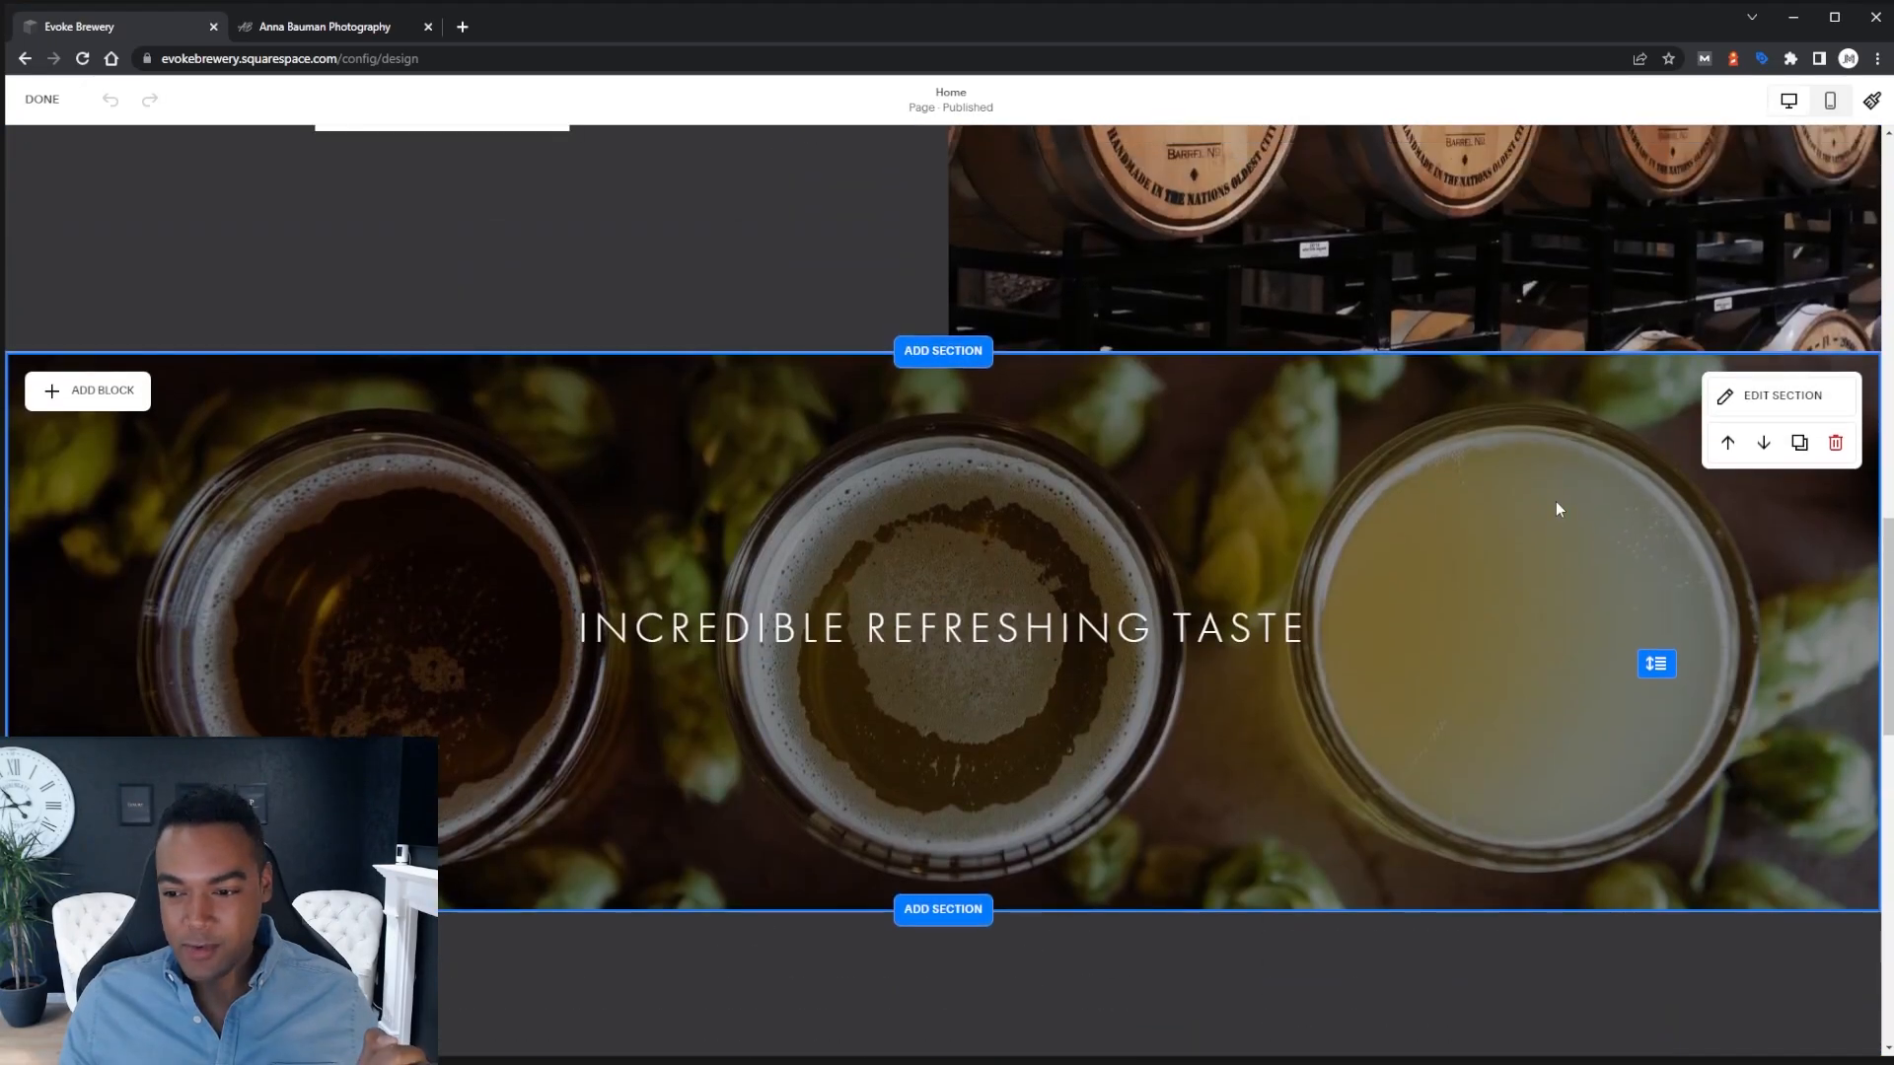
scroll(1556, 509, "down", 3)
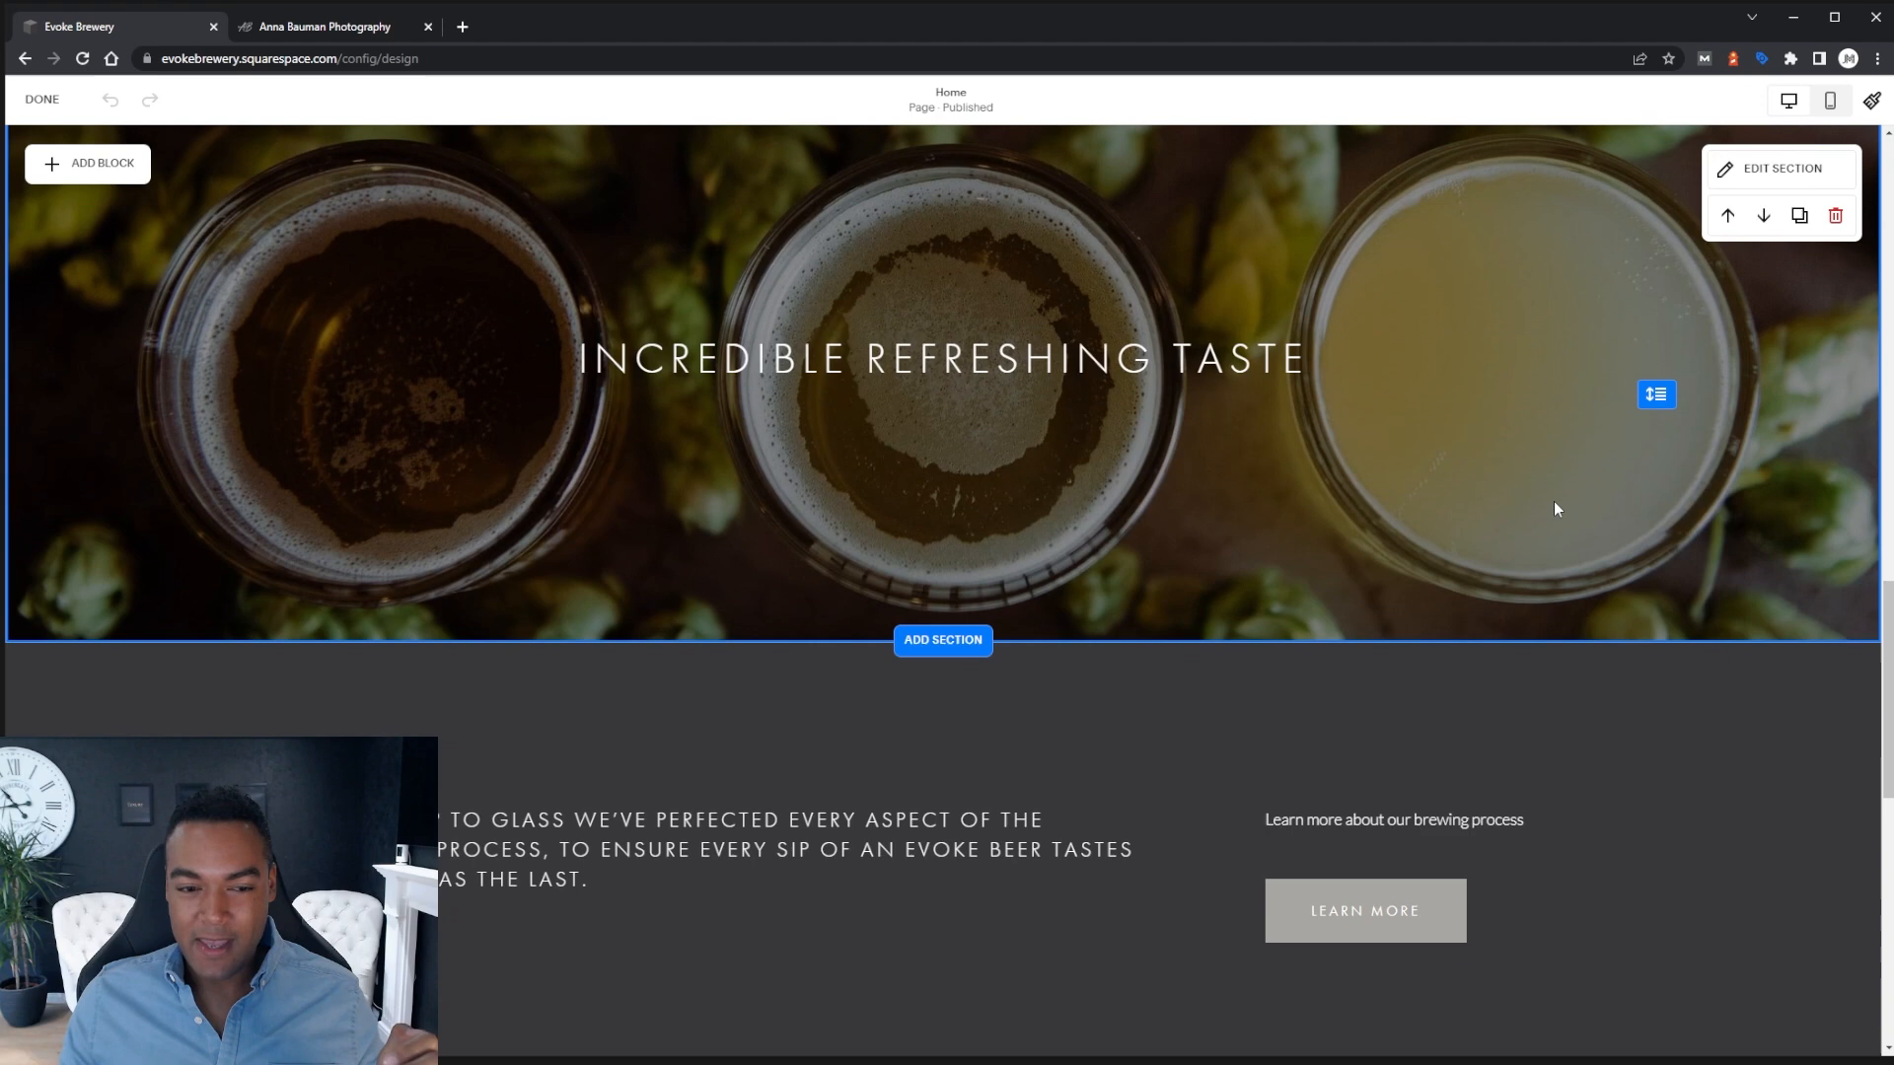
scroll(1557, 509, "down", 3)
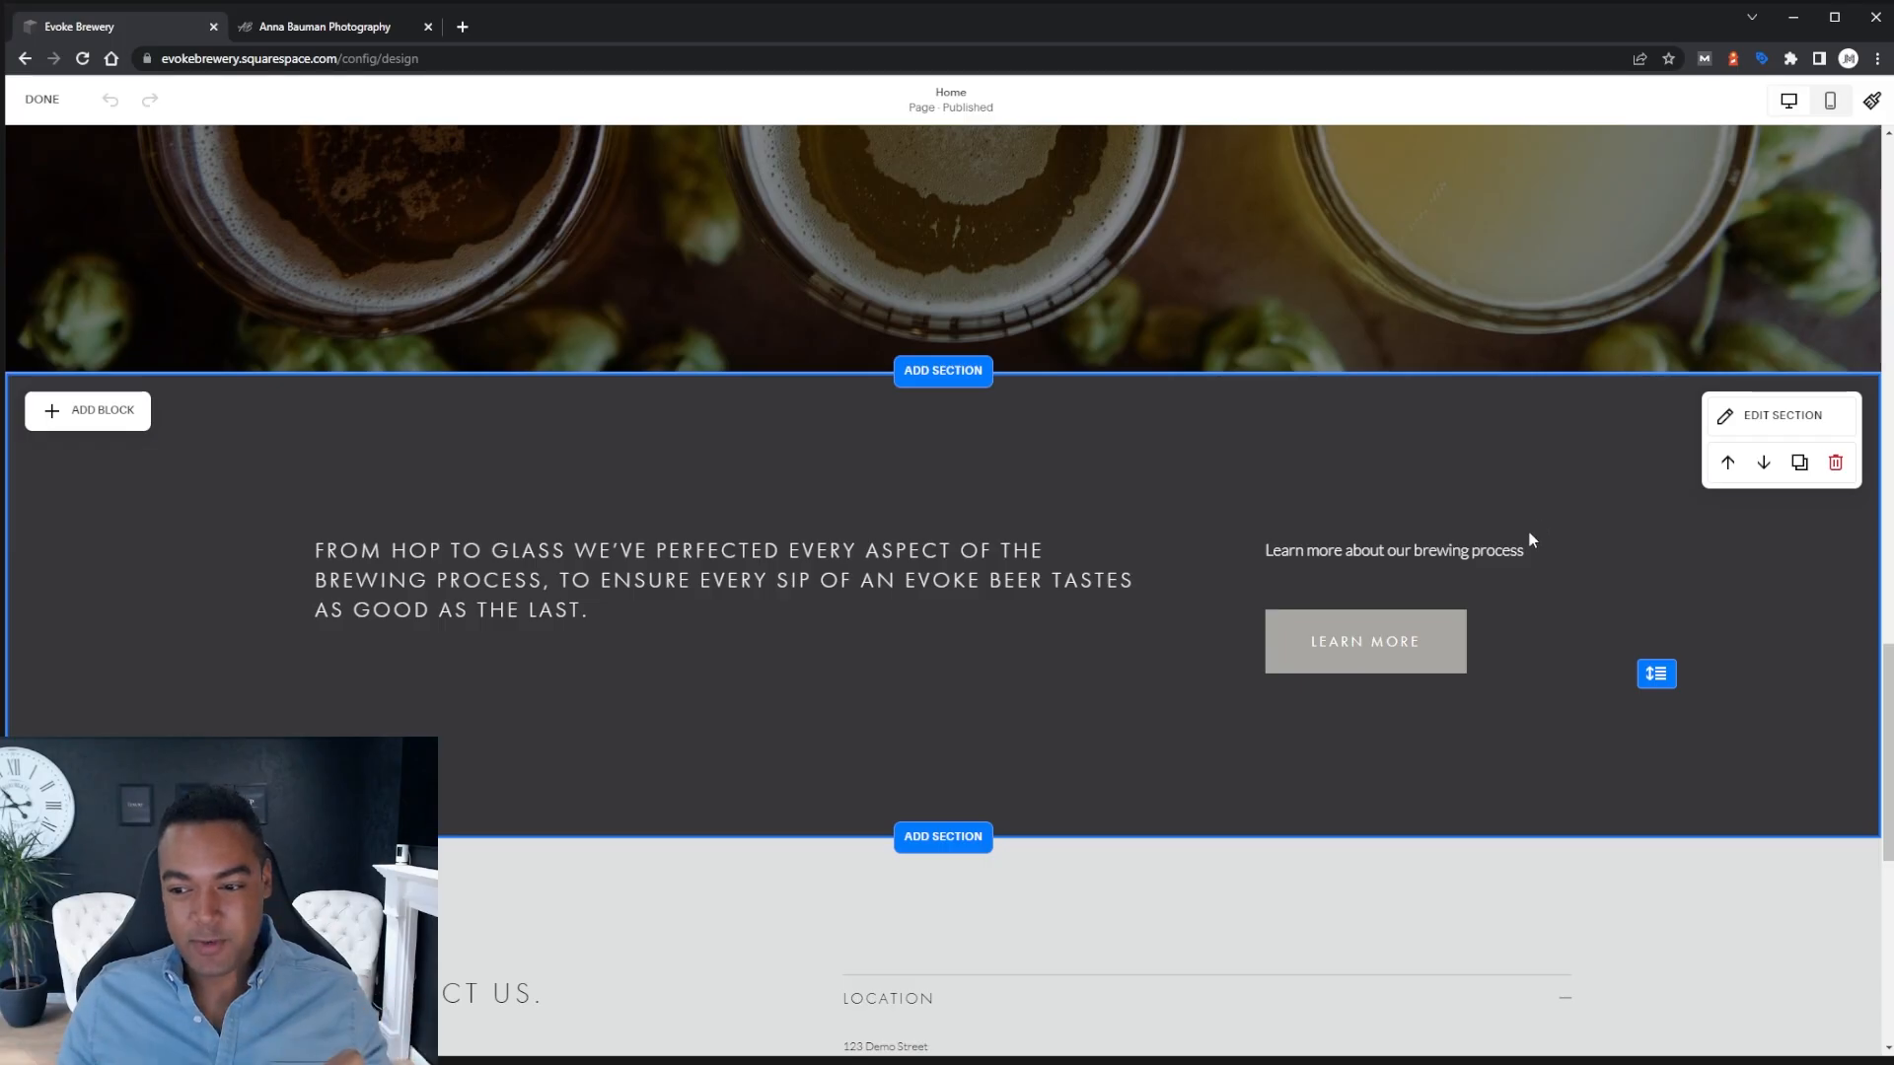
scroll(1531, 537, "down", 2)
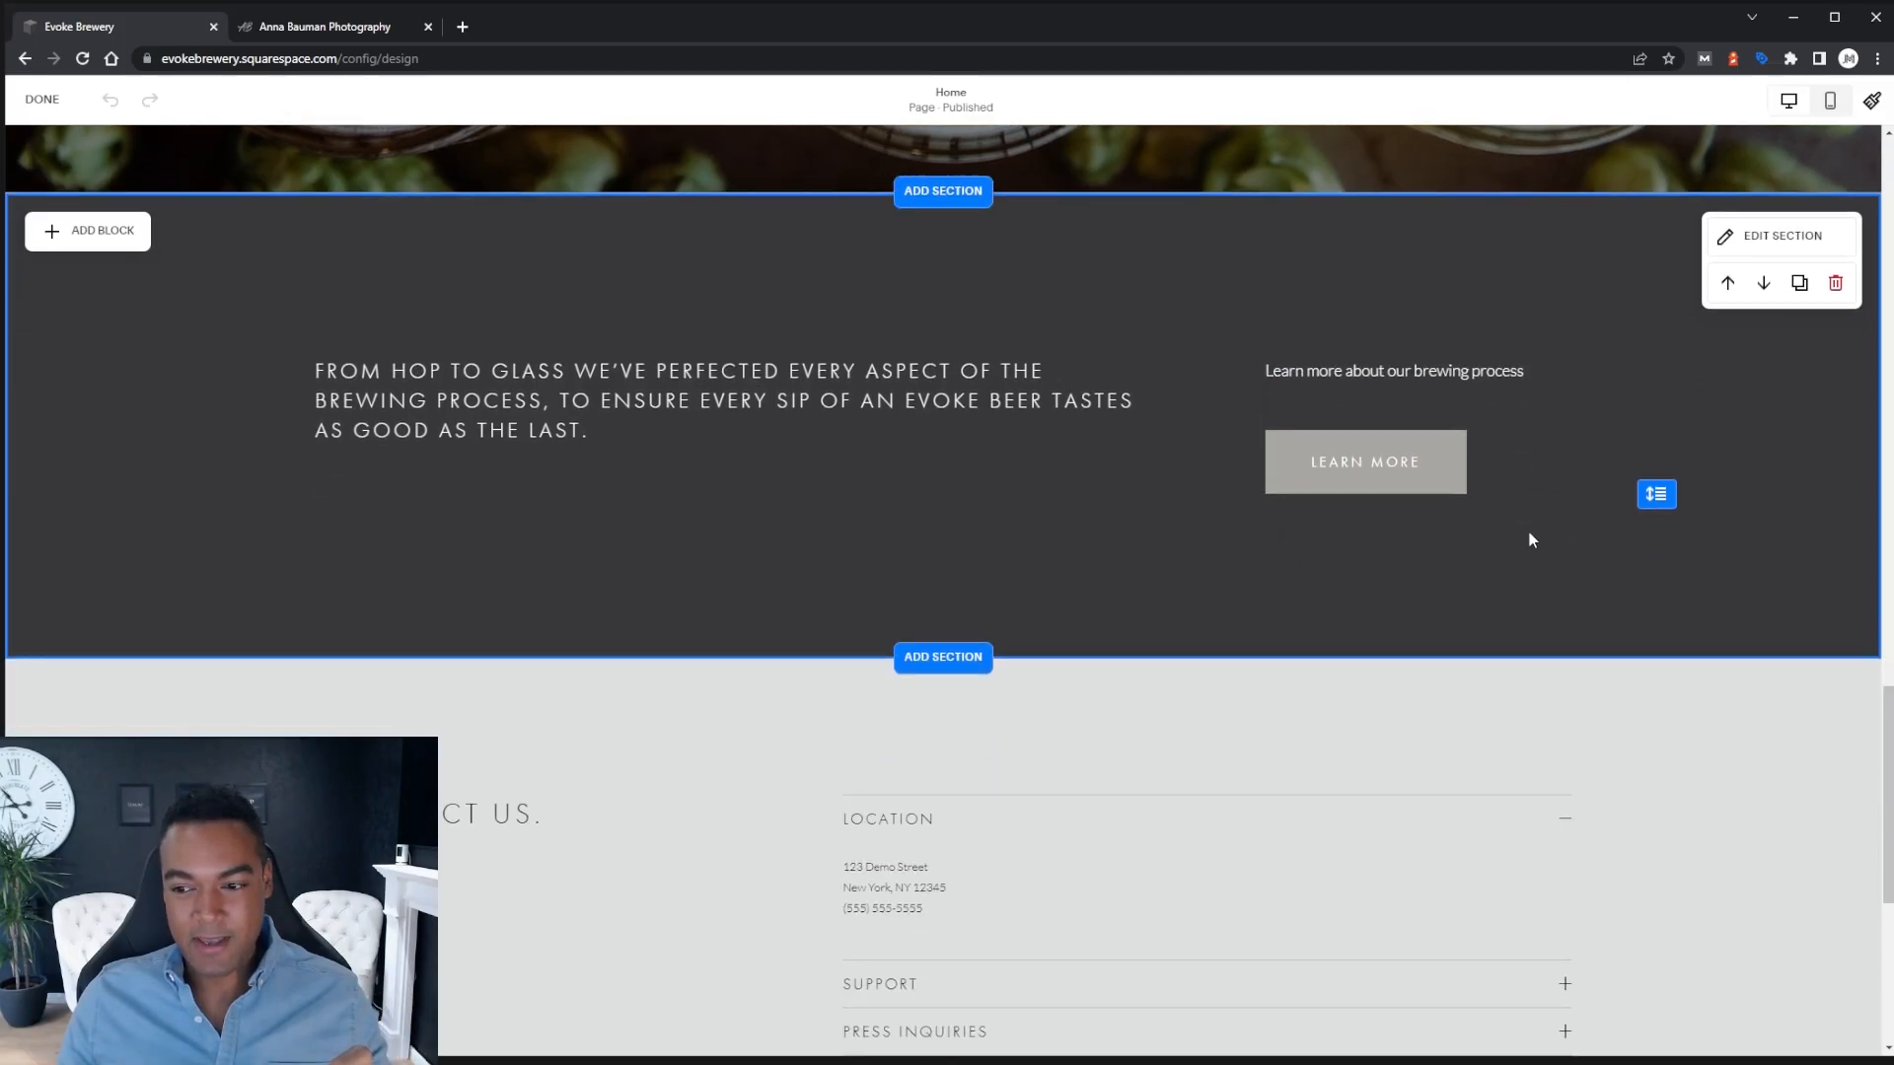
scroll(1530, 536, "down", 2)
Review the Home page's sections back up to the welcome banner and down again, and leave page editing
scroll(1531, 539, "up", 8)
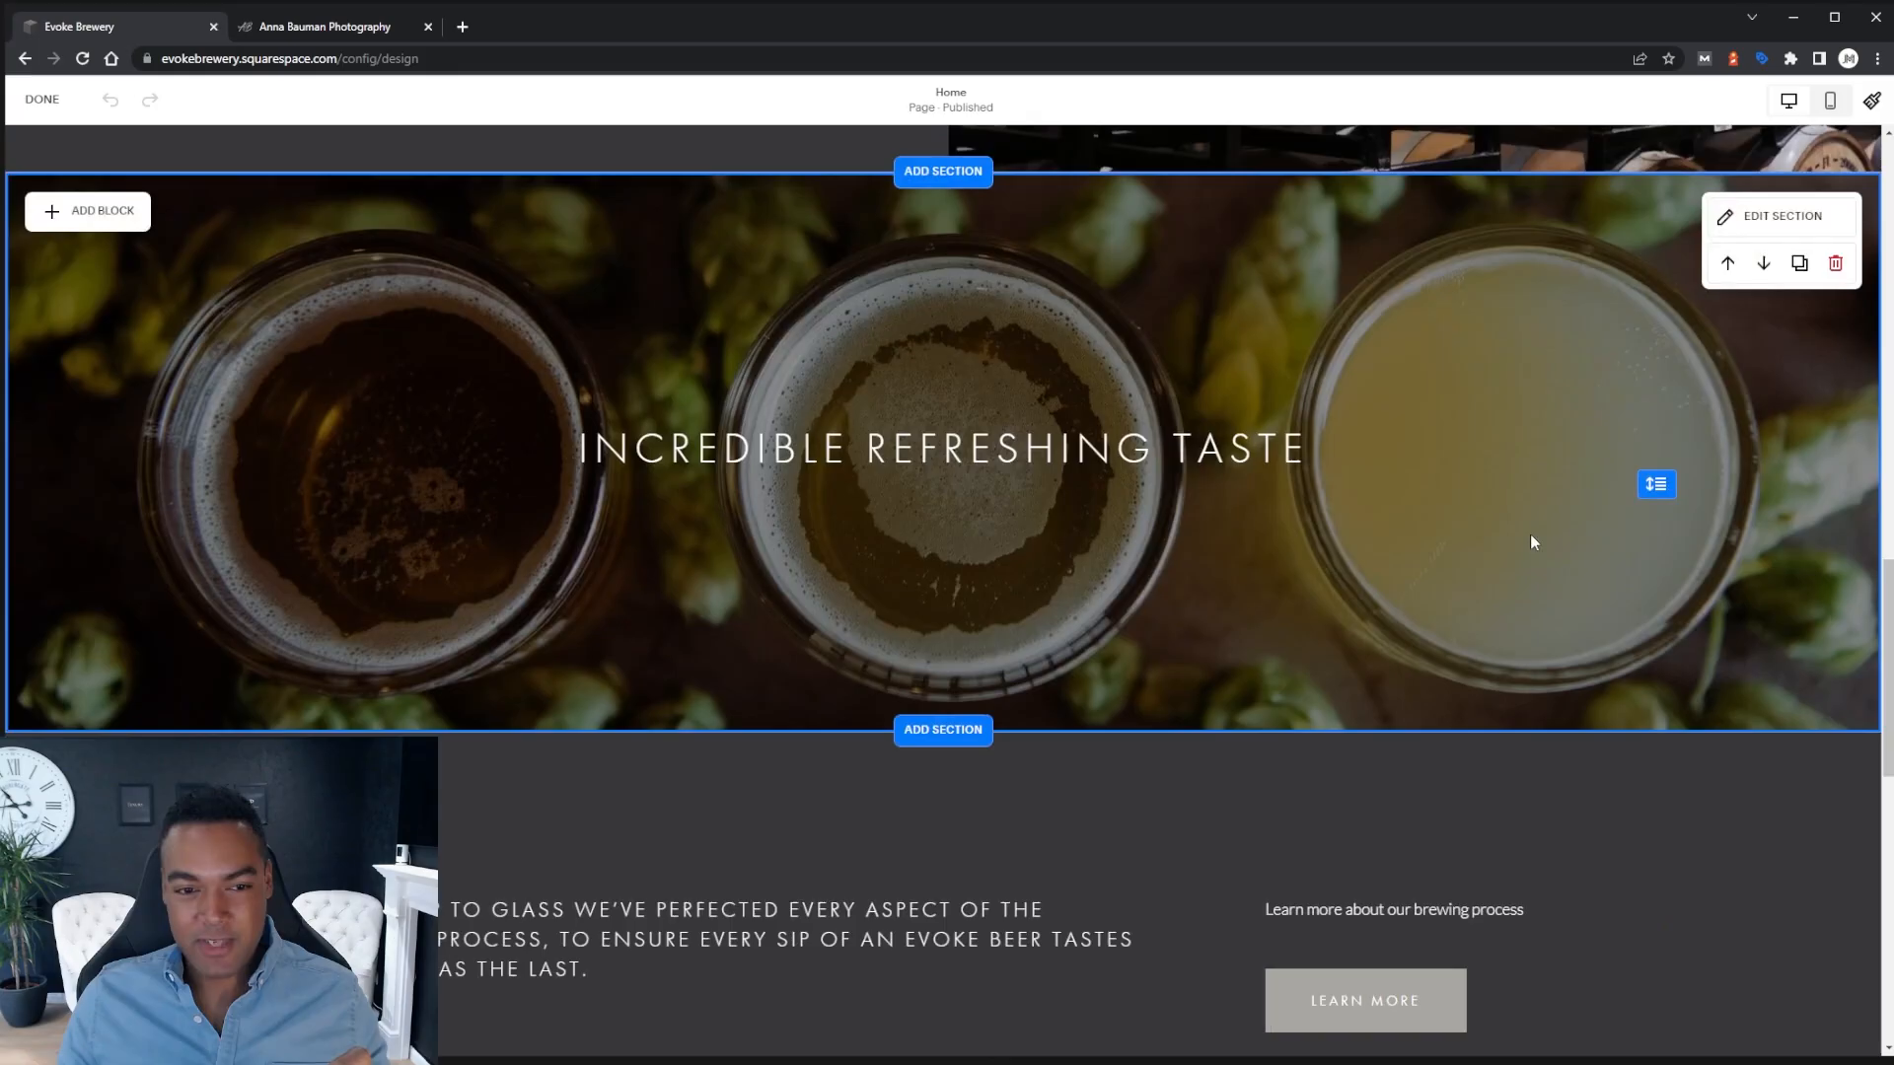
scroll(1530, 534, "up", 3)
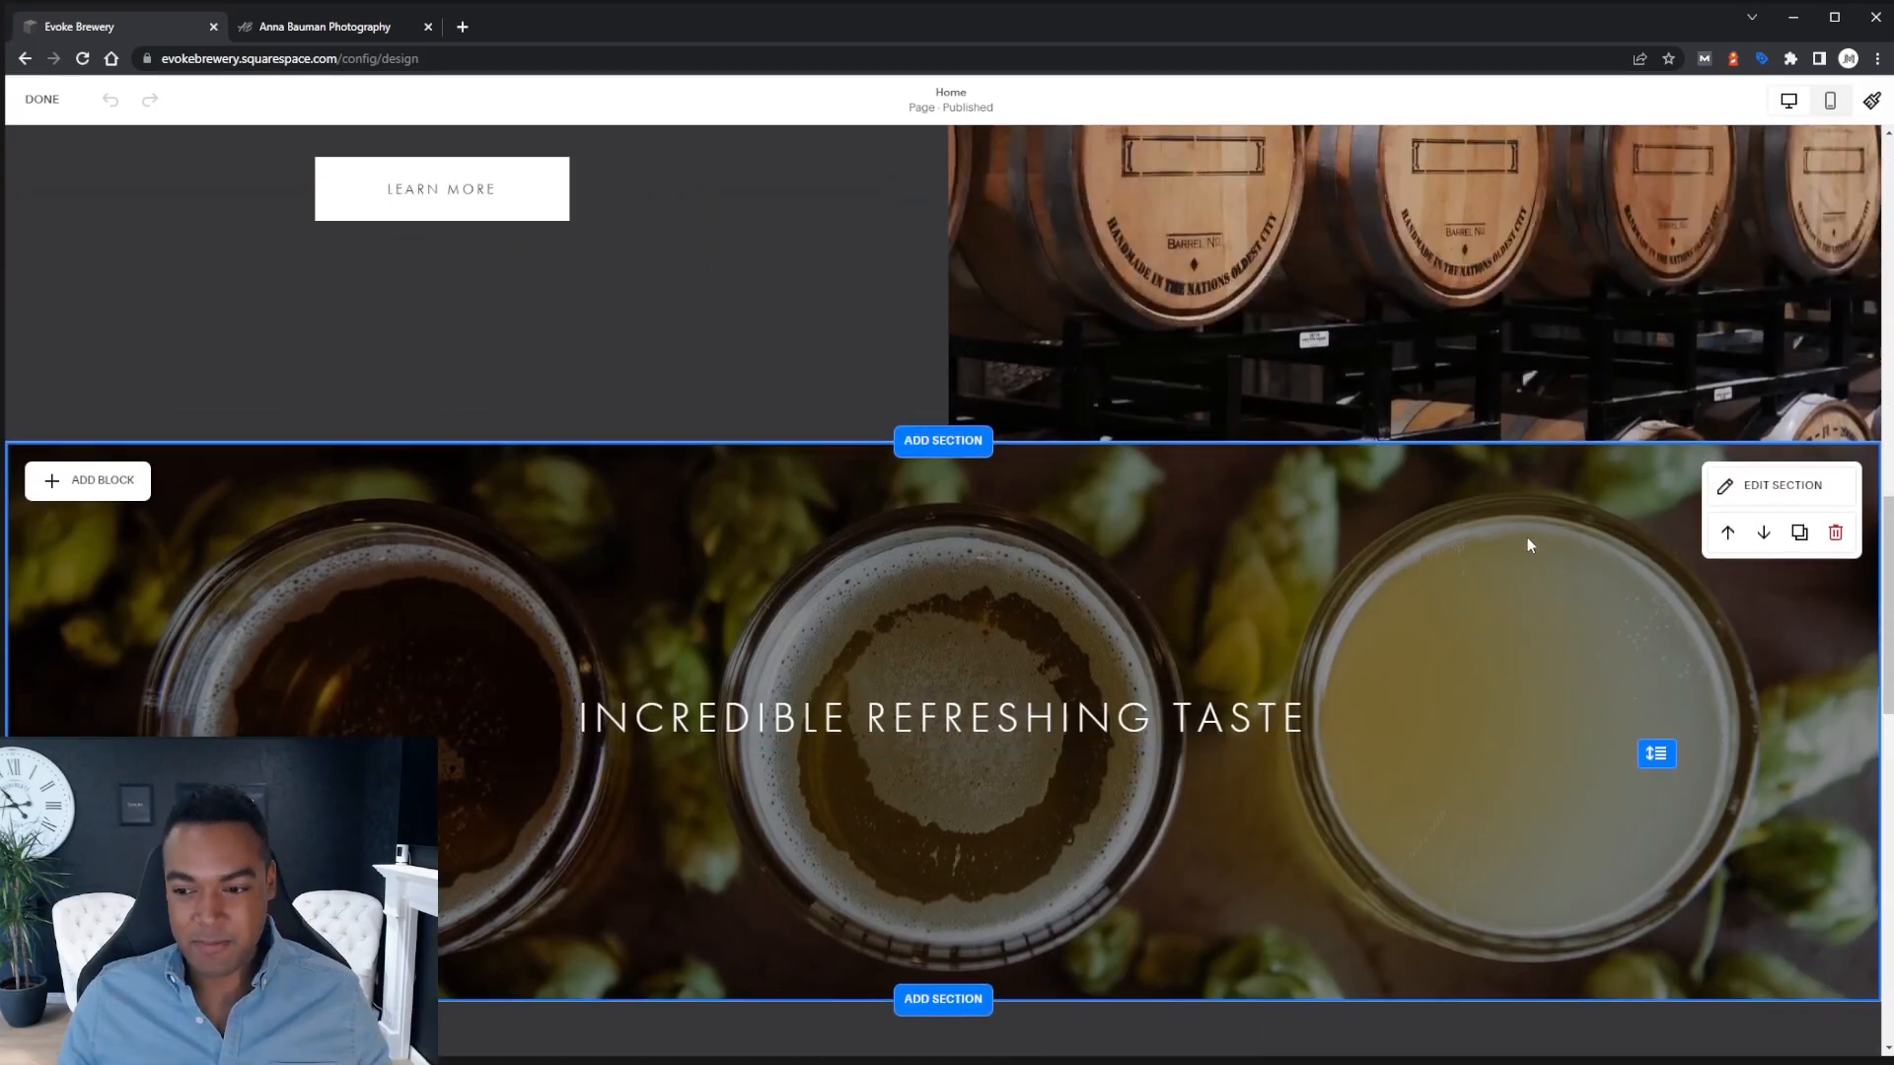
scroll(1526, 541, "up", 7)
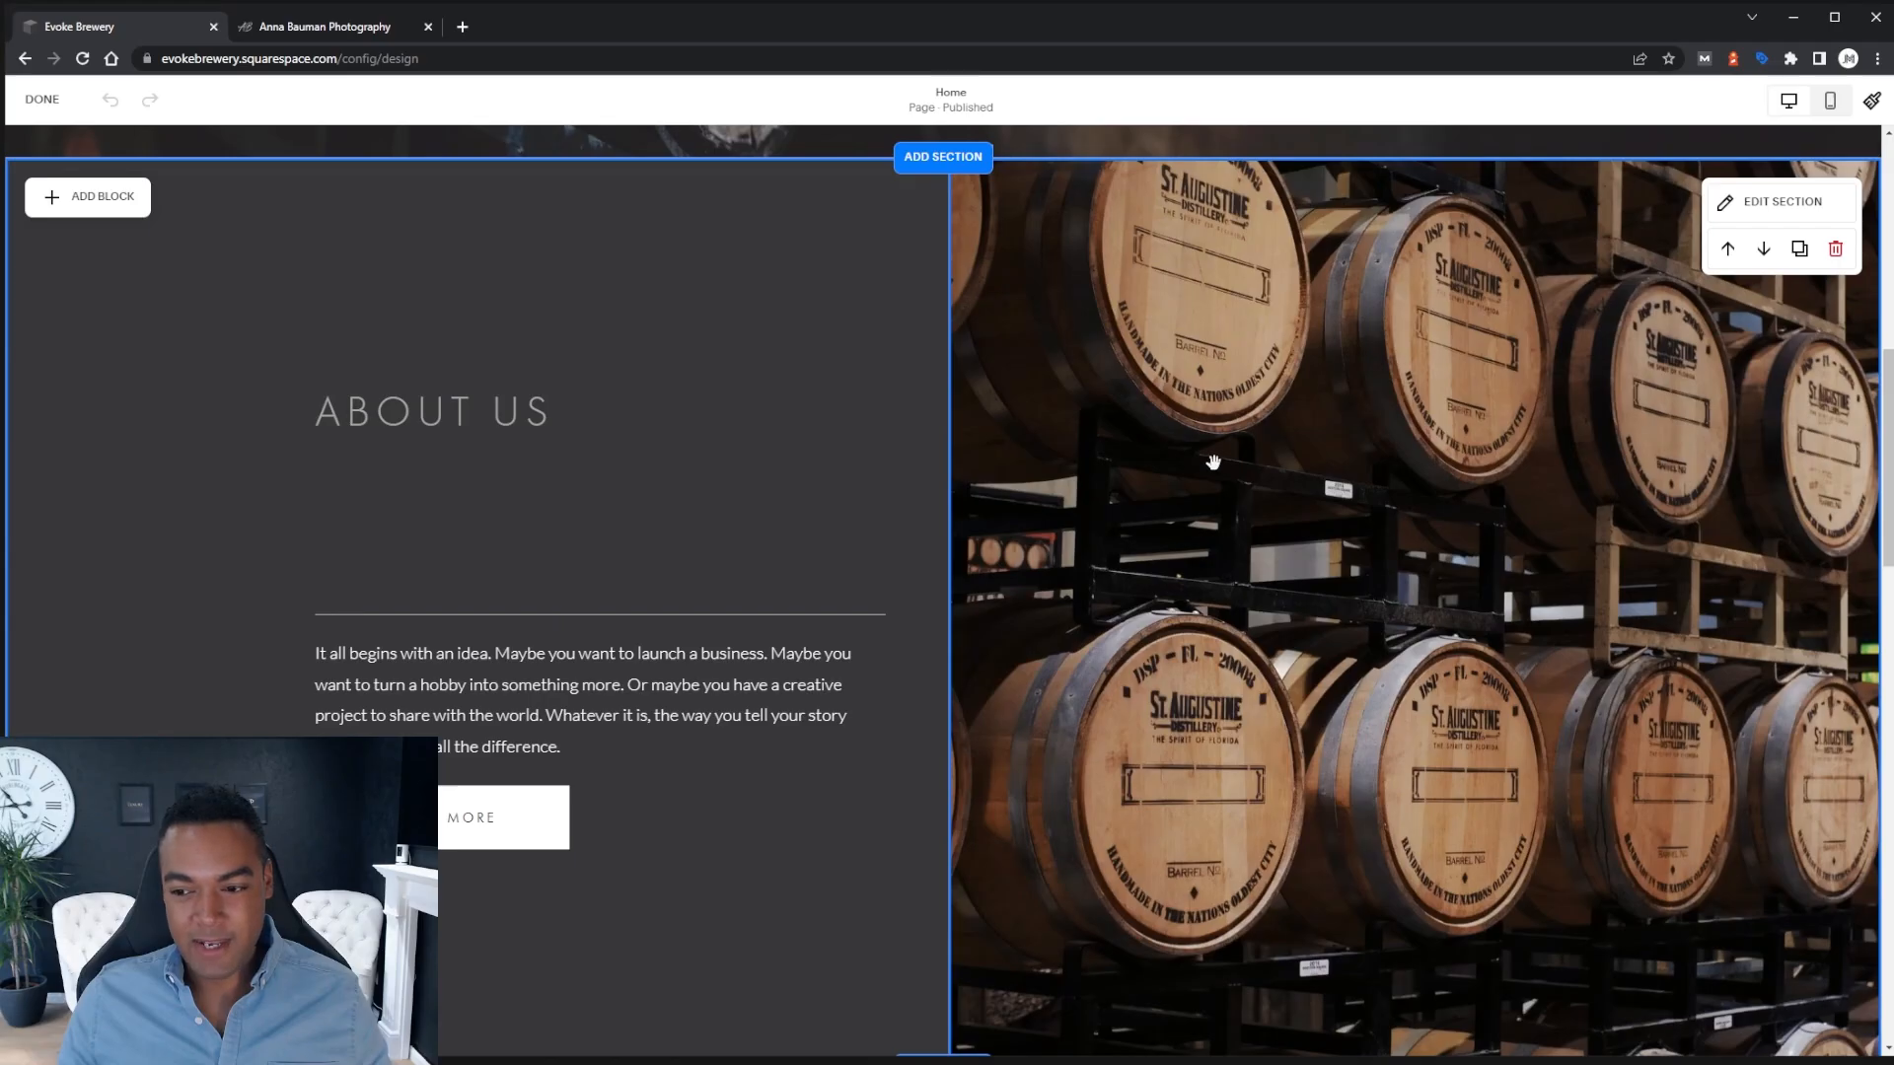
scroll(1227, 466, "up", 9)
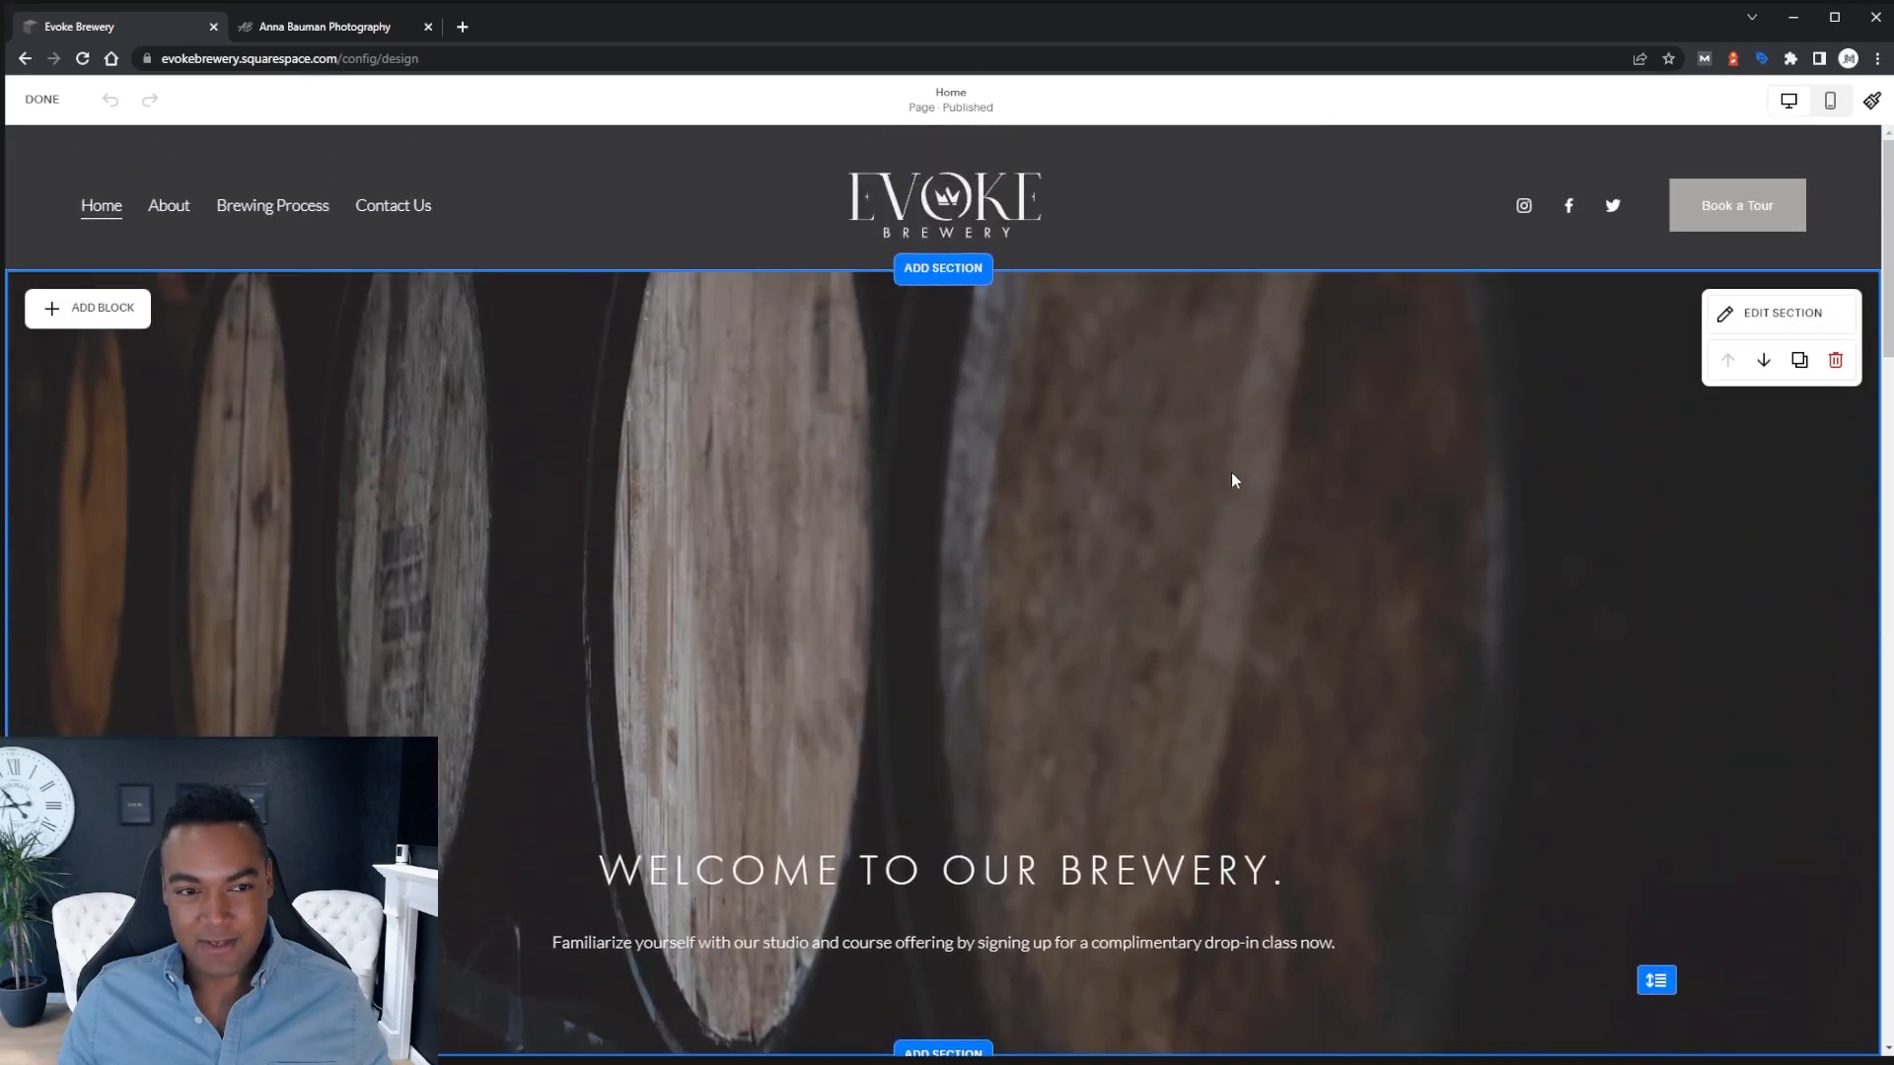
scroll(1232, 480, "down", 1)
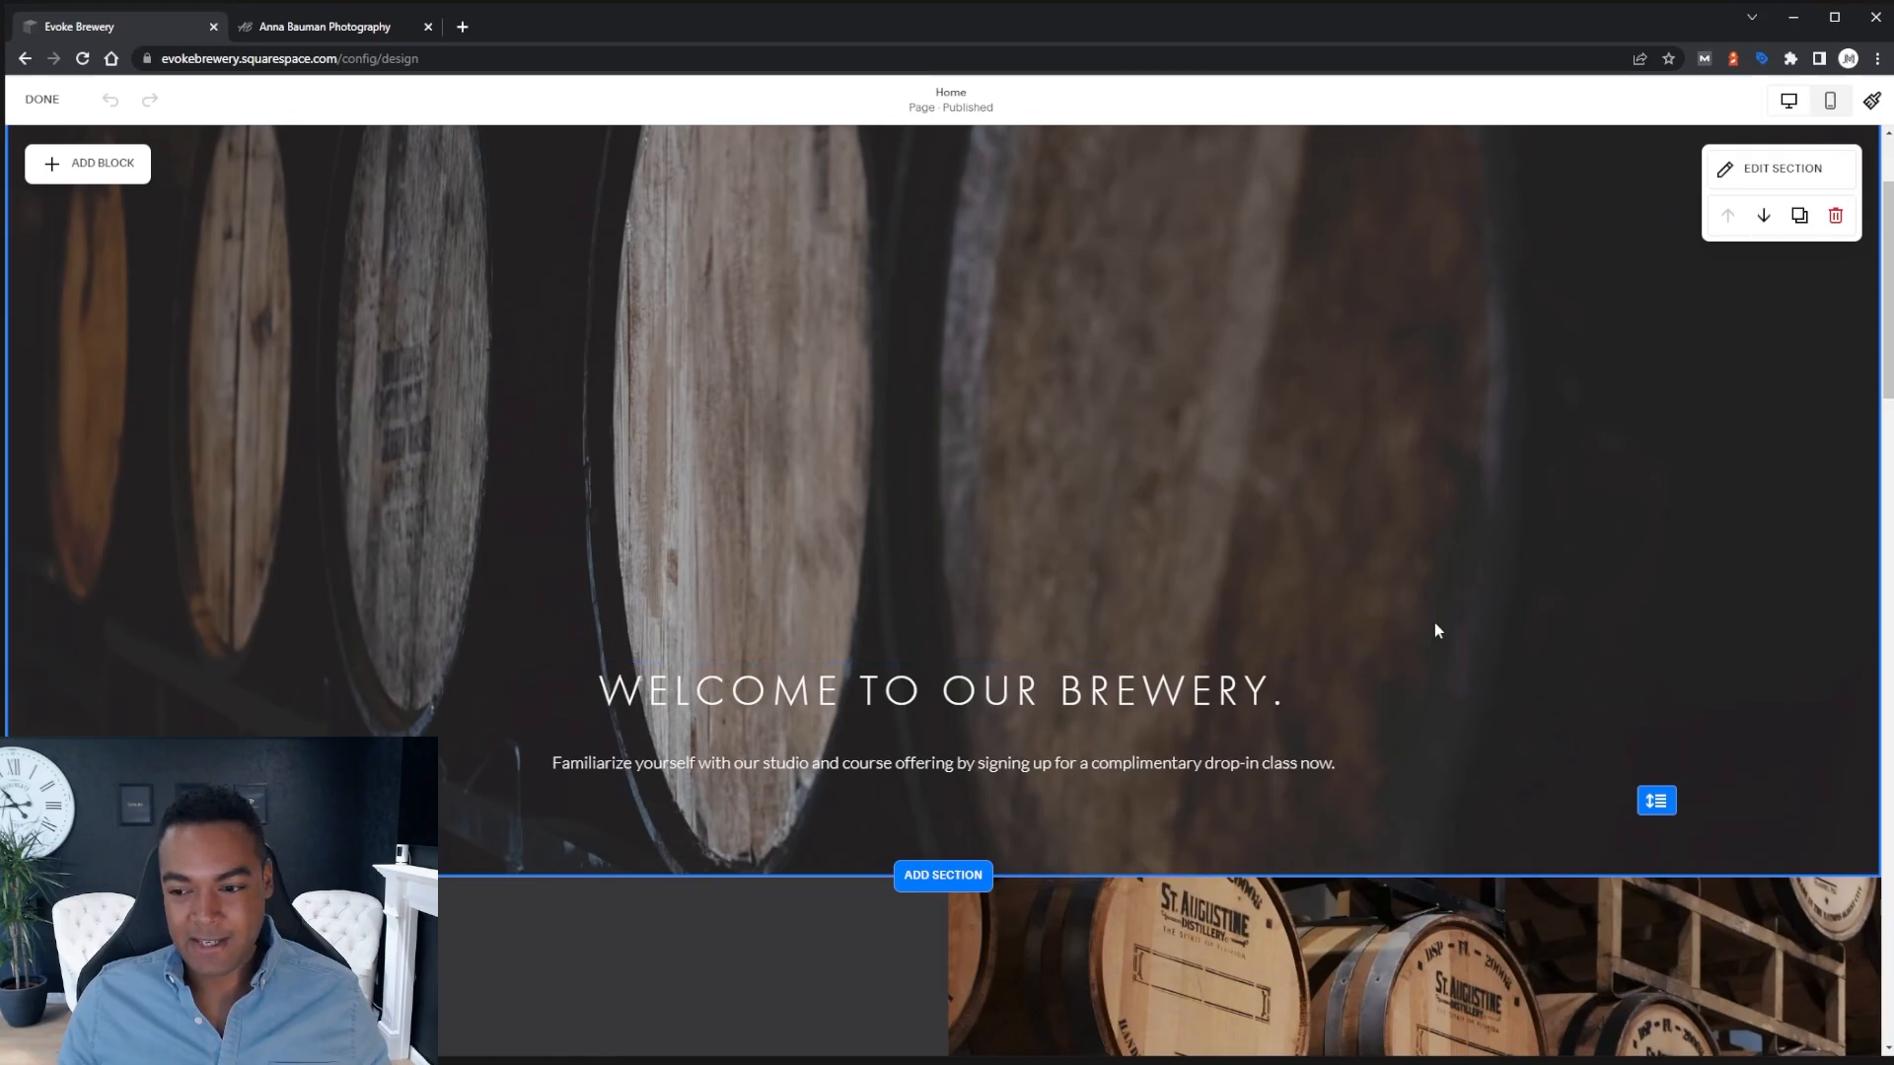
scroll(1436, 606, "down", 8)
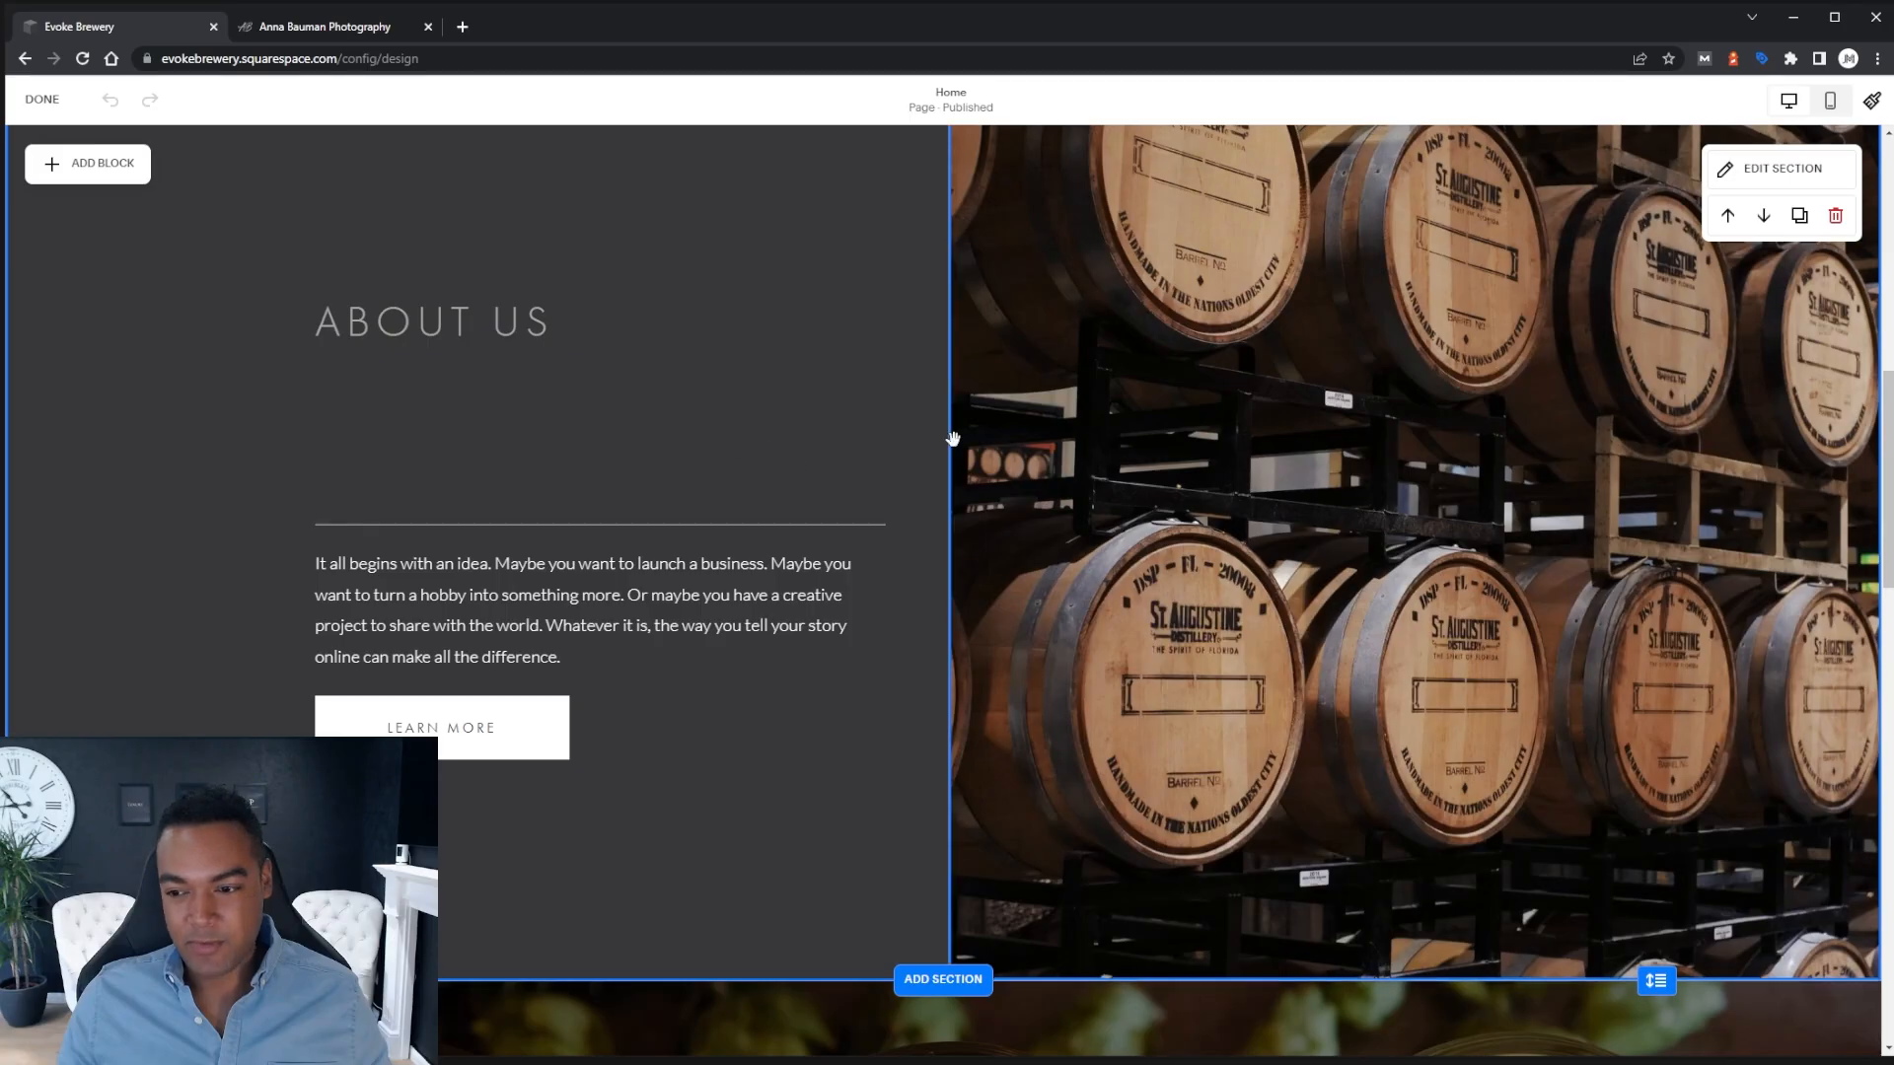
scroll(803, 426, "down", 8)
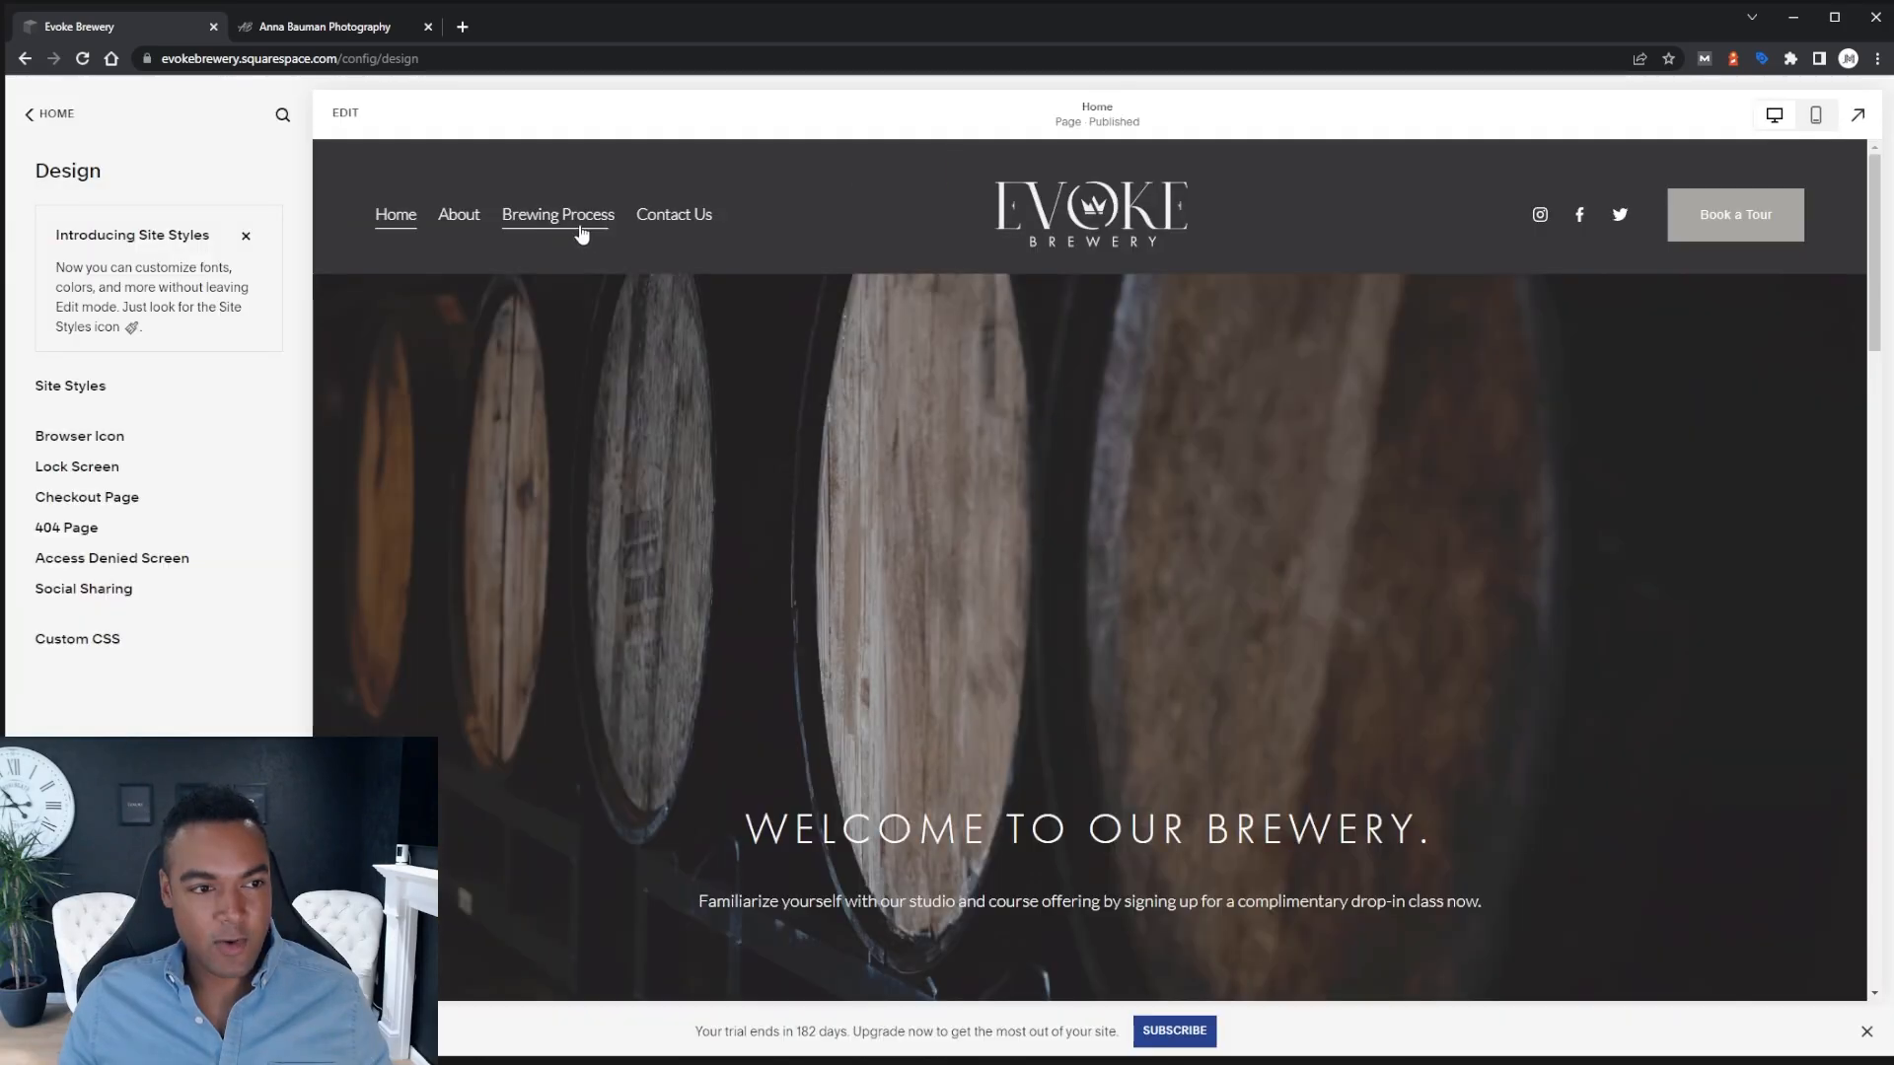
Open the Brewing Process page and examine how its The Process and Award Winning IPAs sections animate
left_click(578, 227)
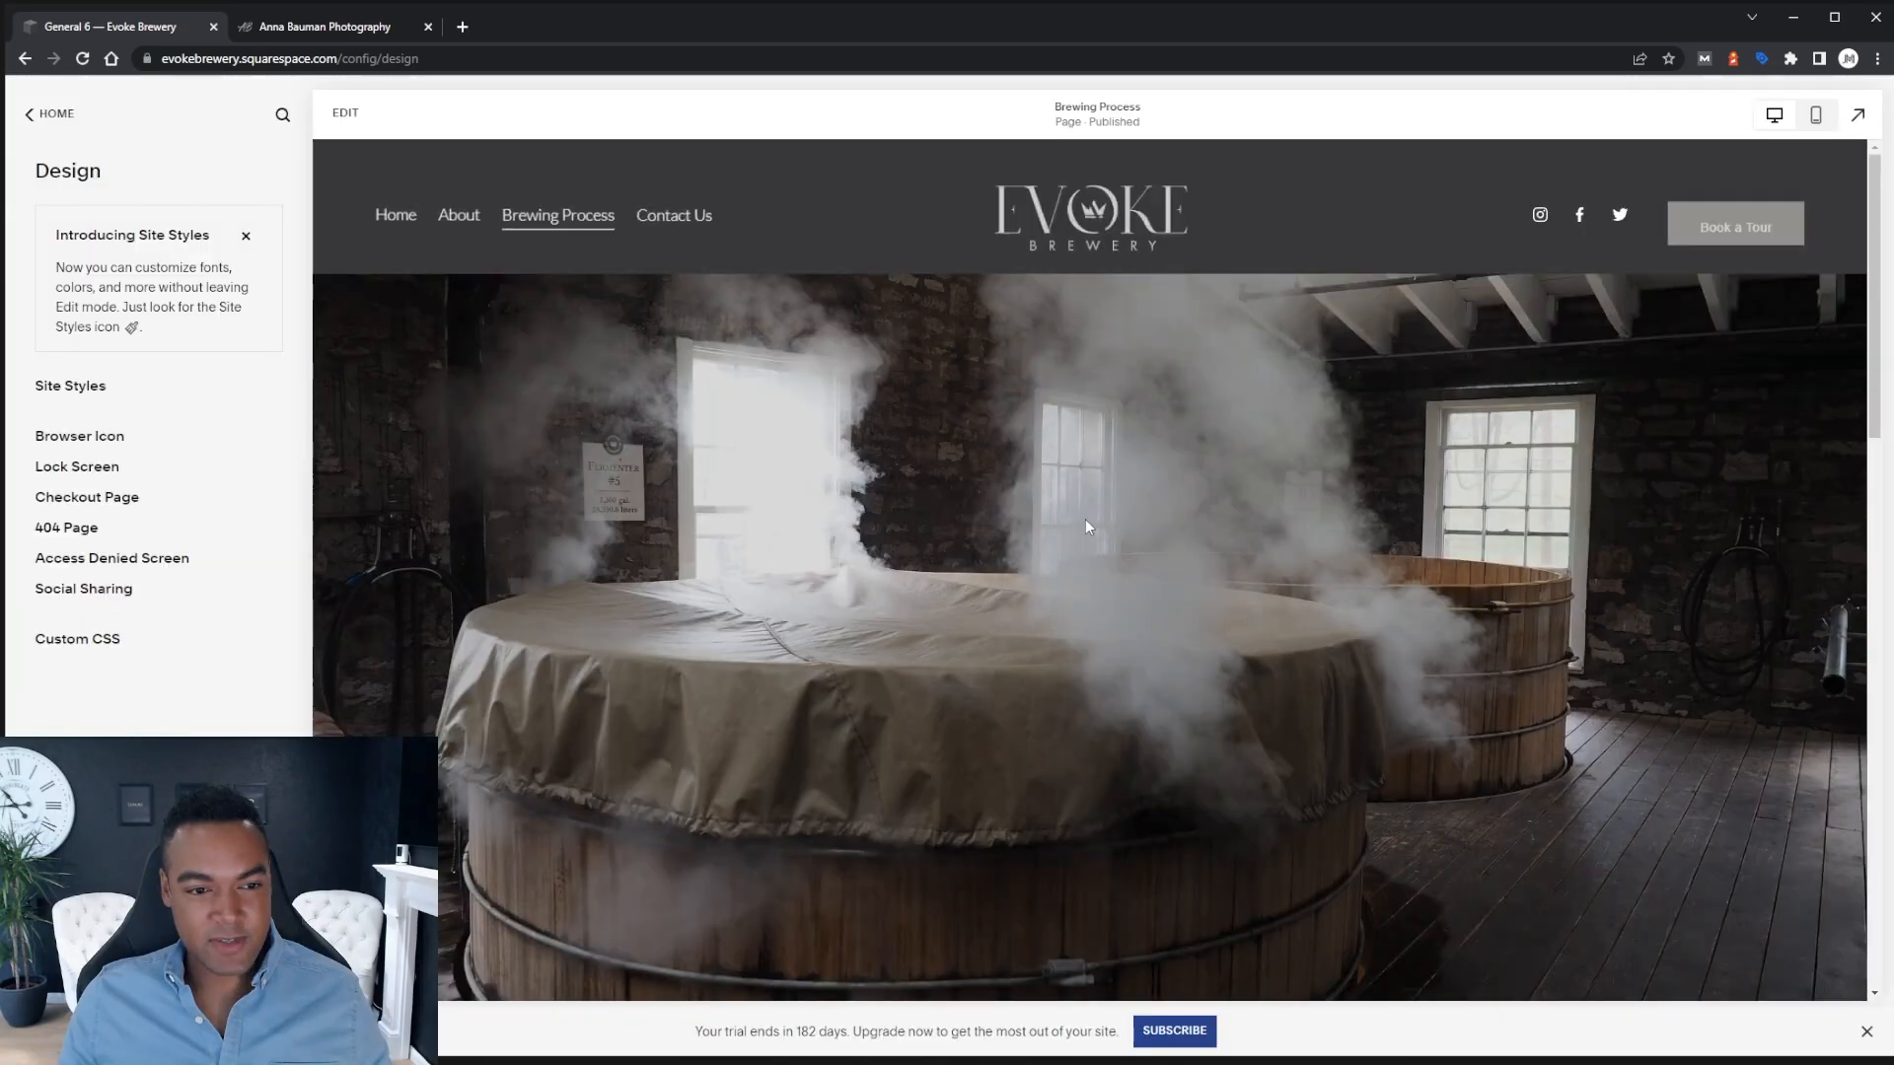
scroll(1085, 518, "down", 5)
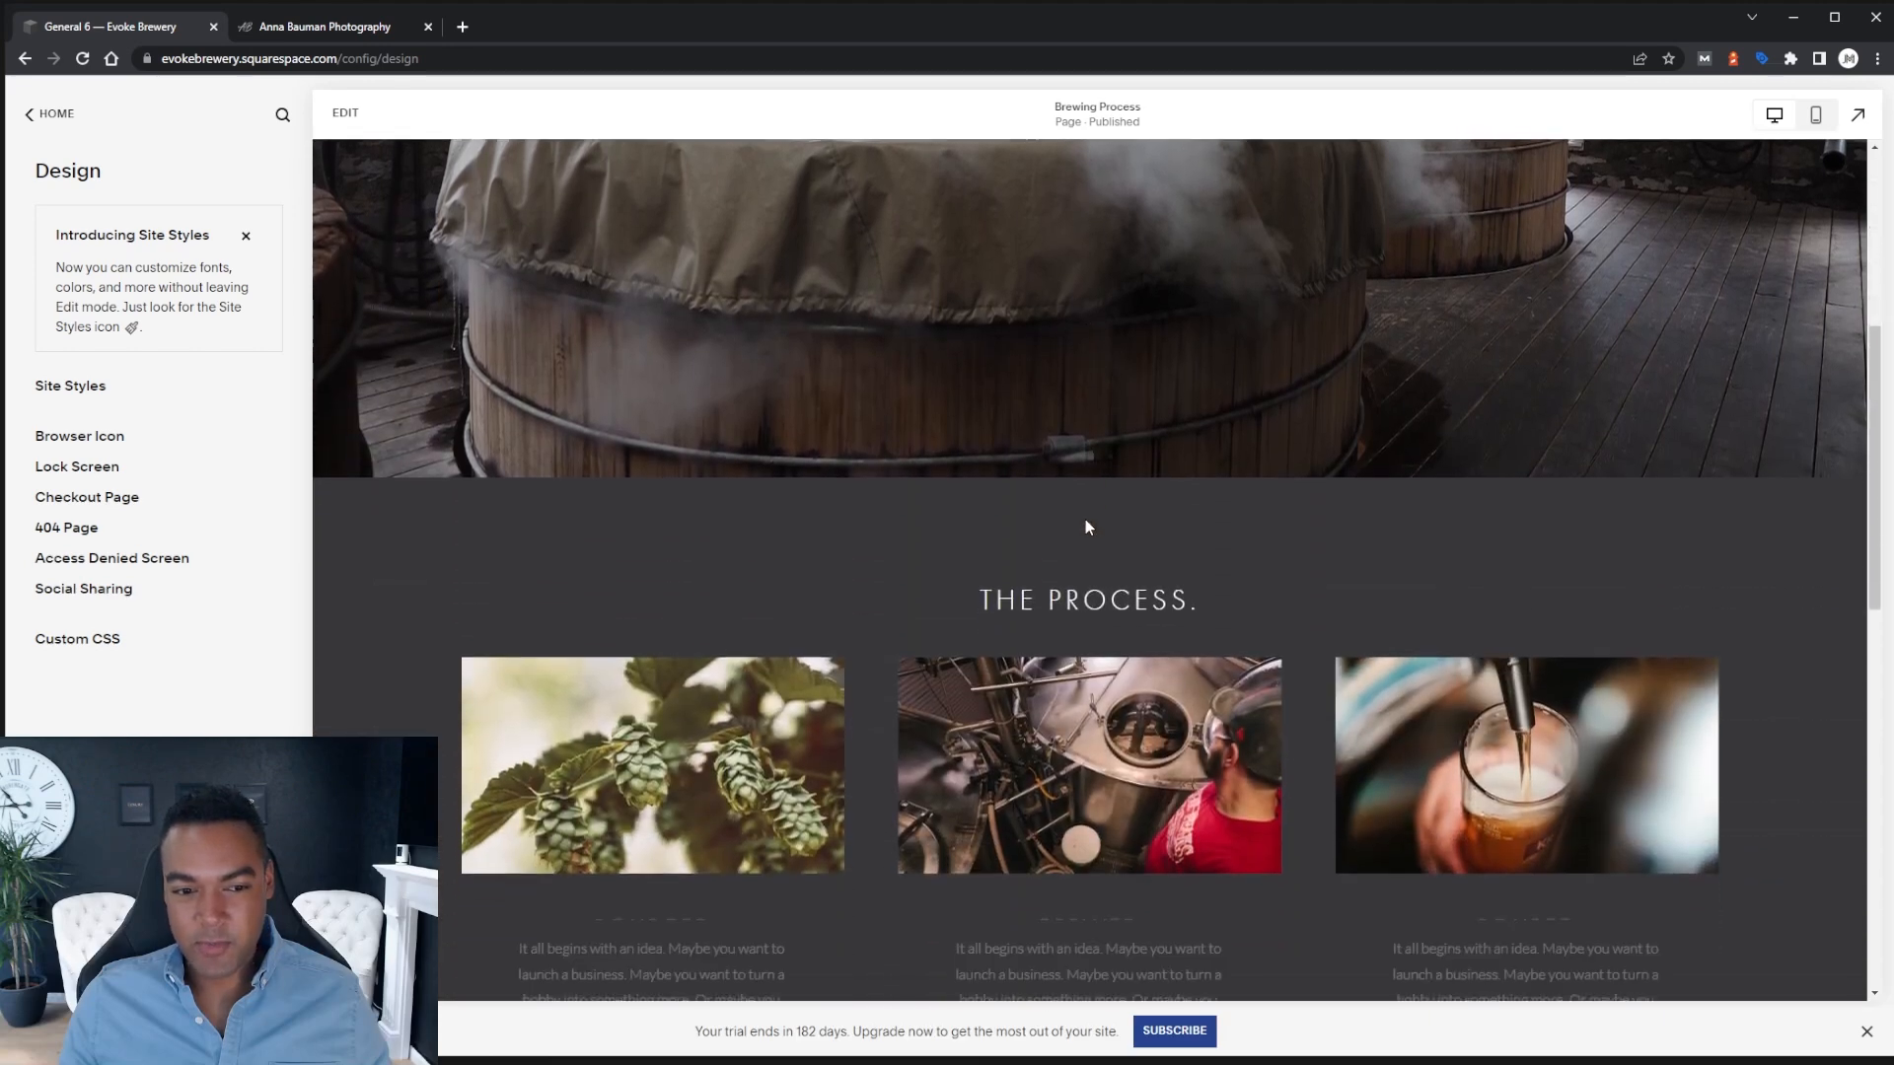
scroll(1085, 519, "down", 4)
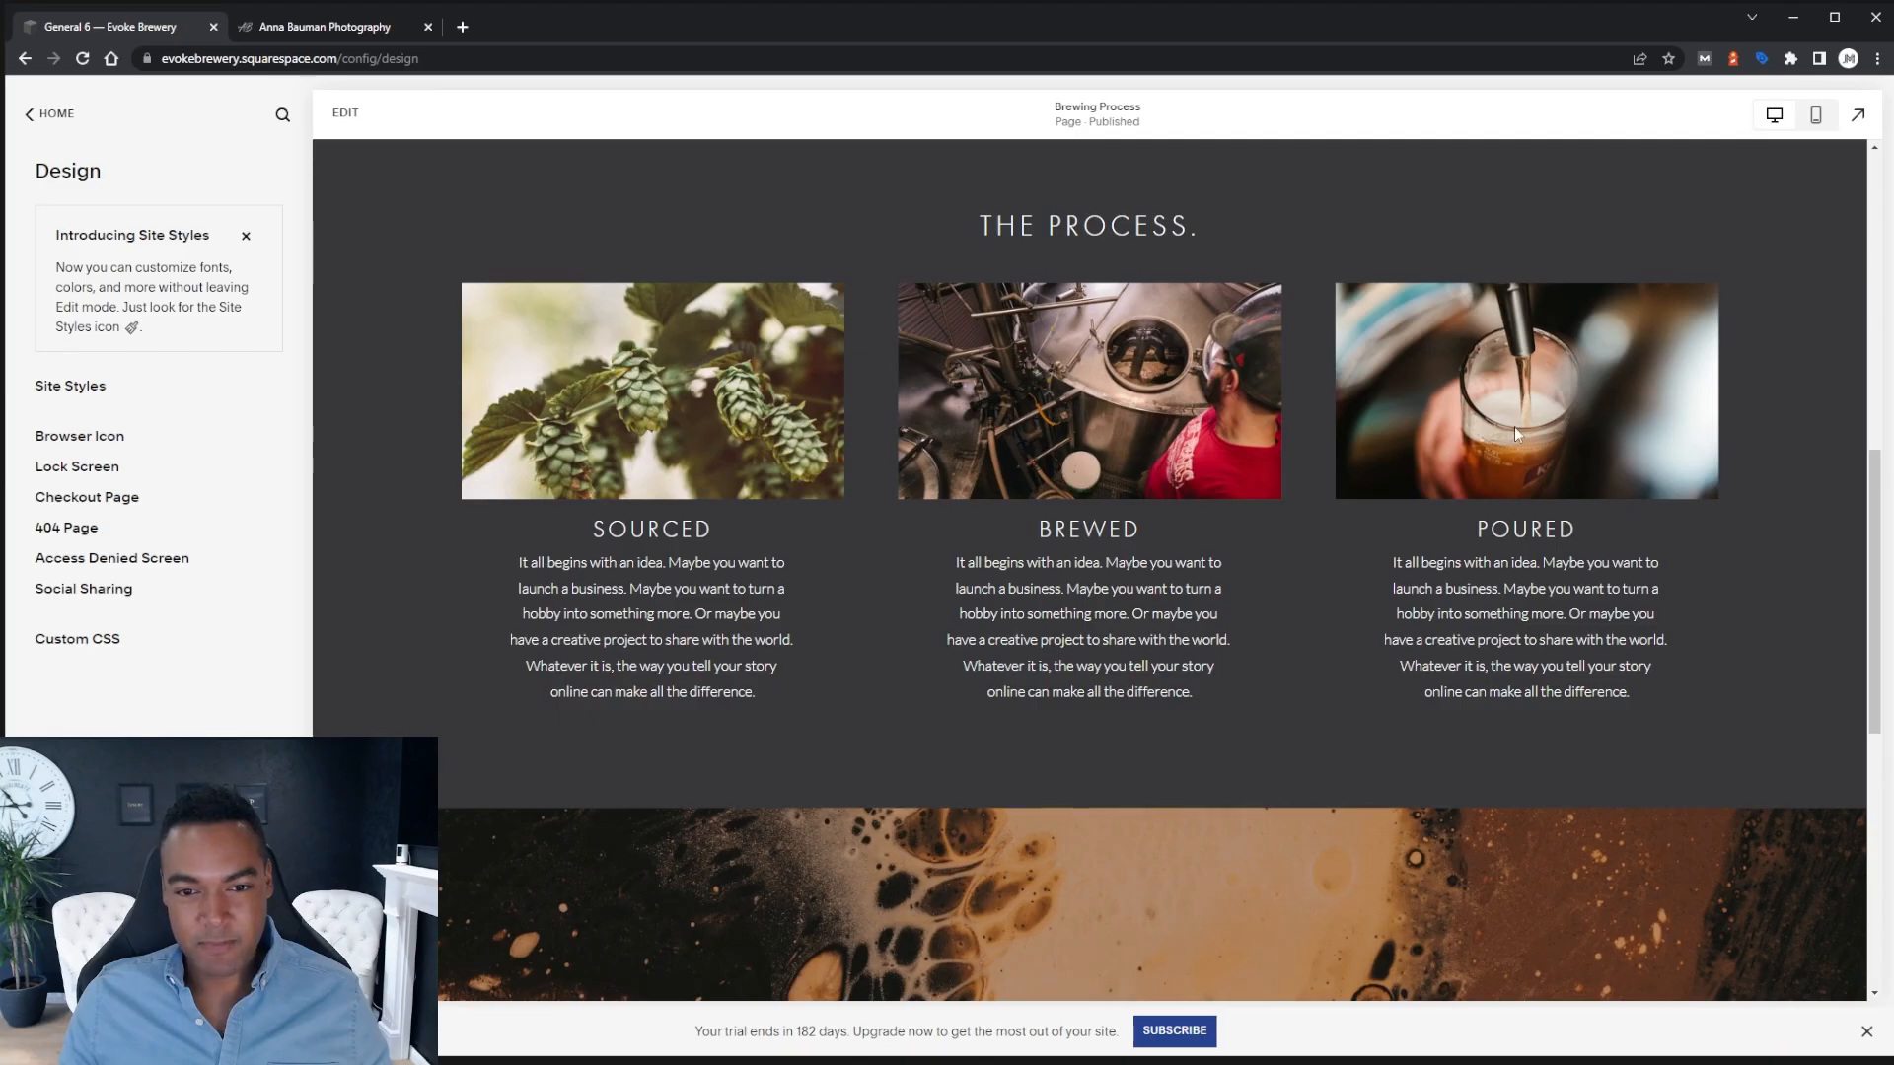
scroll(833, 406, "up", 1)
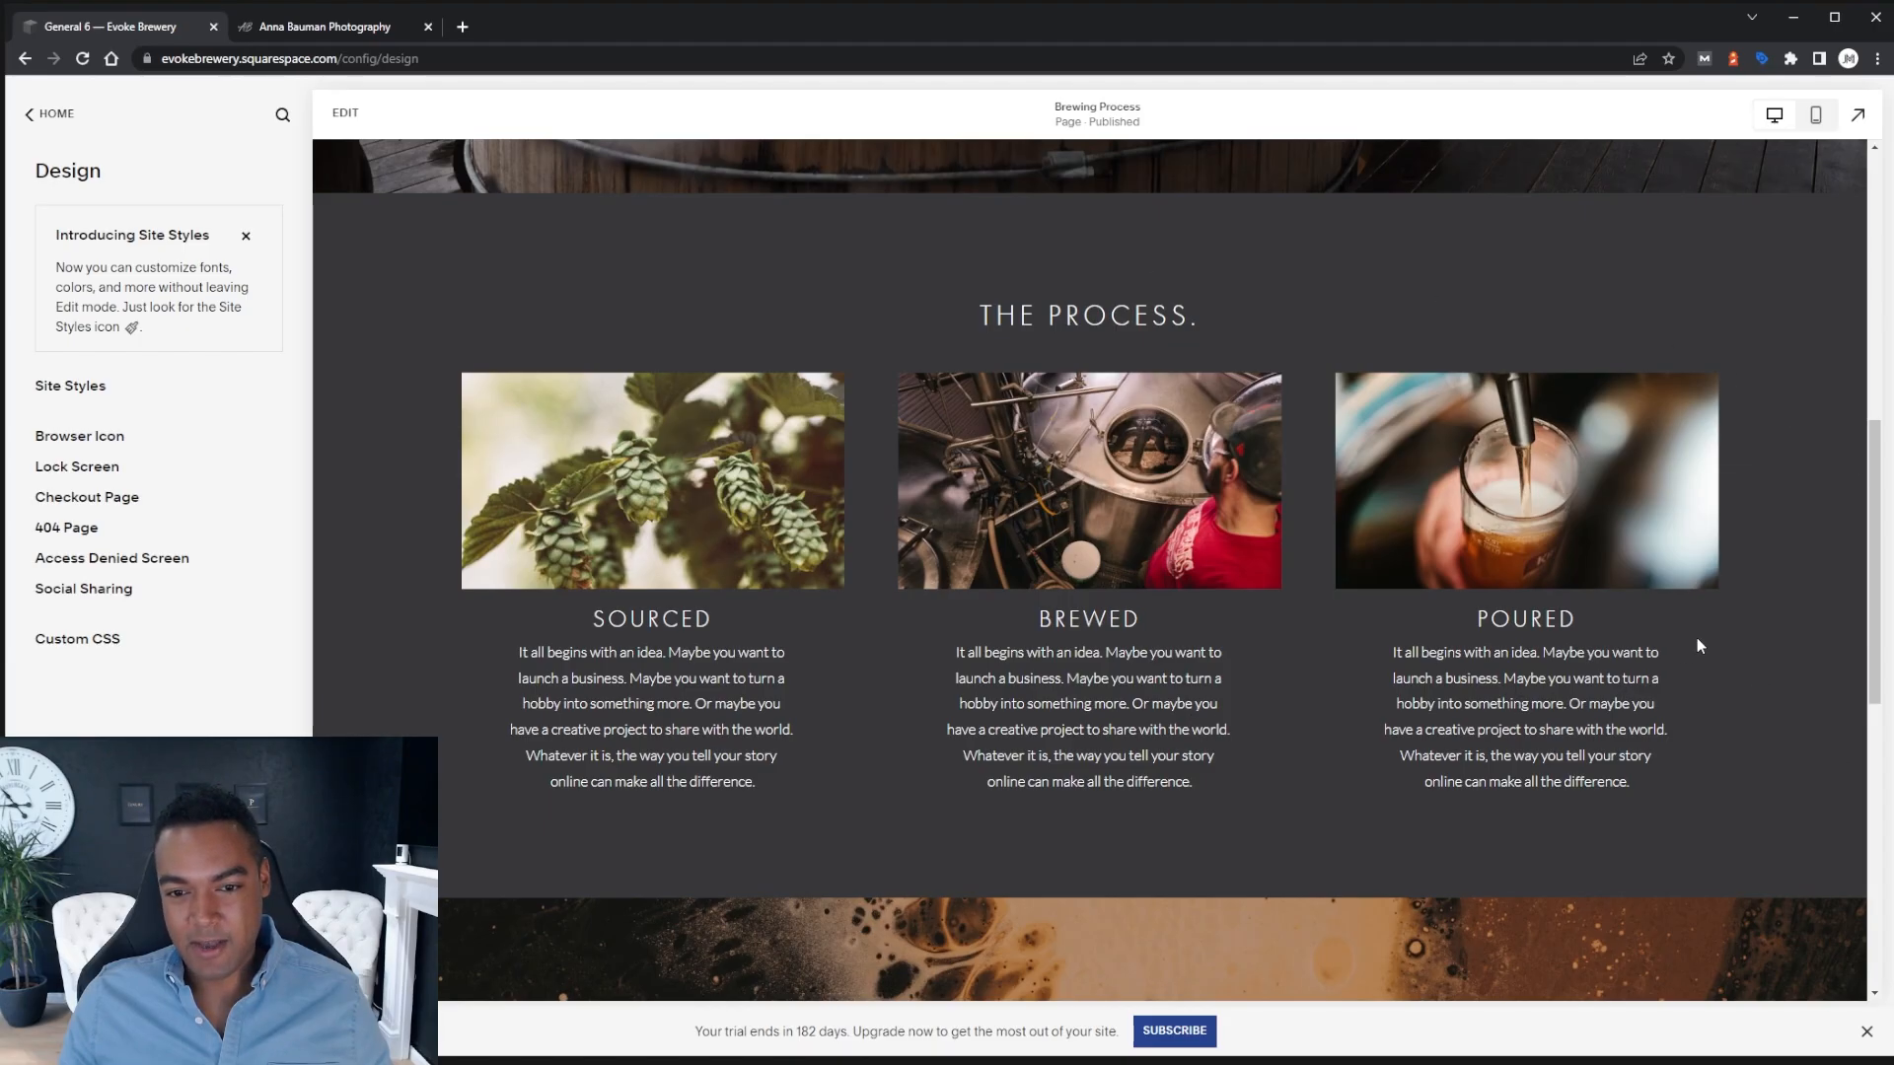
scroll(1698, 645, "down", 4)
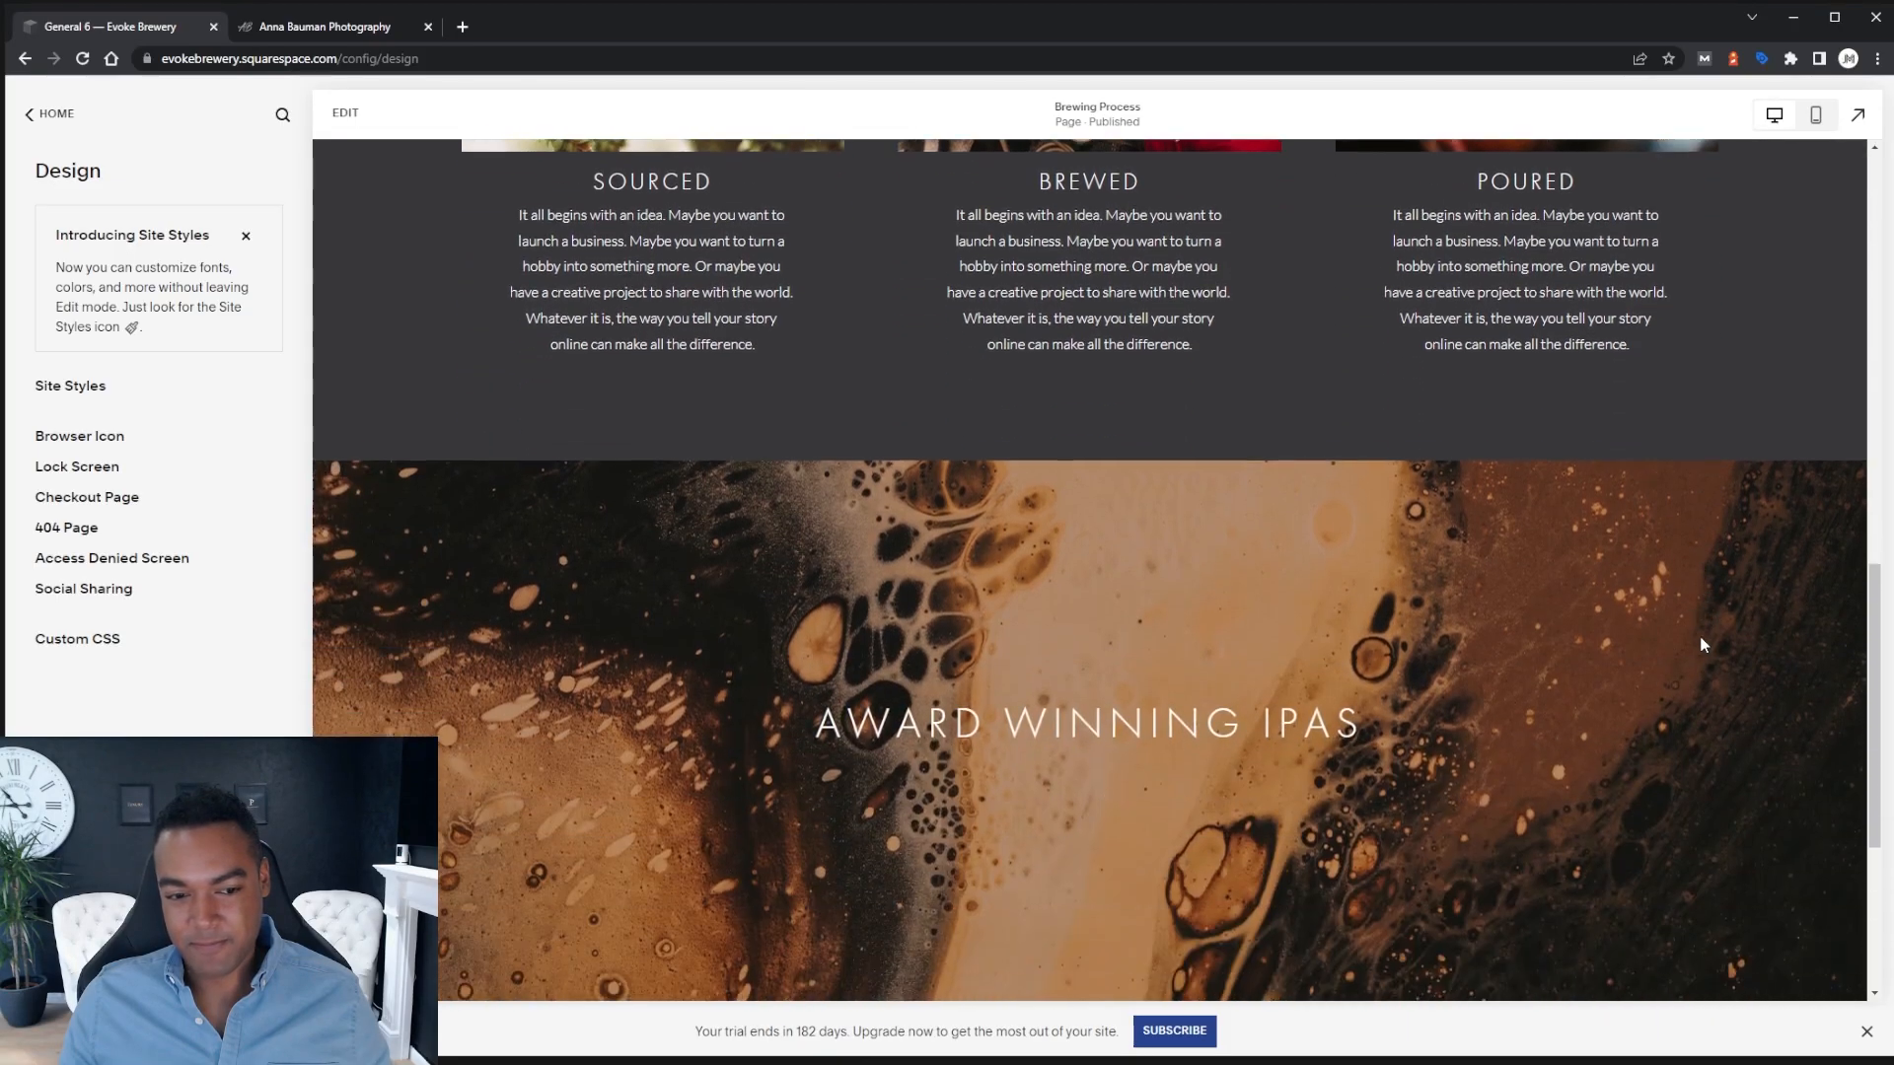
scroll(1703, 645, "up", 4)
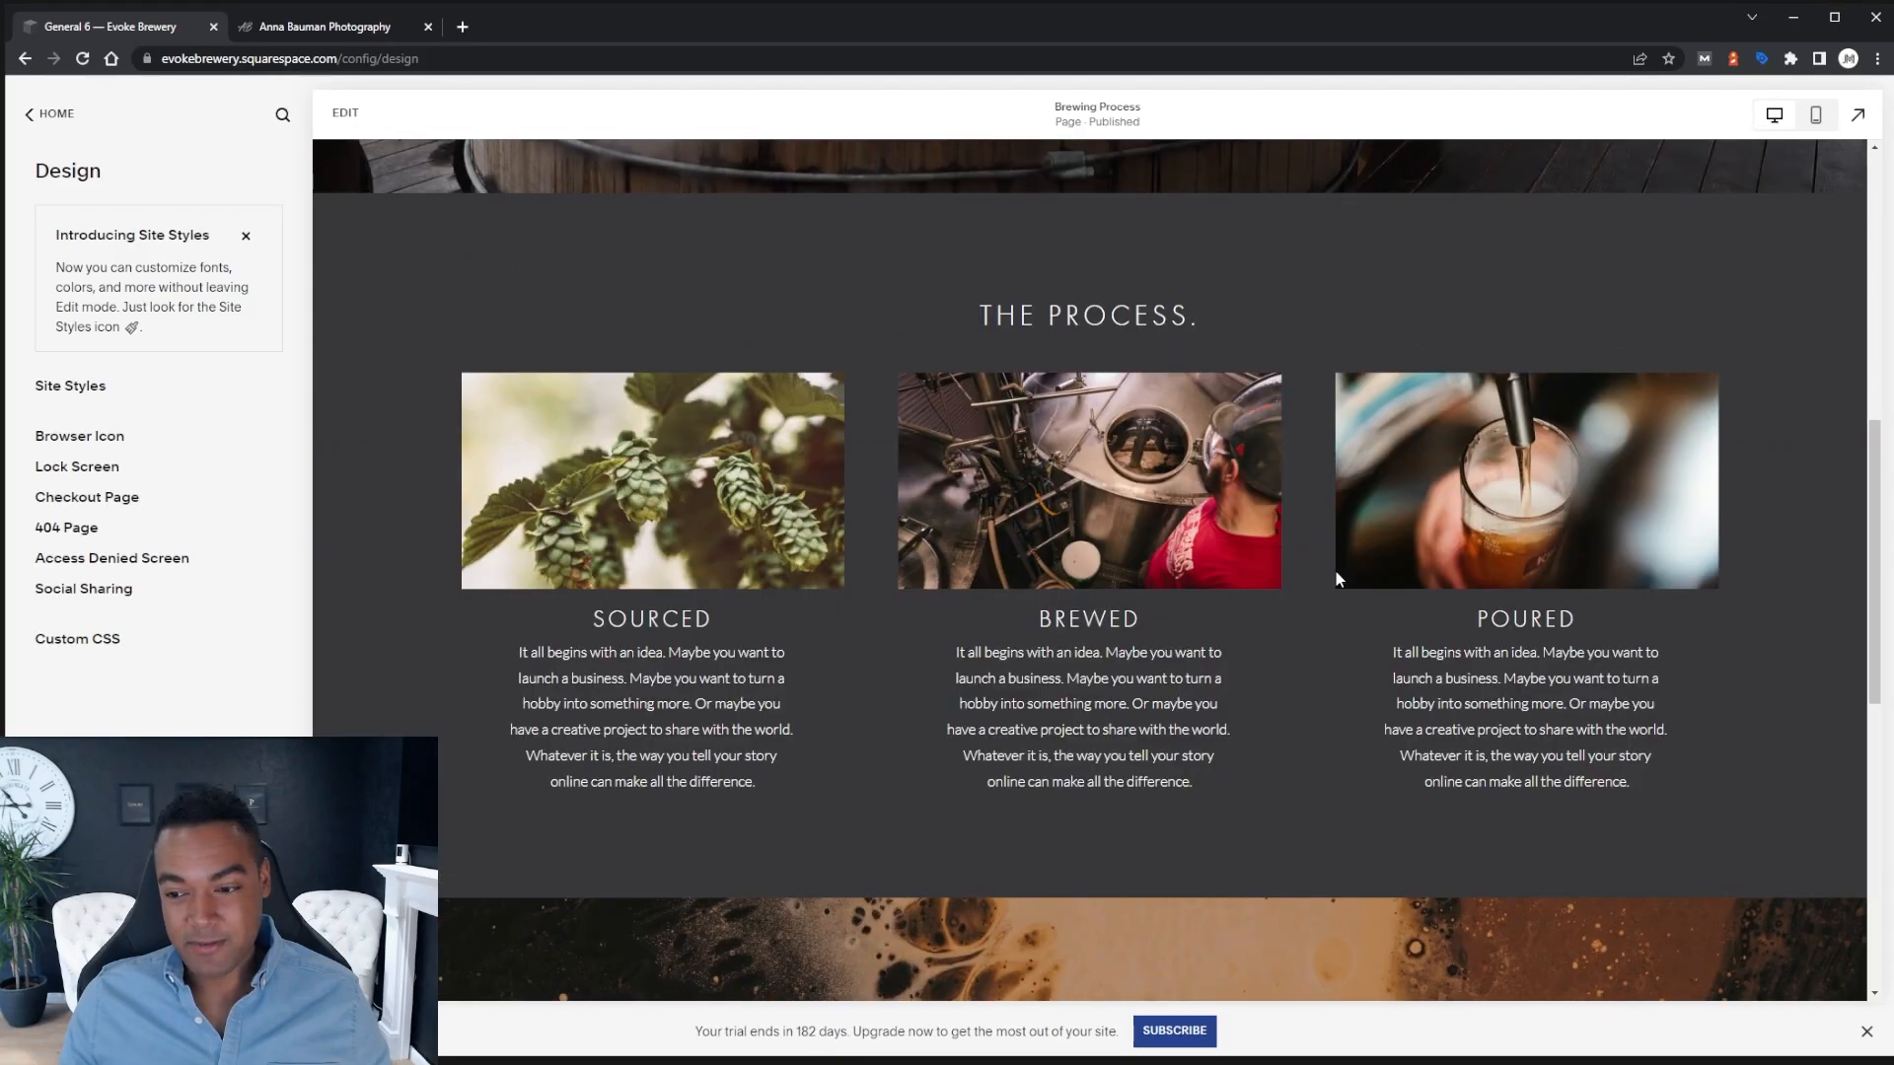
Recheck the animations on the Brewing Process page between the brewery banner, The Process columns and the Award Winning IPAs section
scroll(1359, 563, "down", 3)
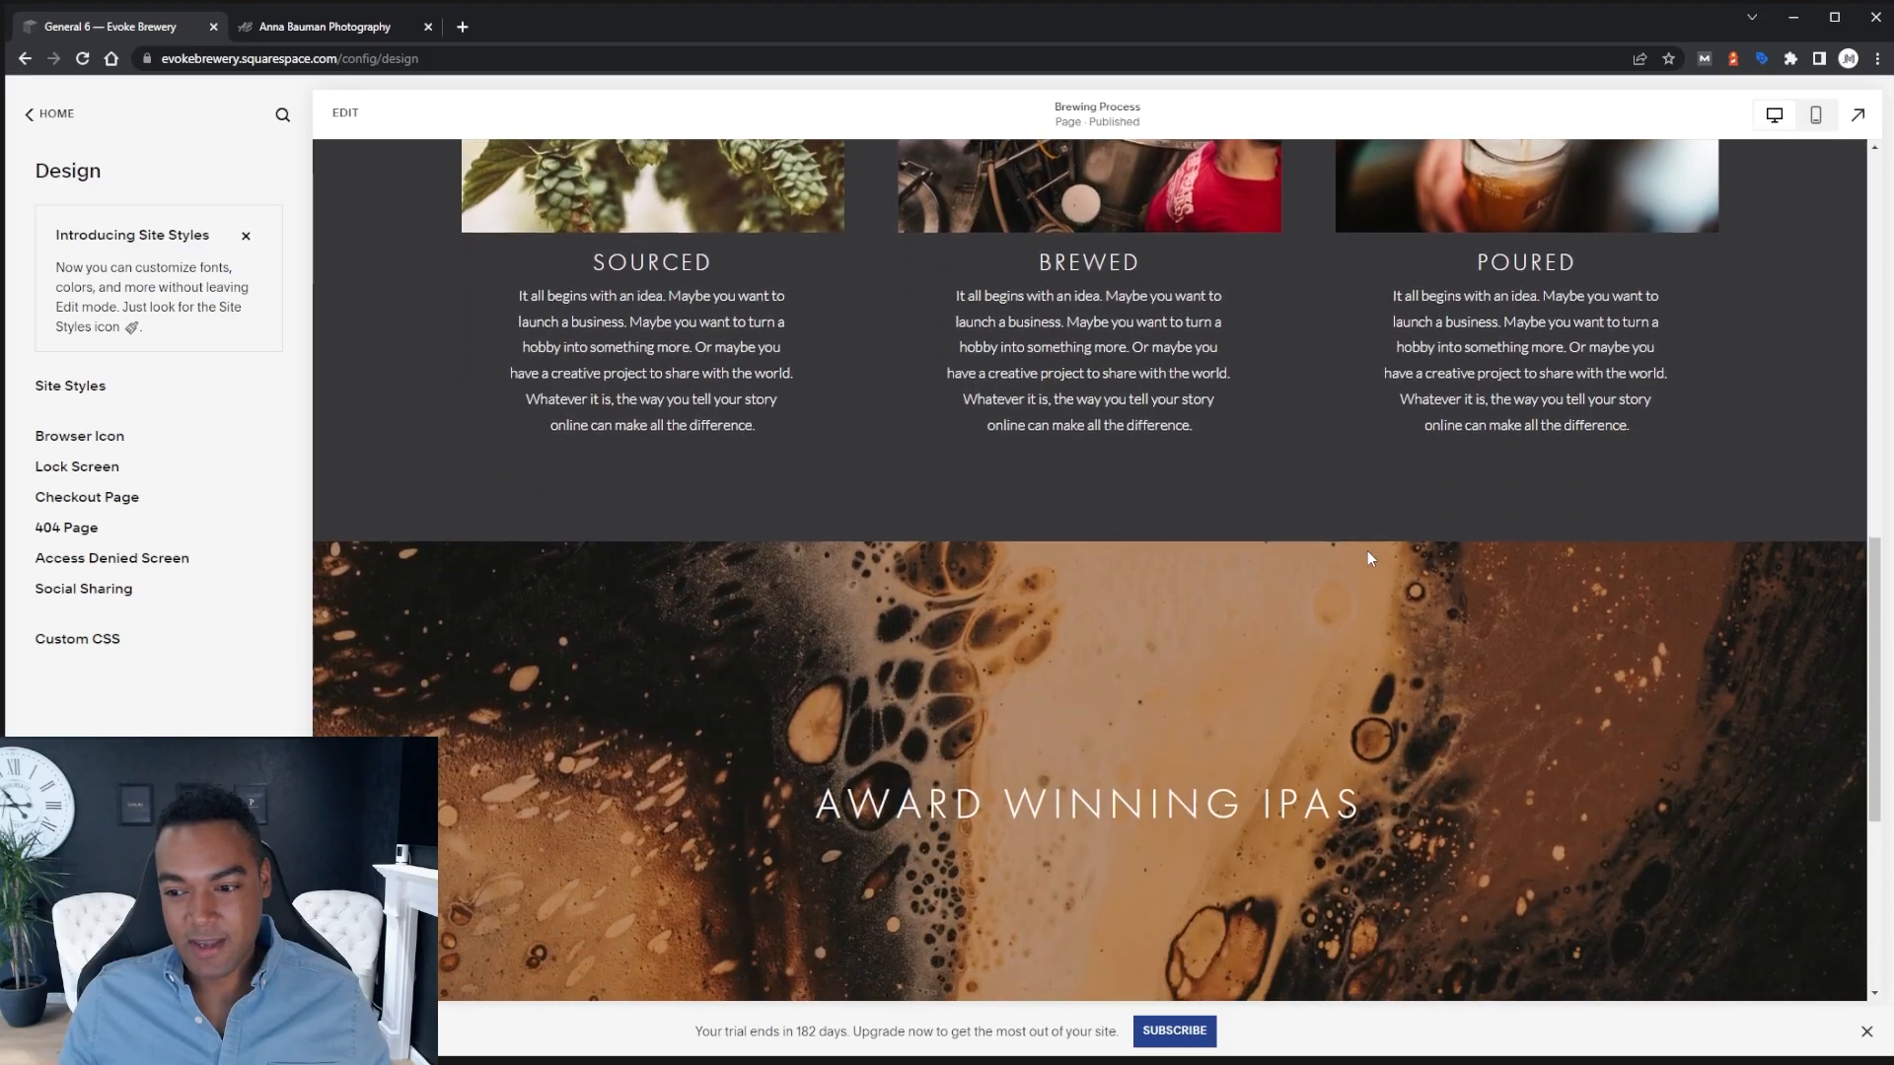
scroll(1361, 556, "up", 5)
scroll(1359, 548, "up", 5)
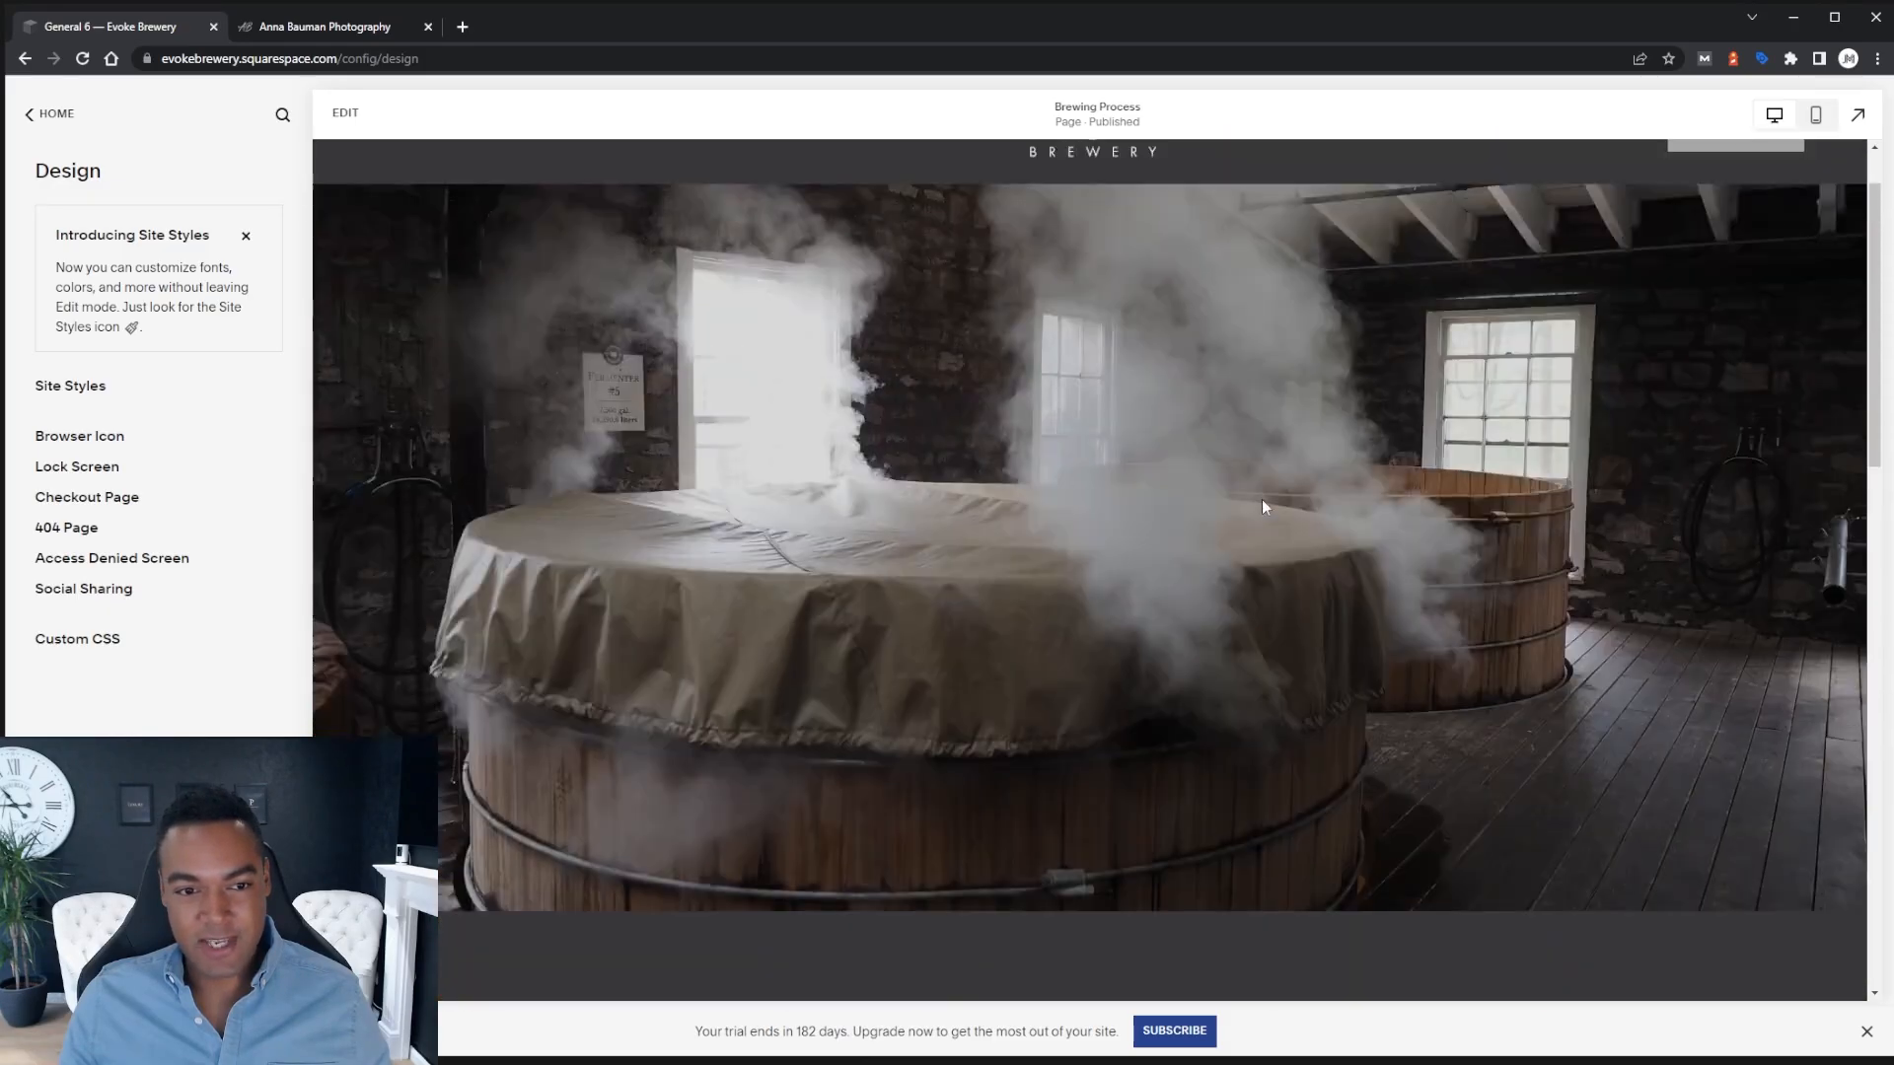
scroll(1266, 508, "down", 9)
scroll(1269, 527, "down", 2)
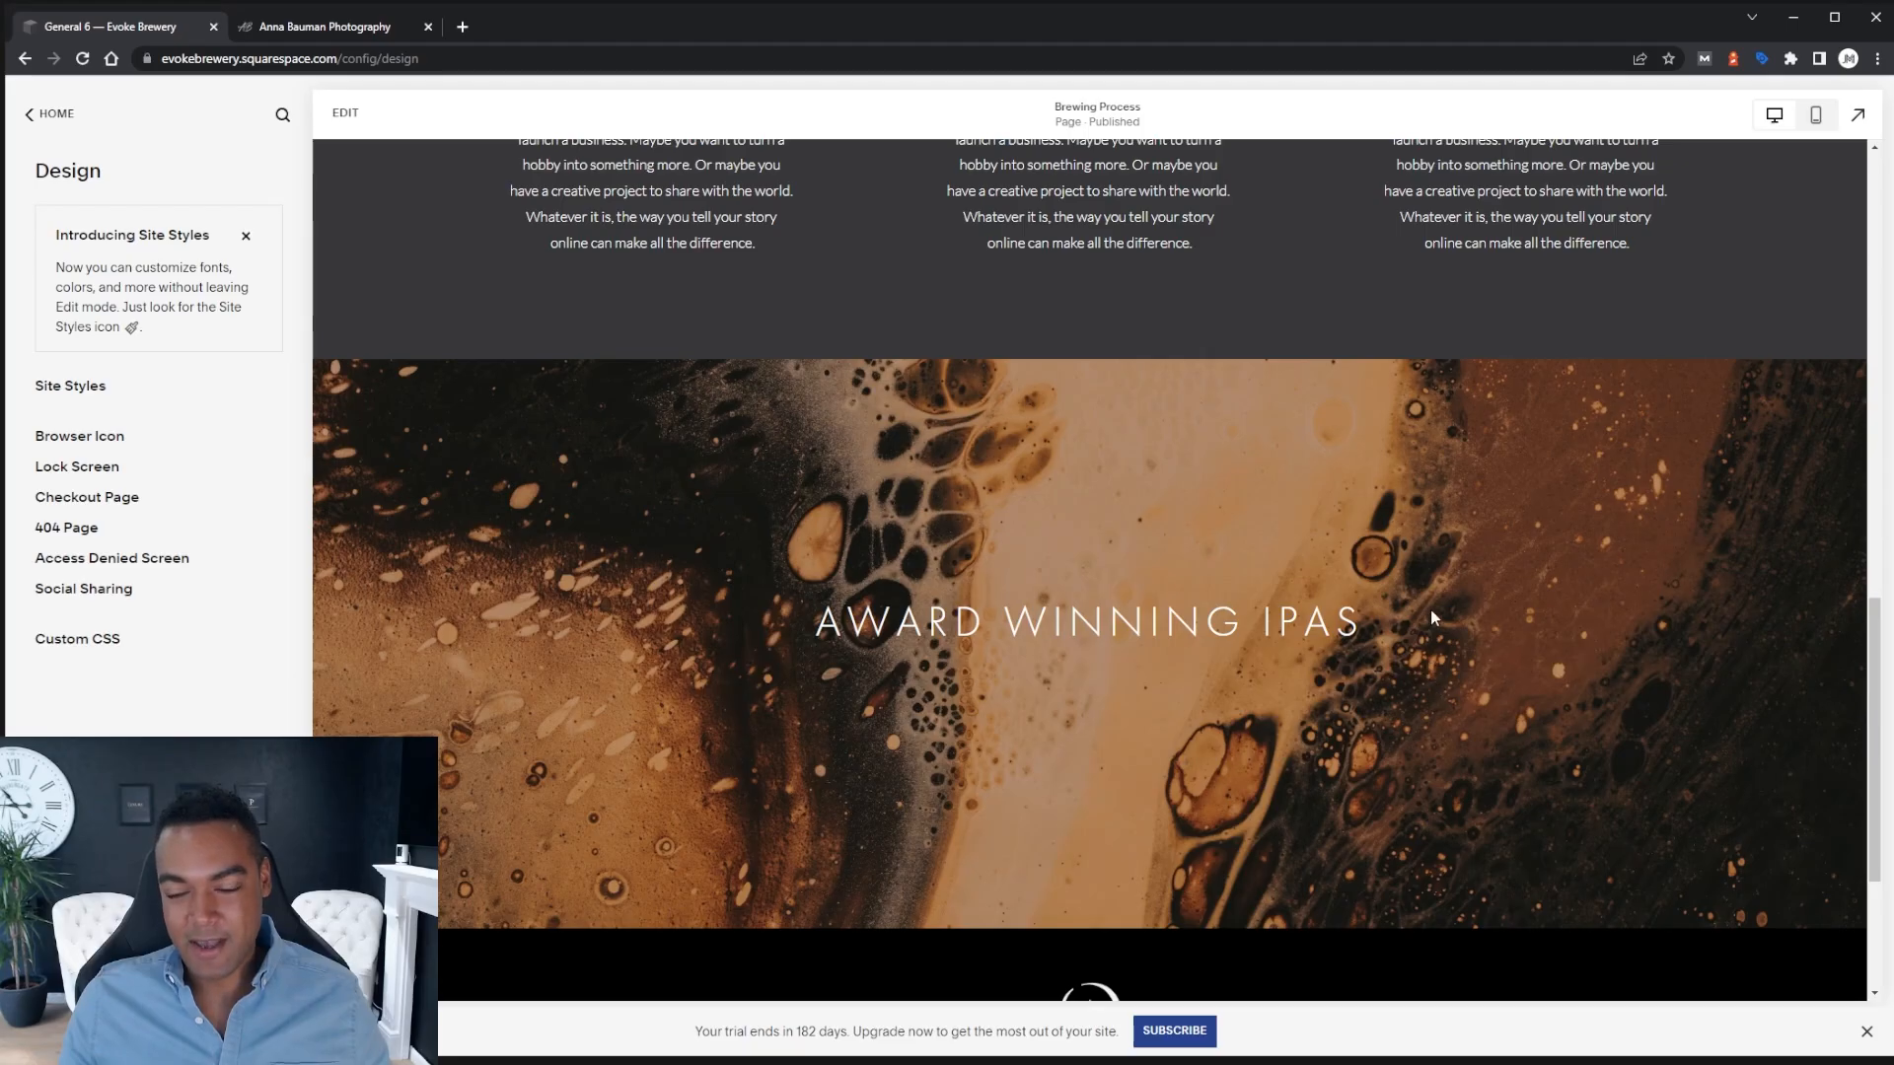
scroll(1431, 614, "up", 7)
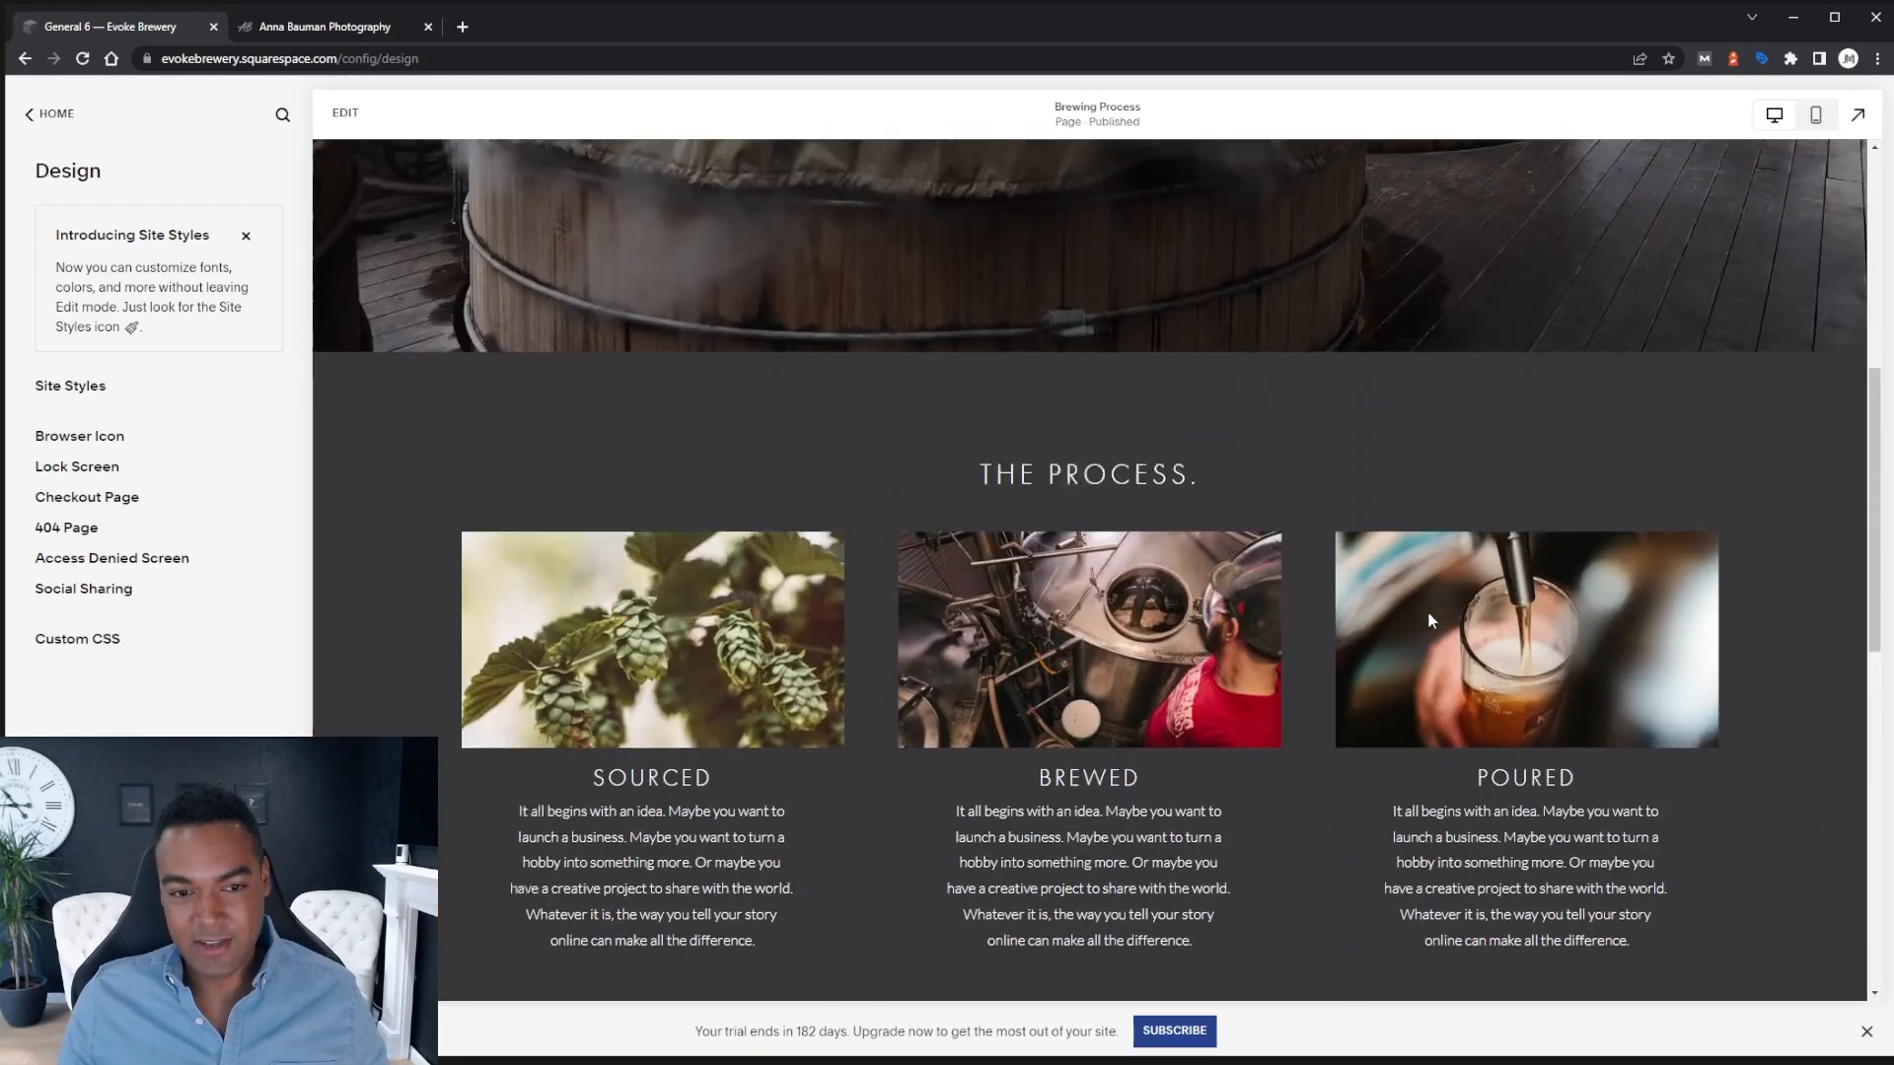
scroll(1420, 631, "up", 4)
scroll(1416, 636, "down", 5)
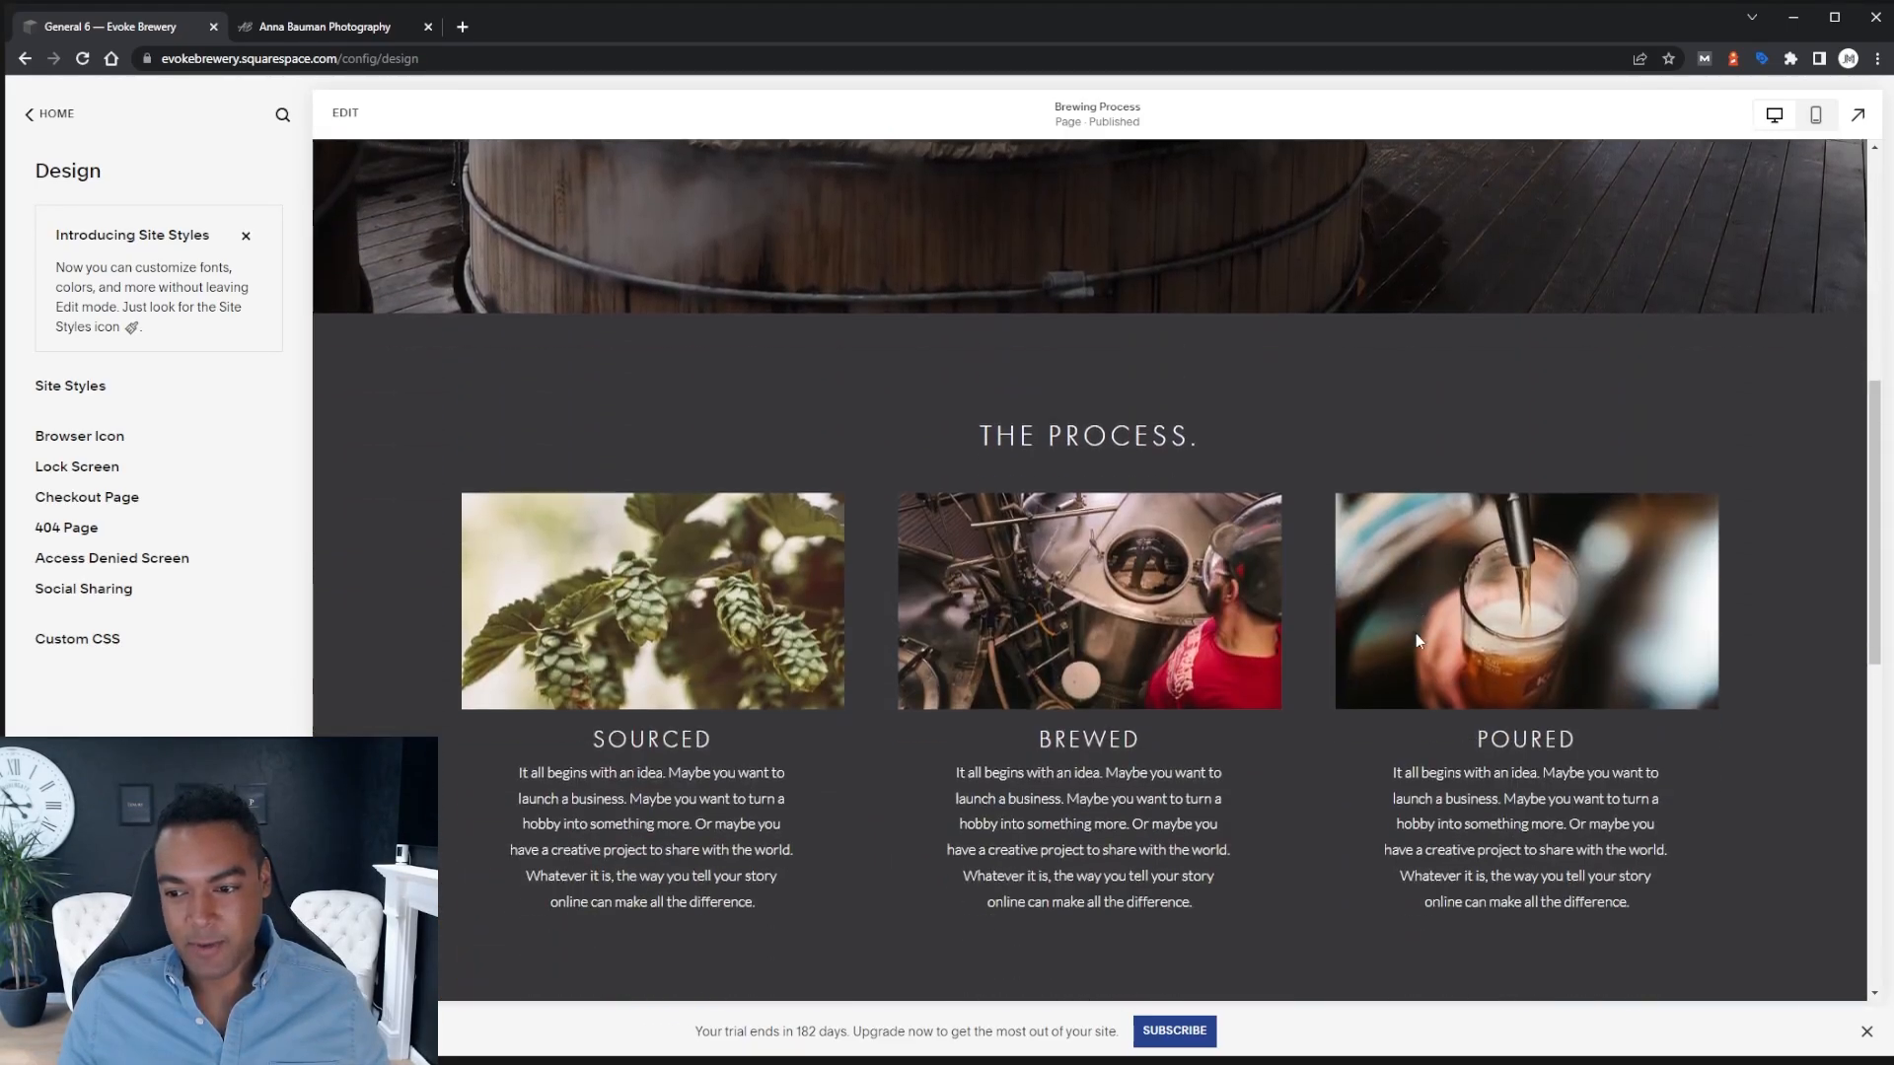
Switch to the already open photography website and view its home page header and full-width portrait slideshow
left_click(294, 30)
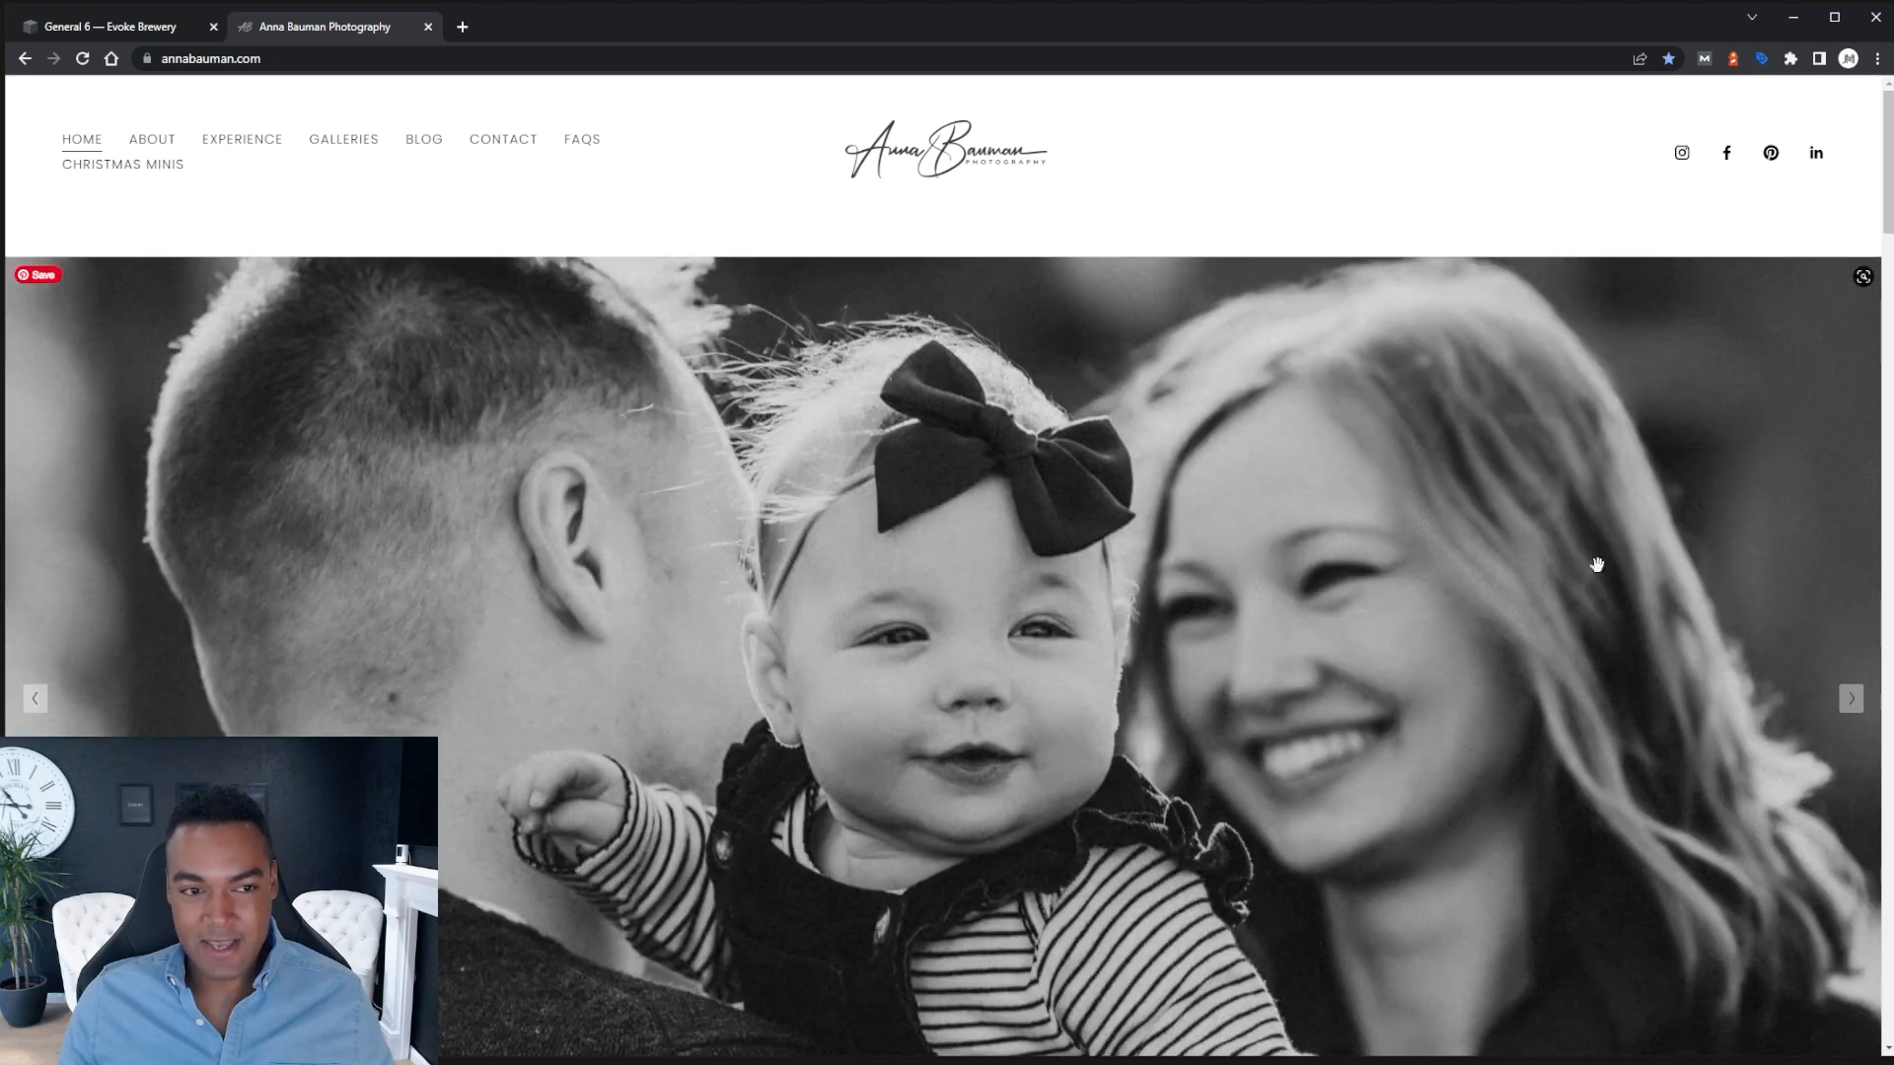
scroll(297, 439, "down", 1)
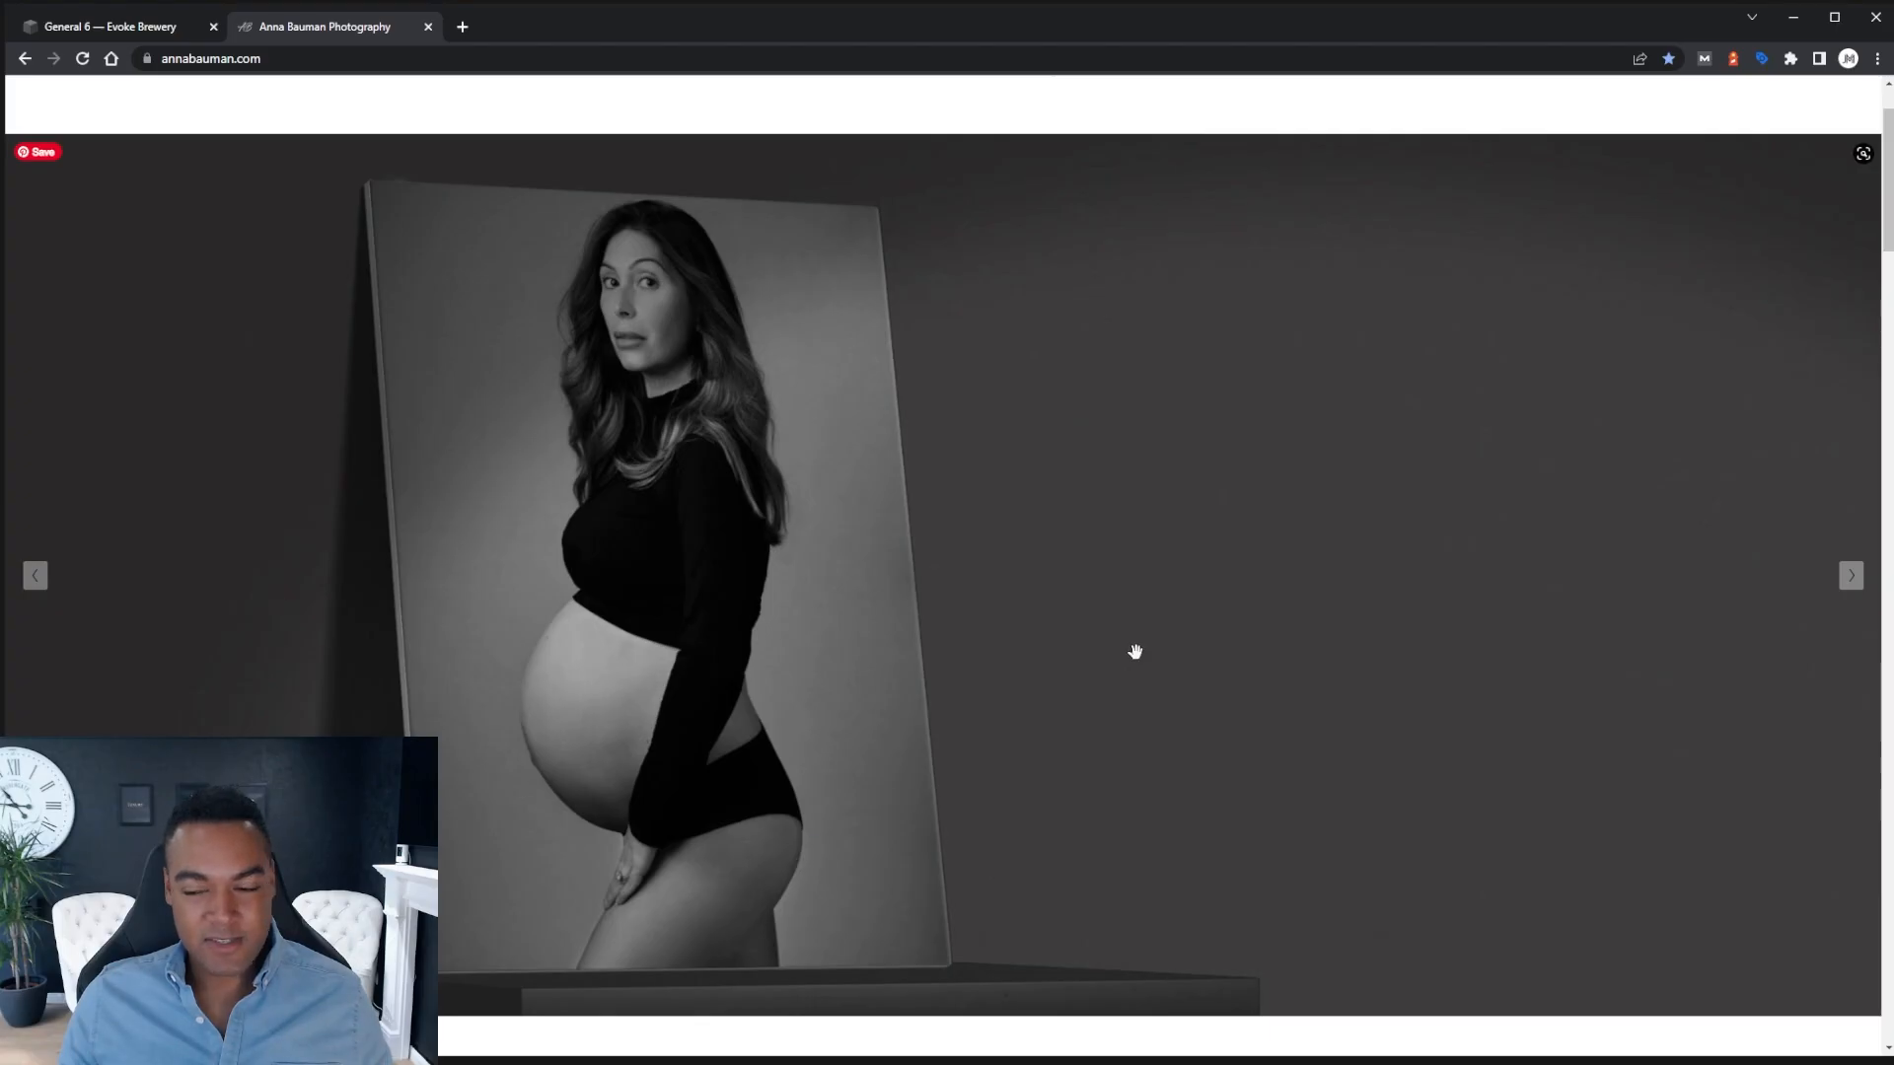
scroll(1563, 541, "up", 1)
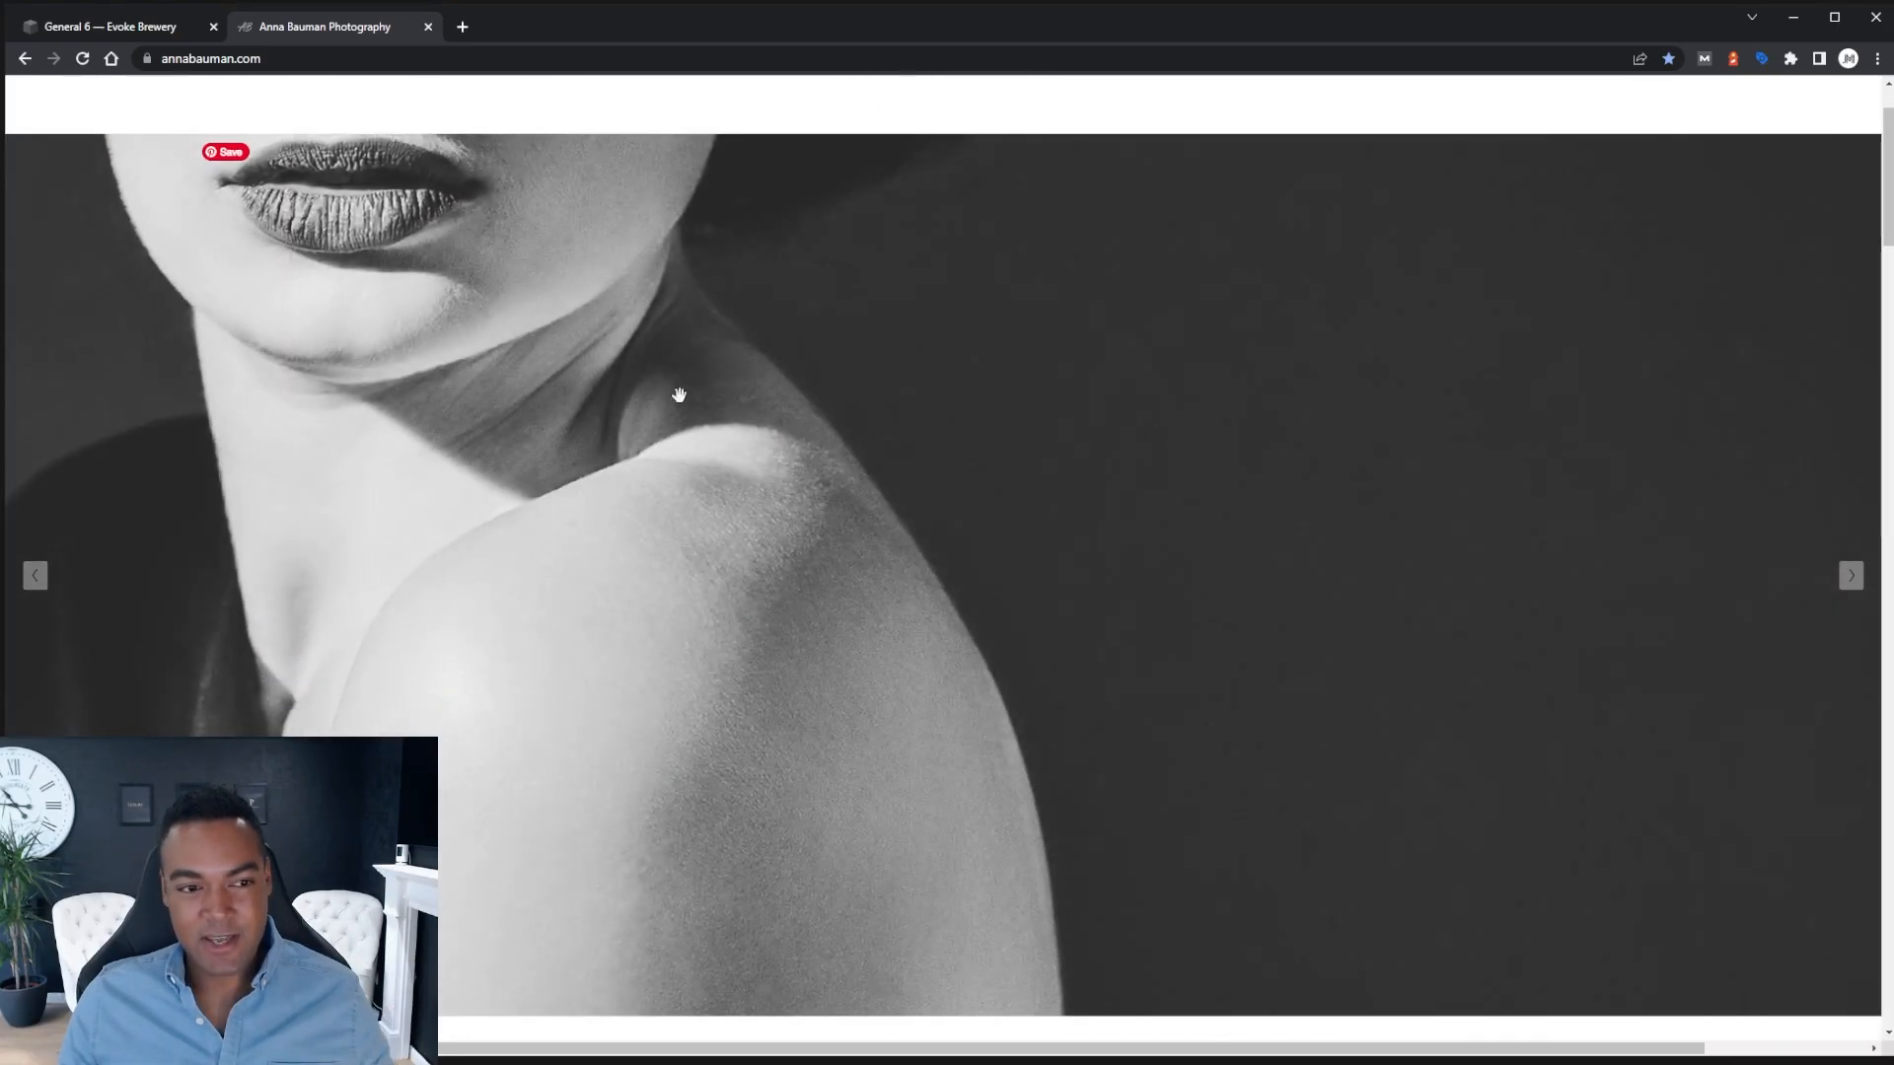
scroll(1274, 527, "up", 2)
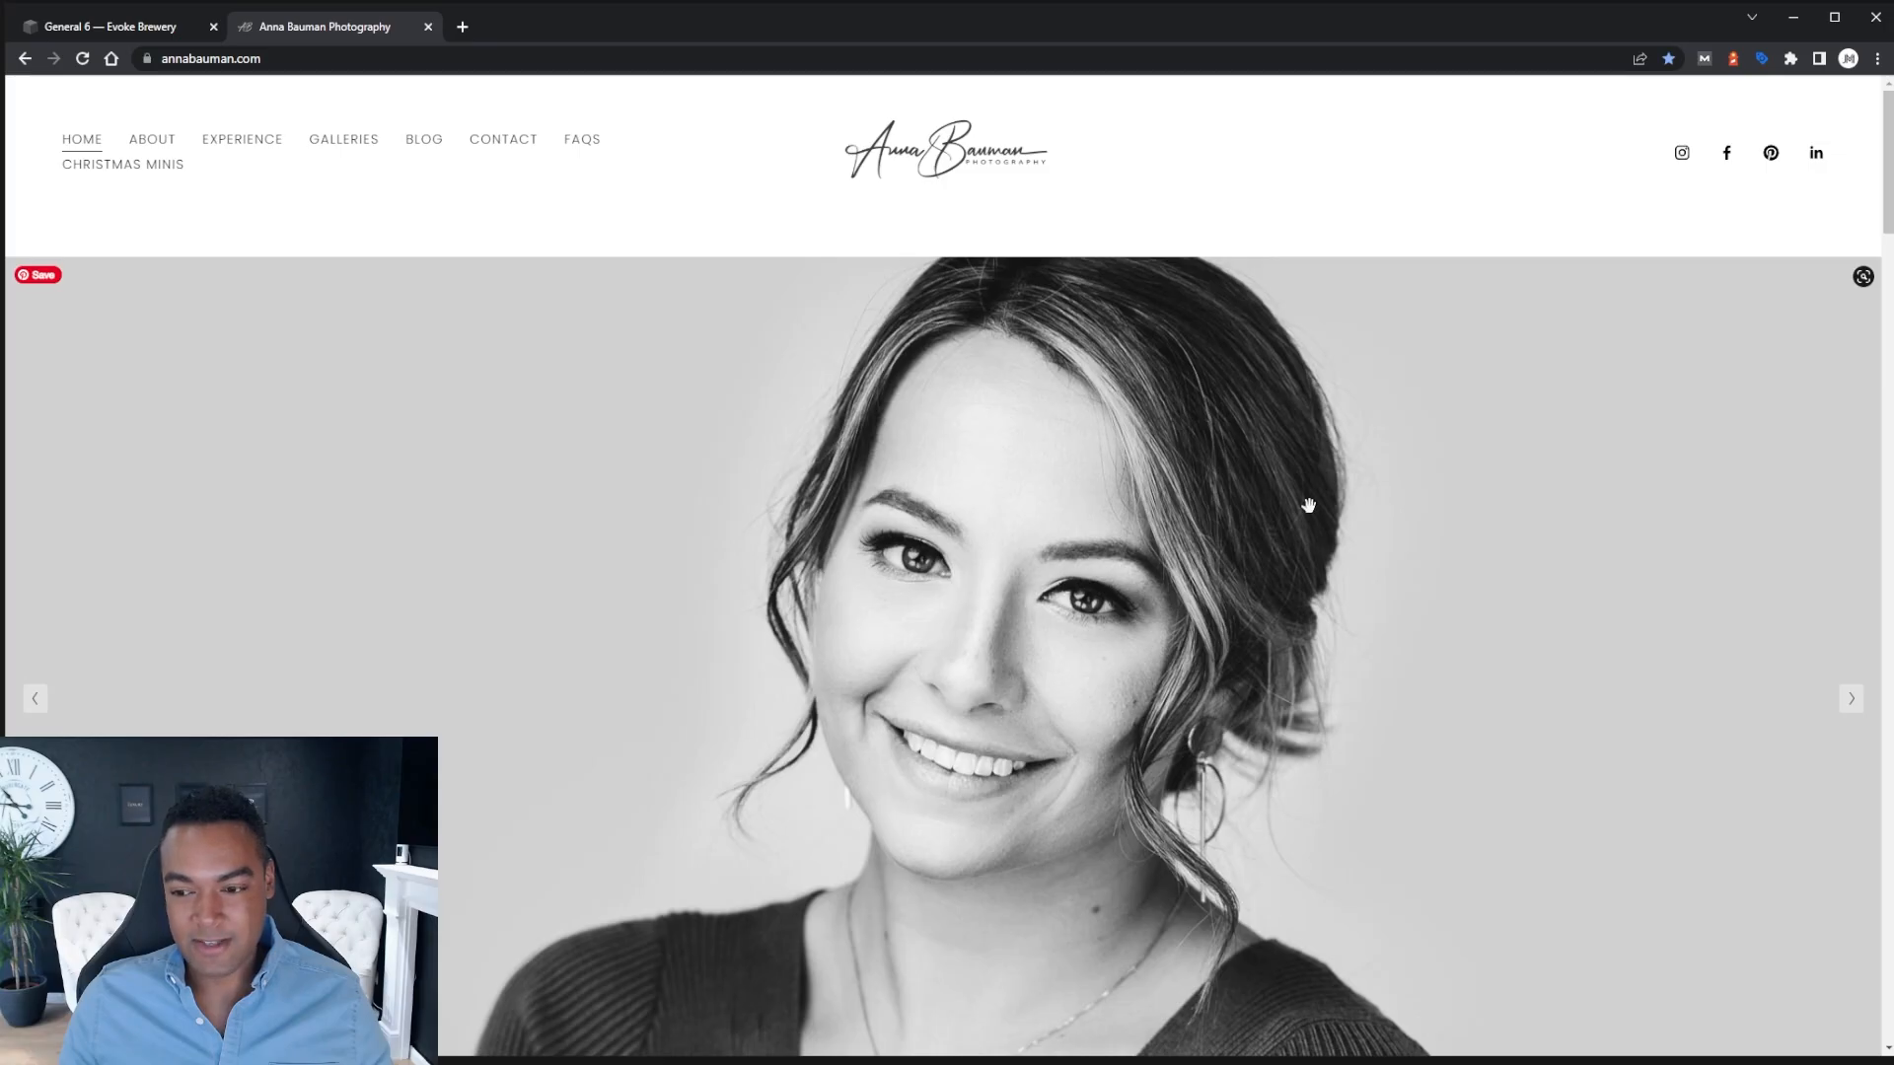
Examine the photography home page from the Pittsburgh Portrait Photographer introduction through the photographer's bio section to What People Are Saying
scroll(1308, 505, "down", 8)
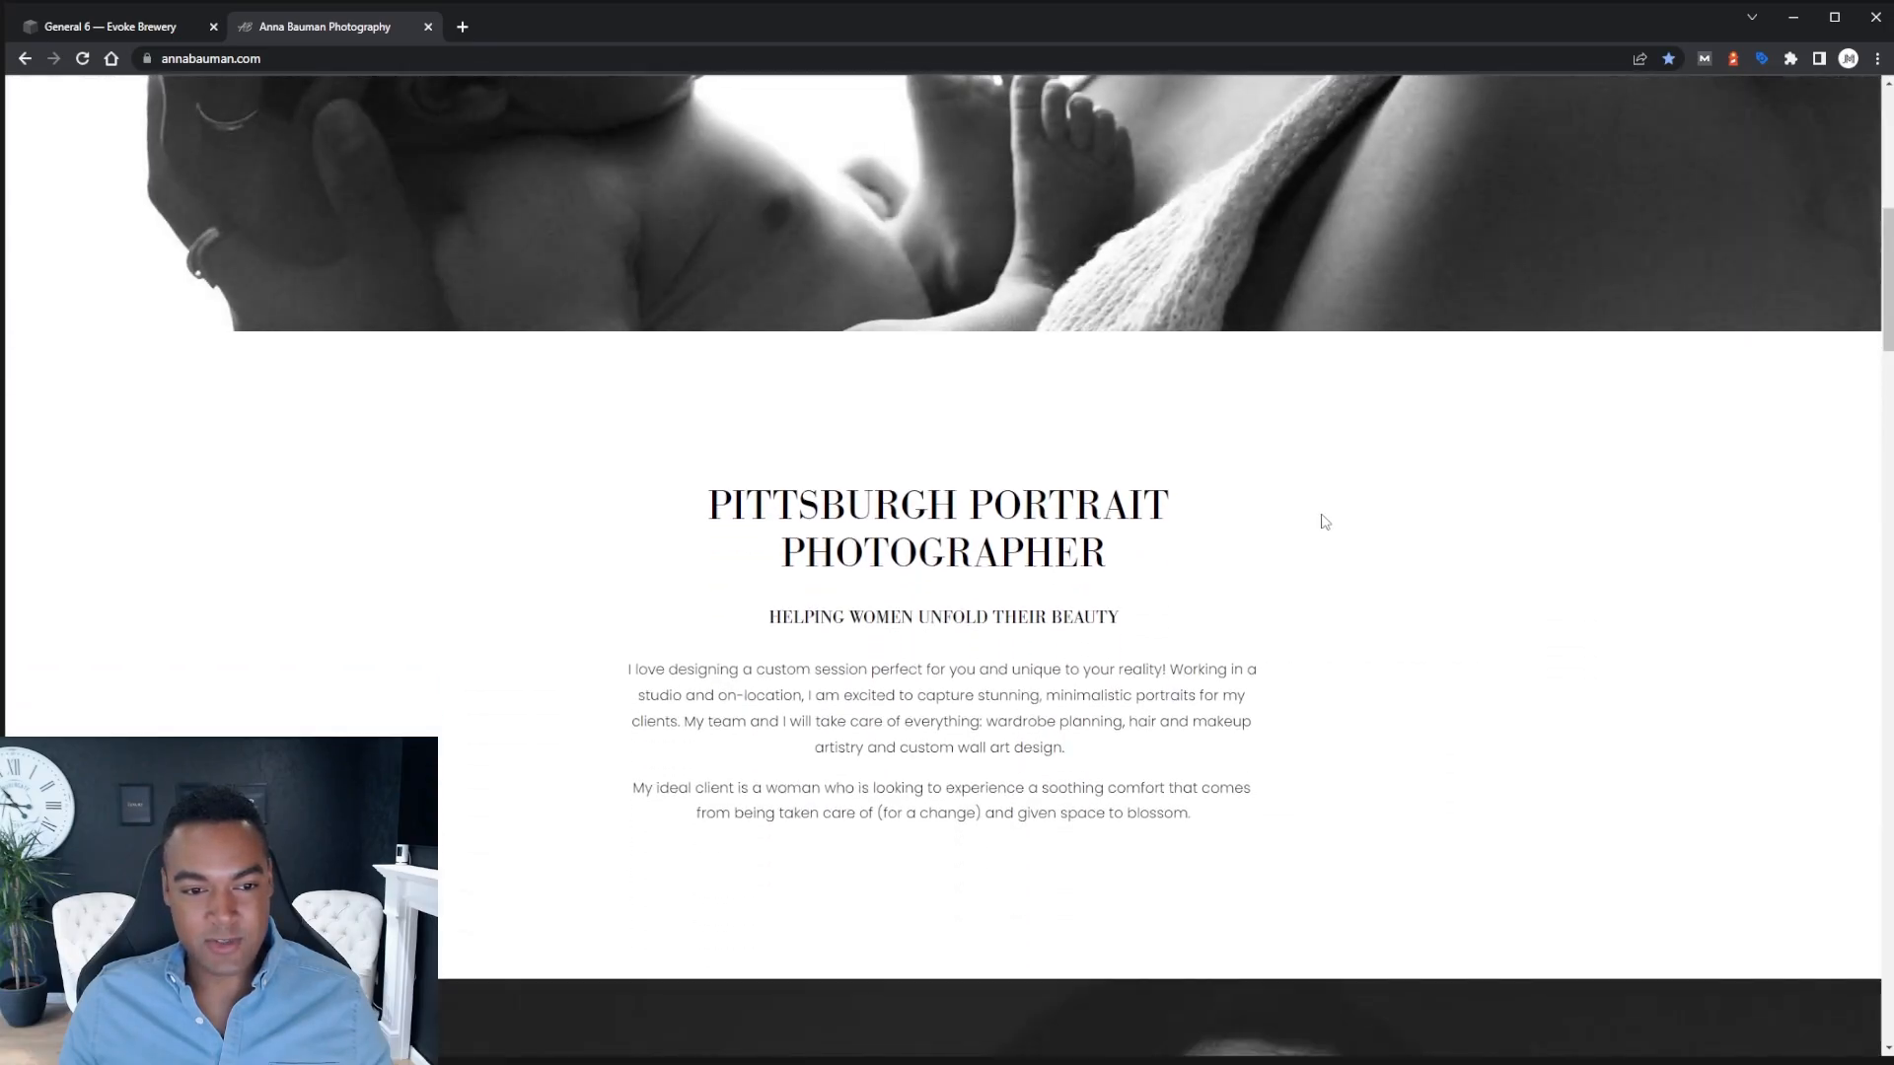
scroll(1324, 522, "down", 2)
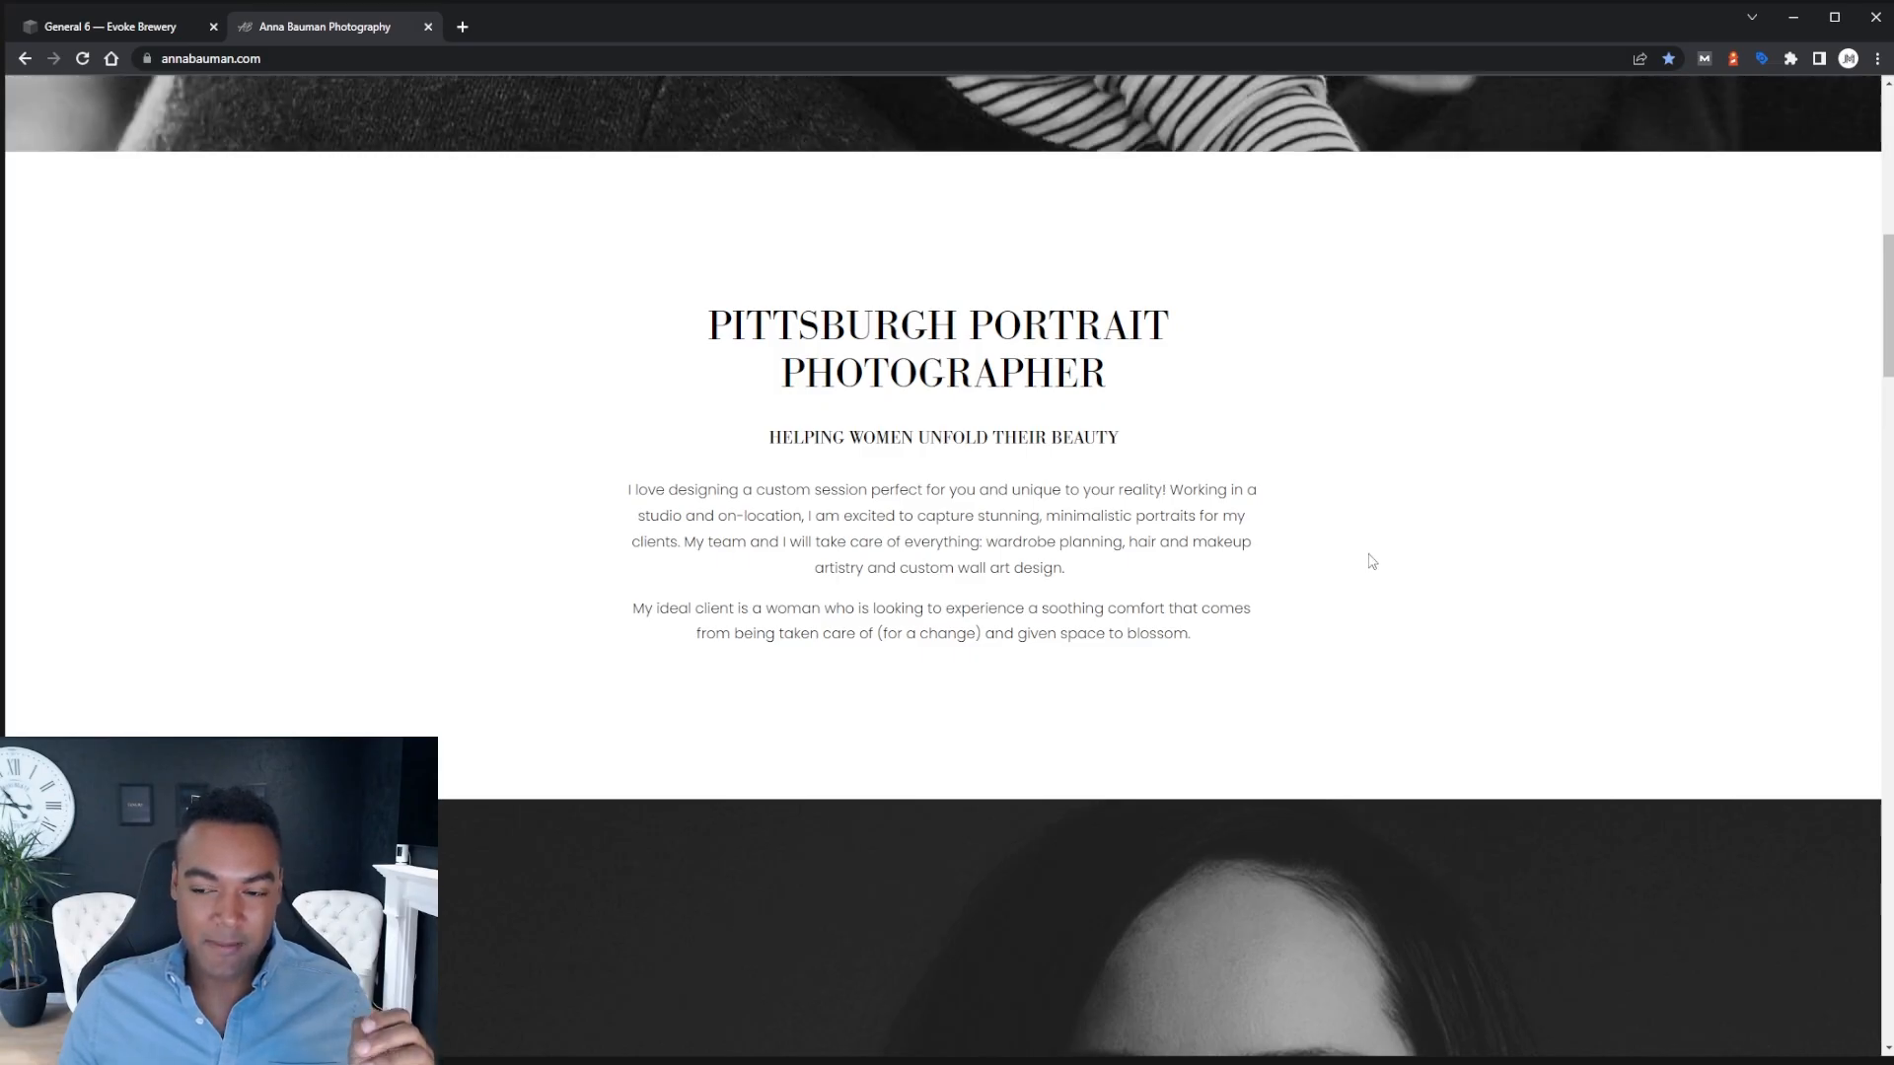
scroll(1371, 562, "down", 1)
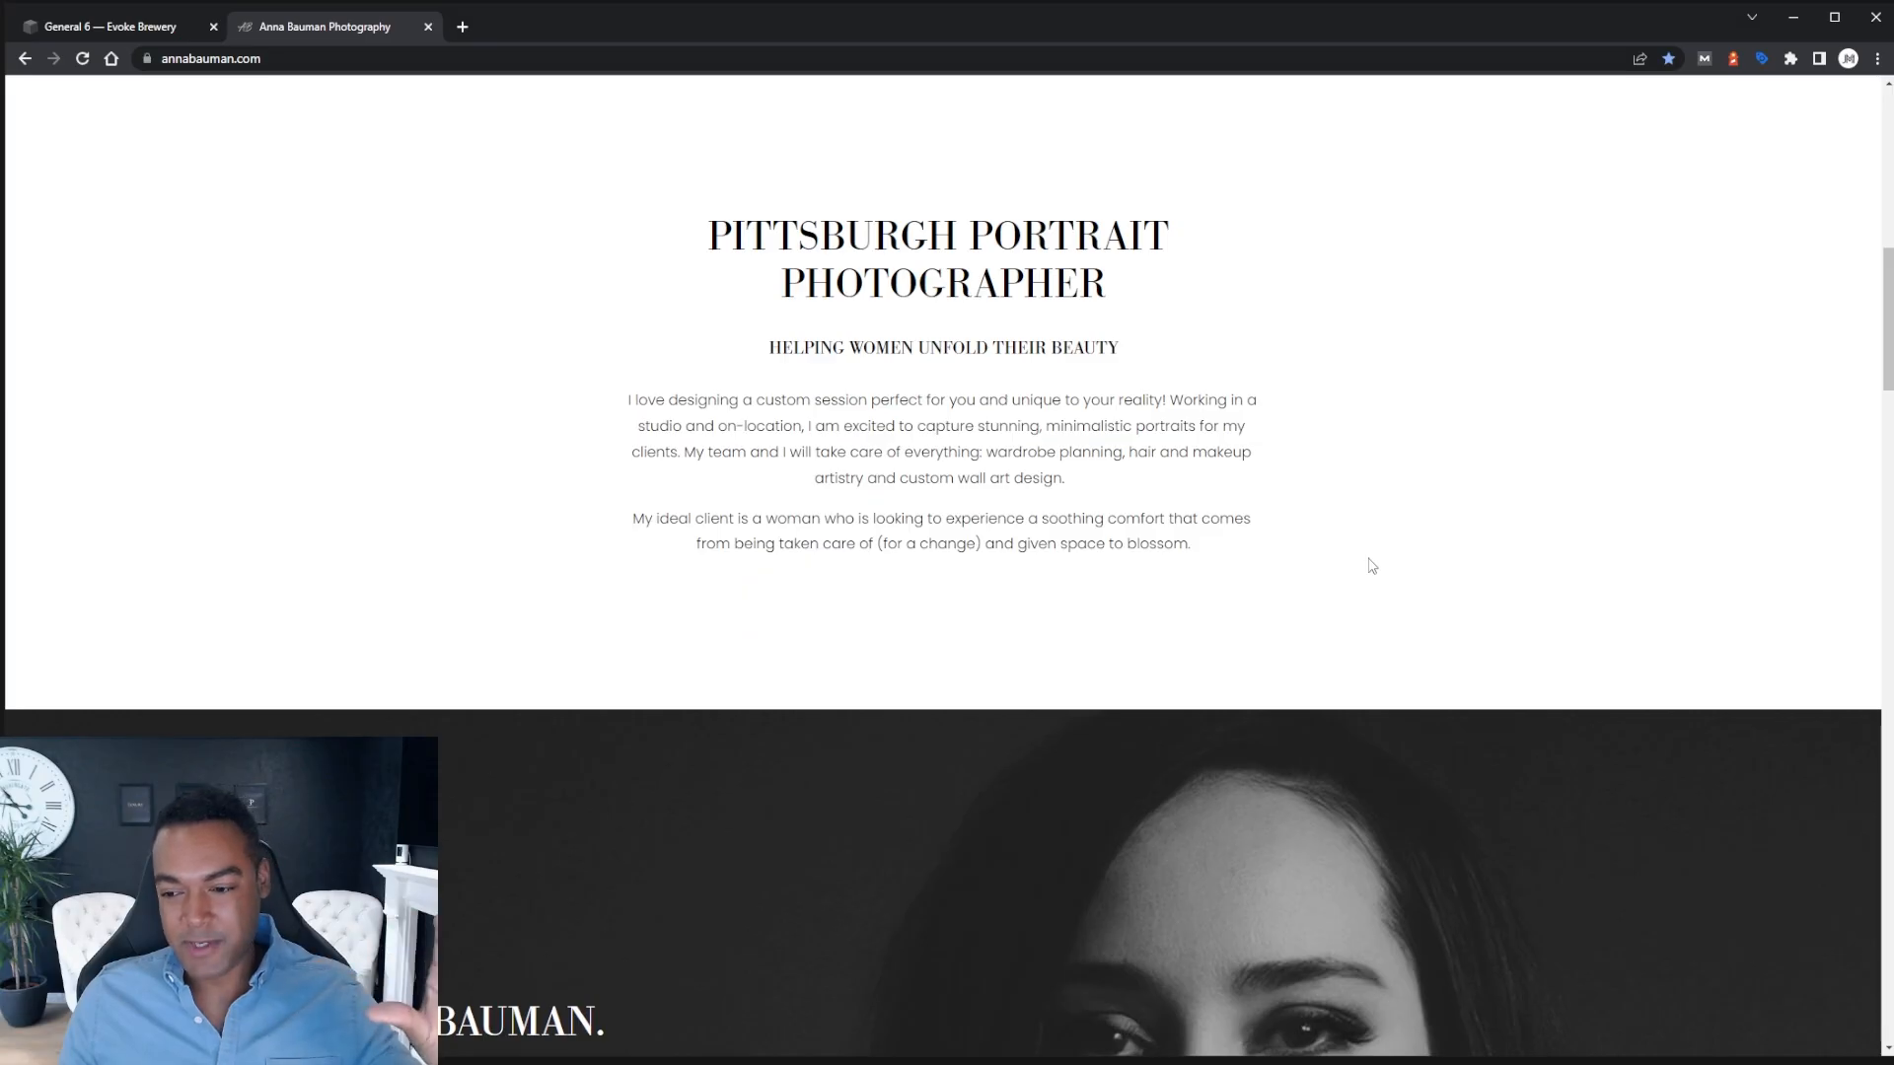
scroll(1353, 641, "down", 5)
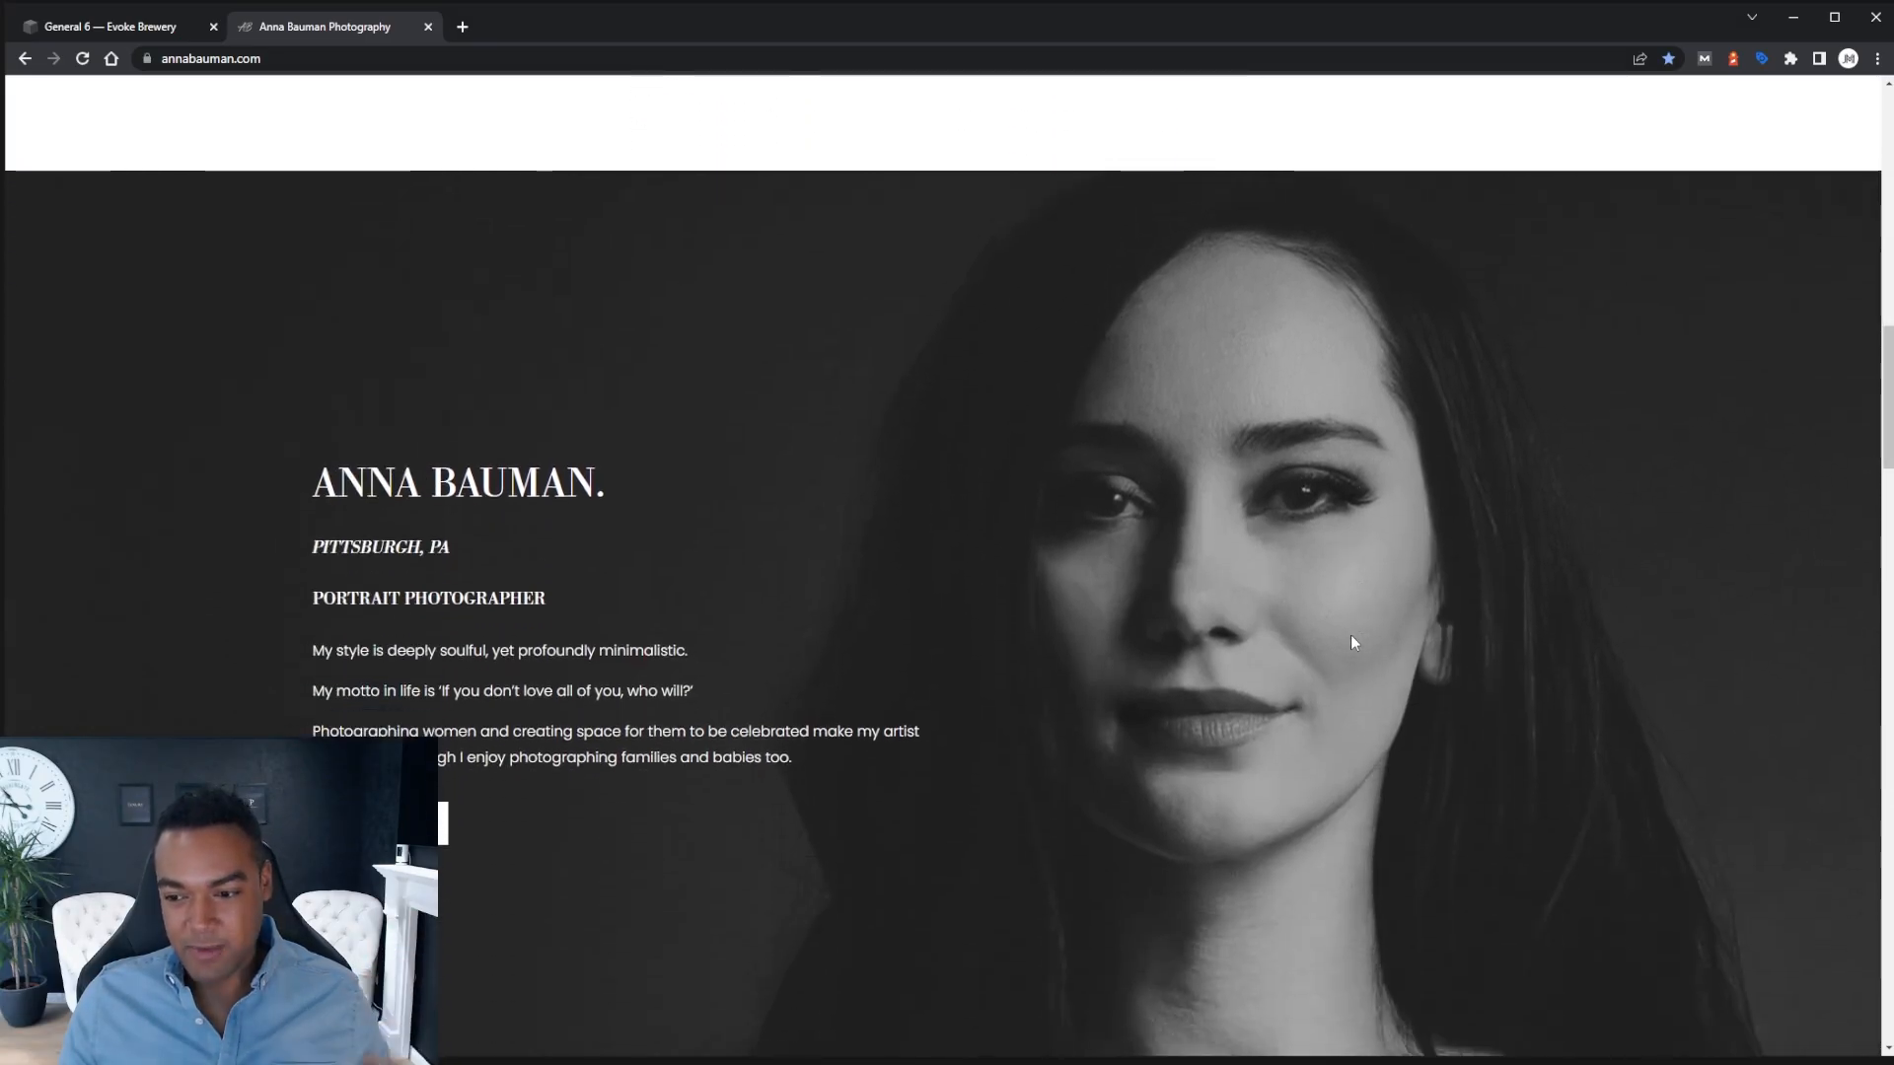
scroll(1351, 642, "down", 2)
scroll(1352, 643, "down", 1)
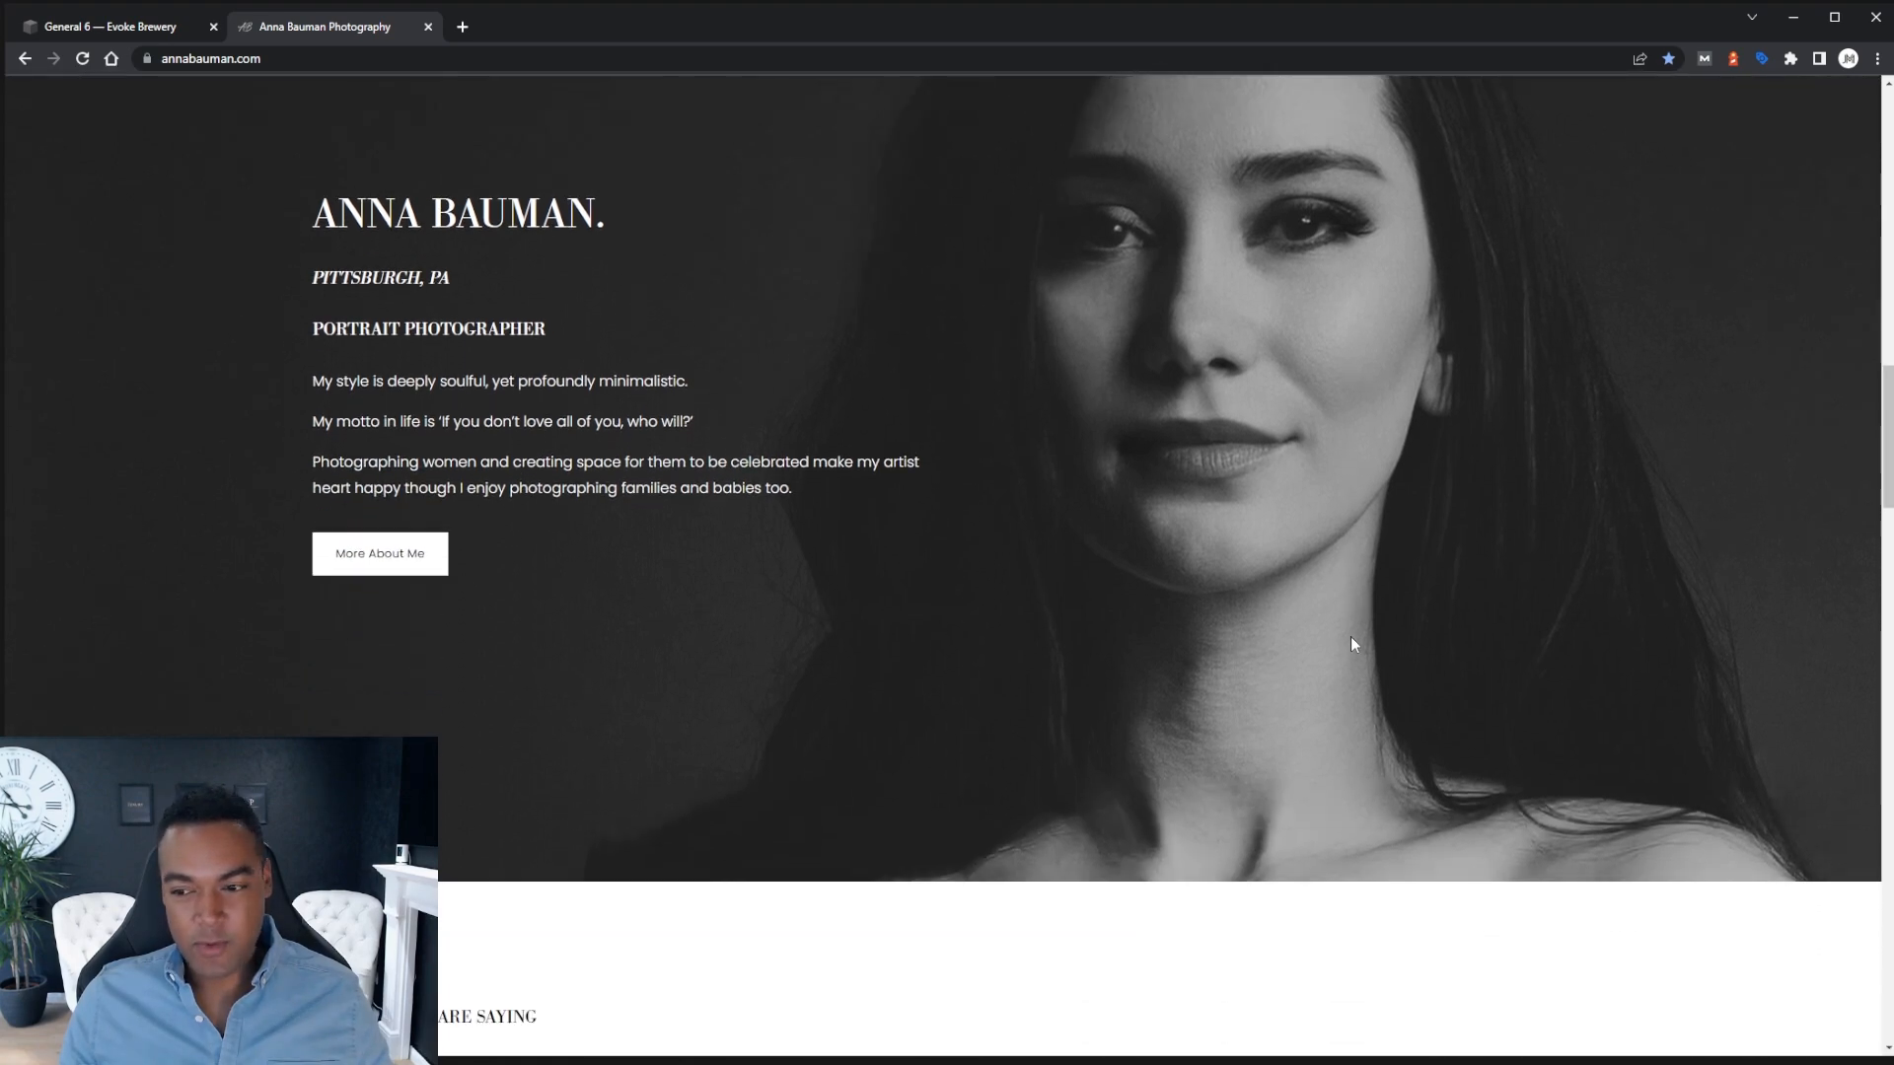
scroll(1351, 643, "down", 4)
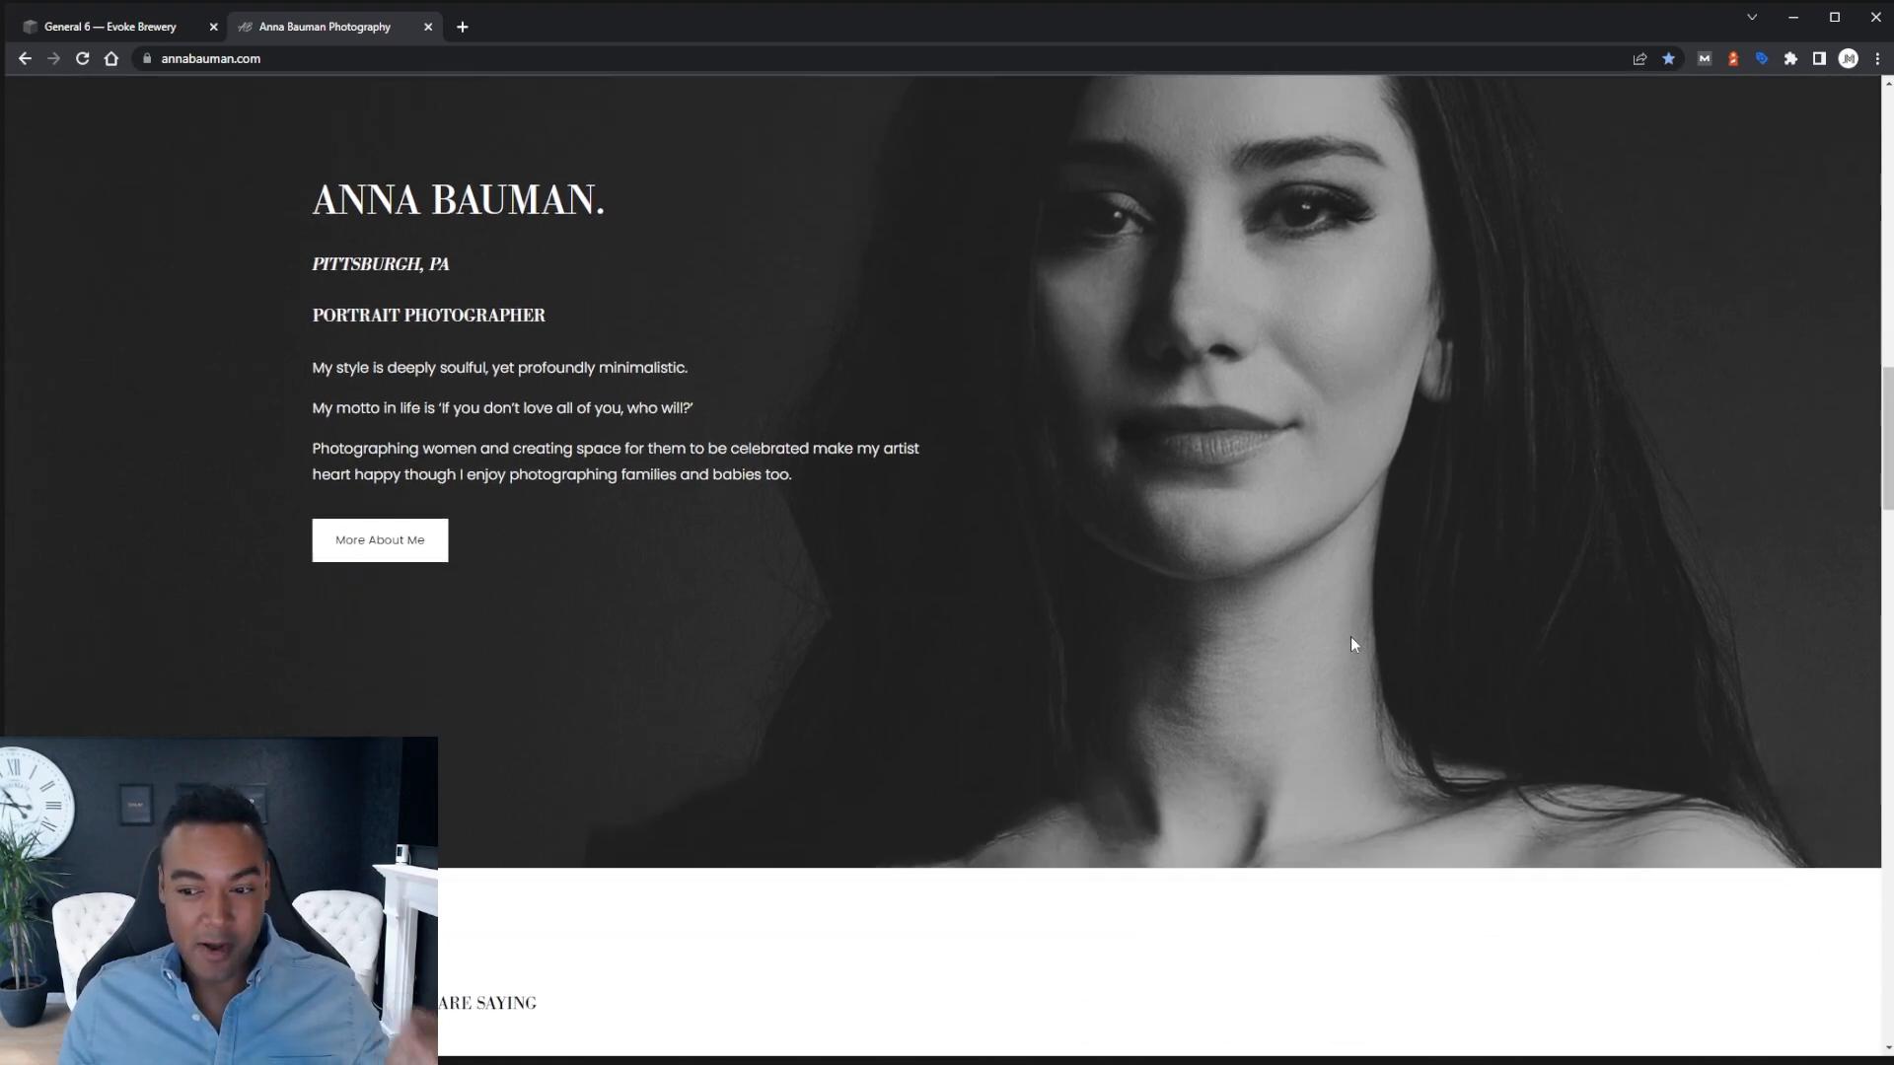
scroll(1353, 643, "down", 1)
Go back to the Pittsburgh Portrait Photographer introduction and review the sections down to the client testimonials and Google reviews link
scroll(1355, 720, "up", 7)
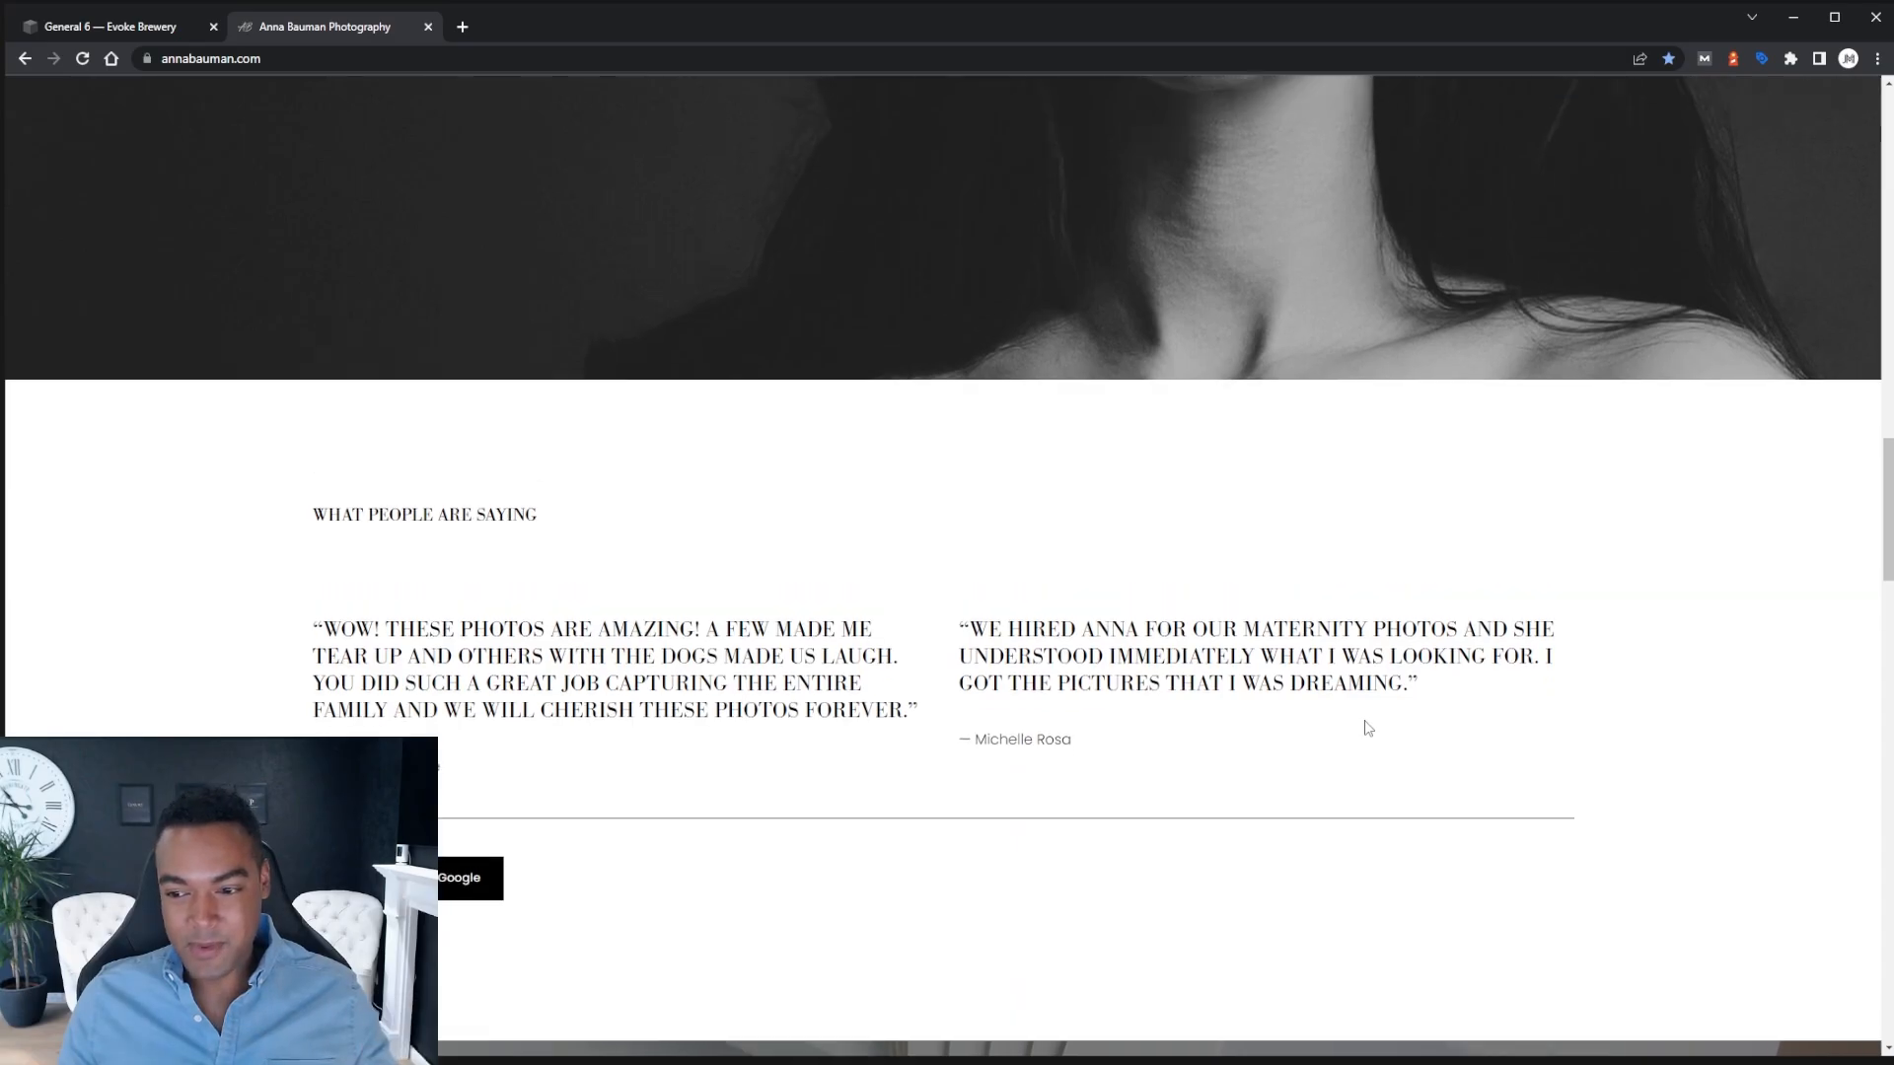
scroll(1341, 718, "up", 9)
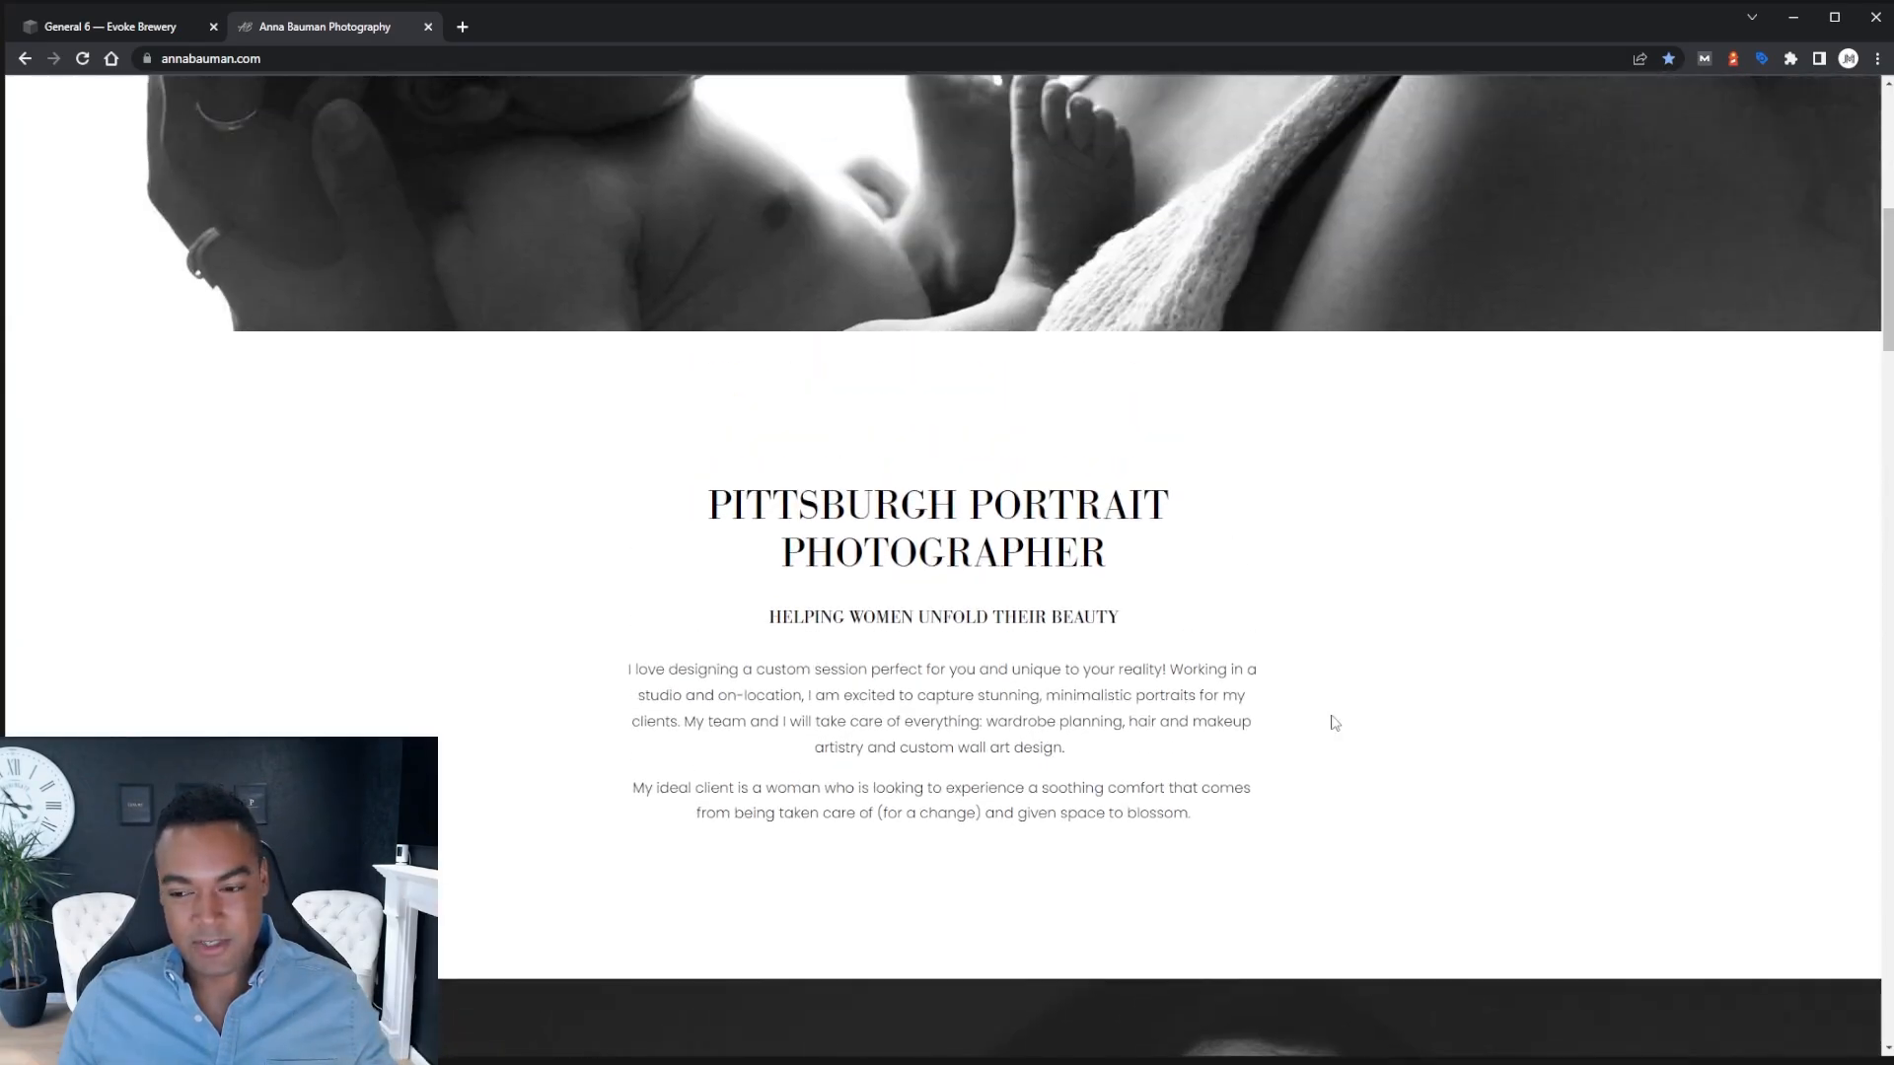
scroll(1334, 722, "down", 14)
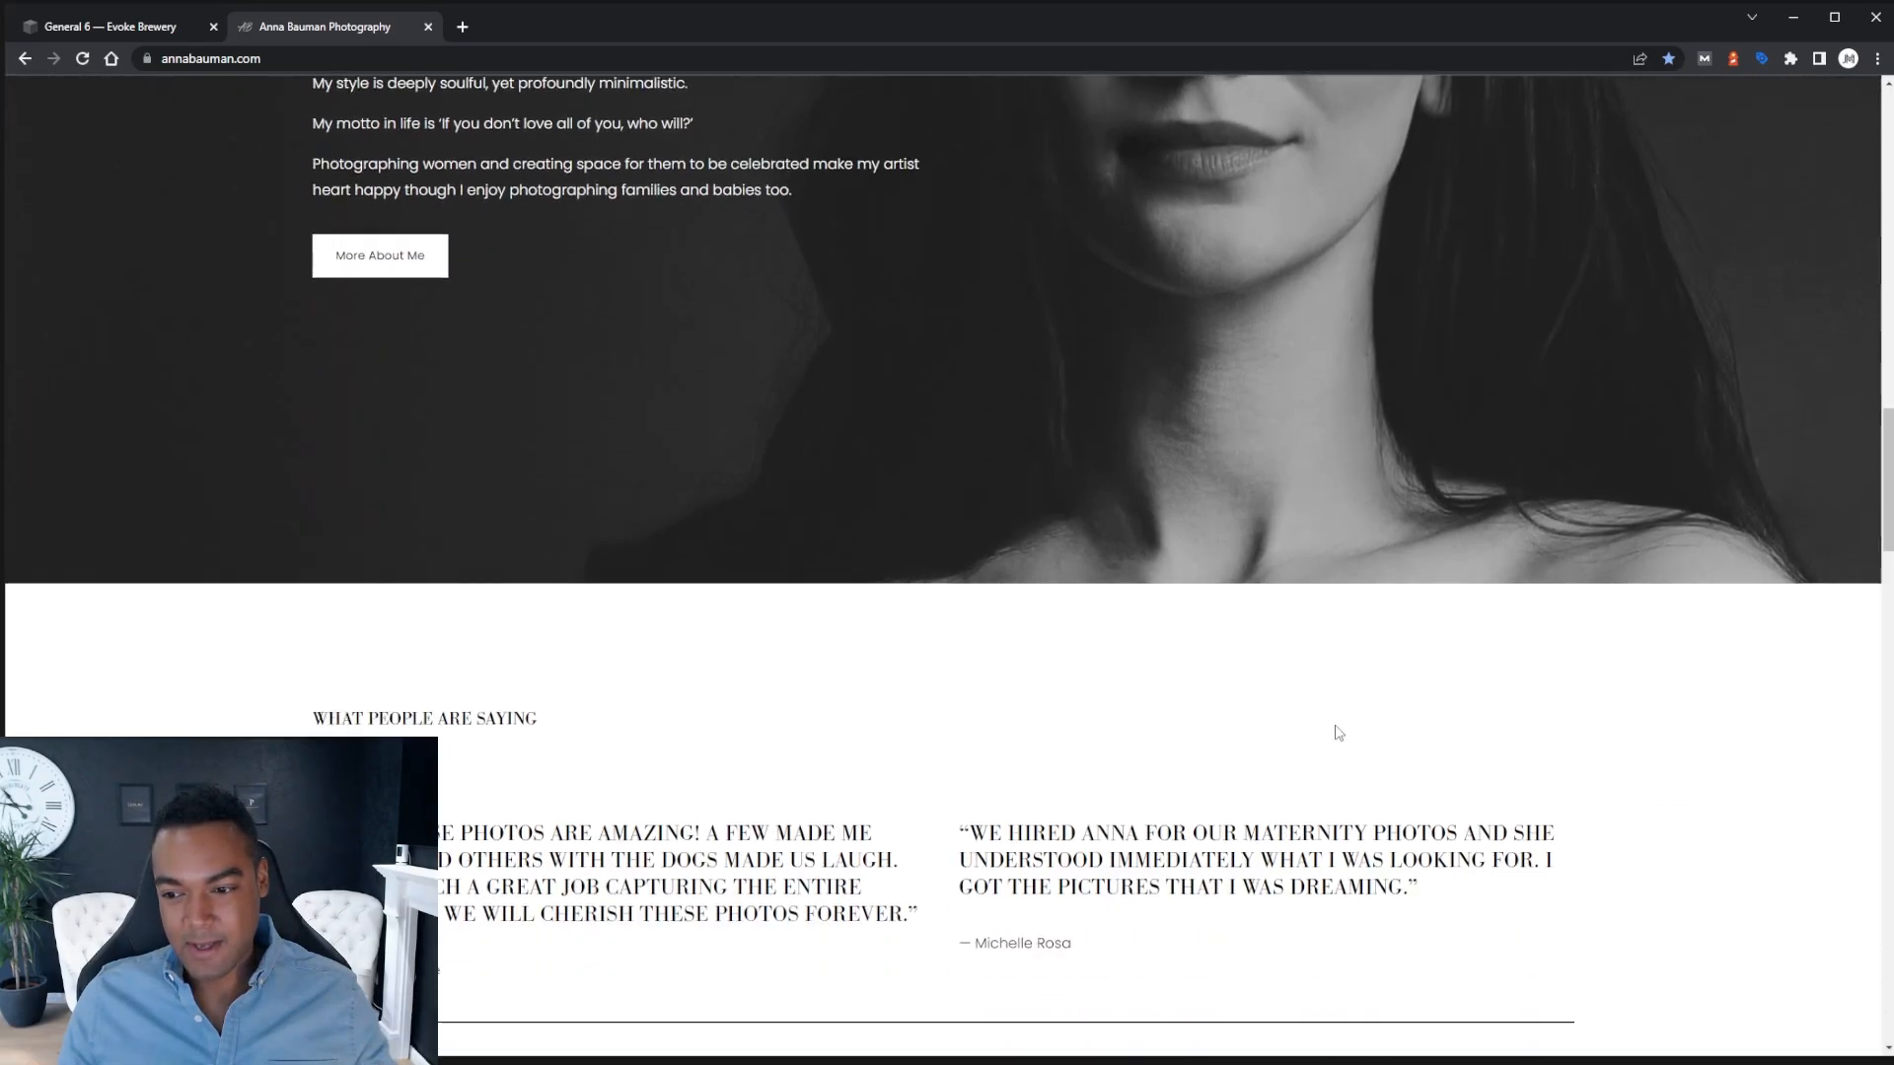
scroll(1337, 731, "down", 2)
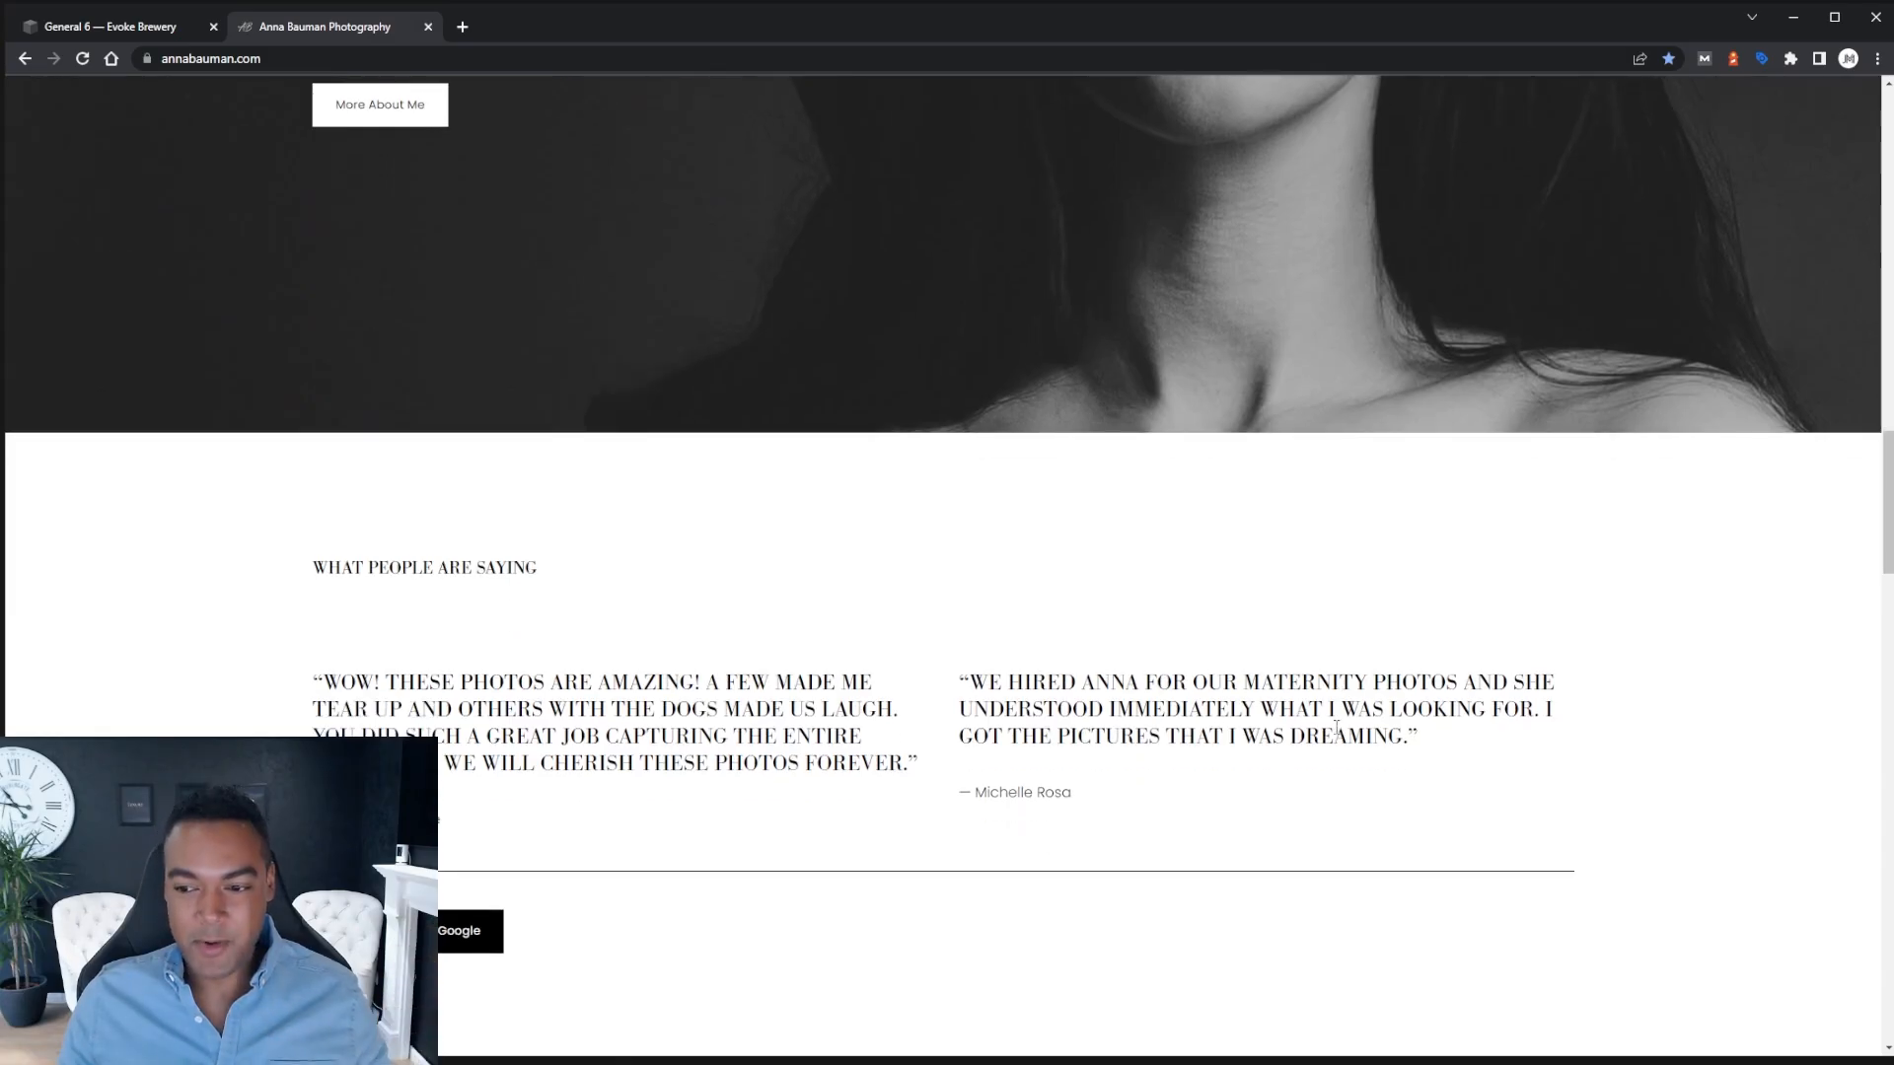
scroll(1336, 732, "down", 1)
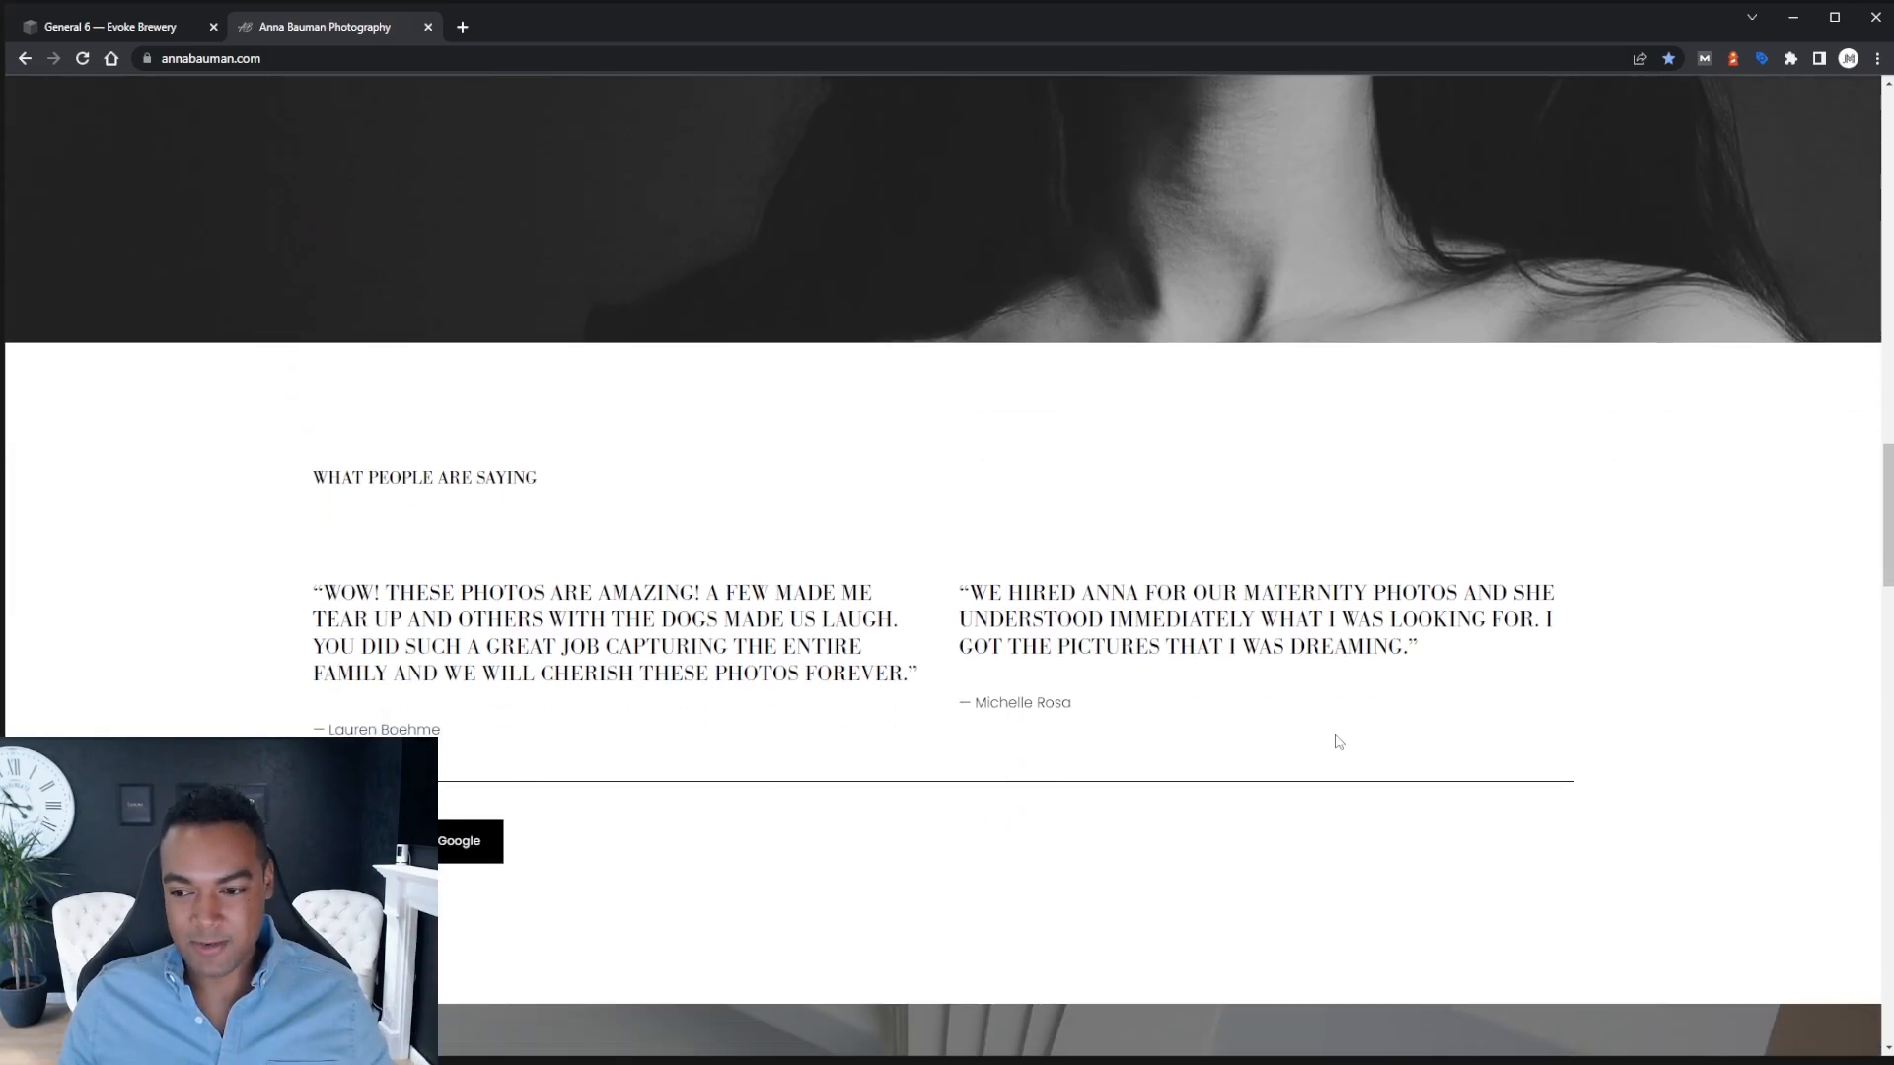
scroll(1337, 741, "down", 2)
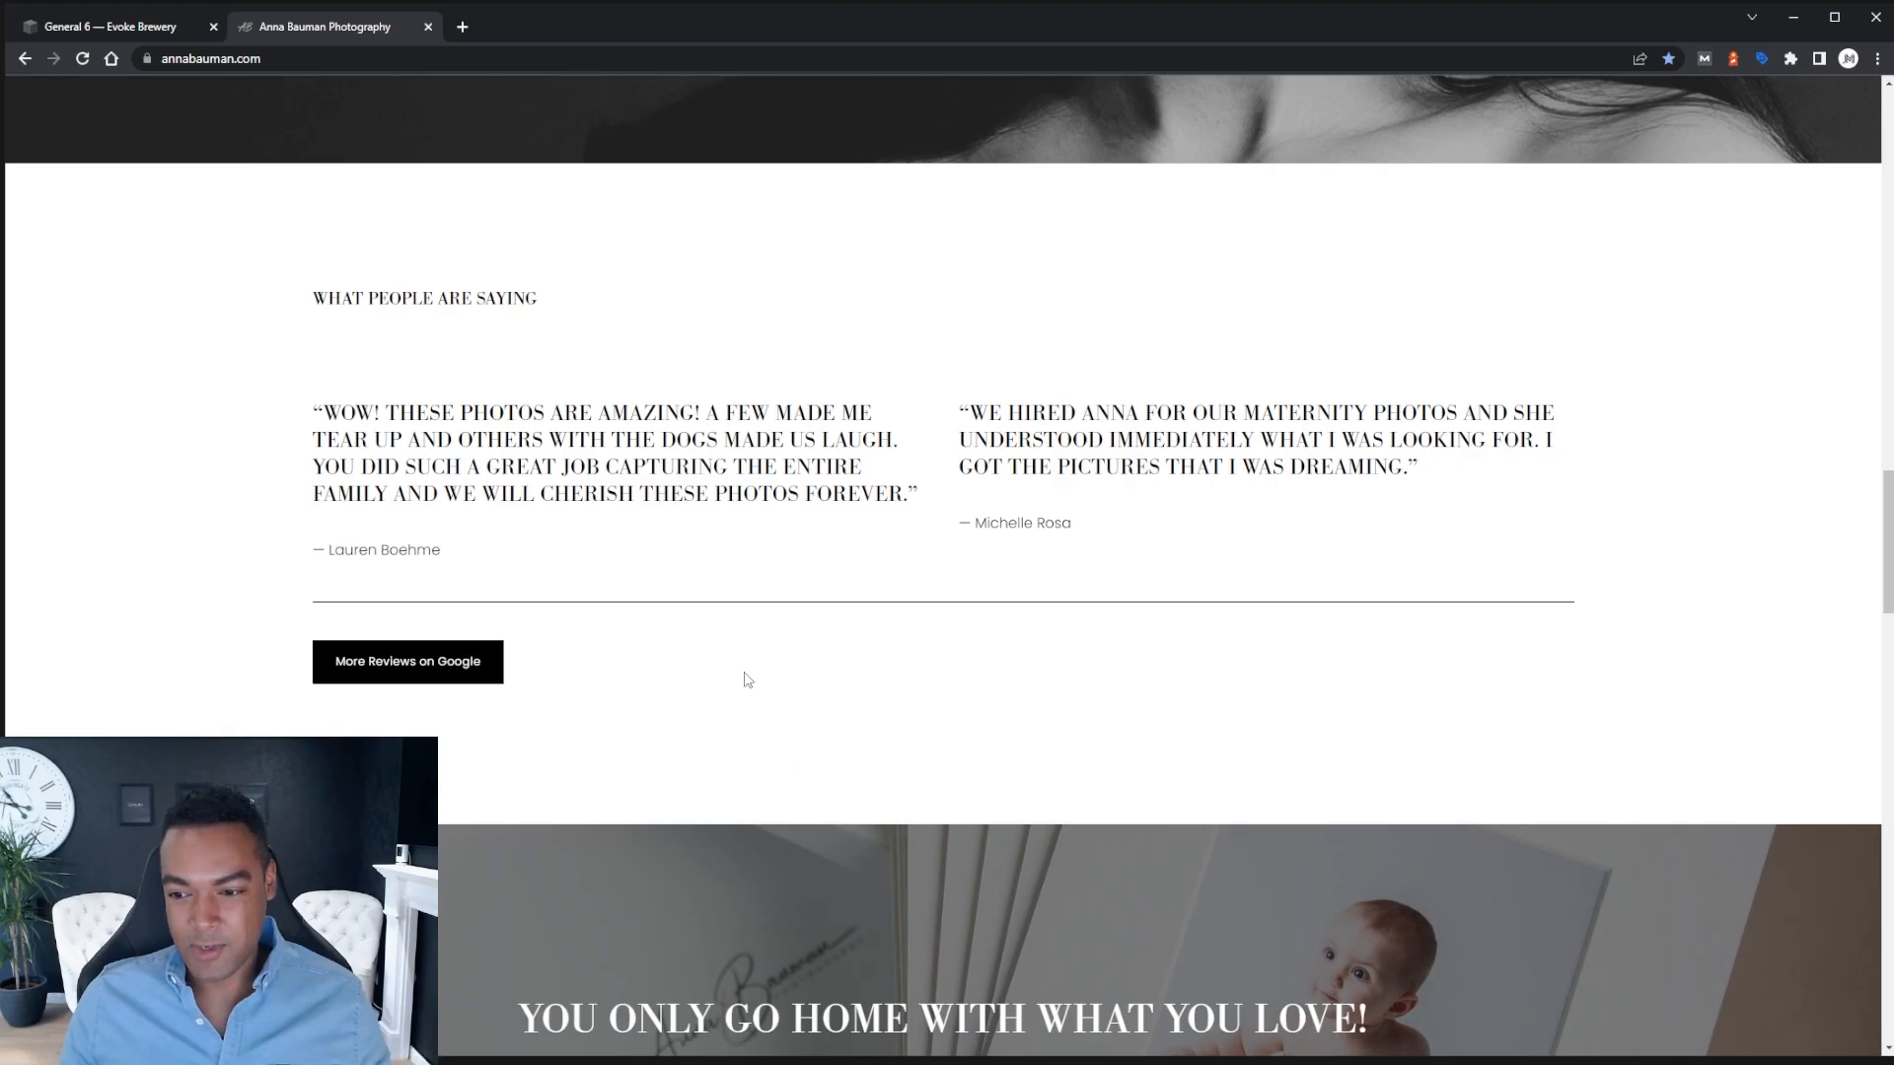
Look over the circular gallery categories on the photography home page and open the Maternity gallery
scroll(789, 632, "down", 10)
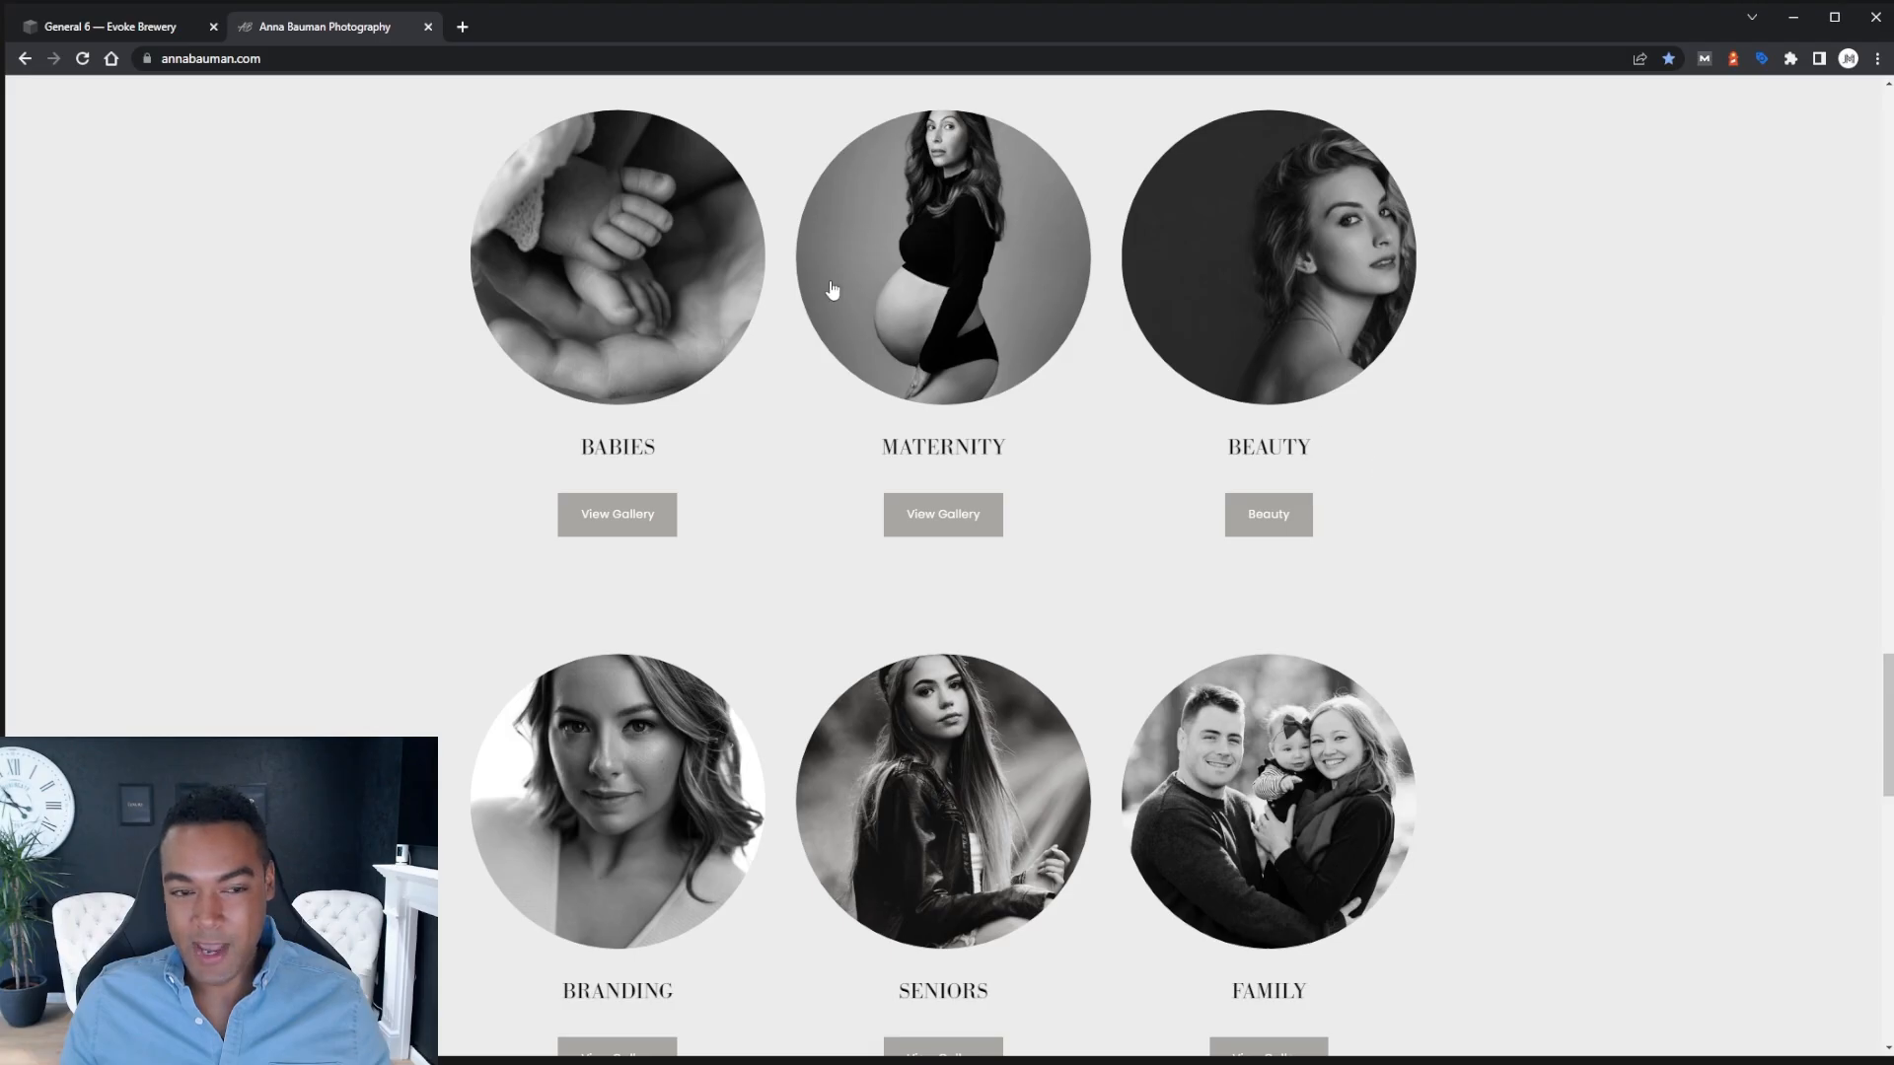
scroll(1304, 434, "up", 3)
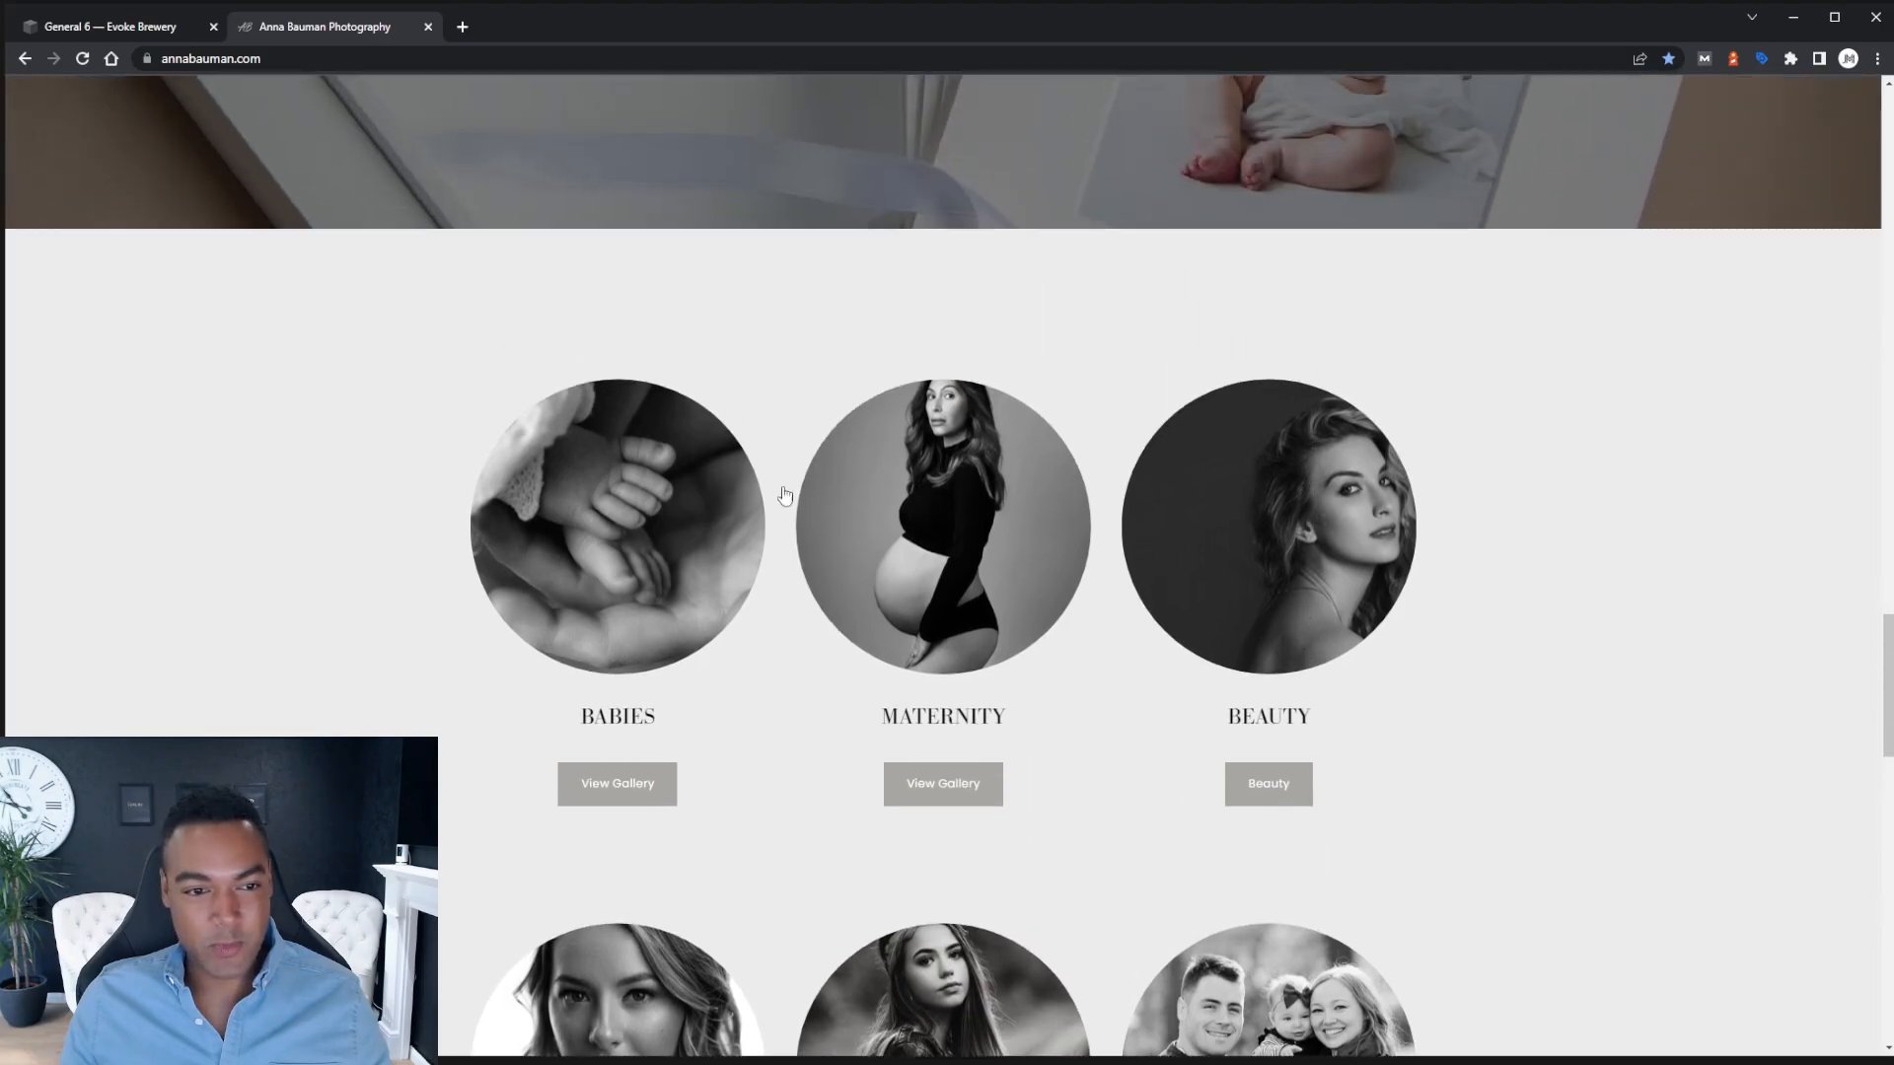
scroll(1514, 488, "down", 3)
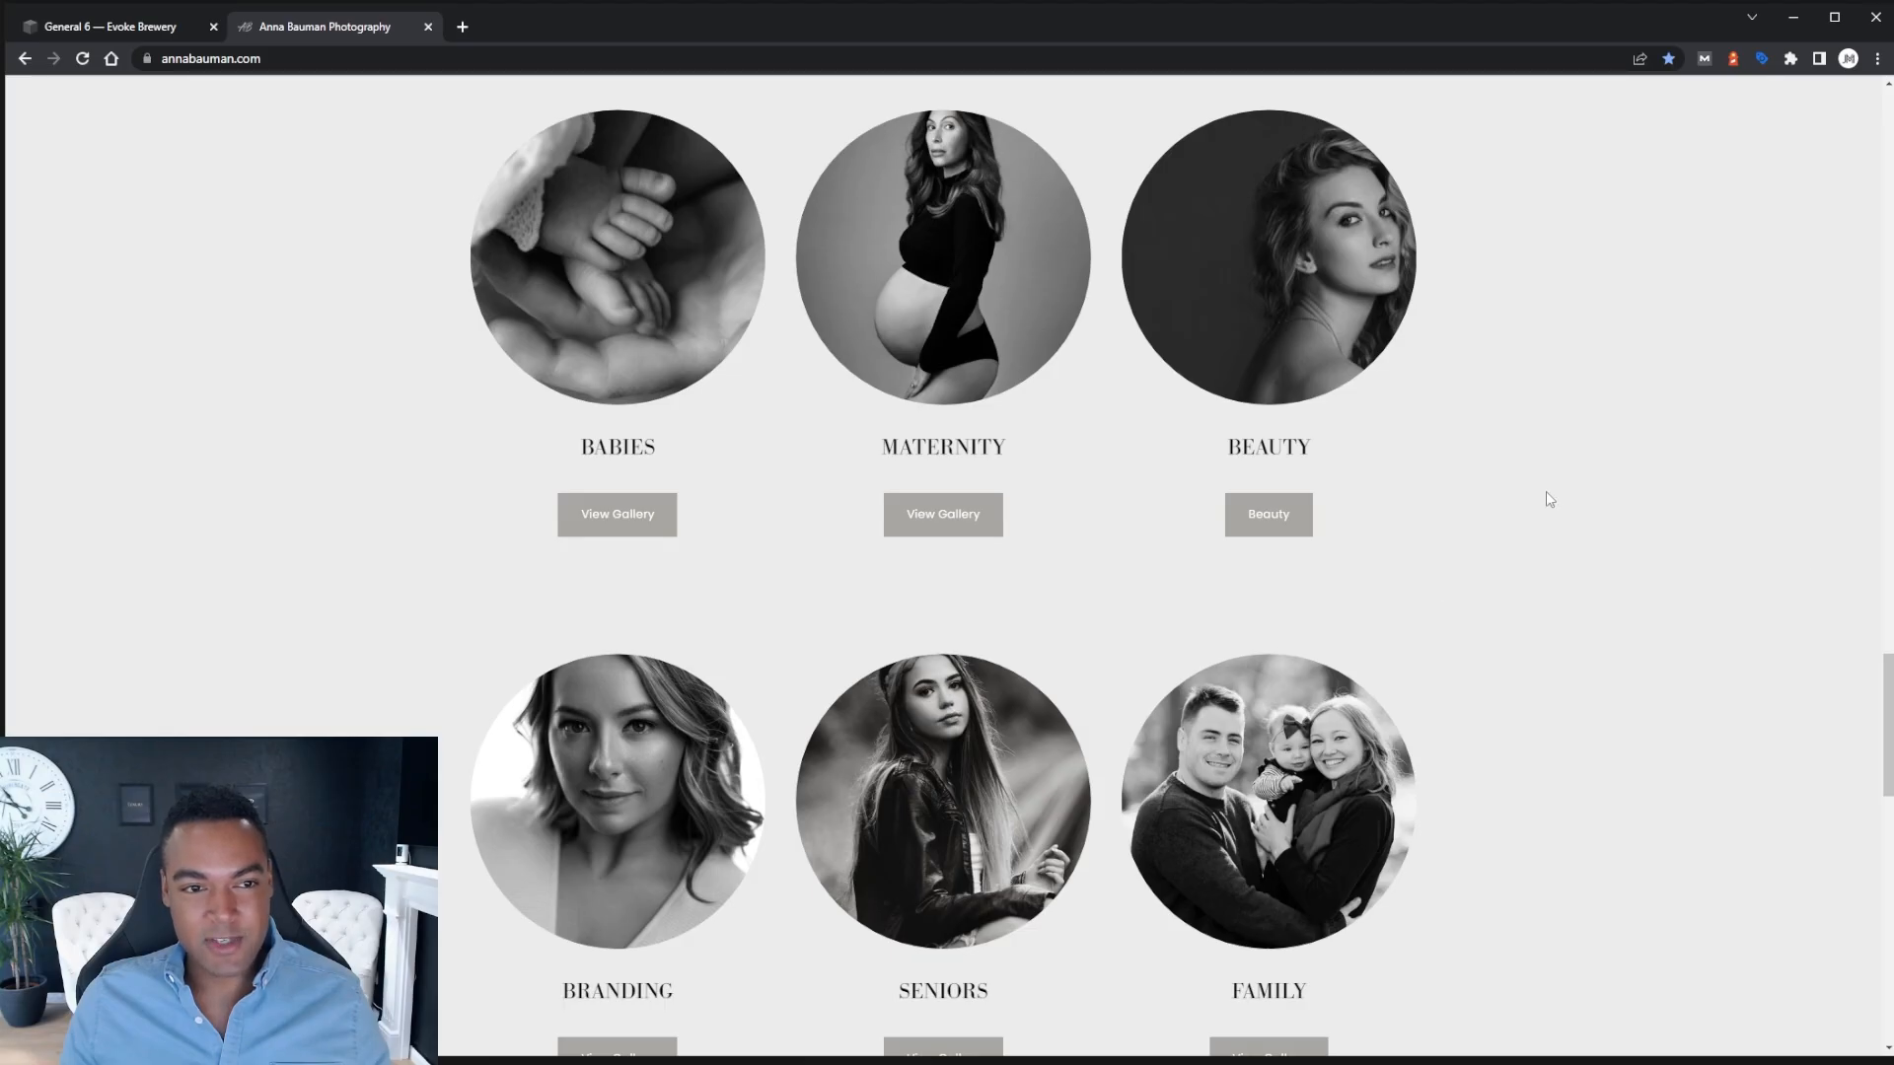
scroll(1469, 488, "down", 1)
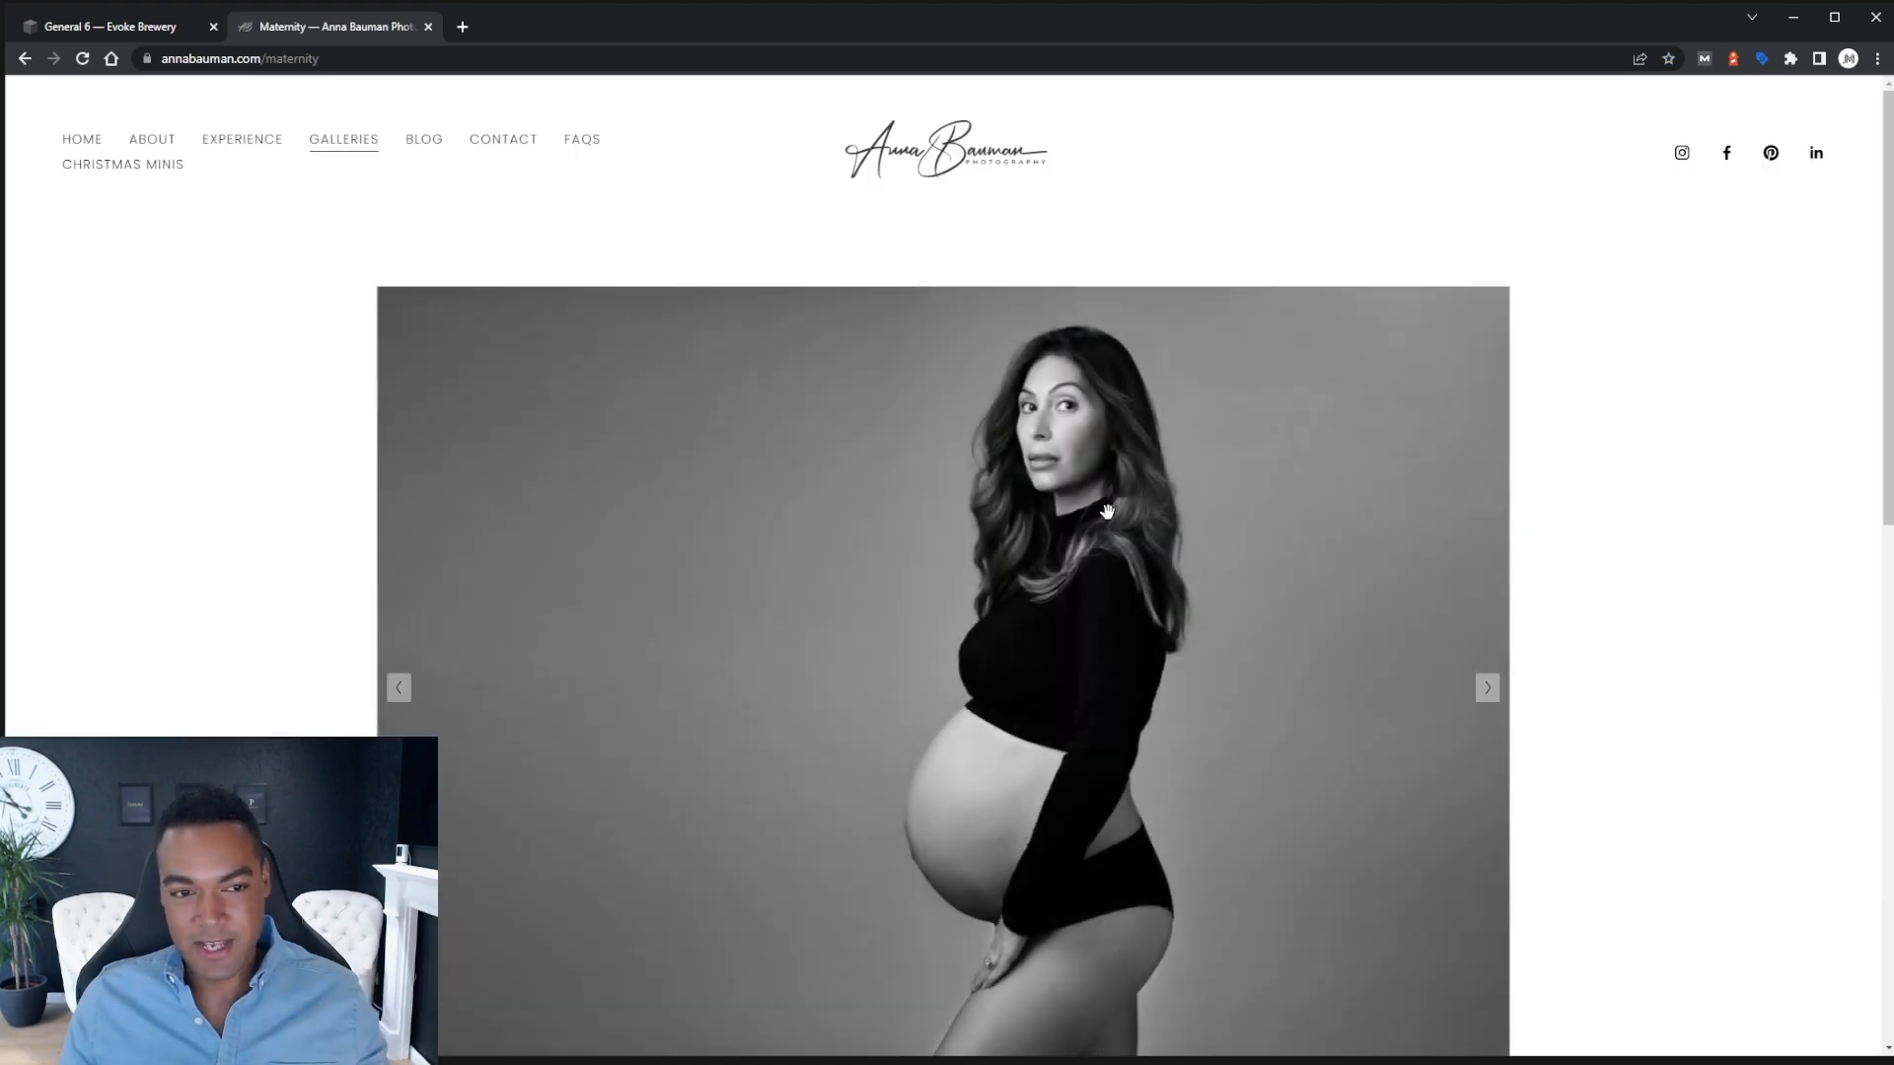
Examine the Maternity page's photo slideshow, Maternity Sessions text and booking section, and return to the page's beginning
scroll(1107, 510, "down", 6)
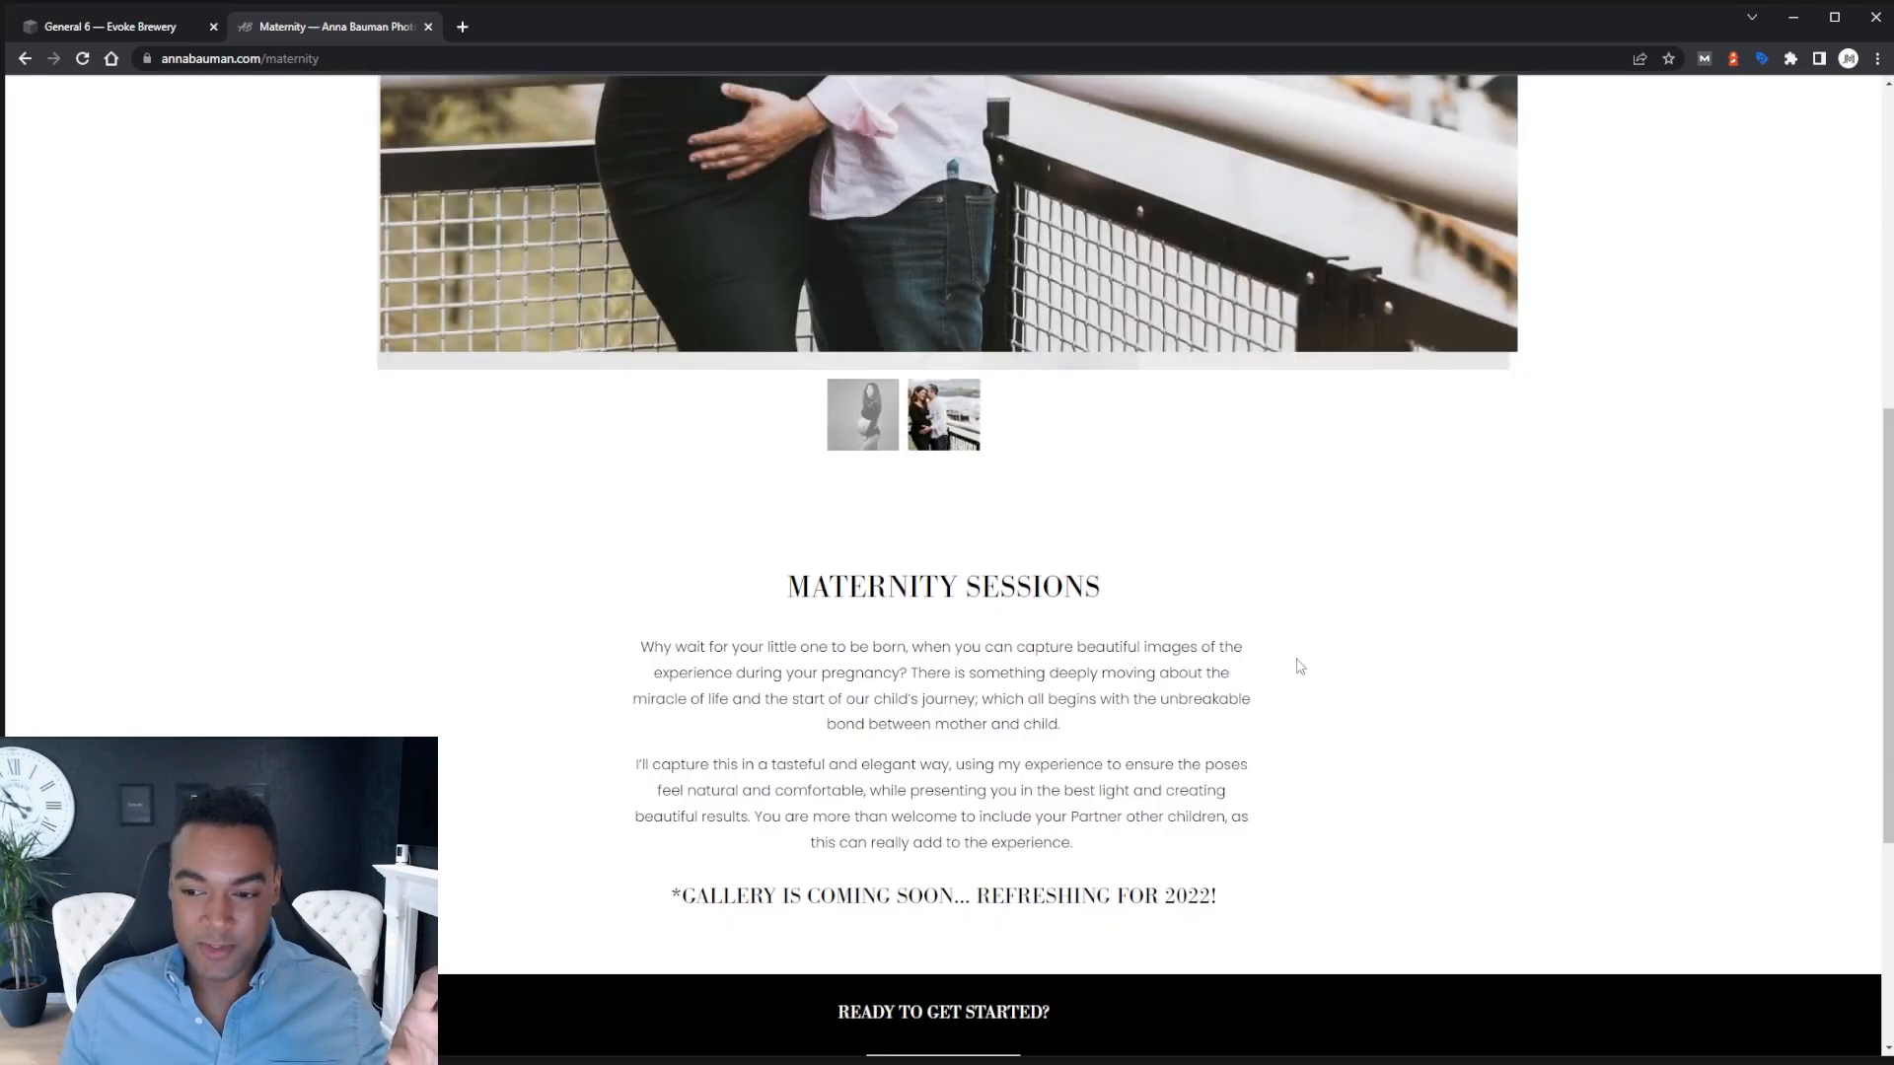
scroll(1404, 730, "down", 2)
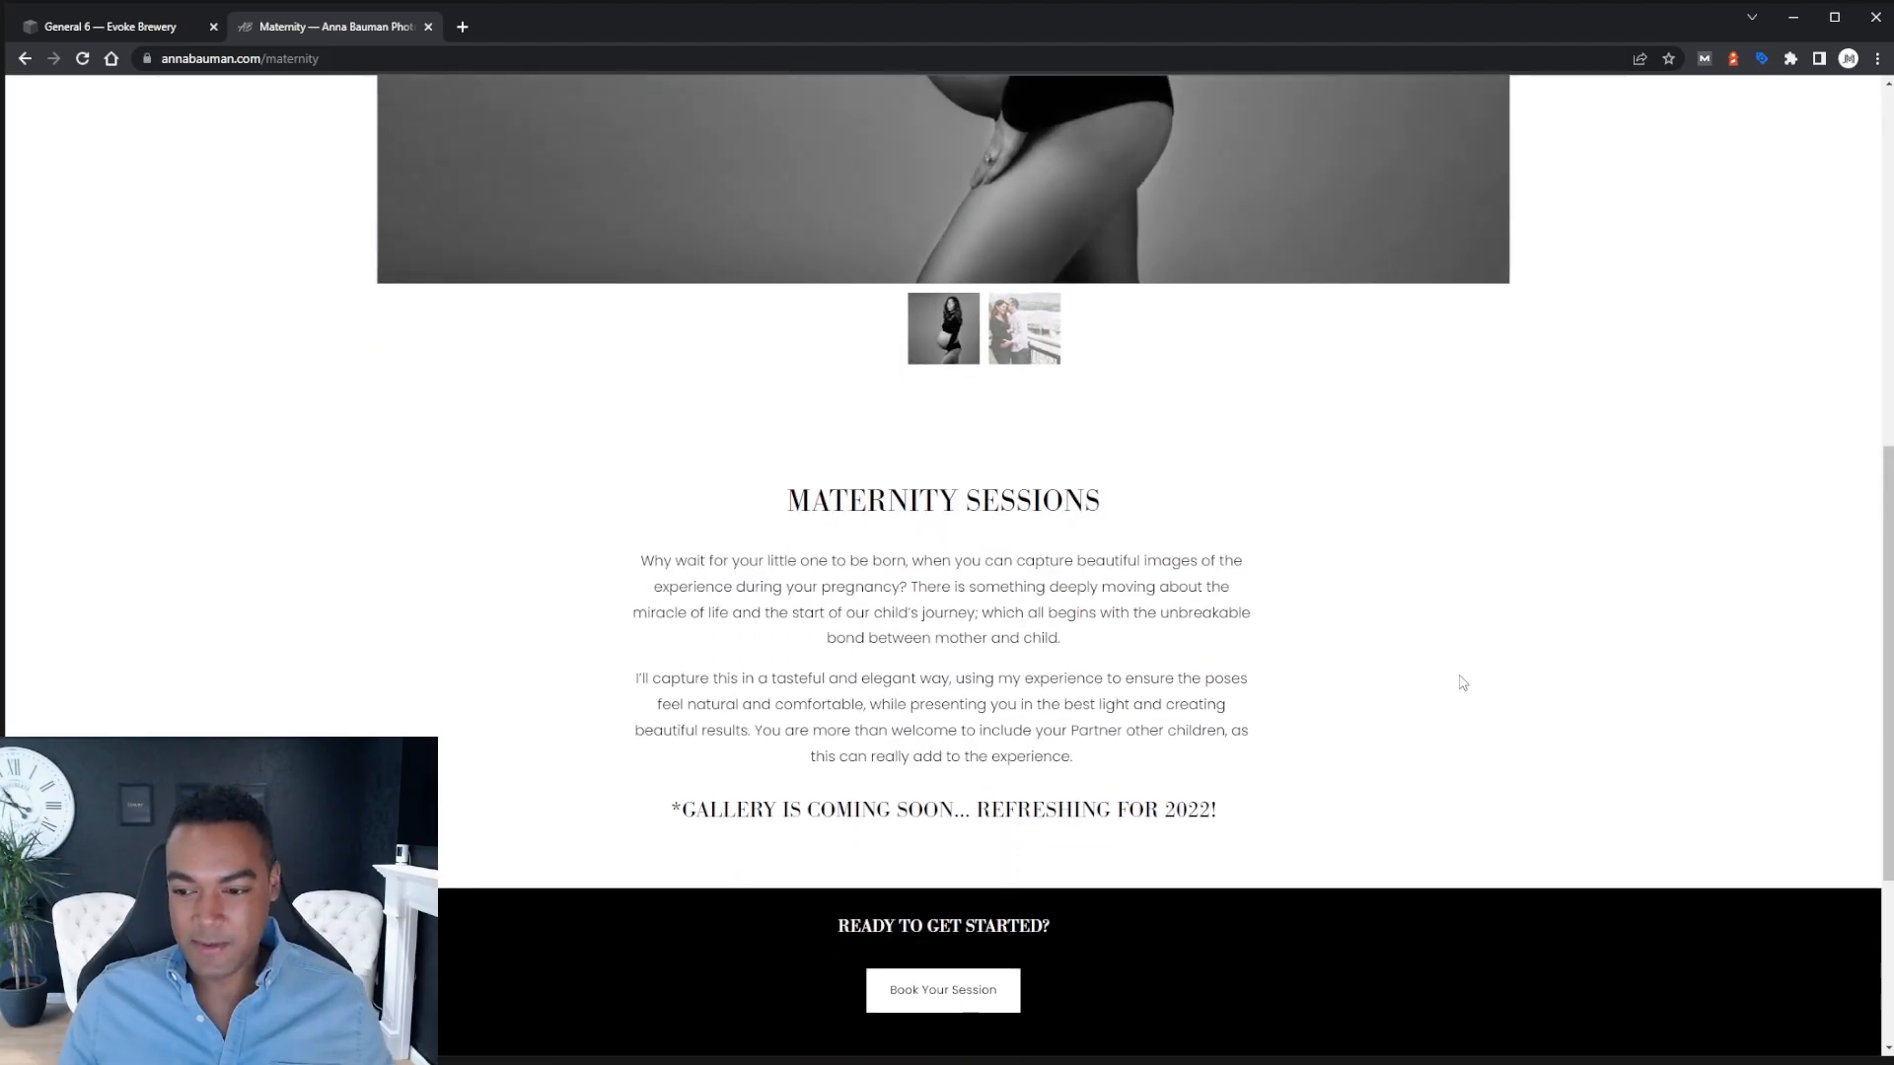
scroll(1460, 678, "up", 7)
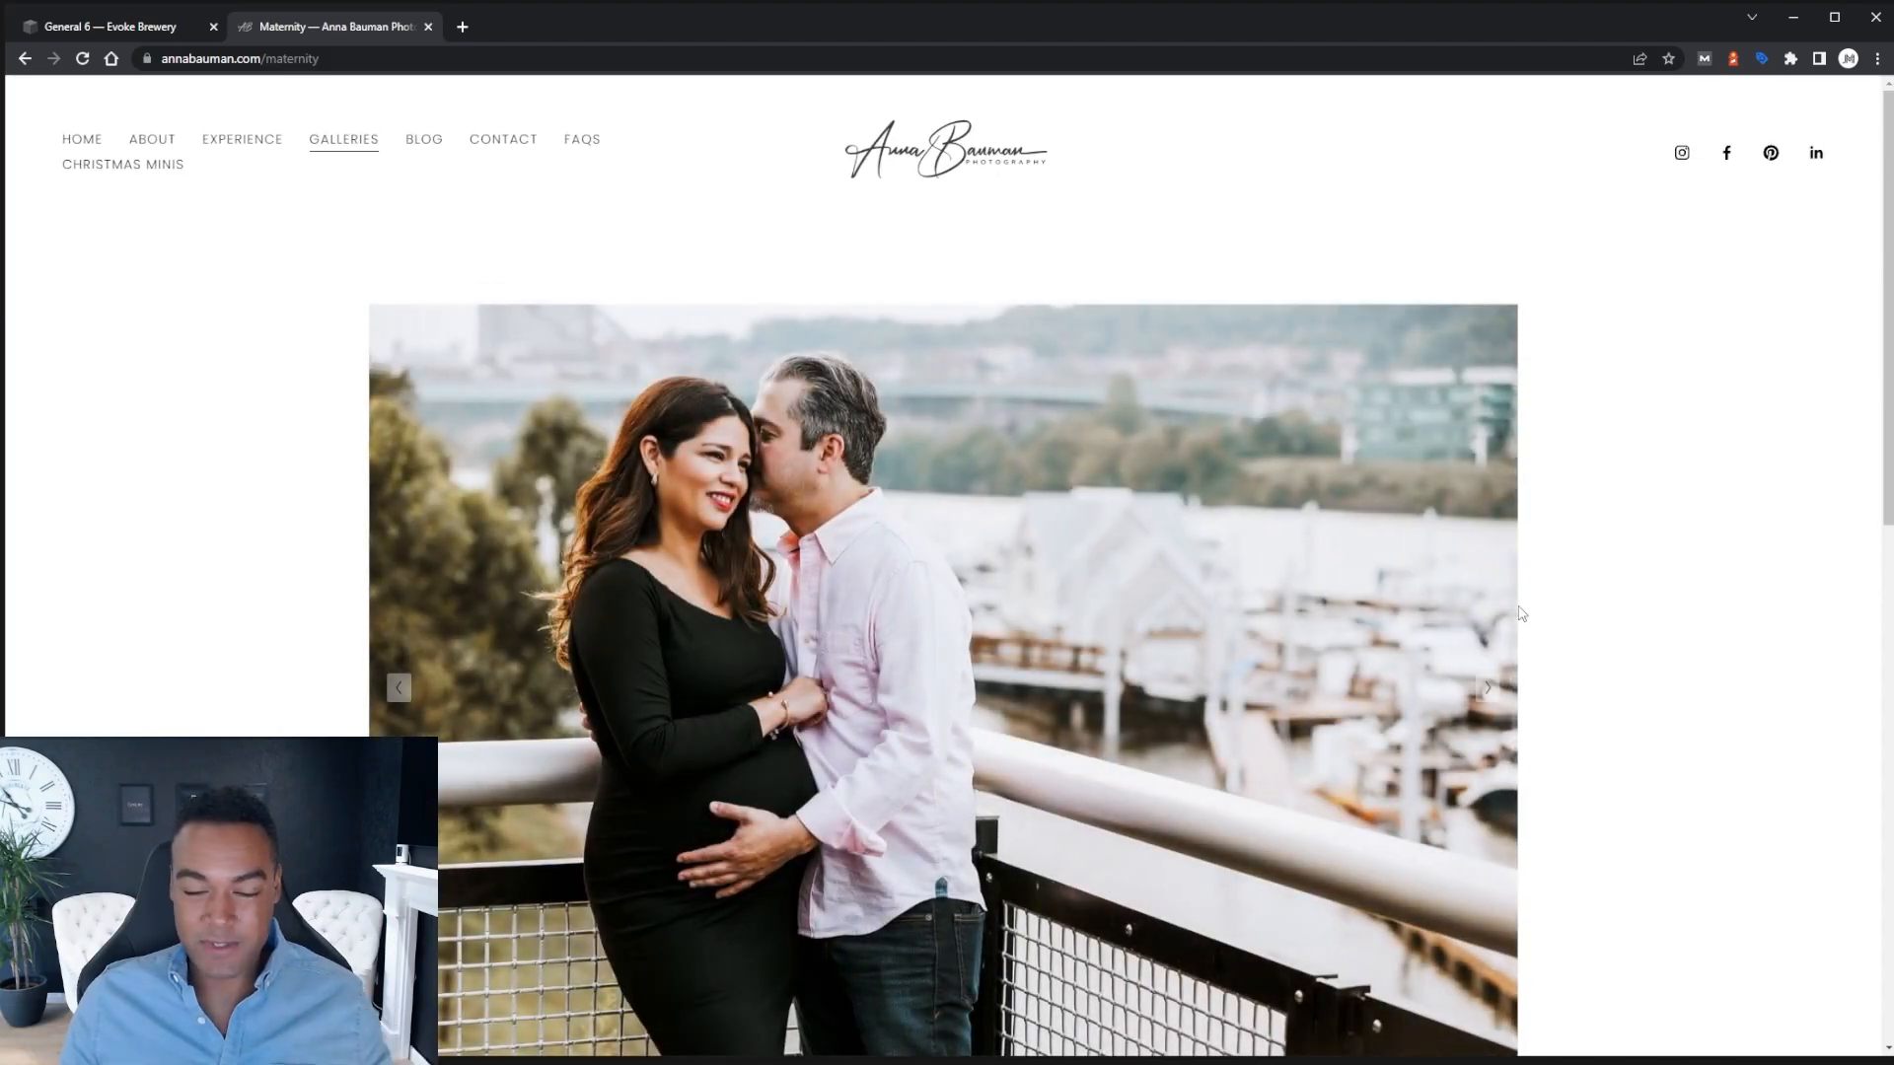
scroll(1522, 613, "down", 7)
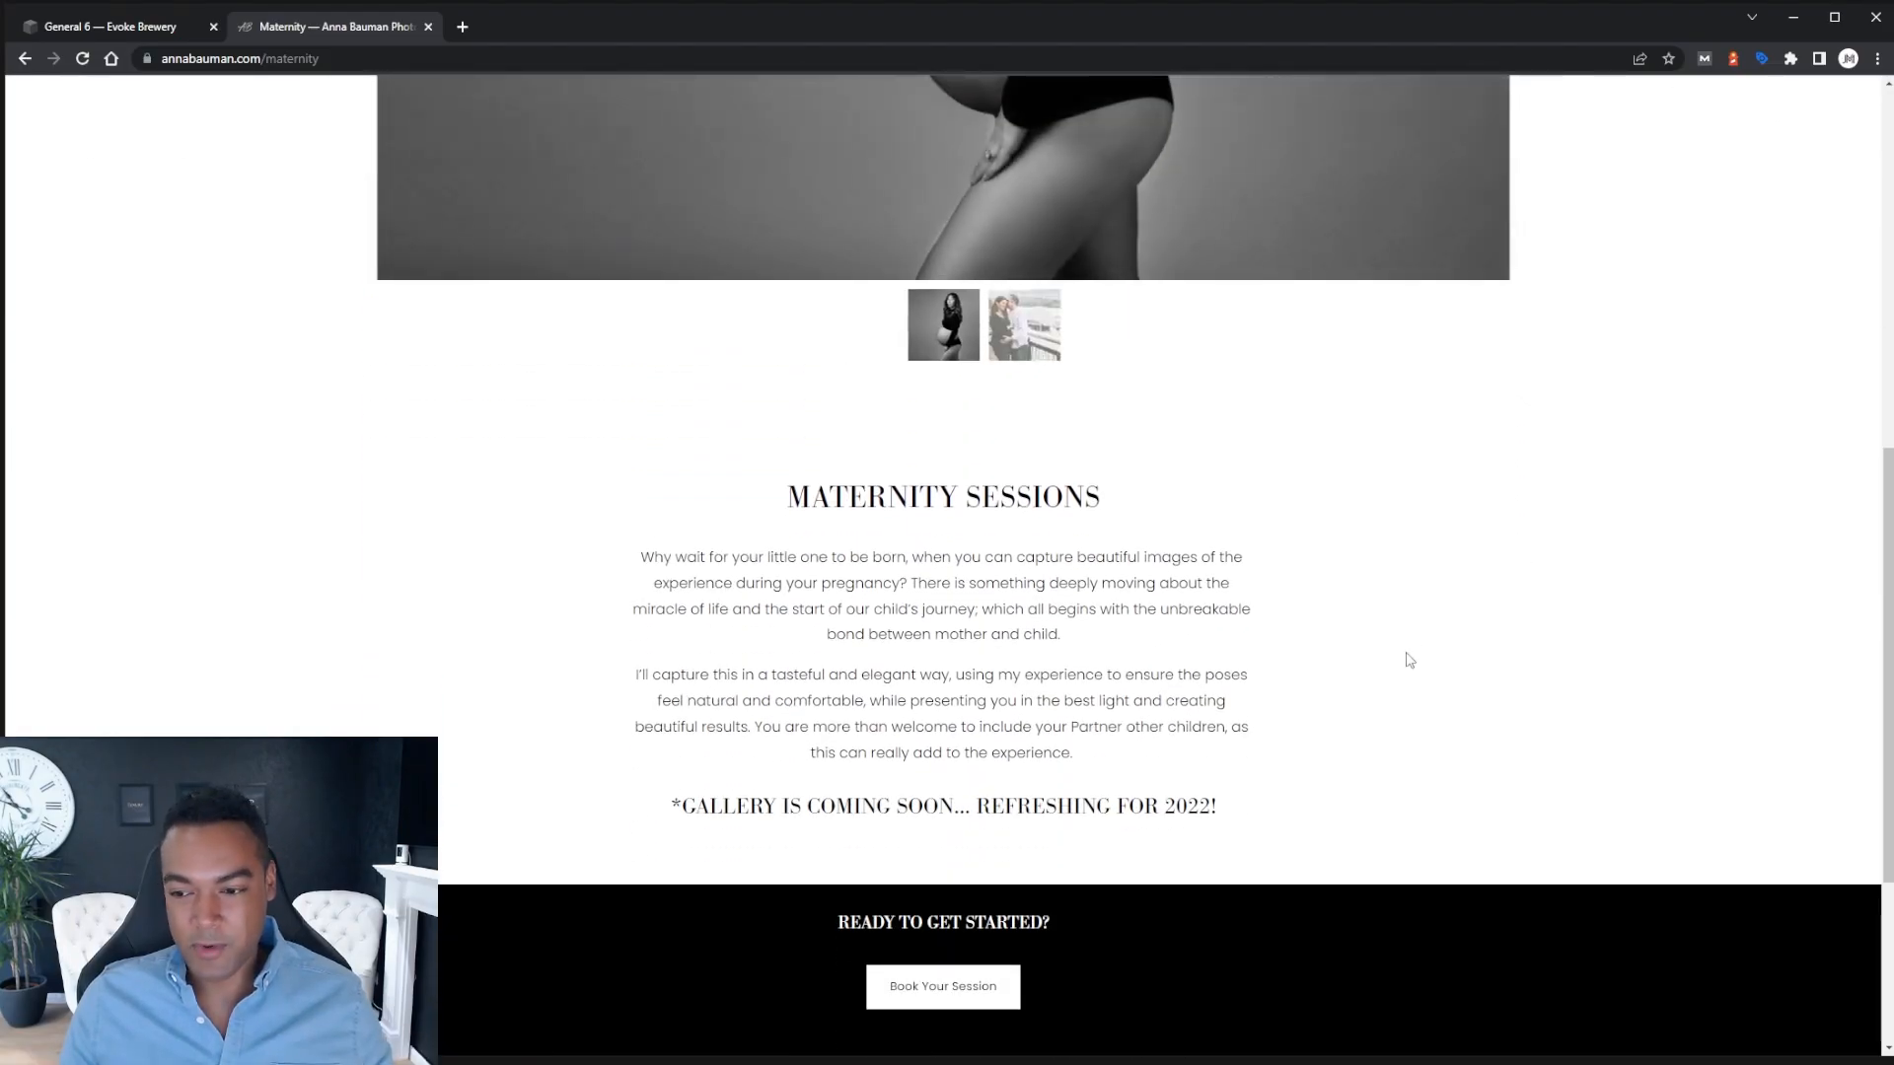
scroll(1422, 661, "up", 7)
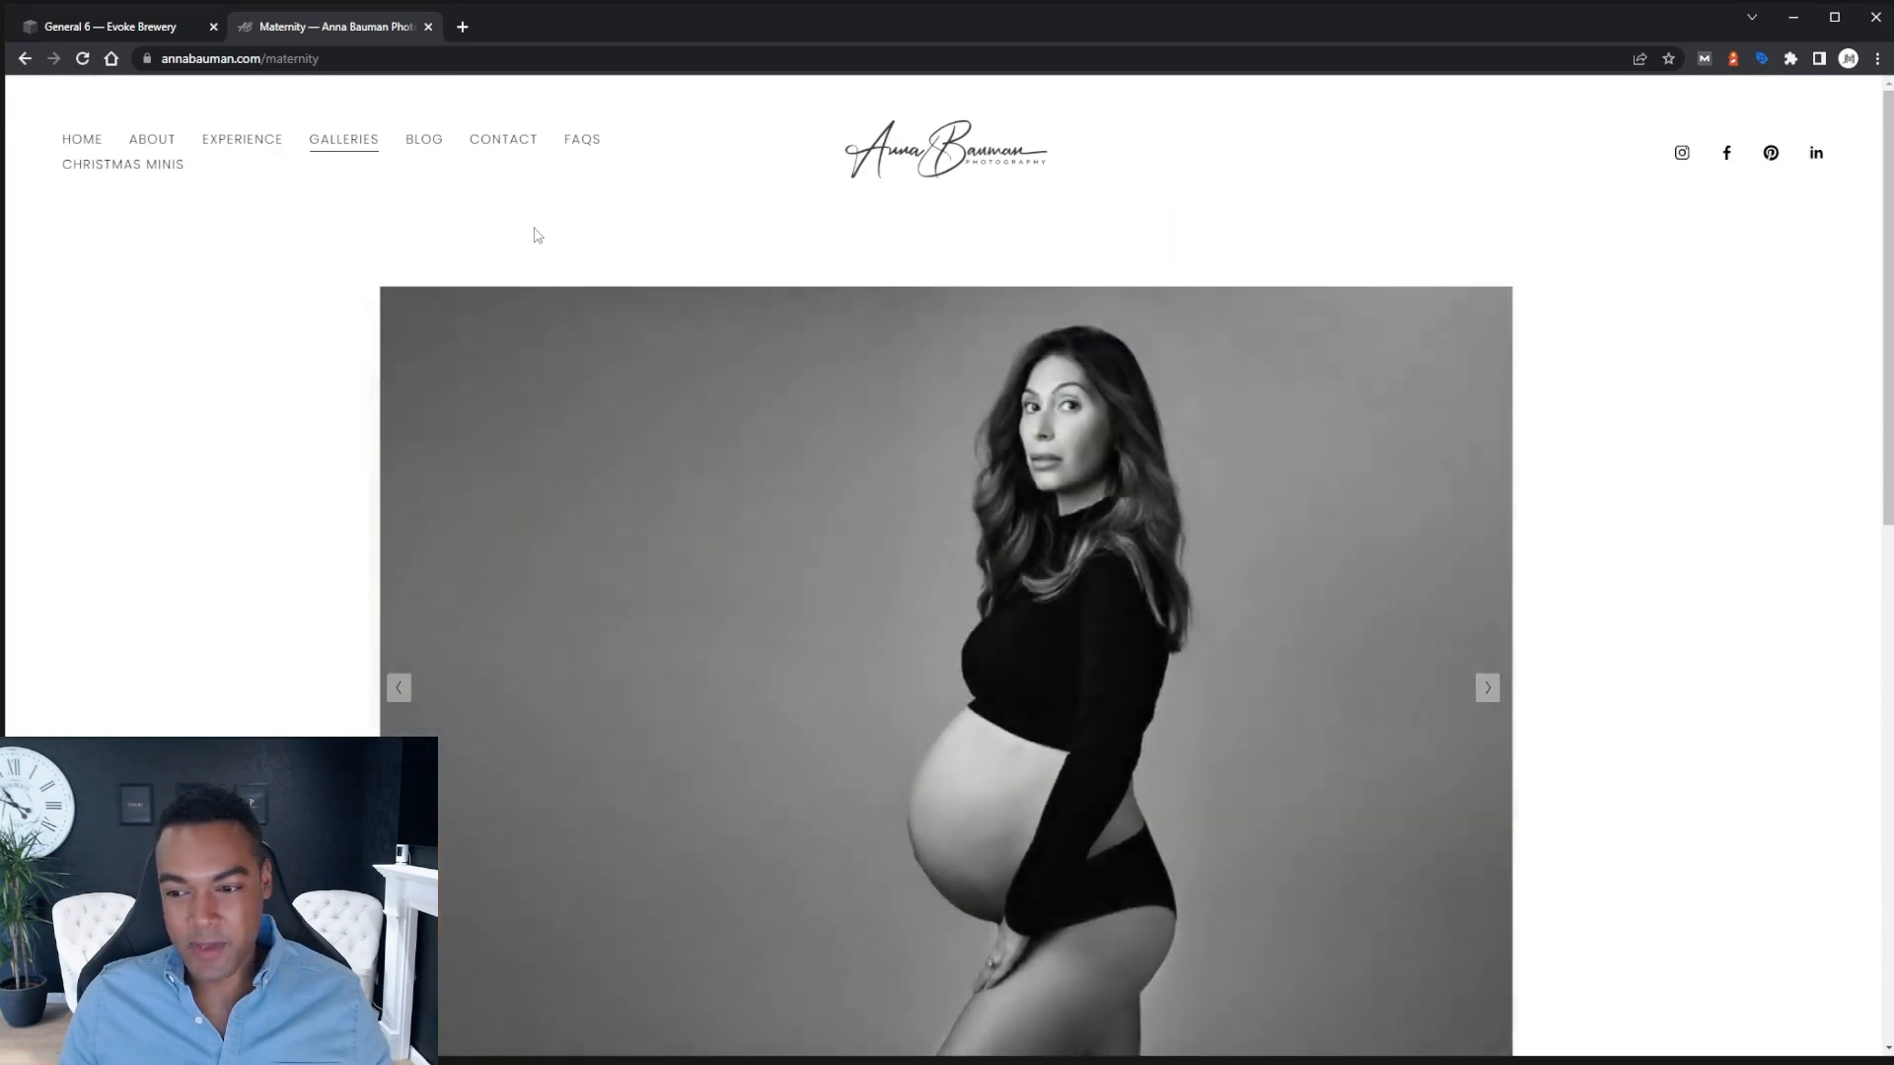
Return to the photography site's Home page and review its sections from the slideshow down to the gallery categories
mouse_move(364, 153)
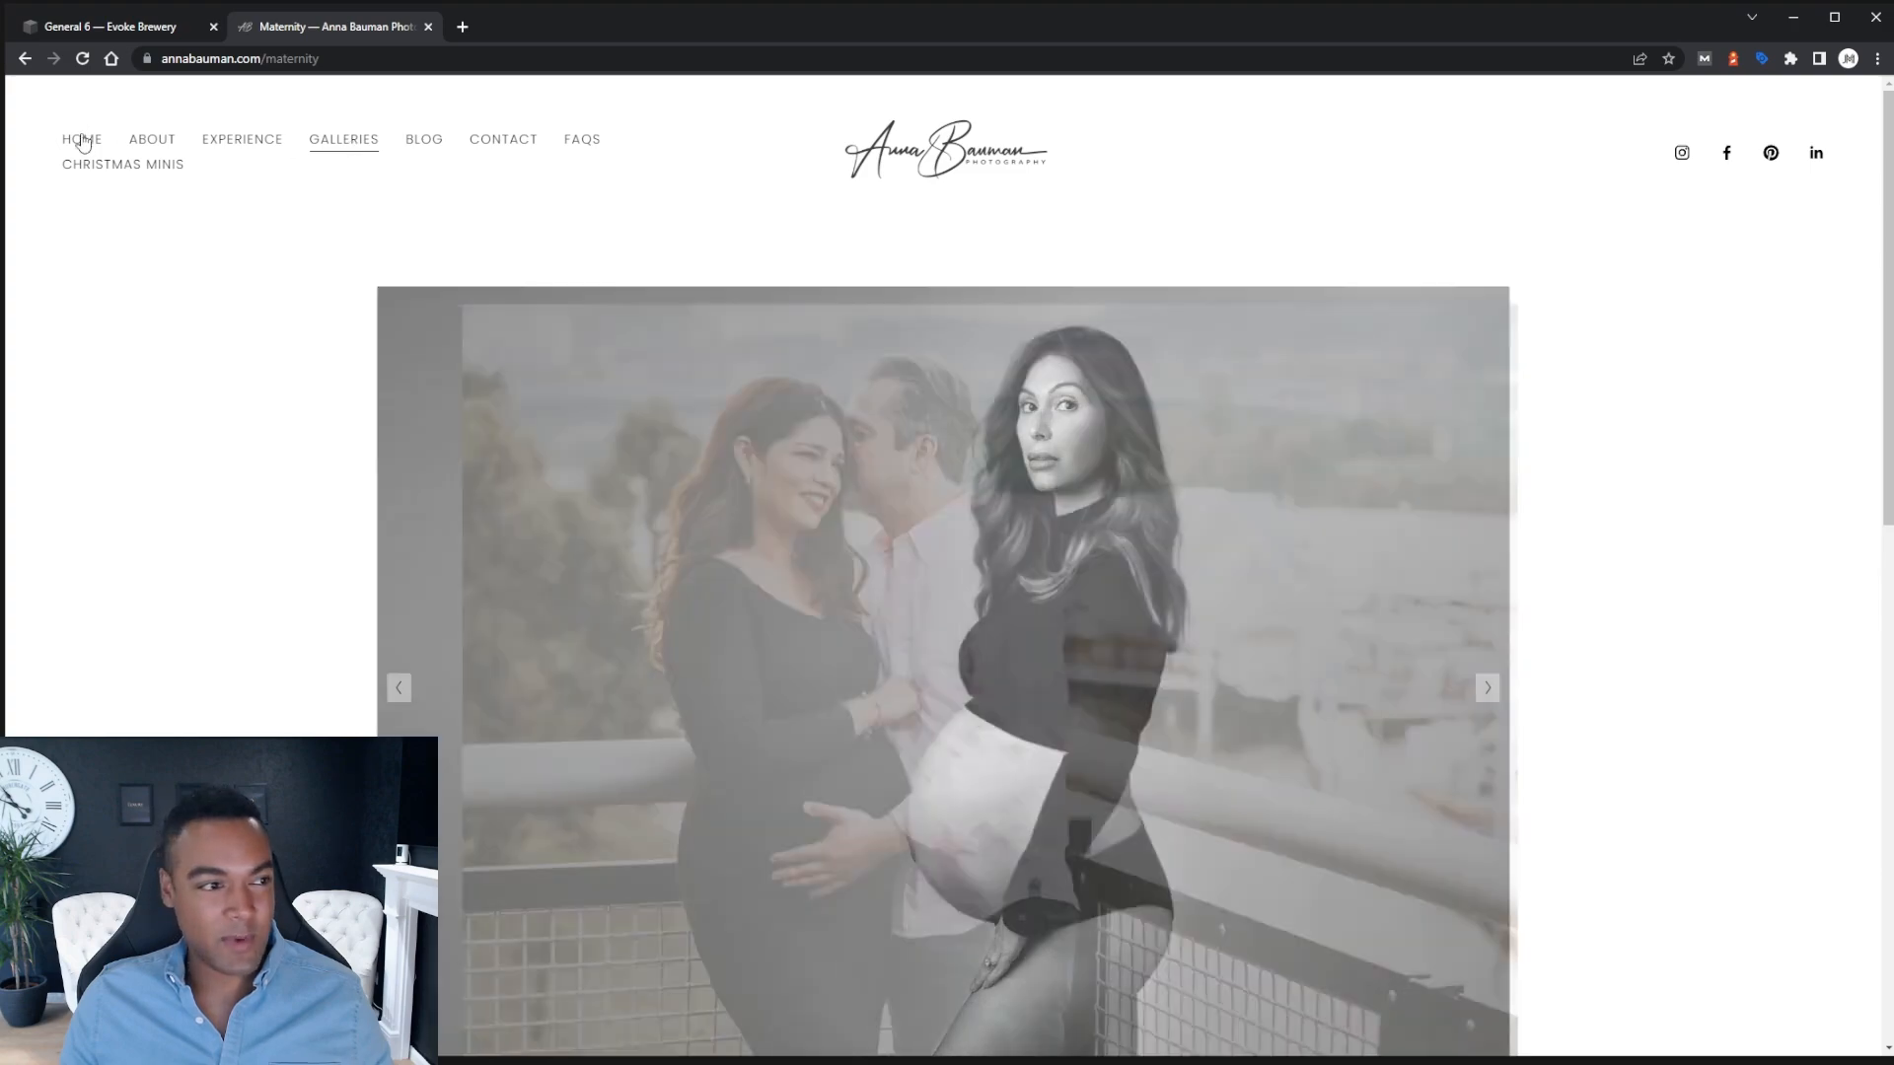
left_click(82, 139)
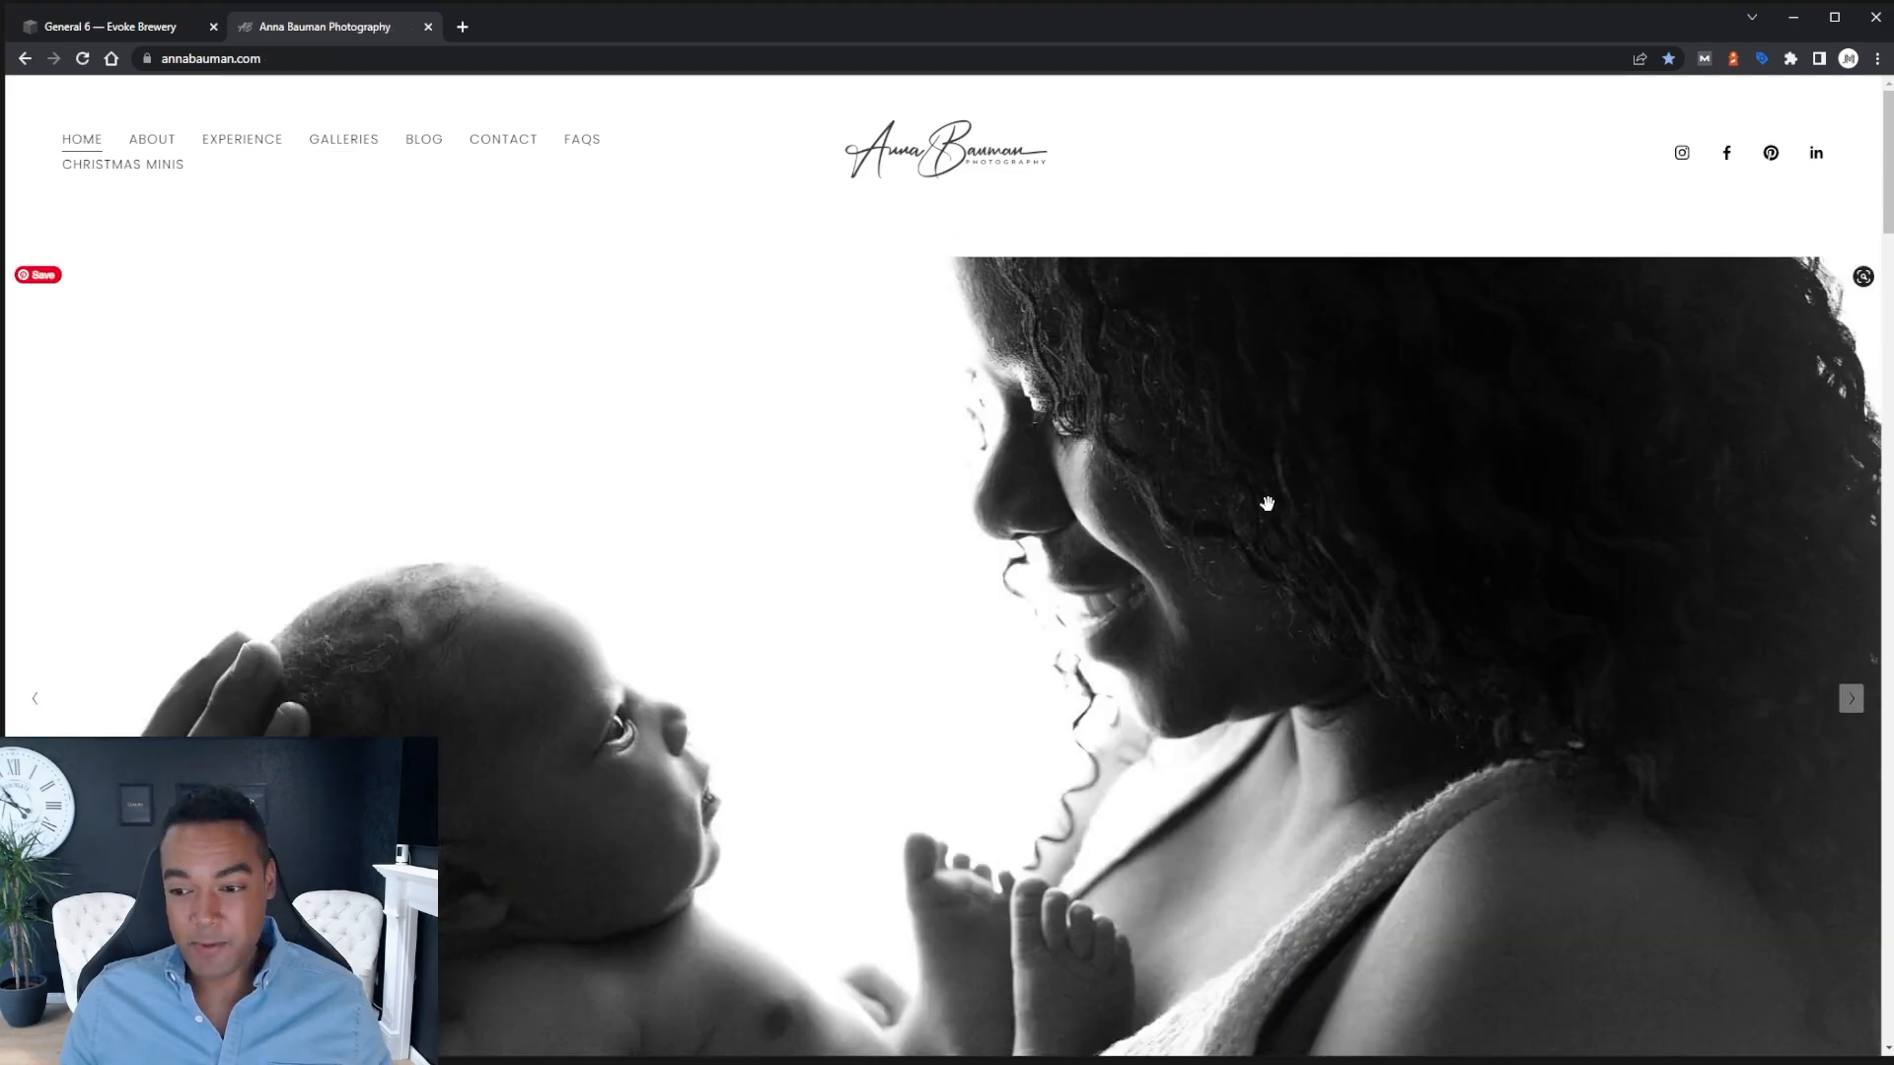
scroll(1187, 457, "down", 5)
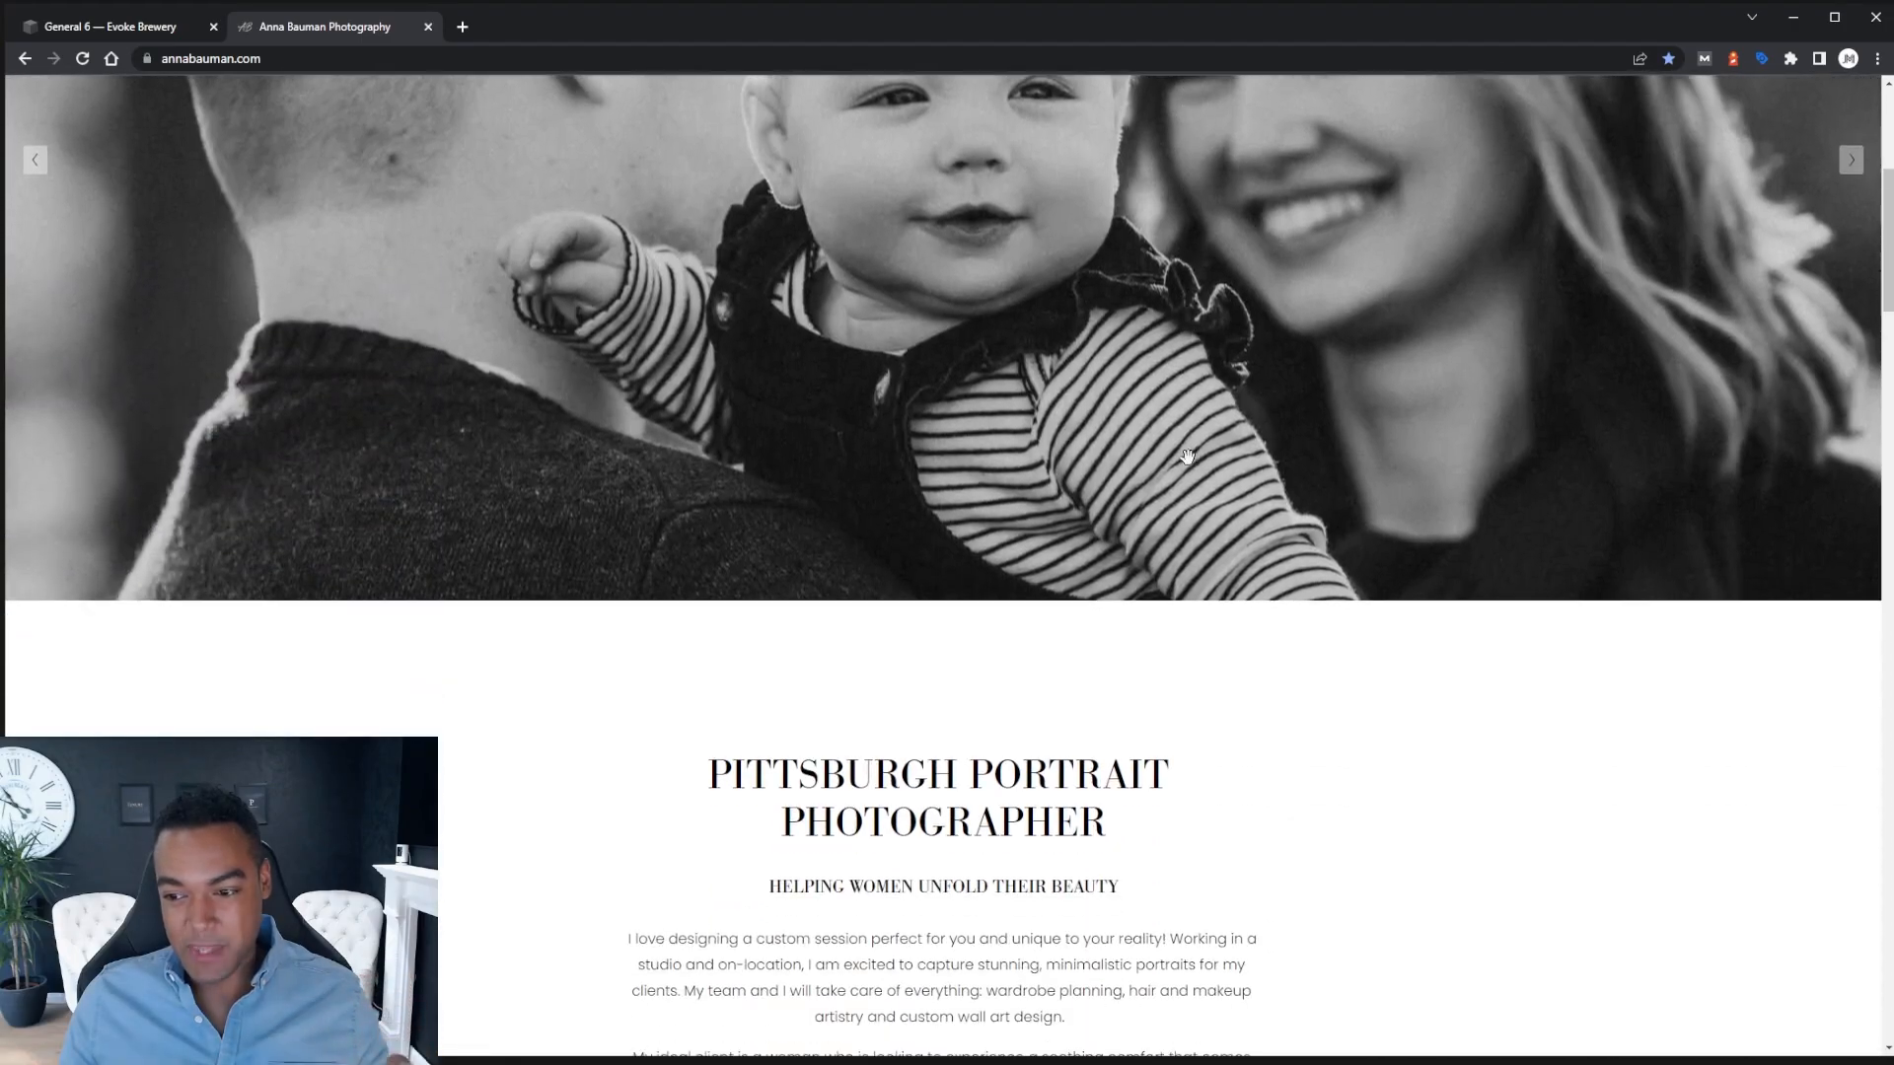
scroll(1187, 457, "down", 5)
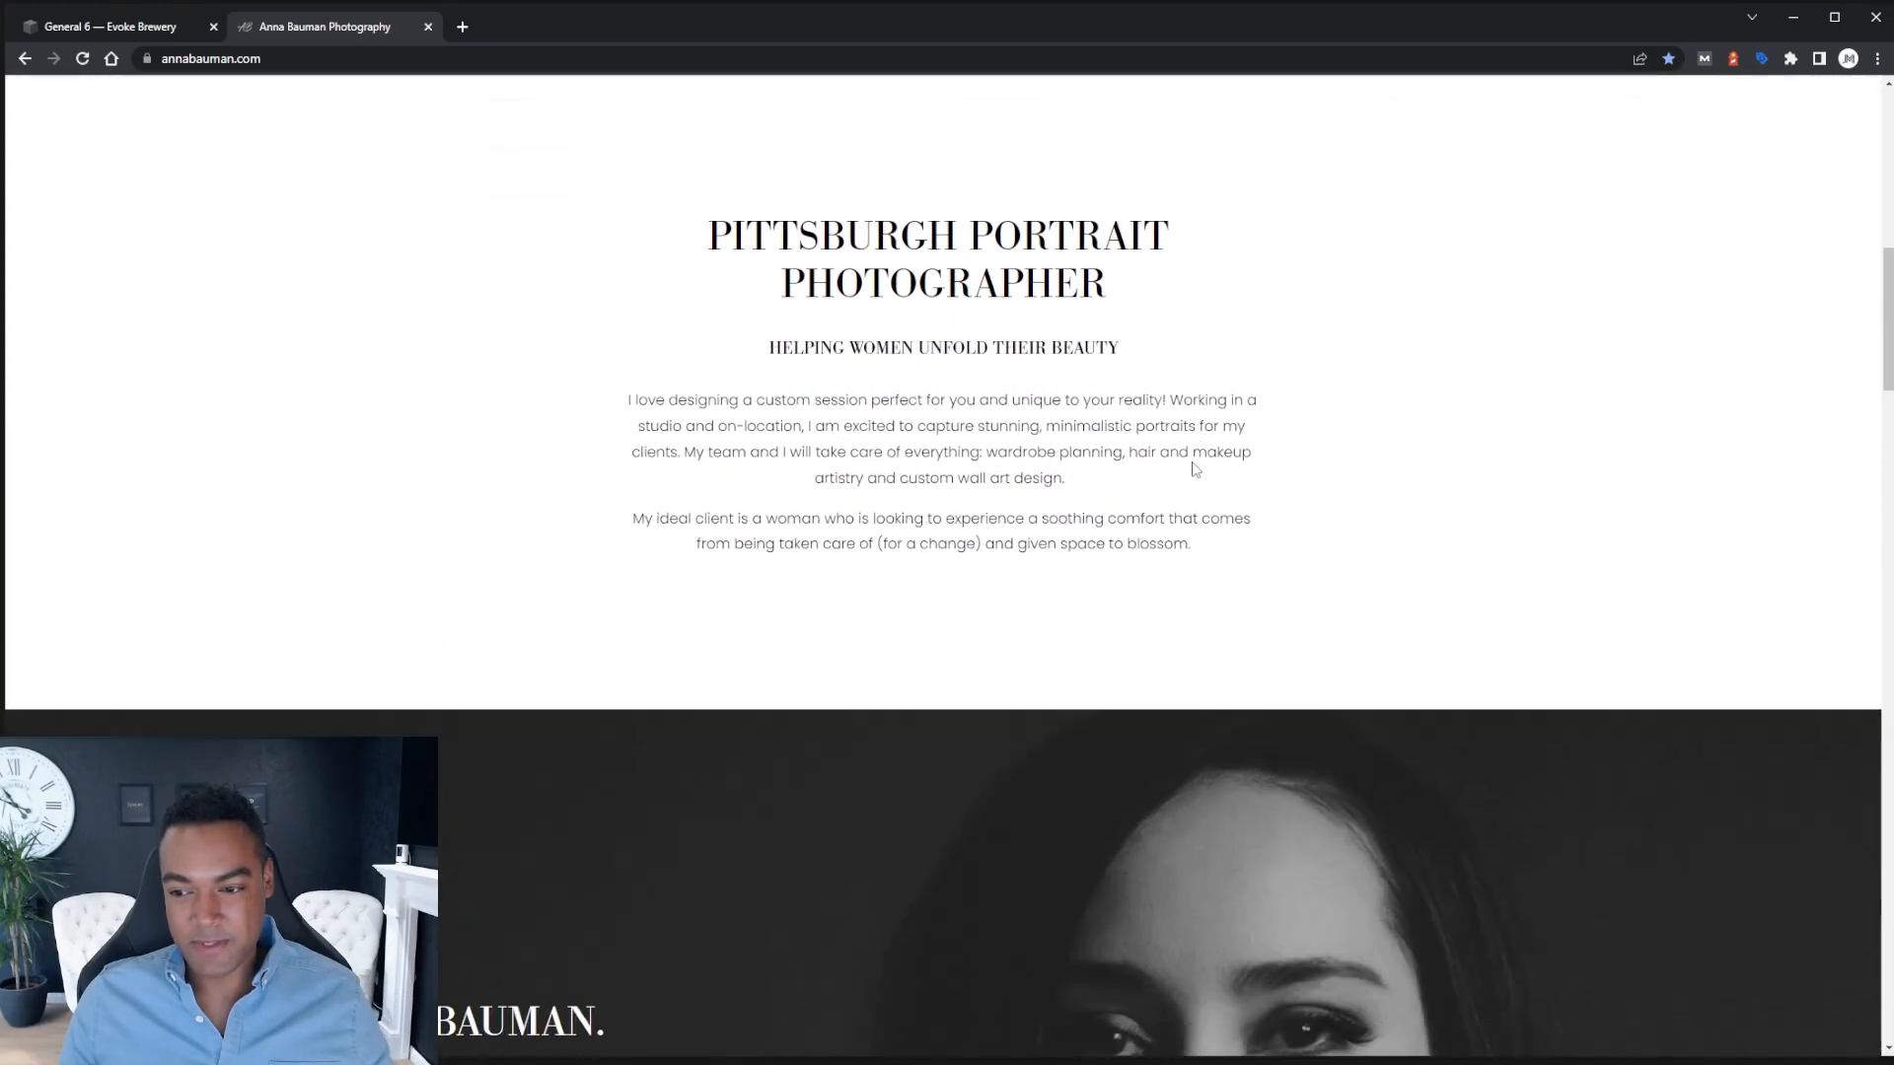
scroll(1193, 470, "down", 10)
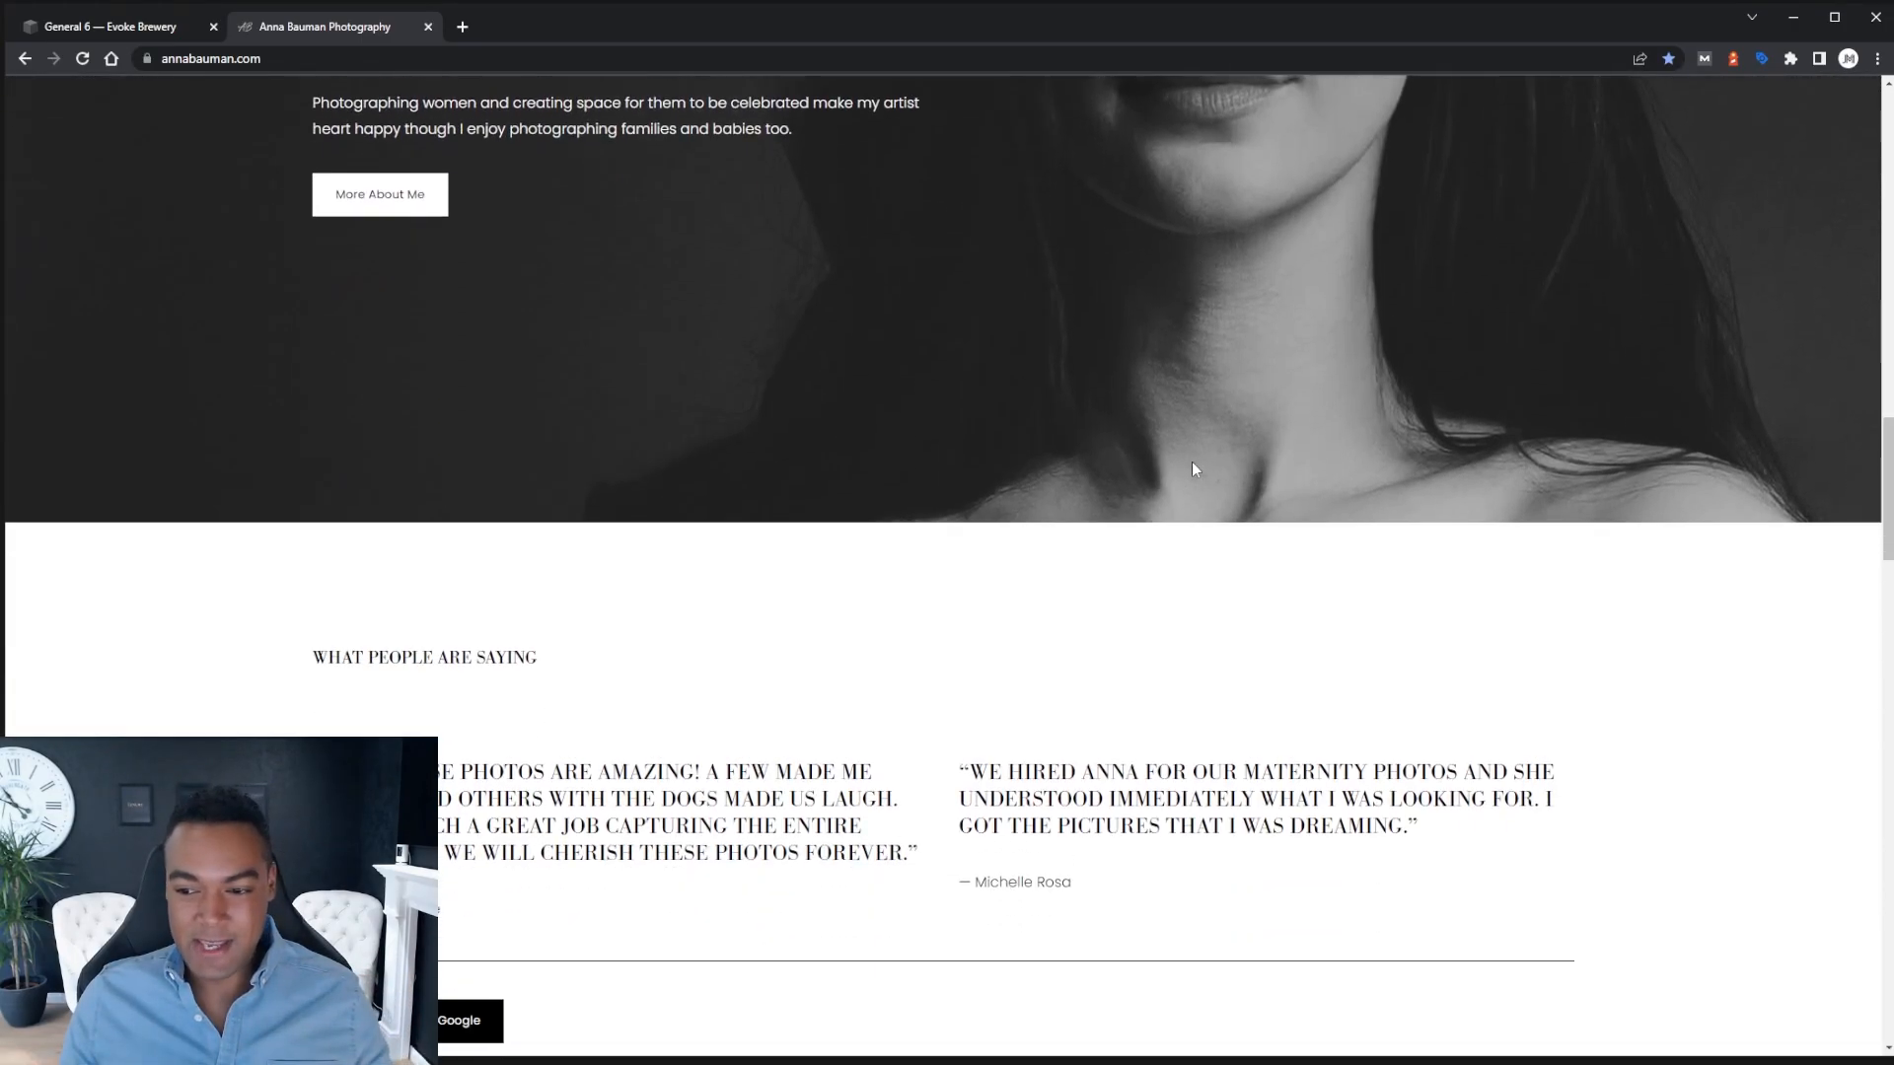
scroll(1193, 469, "down", 8)
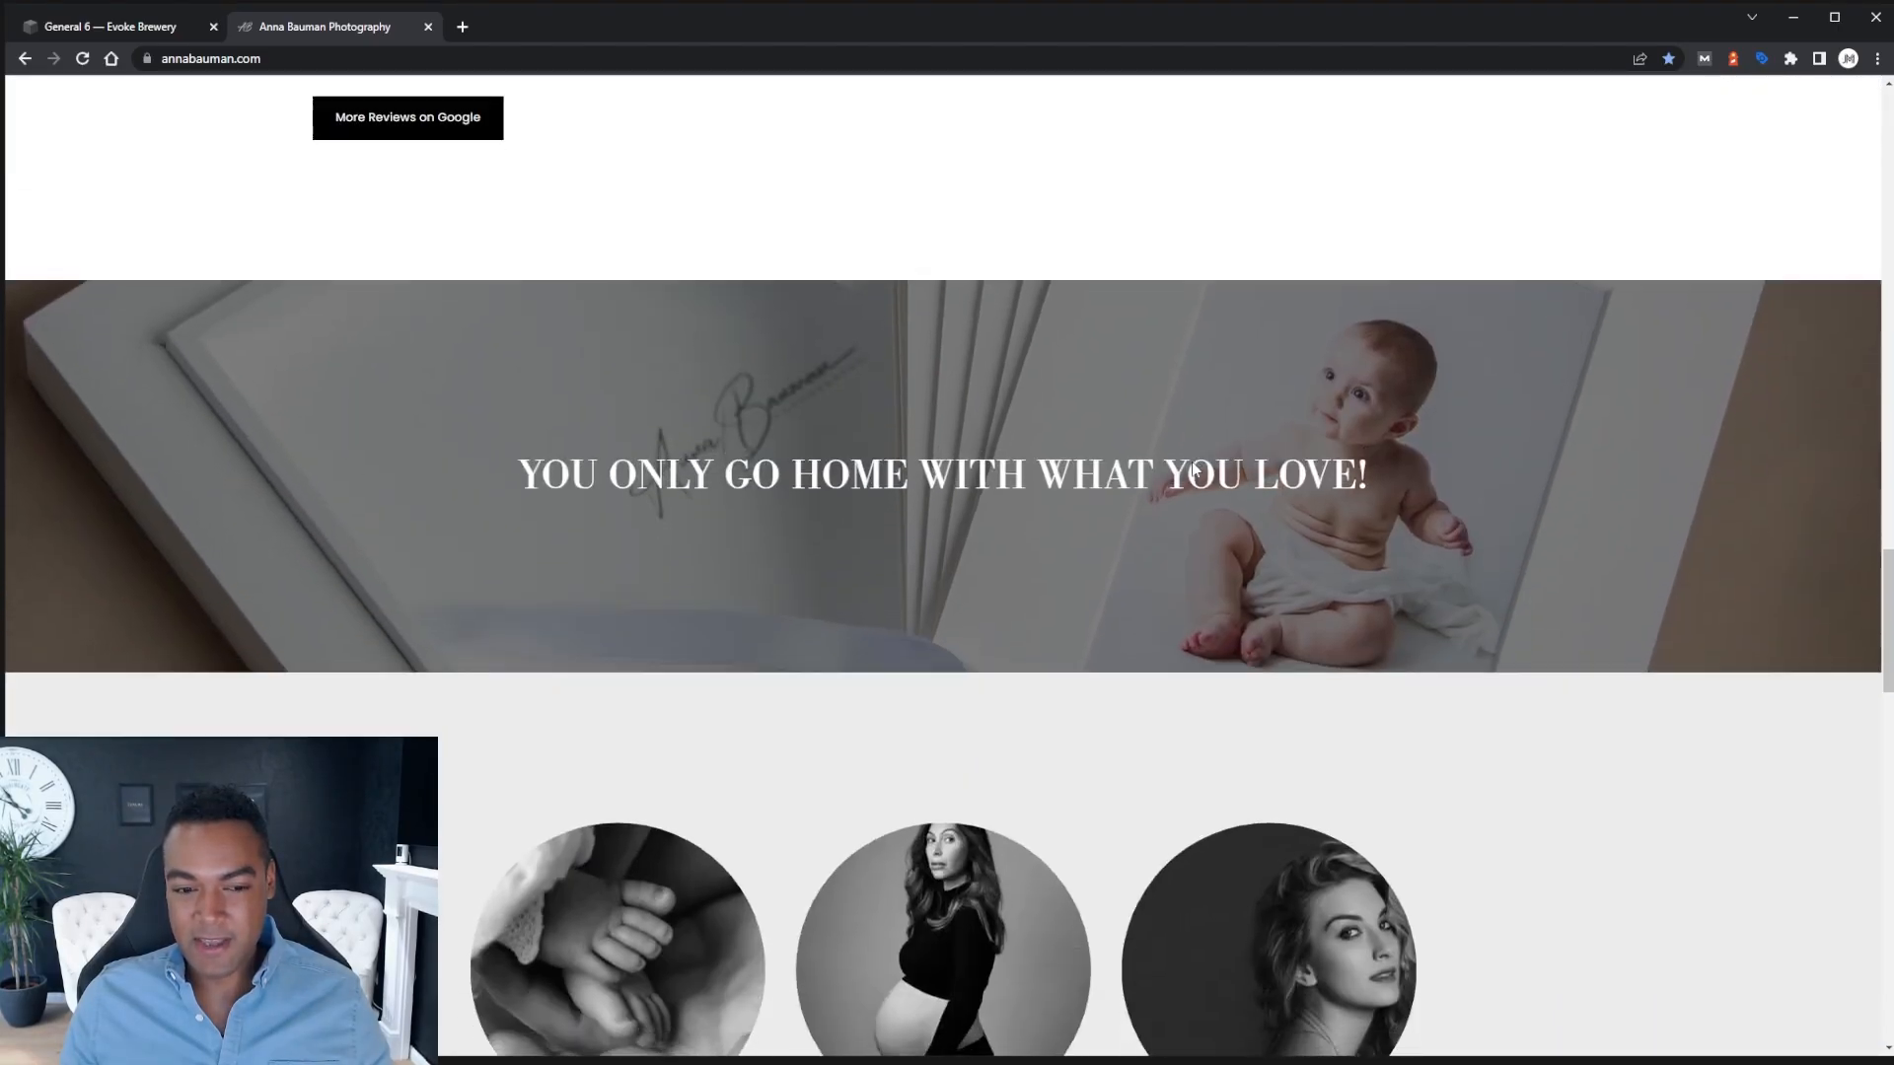
scroll(1193, 470, "down", 6)
scroll(1188, 450, "down", 2)
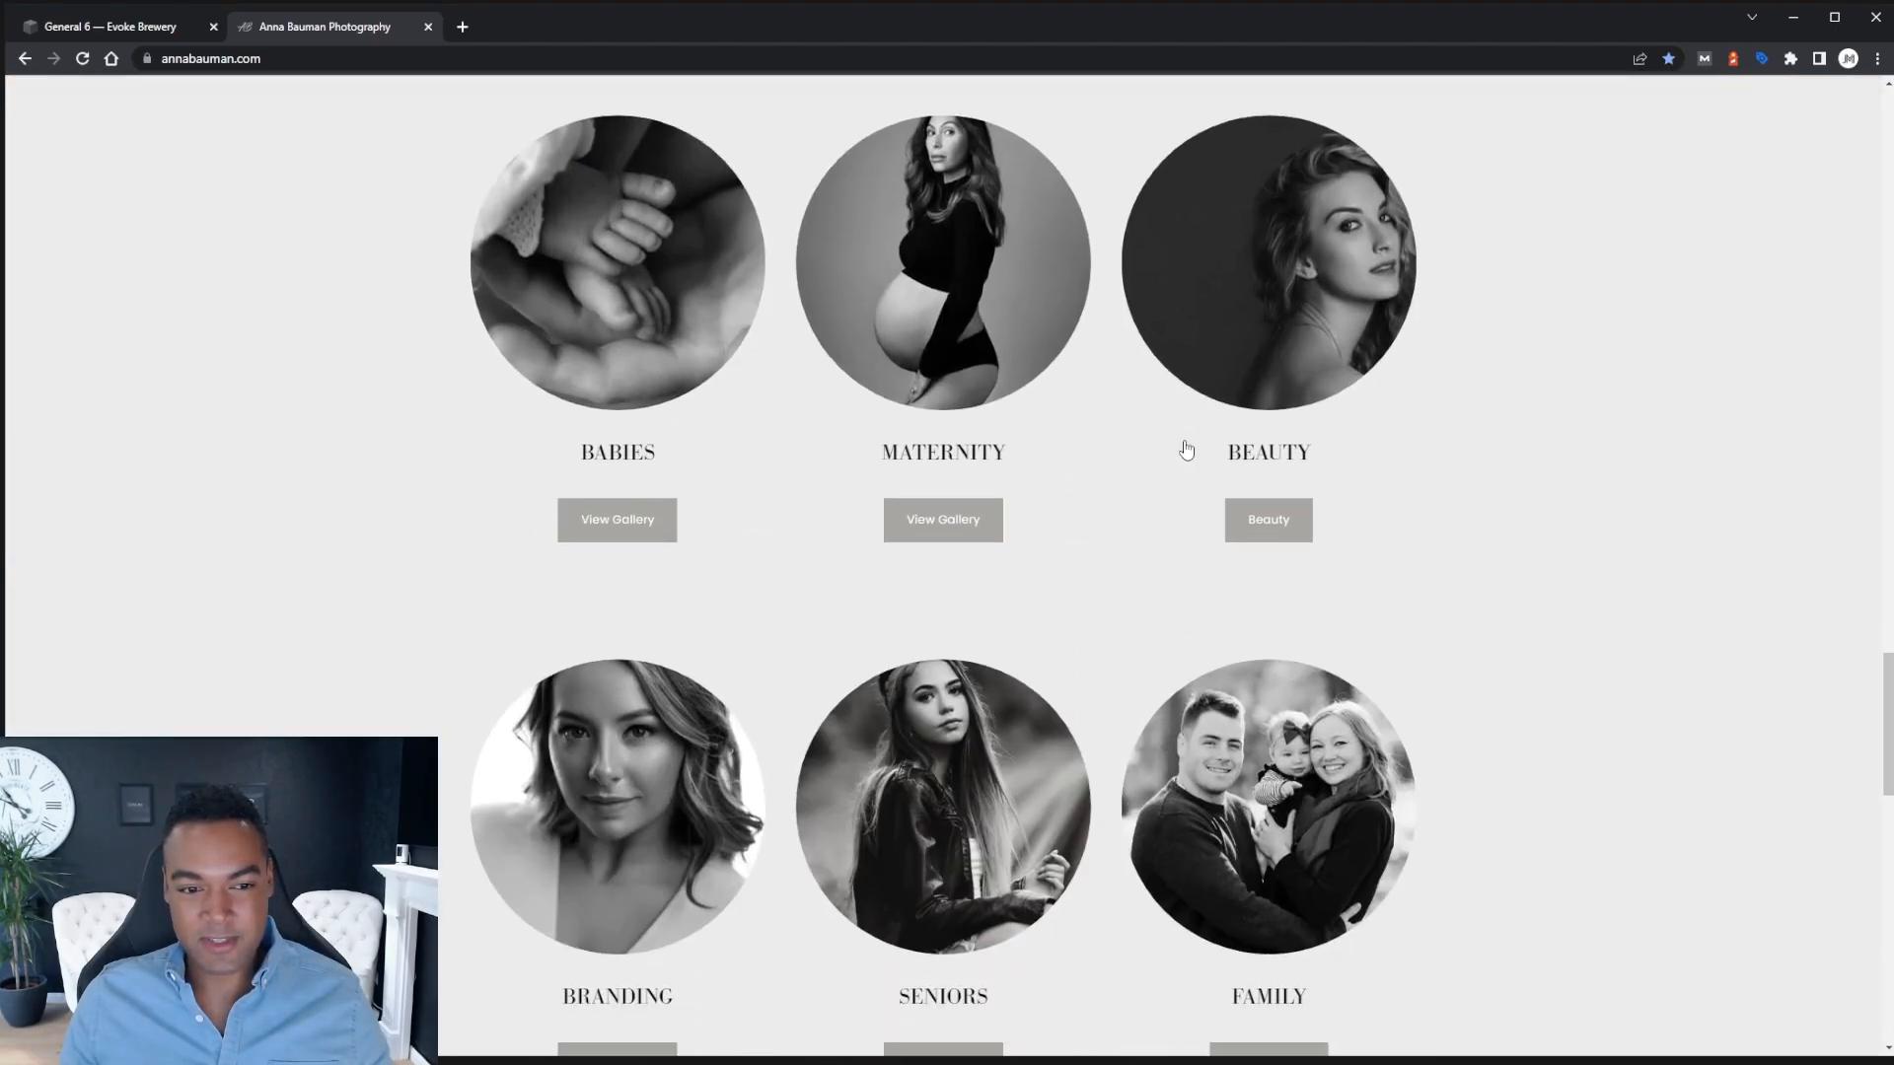